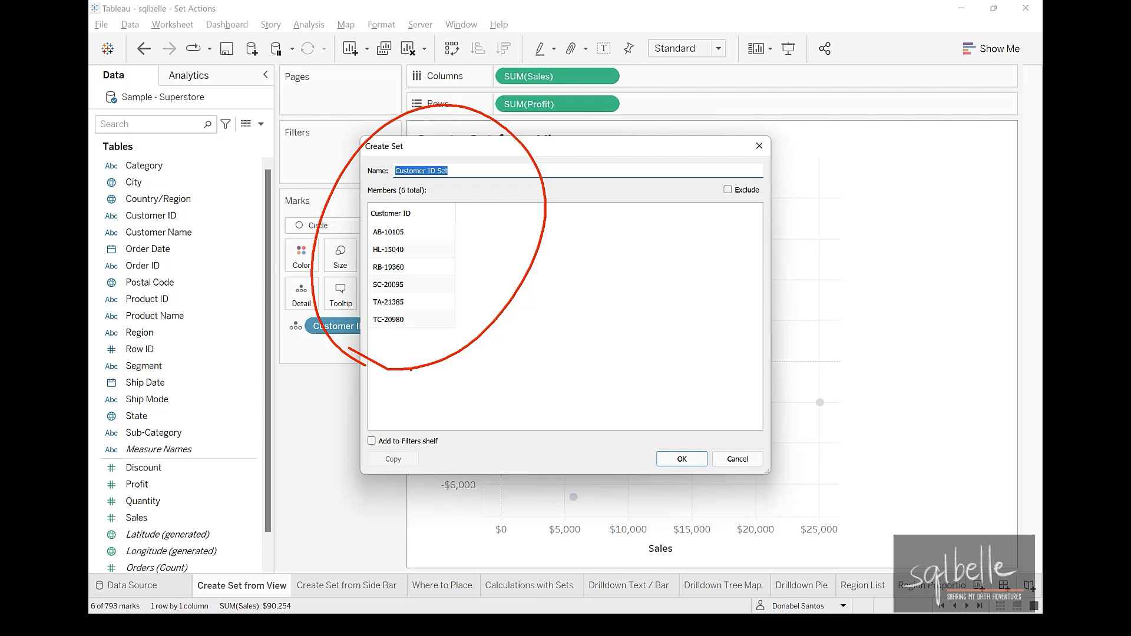
Confirm creating the Customer ID Set from the marks selected in the scatter plot.
{"action": "left_click", "coordinate": [695, 462]}
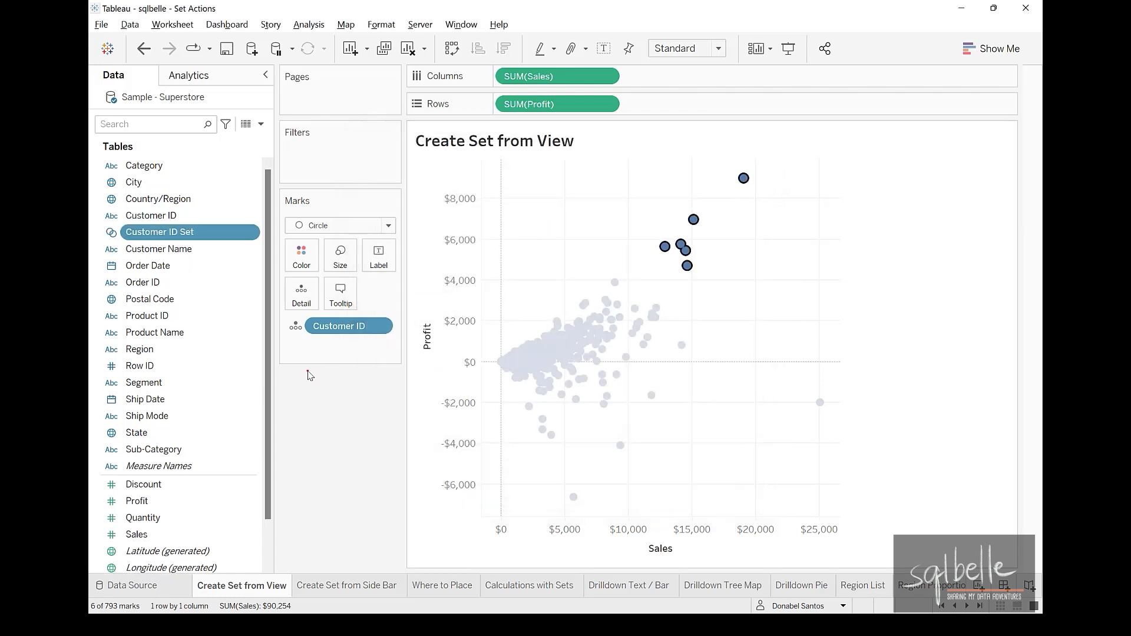
{"action": "mouse_move", "coordinate": [246, 222]}
{"action": "left_mouse_down"}
{"action": "mouse_move", "coordinate": [100, 242]}
{"action": "mouse_move", "coordinate": [276, 201]}
{"action": "left_mouse_up"}
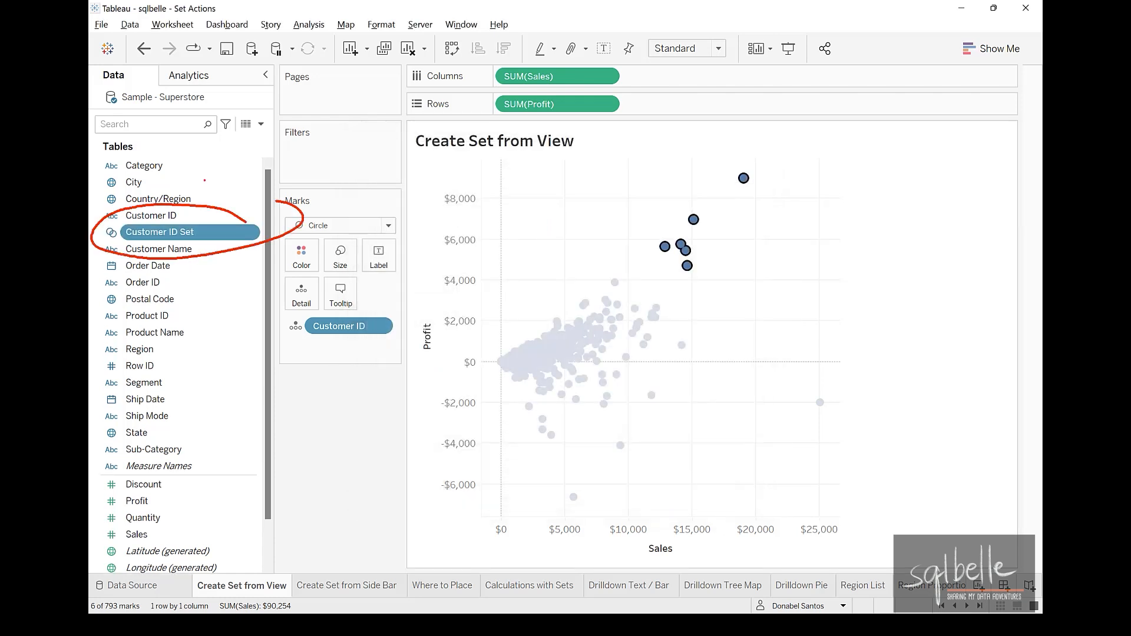
{"action": "left_click_drag", "start_coordinate": [184, 121], "coordinate": [127, 204]}
{"action": "left_click_drag", "start_coordinate": [121, 190], "coordinate": [149, 185]}
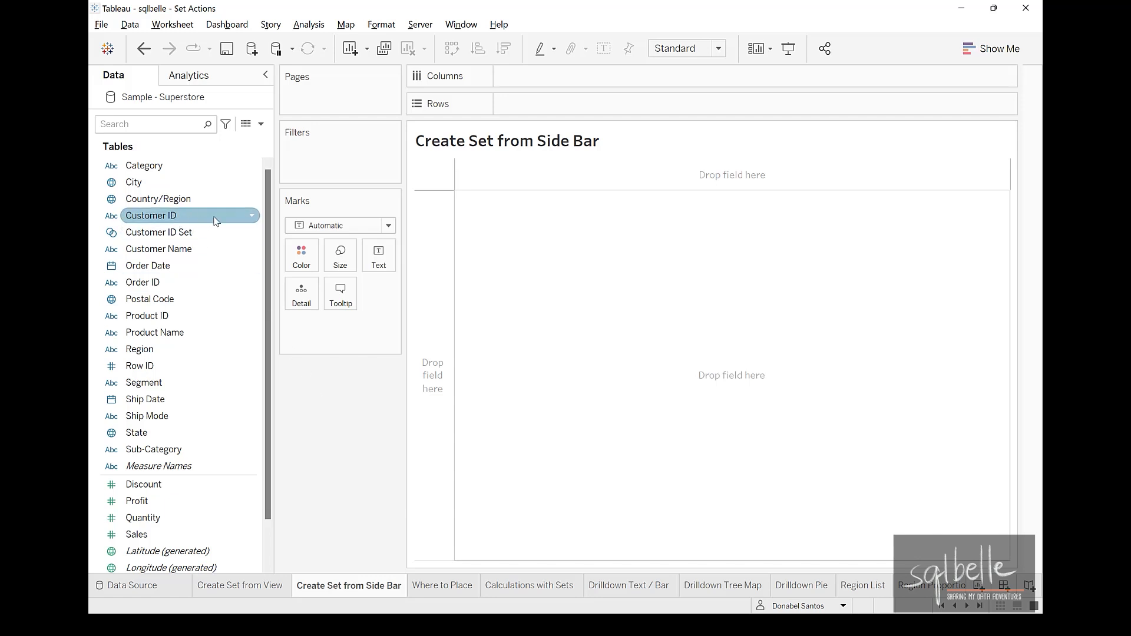
On the Create Set from Side Bar sheet, start a new set from the Customer ID field and review its General and Condition options.
{"action": "left_click", "coordinate": [252, 216]}
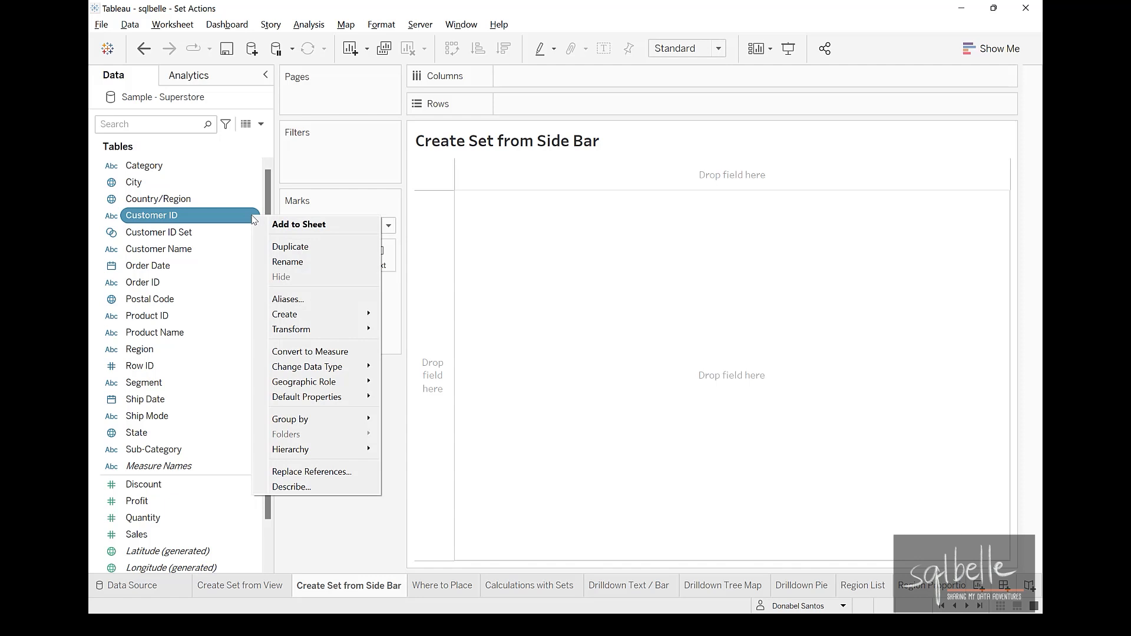
{"action": "mouse_move", "coordinate": [295, 317]}
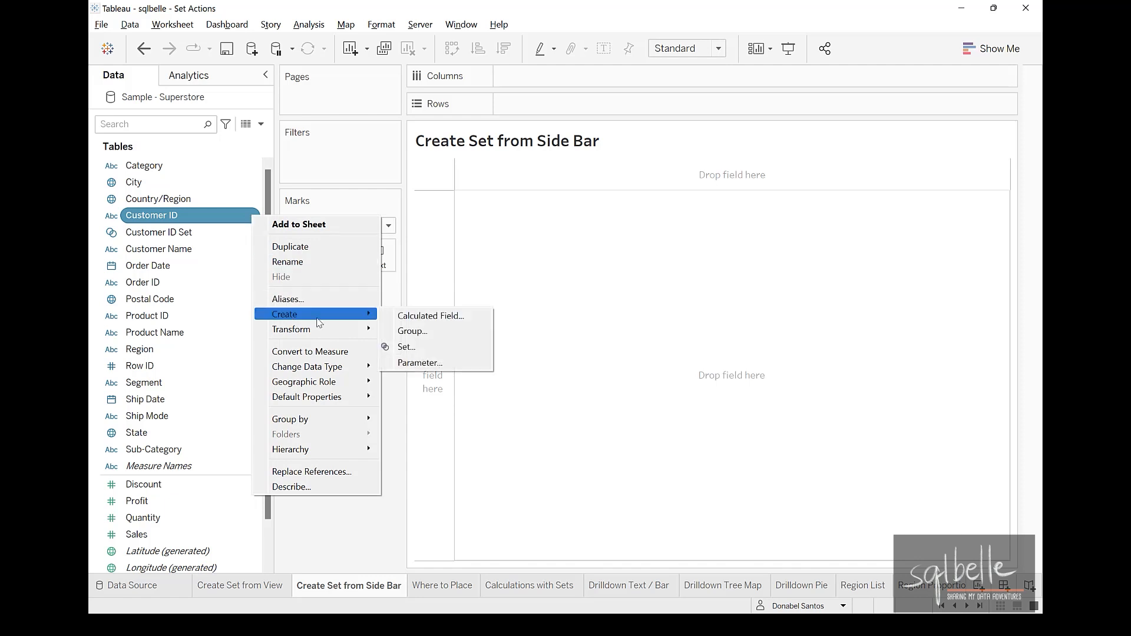
{"action": "left_click", "coordinate": [407, 349]}
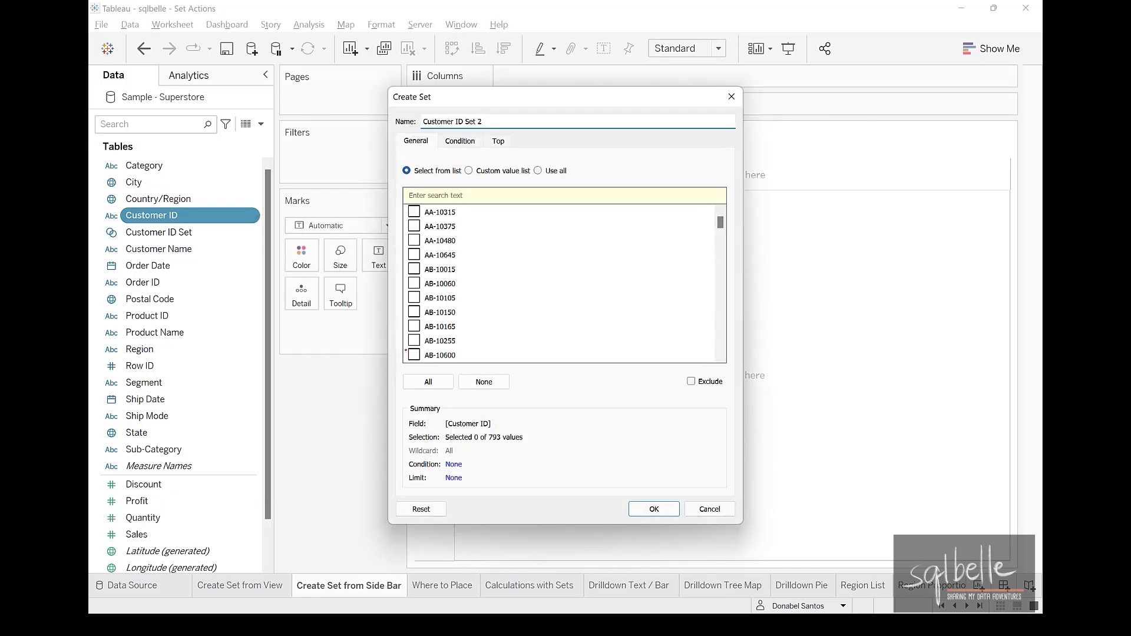
{"action": "mouse_move", "coordinate": [377, 419]}
{"action": "left_mouse_down"}
{"action": "mouse_move", "coordinate": [633, 111]}
{"action": "mouse_move", "coordinate": [385, 412]}
{"action": "left_mouse_up"}
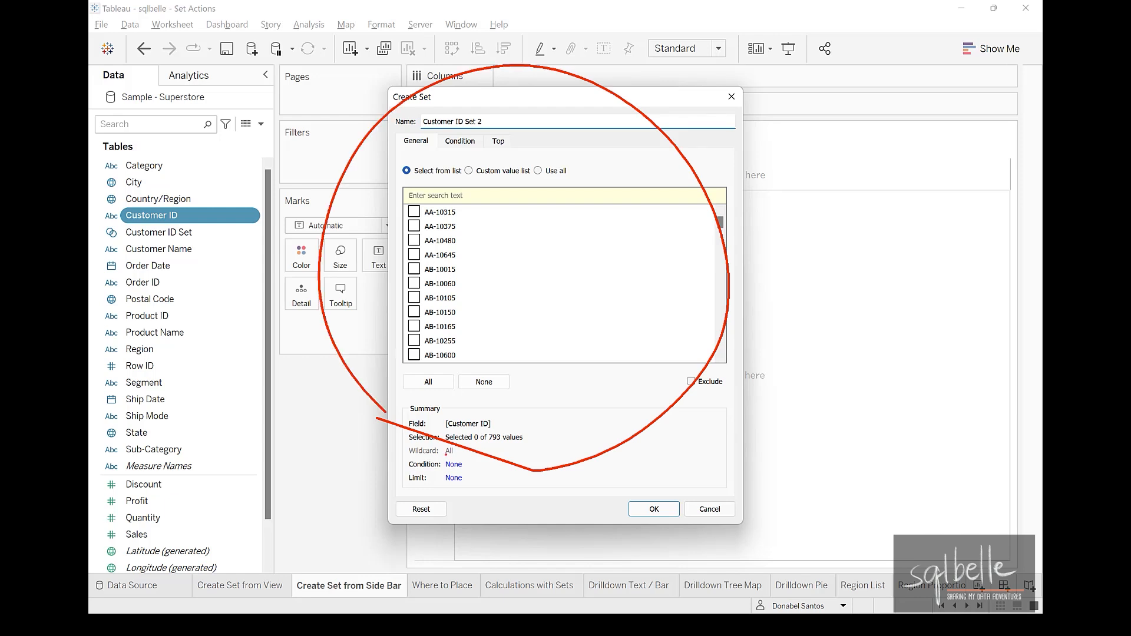
{"action": "mouse_move", "coordinate": [143, 189]}
{"action": "left_mouse_down"}
{"action": "mouse_move", "coordinate": [276, 140]}
{"action": "mouse_move", "coordinate": [276, 154]}
{"action": "left_mouse_up"}
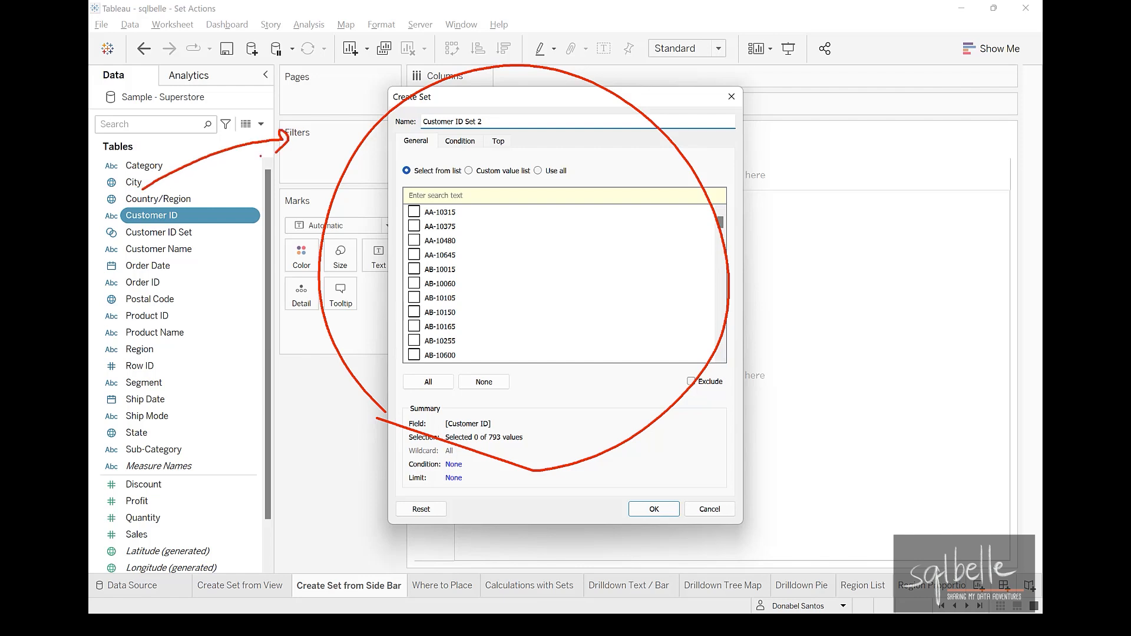
{"action": "key", "text": "Escape"}
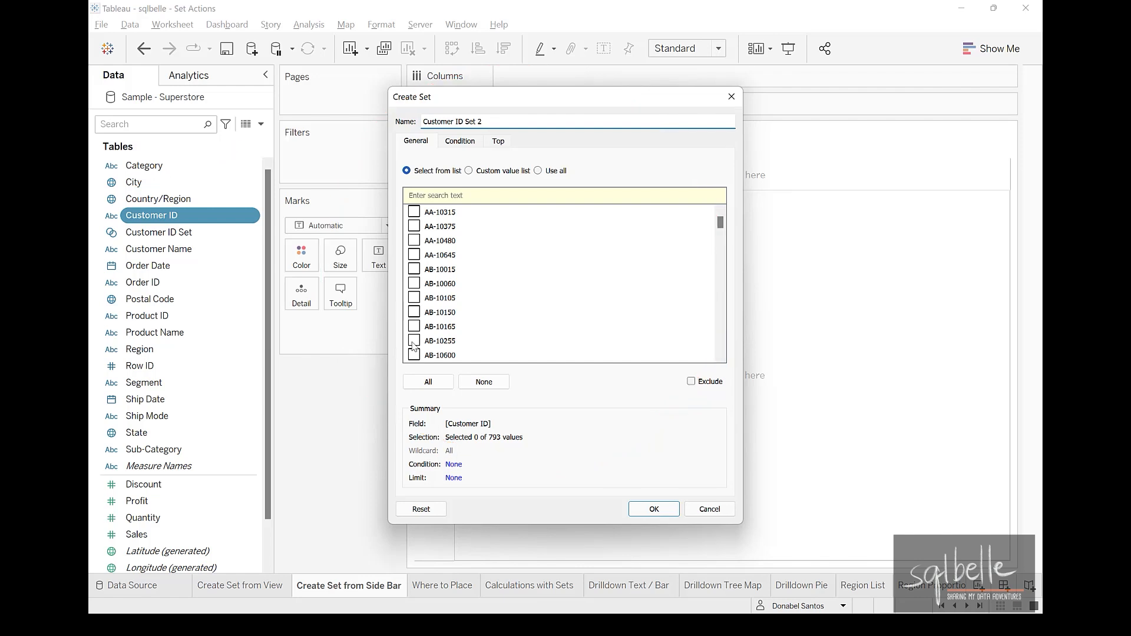
{"action": "mouse_move", "coordinate": [428, 131]}
{"action": "left_mouse_down"}
{"action": "mouse_move", "coordinate": [406, 160]}
{"action": "mouse_move", "coordinate": [421, 125]}
{"action": "left_mouse_up"}
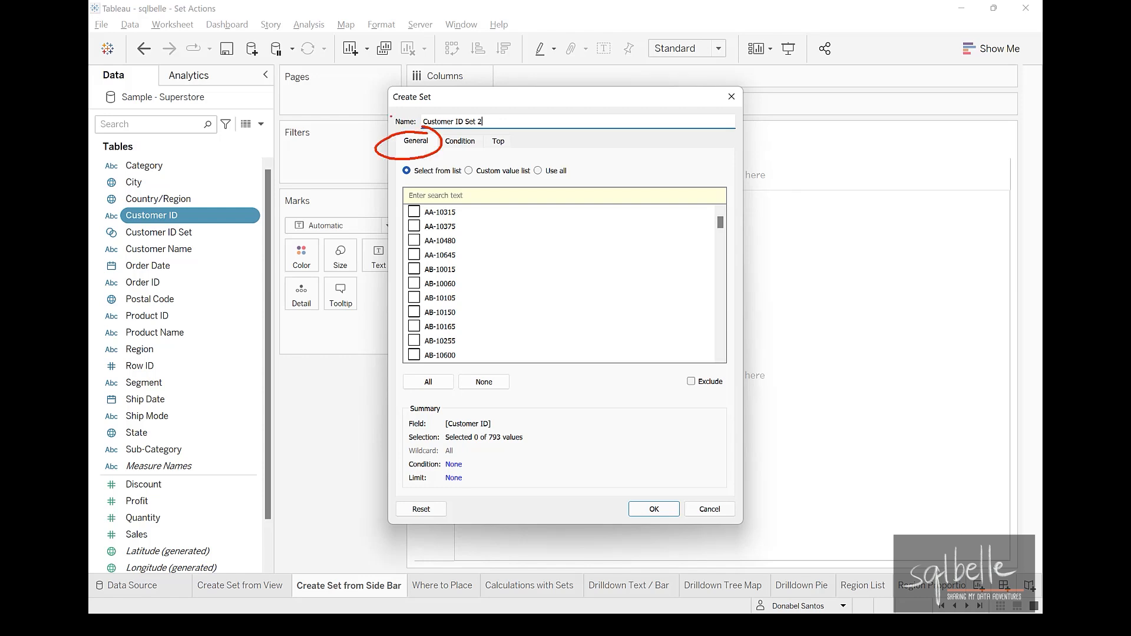
{"action": "key", "text": "Escape"}
{"action": "left_click", "coordinate": [460, 142]}
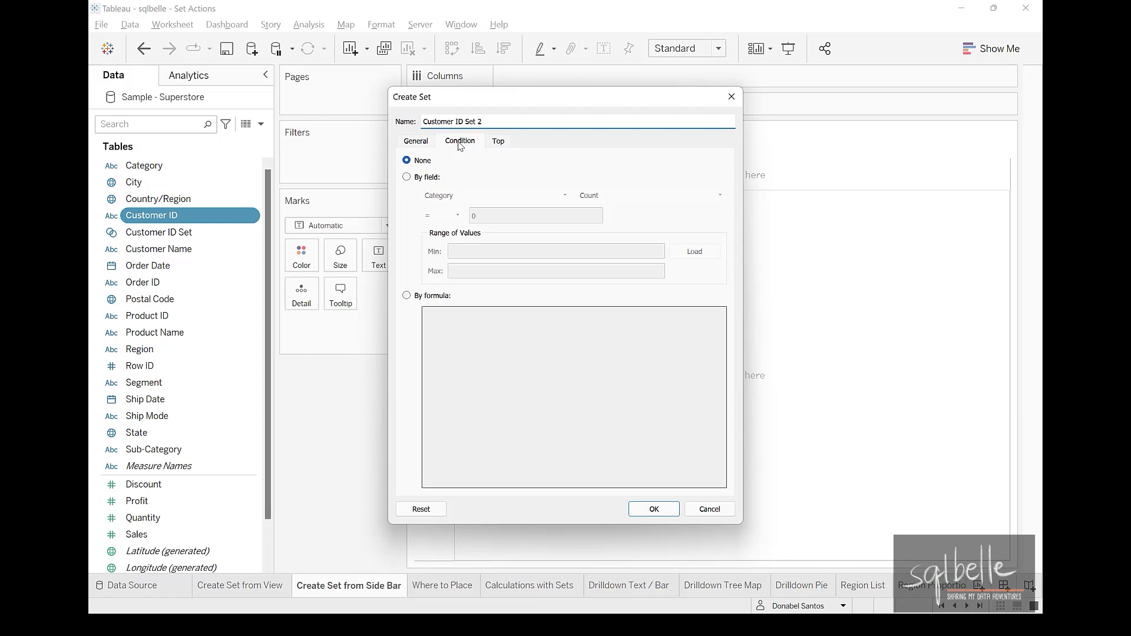
{"action": "mouse_move", "coordinate": [557, 174]}
{"action": "left_mouse_down"}
{"action": "mouse_move", "coordinate": [425, 159]}
{"action": "mouse_move", "coordinate": [680, 187]}
{"action": "mouse_move", "coordinate": [575, 172]}
{"action": "left_mouse_up"}
{"action": "left_click_drag", "start_coordinate": [596, 298], "coordinate": [470, 392]}
{"action": "key", "text": "Escape"}
Limit the new set by field to the bottom 10 members by count of Category.
{"action": "left_click", "coordinate": [504, 146]}
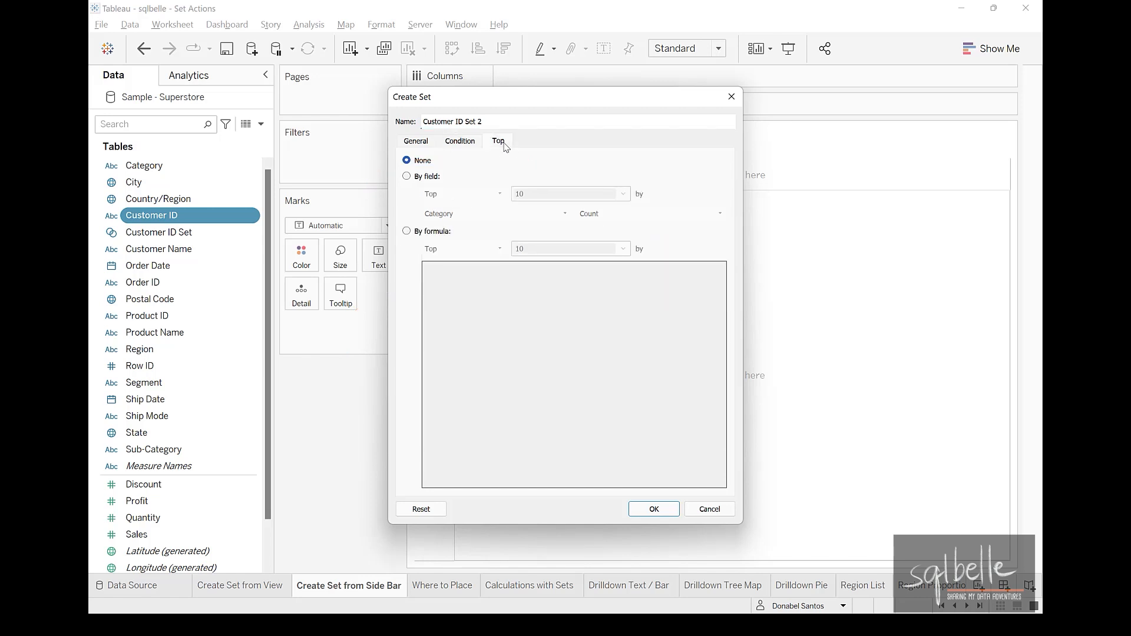
{"action": "left_click", "coordinate": [424, 177]}
{"action": "left_click", "coordinate": [493, 195]}
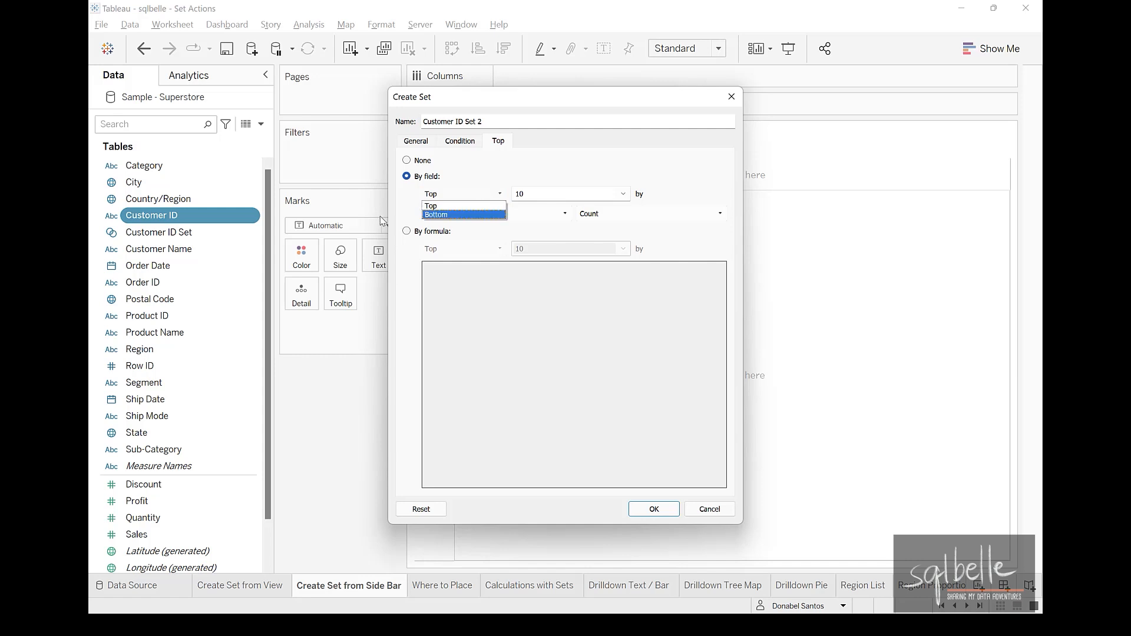
{"action": "left_click", "coordinate": [394, 216]}
{"action": "left_click", "coordinate": [481, 214]}
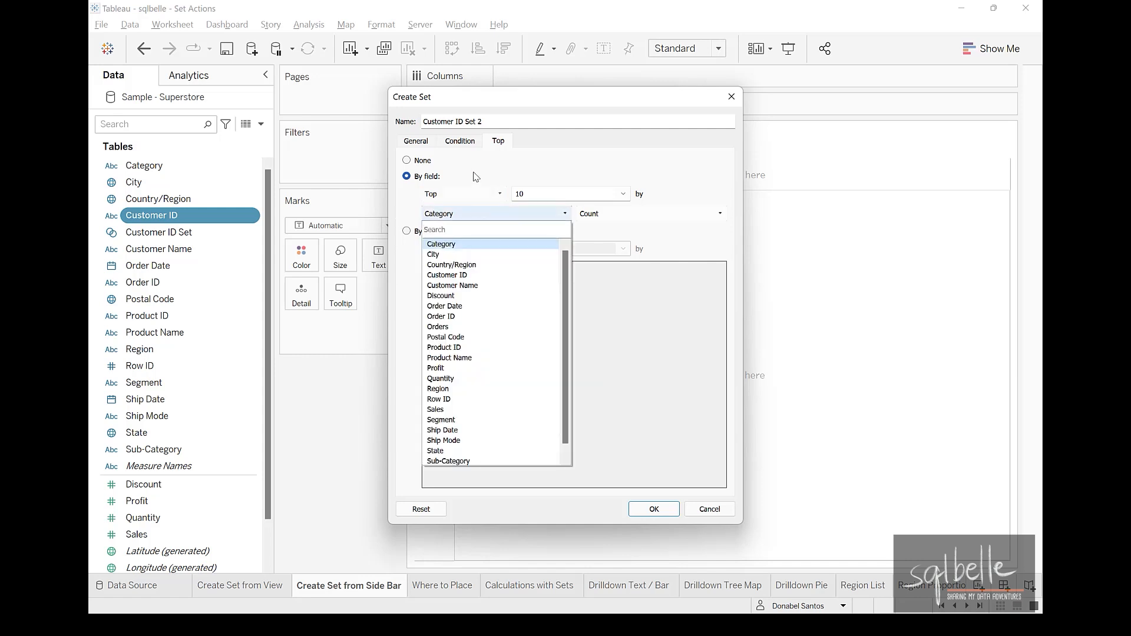
{"action": "left_click", "coordinate": [476, 175]}
{"action": "left_click", "coordinate": [468, 194]}
{"action": "left_click", "coordinate": [463, 216]}
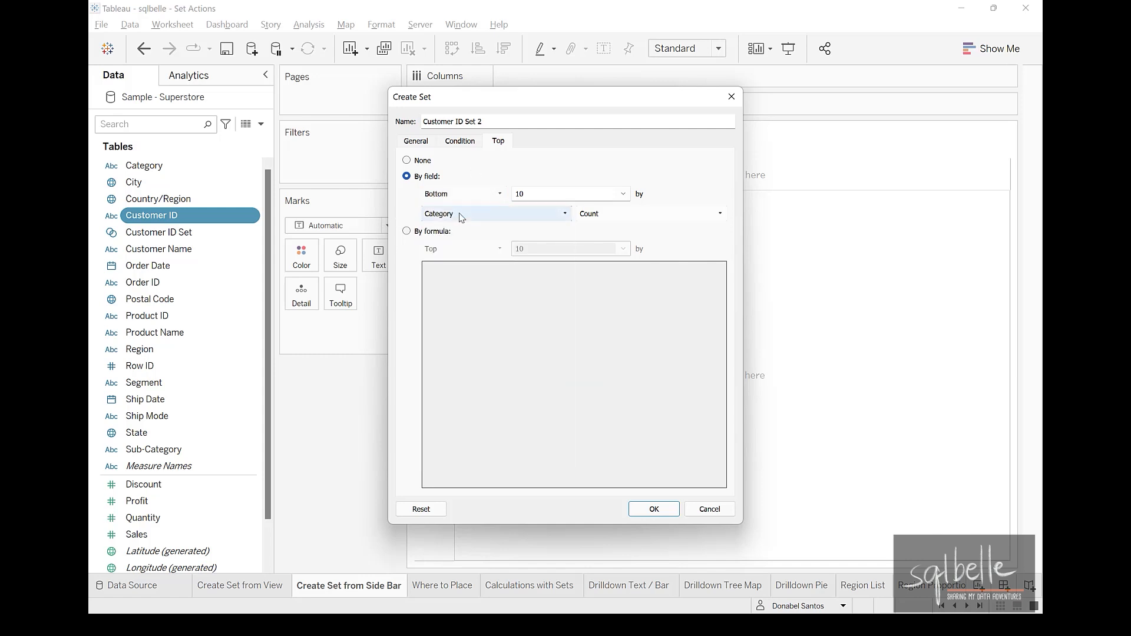
{"action": "left_click", "coordinate": [461, 215]}
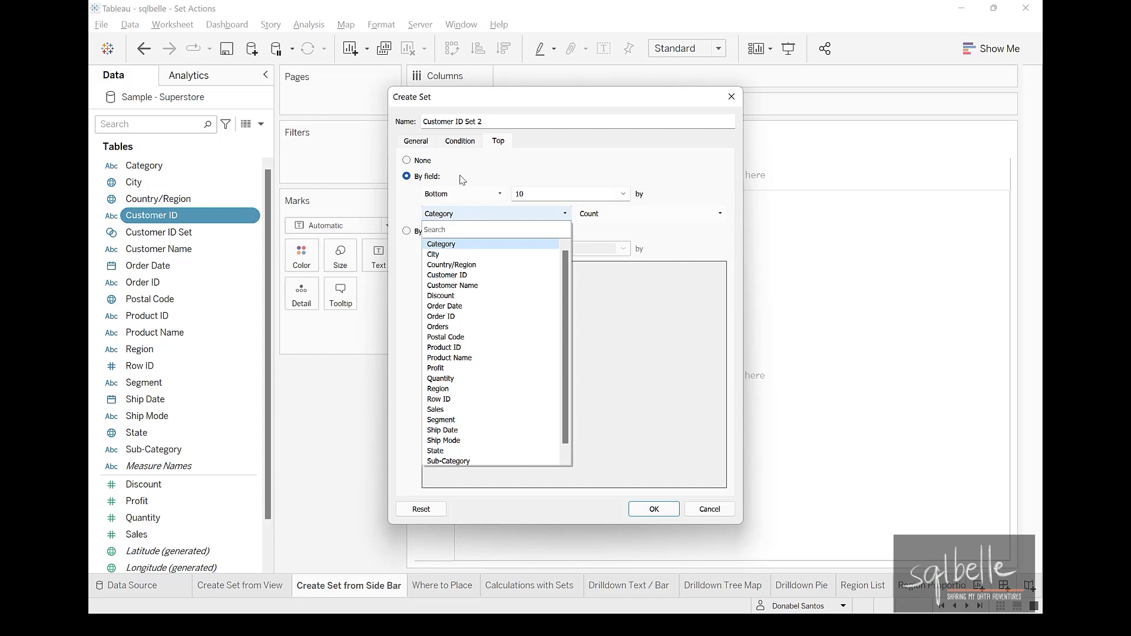
{"action": "left_click", "coordinate": [465, 164]}
{"action": "mouse_move", "coordinate": [507, 225]}
{"action": "left_mouse_down"}
{"action": "mouse_move", "coordinate": [507, 371]}
{"action": "mouse_move", "coordinate": [511, 216]}
{"action": "left_mouse_up"}
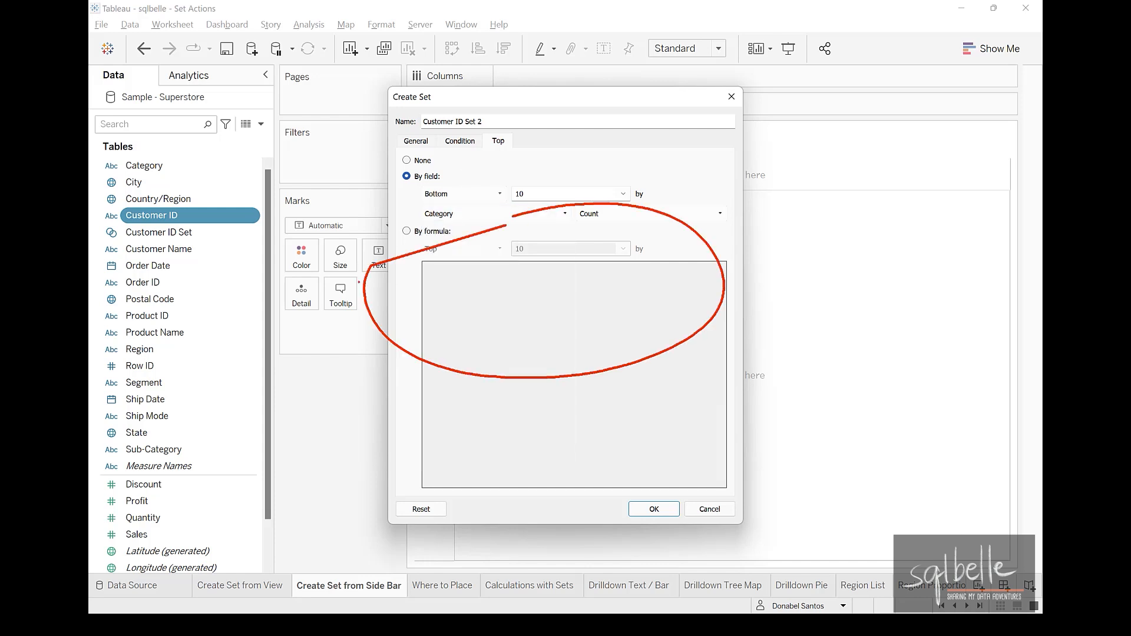
Change the set's limit to the top 10 customer IDs by sum of Profit and create the set.
{"action": "left_click", "coordinate": [417, 142]}
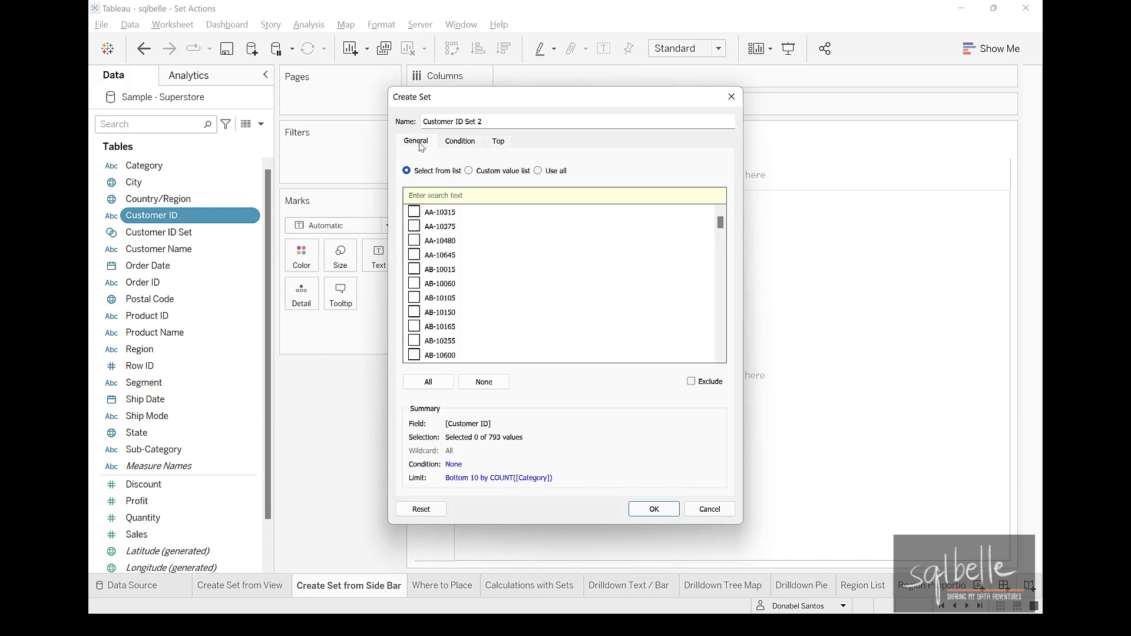
{"action": "left_click", "coordinate": [461, 144]}
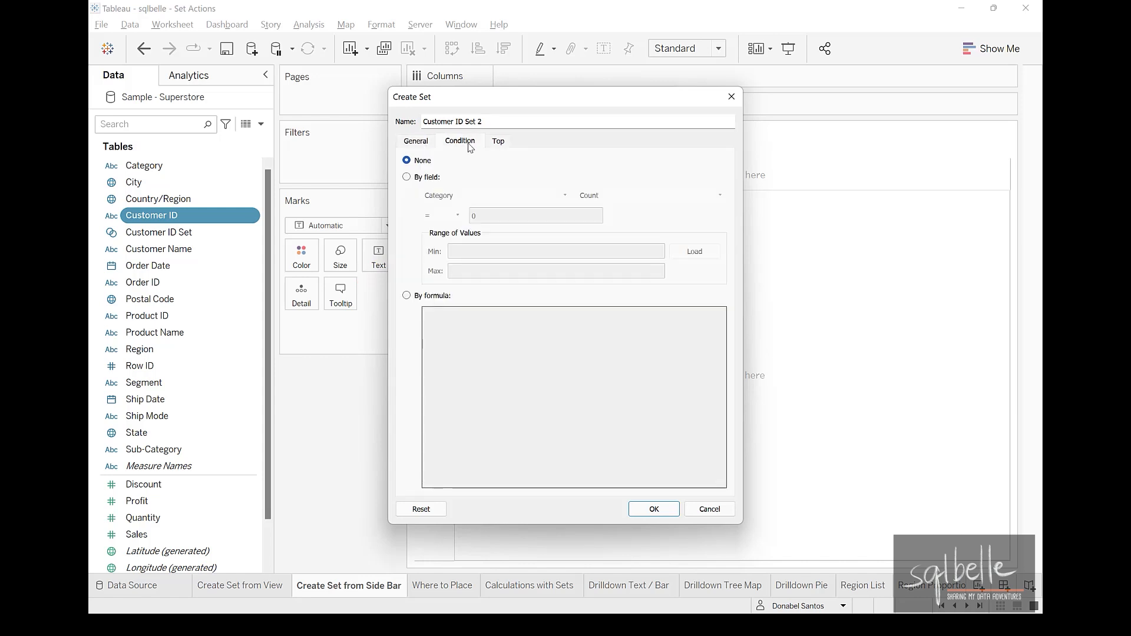
{"action": "left_click", "coordinate": [495, 150]}
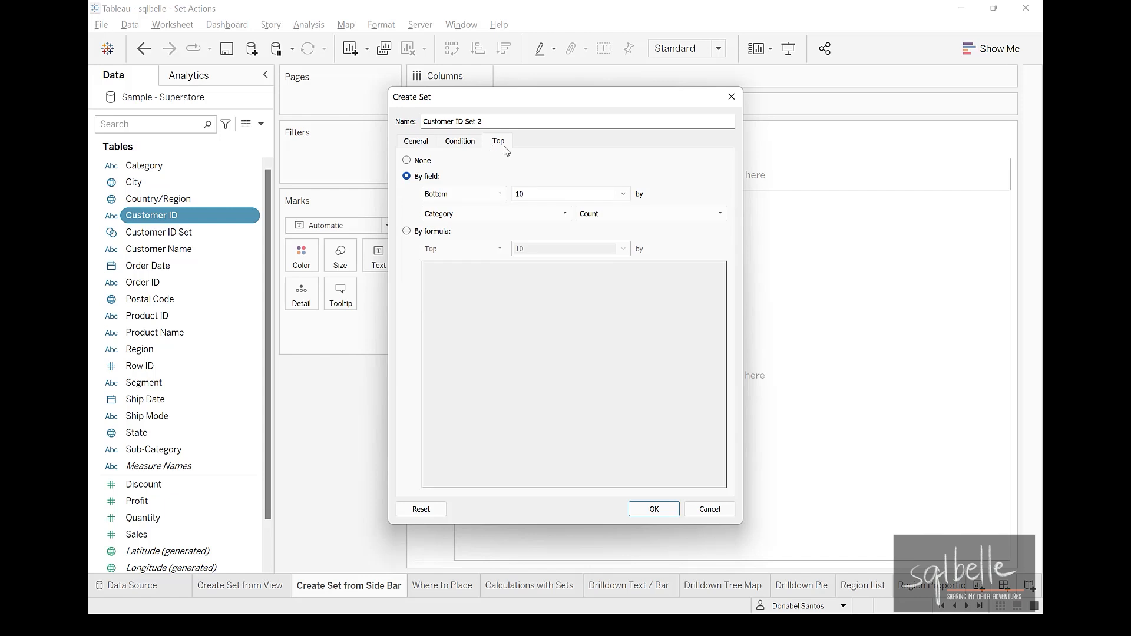
{"action": "left_click", "coordinate": [487, 194]}
{"action": "left_click", "coordinate": [482, 207]}
{"action": "left_click", "coordinate": [478, 215]}
{"action": "type", "text": "pro"}
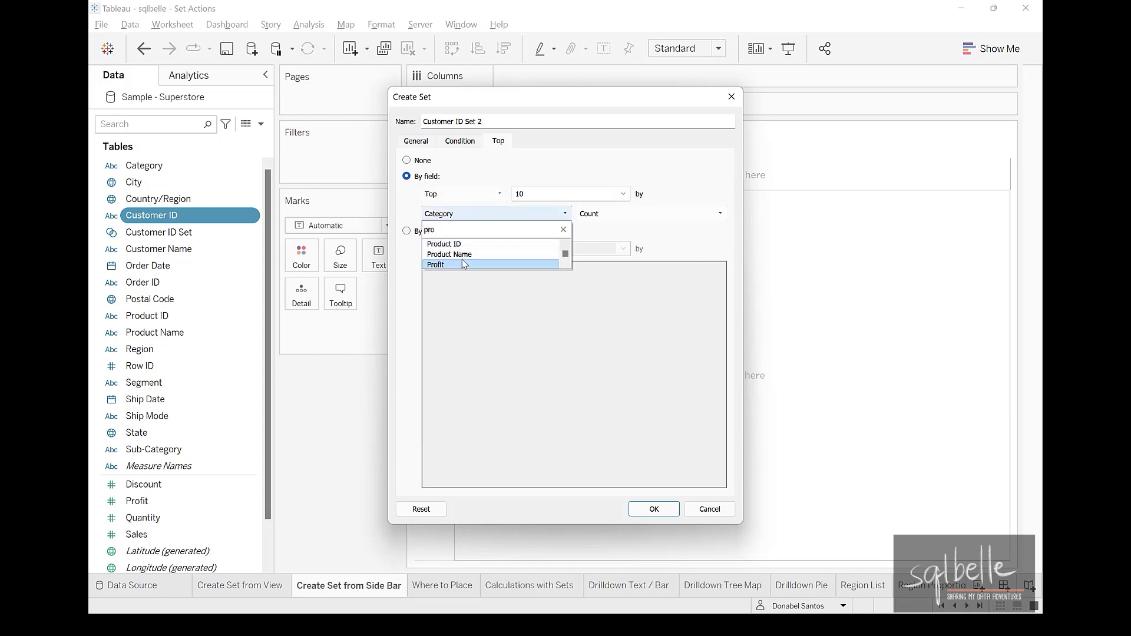
{"action": "left_click", "coordinate": [462, 264]}
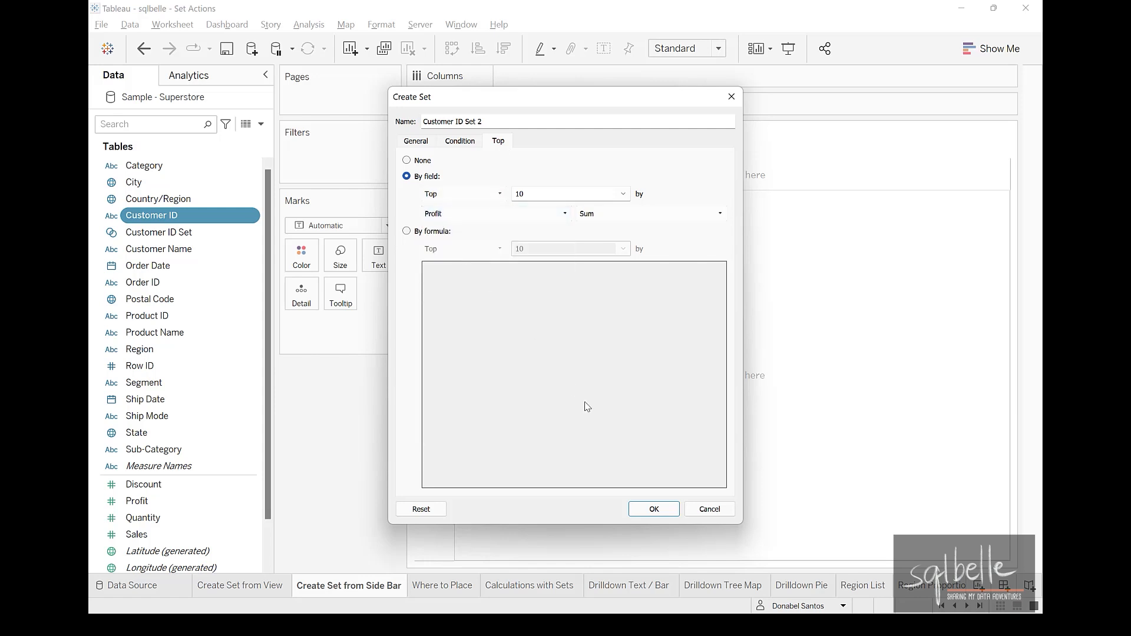
{"action": "left_click", "coordinate": [652, 510]}
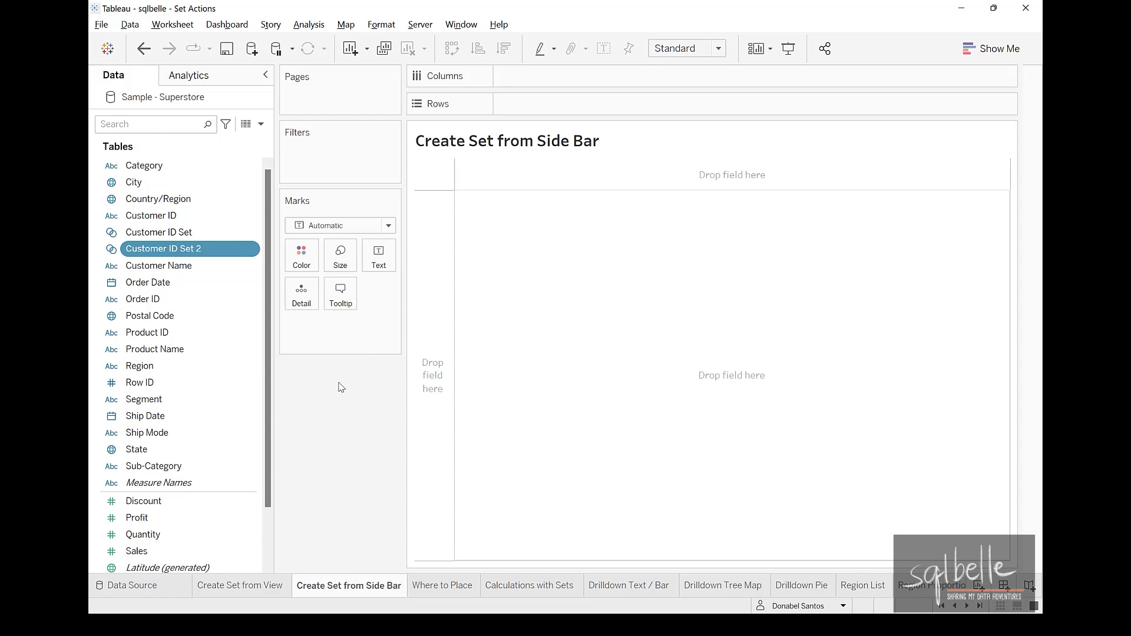
Examine the options for combining Customer ID Set and Customer ID Set 2, and close without creating a combined set.
{"action": "left_click", "coordinate": [183, 238], "text": "ctrl"}
{"action": "right_click", "coordinate": [211, 233]}
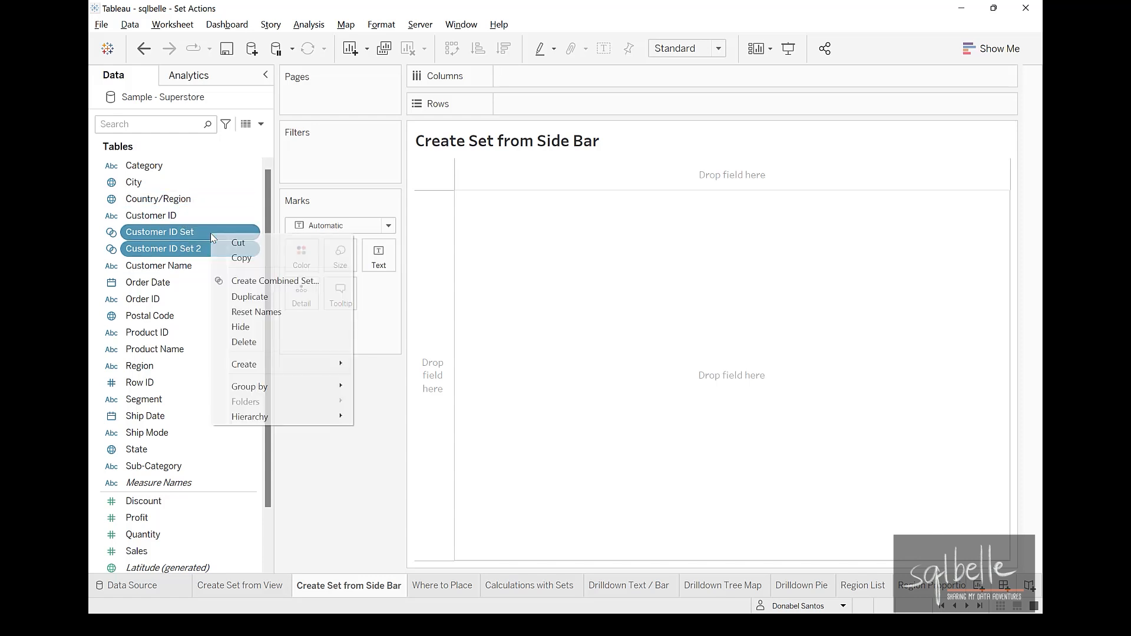
{"action": "left_click", "coordinate": [248, 281]}
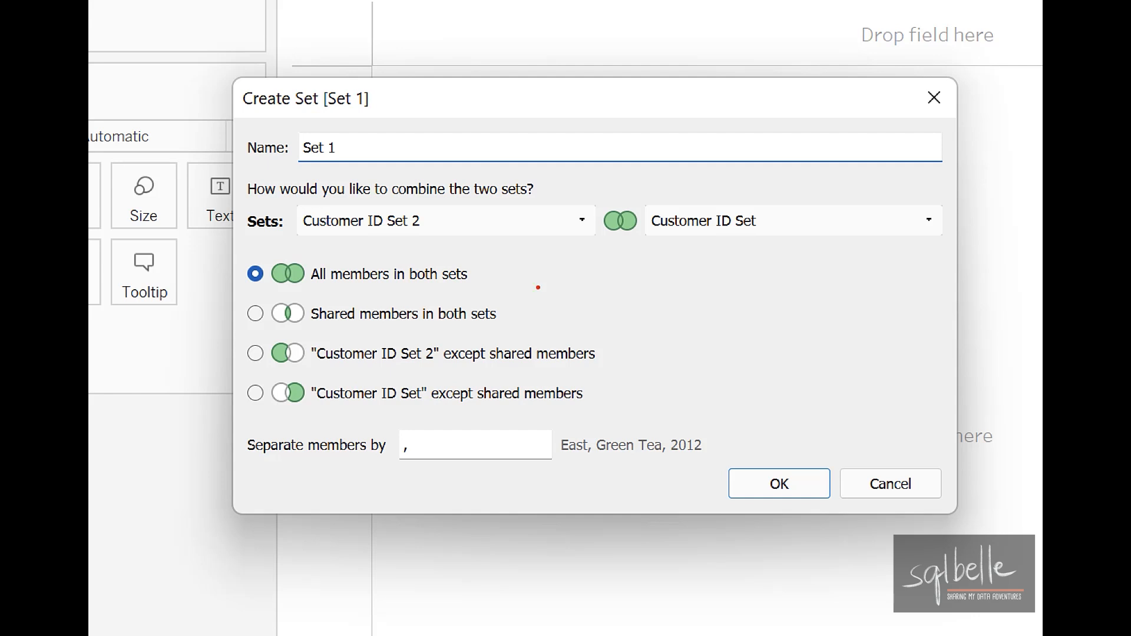
{"action": "left_click_drag", "start_coordinate": [484, 279], "coordinate": [551, 275]}
{"action": "left_click_drag", "start_coordinate": [506, 314], "coordinate": [557, 312]}
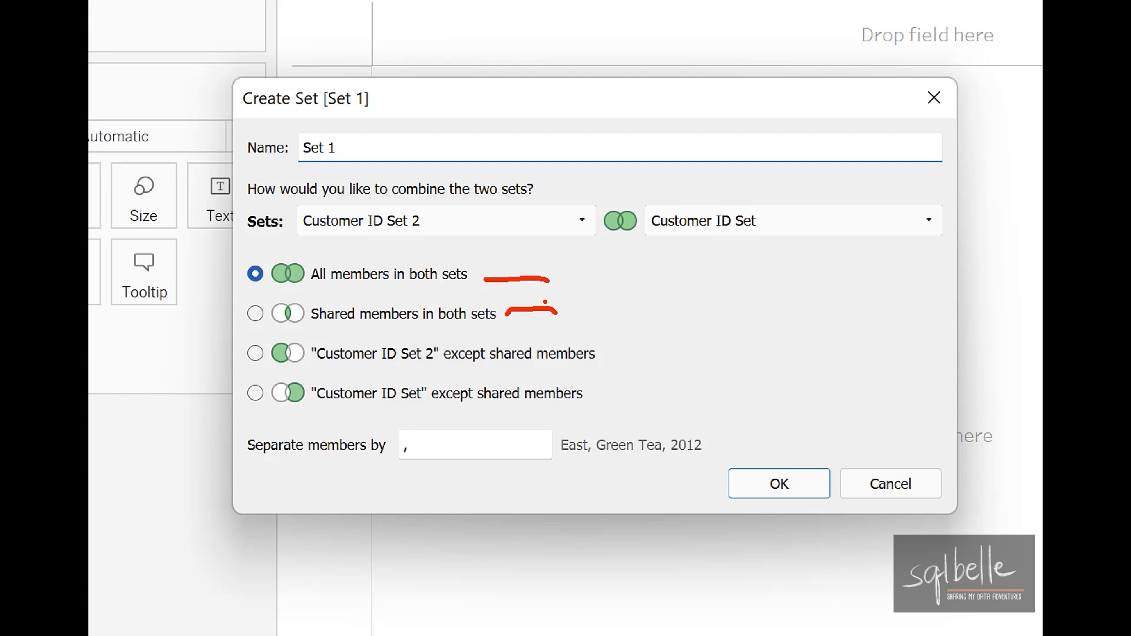
{"action": "left_click_drag", "start_coordinate": [616, 350], "coordinate": [641, 343]}
{"action": "mouse_move", "coordinate": [701, 191]}
{"action": "left_mouse_down"}
{"action": "mouse_move", "coordinate": [769, 218]}
{"action": "mouse_move", "coordinate": [670, 165]}
{"action": "left_mouse_up"}
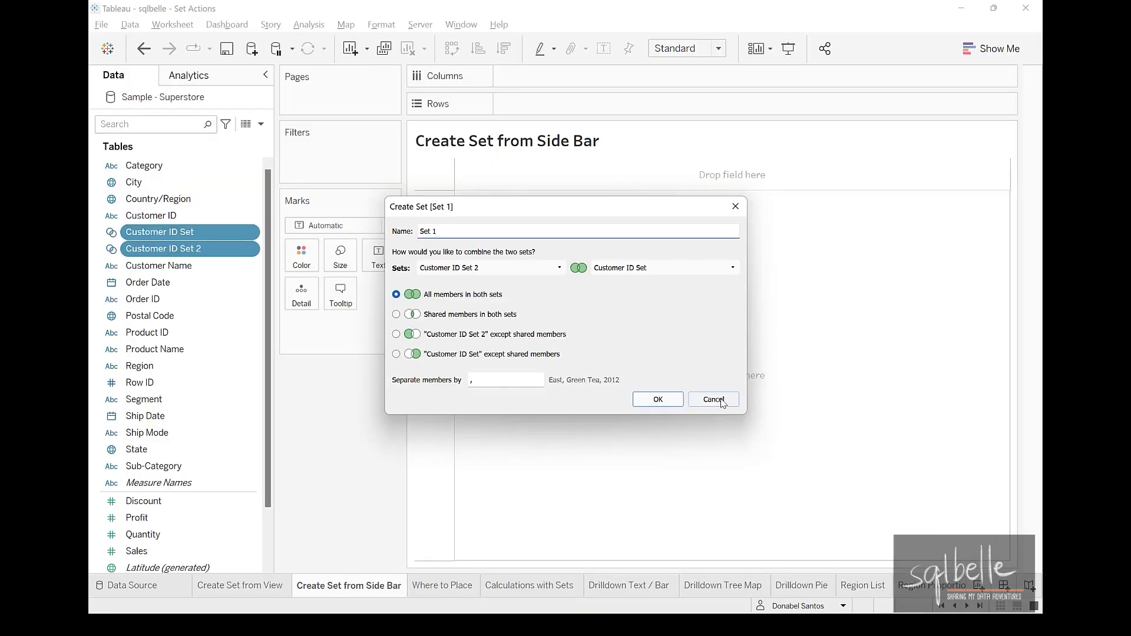
{"action": "left_click", "coordinate": [892, 486]}
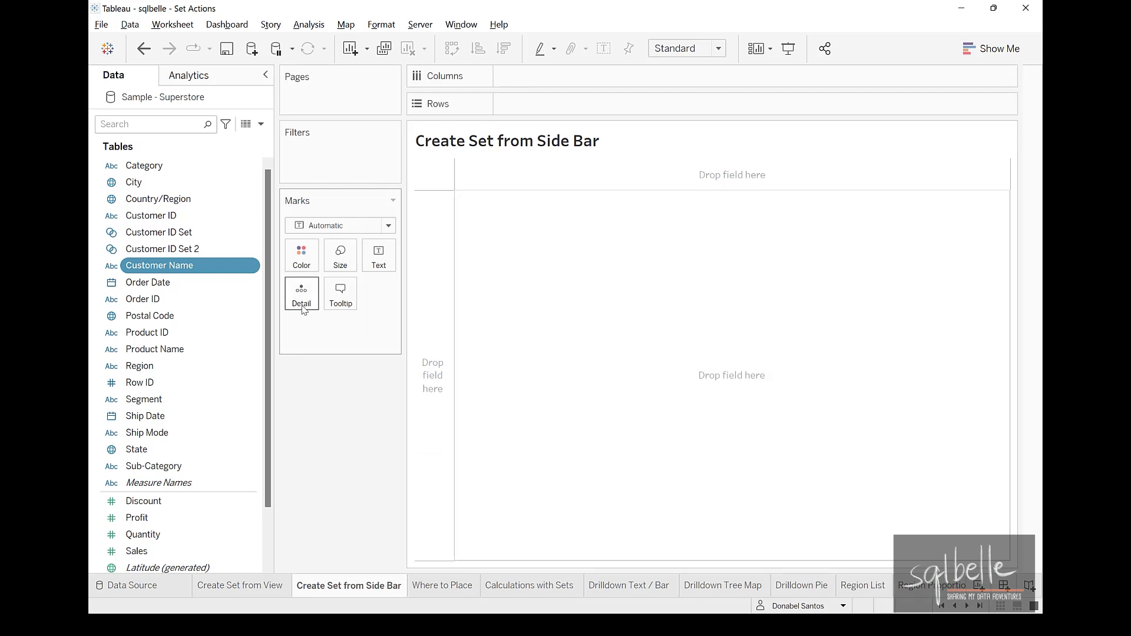
Create a set from the Customer Name field limited to the top 10 by sum of Profit.
{"action": "right_click", "coordinate": [211, 267]}
{"action": "mouse_move", "coordinate": [253, 364]}
{"action": "left_click", "coordinate": [354, 396]}
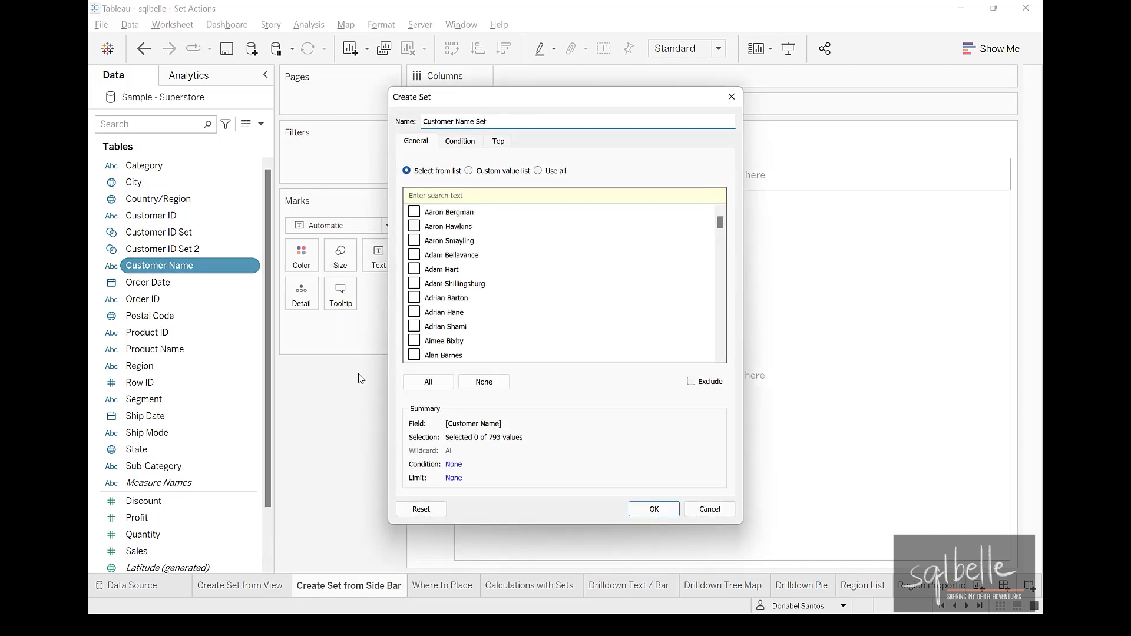
{"action": "left_click", "coordinate": [504, 143]}
{"action": "left_click", "coordinate": [433, 179]}
{"action": "left_click", "coordinate": [454, 214]}
{"action": "type", "text": "pro"}
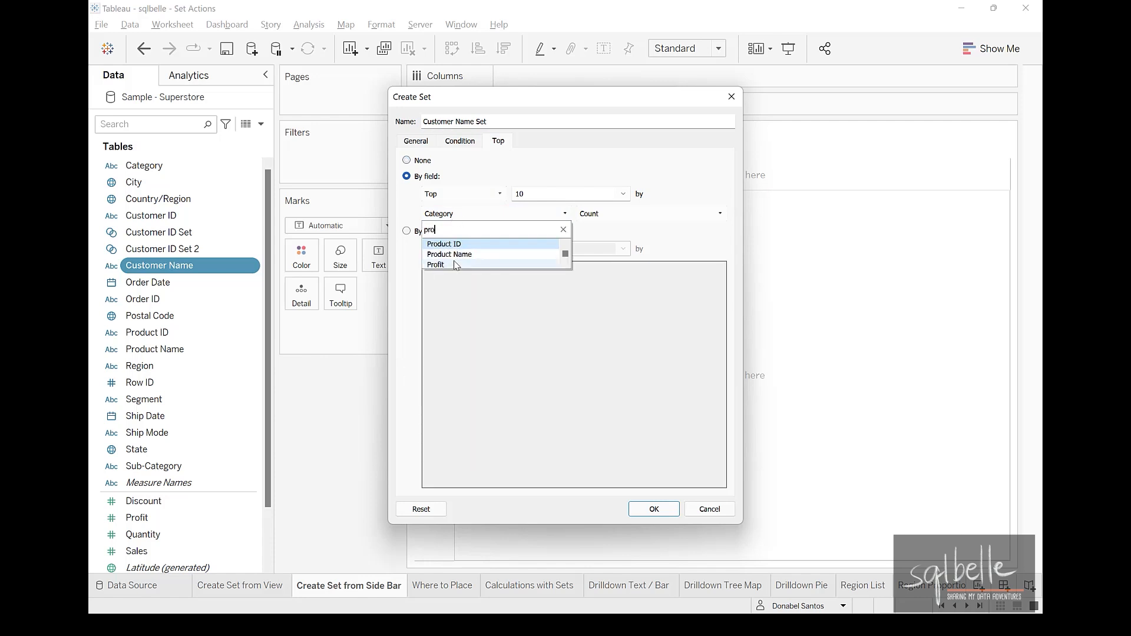
{"action": "left_click", "coordinate": [456, 265]}
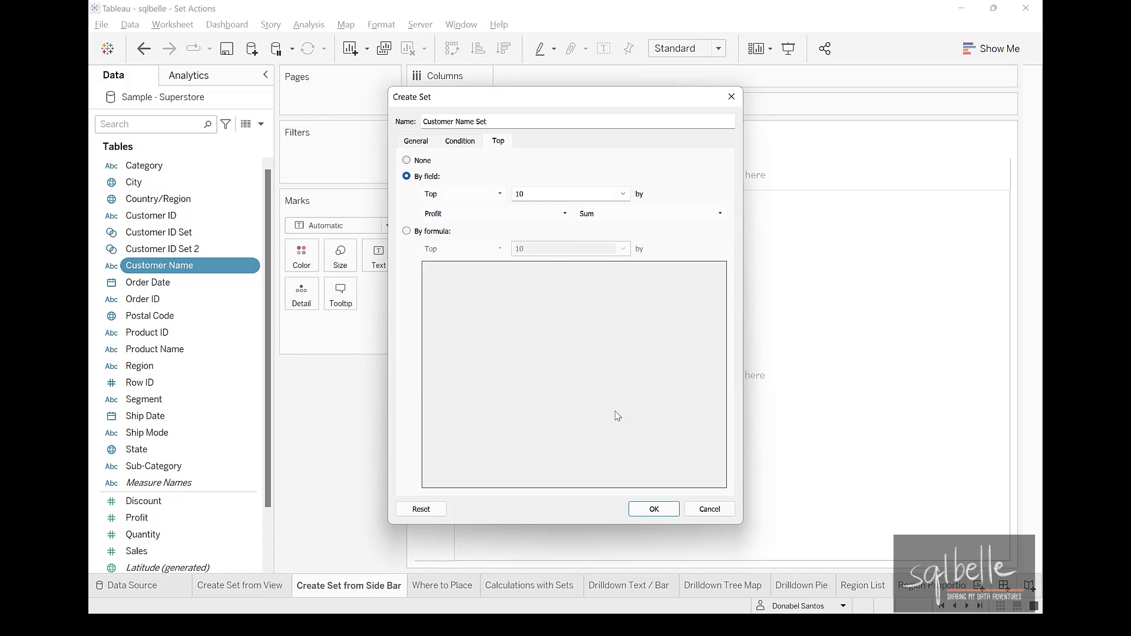
{"action": "left_click", "coordinate": [647, 510]}
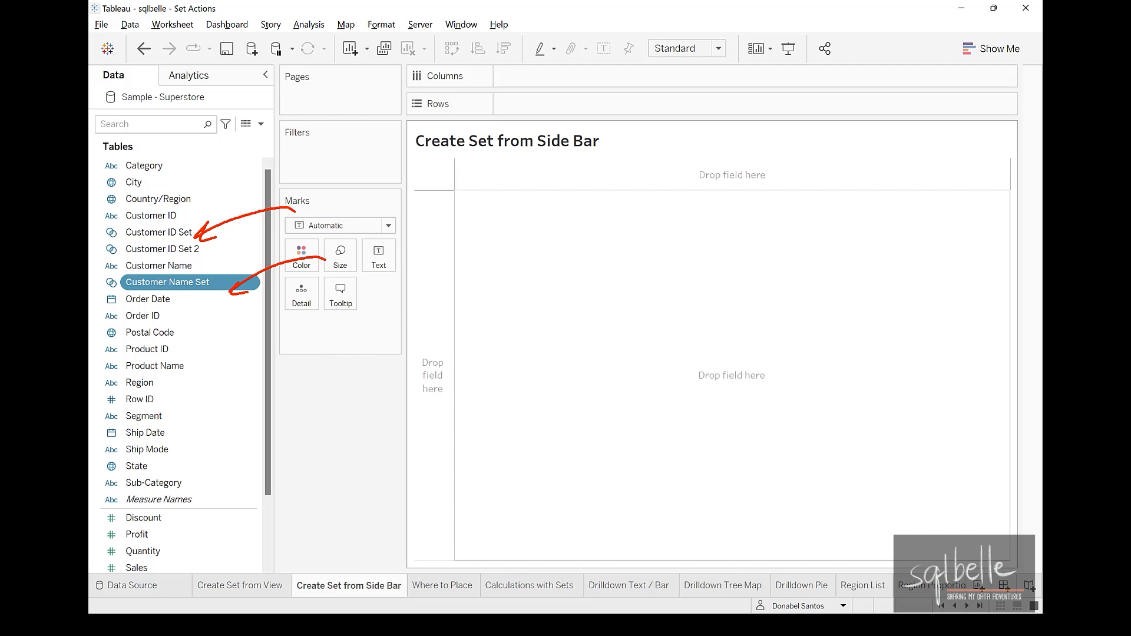
Check whether Customer ID Set and Customer Name Set can be combined.
{"action": "left_click", "coordinate": [185, 234], "text": "ctrl"}
{"action": "right_click", "coordinate": [184, 235]}
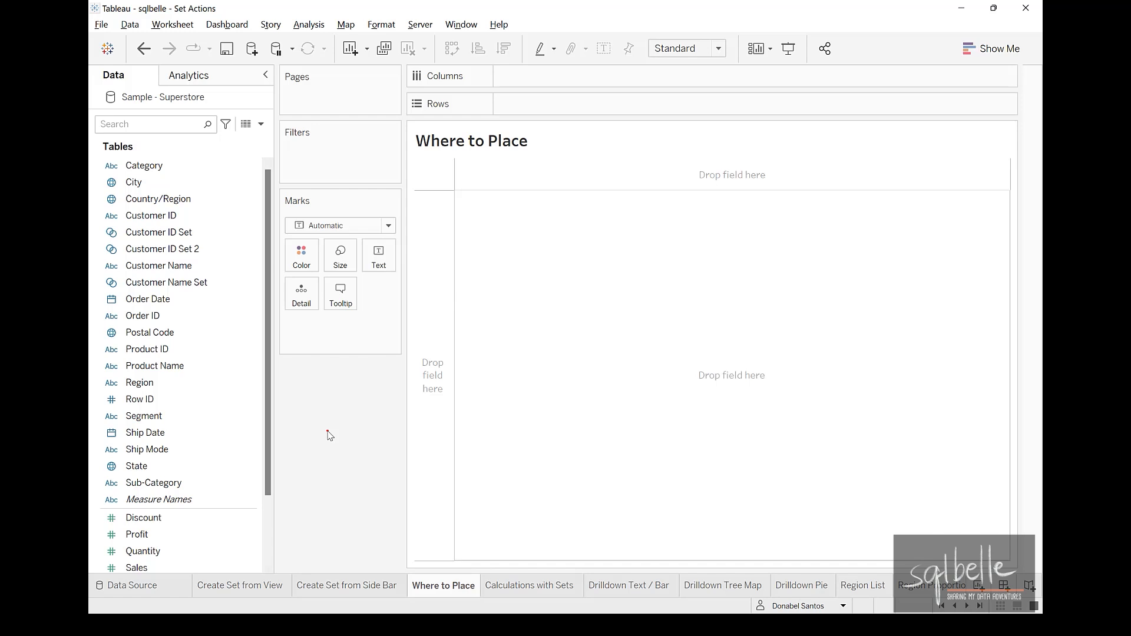
{"action": "mouse_move", "coordinate": [339, 126]}
{"action": "left_mouse_down"}
{"action": "mouse_move", "coordinate": [266, 168]}
{"action": "mouse_move", "coordinate": [351, 133]}
{"action": "left_mouse_up"}
{"action": "mouse_move", "coordinate": [394, 212]}
{"action": "left_mouse_down"}
{"action": "mouse_move", "coordinate": [312, 341]}
{"action": "mouse_move", "coordinate": [386, 201]}
{"action": "left_mouse_up"}
{"action": "mouse_move", "coordinate": [619, 59]}
{"action": "left_mouse_down"}
{"action": "mouse_move", "coordinate": [530, 49]}
{"action": "mouse_move", "coordinate": [651, 68]}
{"action": "left_mouse_up"}
{"action": "mouse_move", "coordinate": [646, 110]}
{"action": "left_mouse_down"}
{"action": "mouse_move", "coordinate": [589, 134]}
{"action": "mouse_move", "coordinate": [653, 99]}
{"action": "left_mouse_up"}
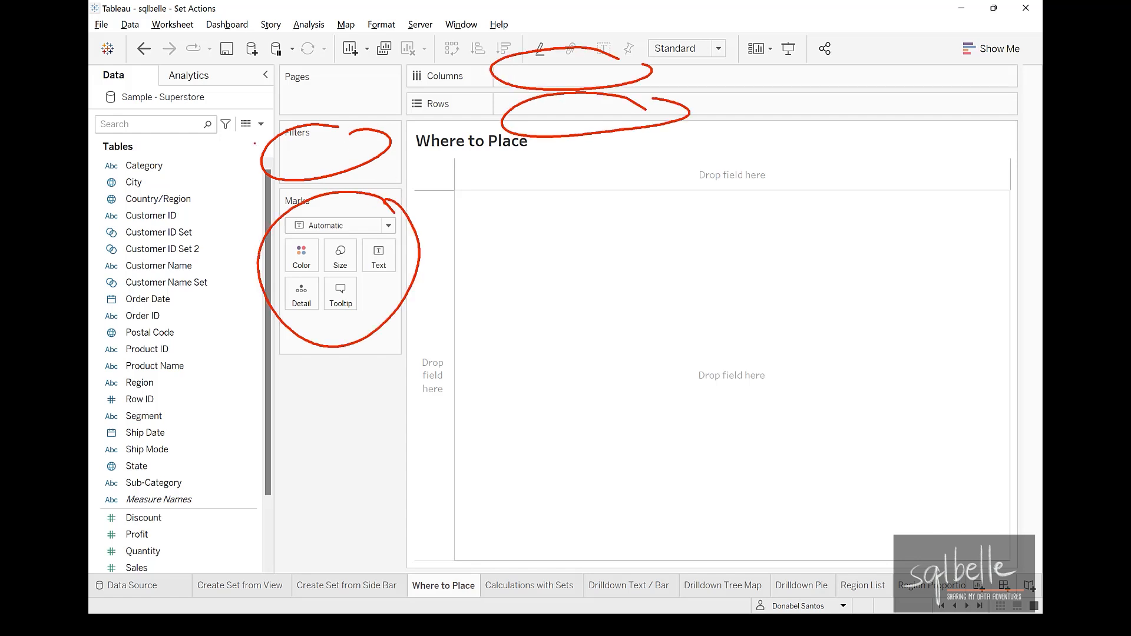
{"action": "mouse_move", "coordinate": [185, 188]}
{"action": "left_mouse_down"}
{"action": "mouse_move", "coordinate": [315, 77]}
{"action": "mouse_move", "coordinate": [287, 83]}
{"action": "left_mouse_up"}
{"action": "left_click_drag", "start_coordinate": [312, 80], "coordinate": [289, 111]}
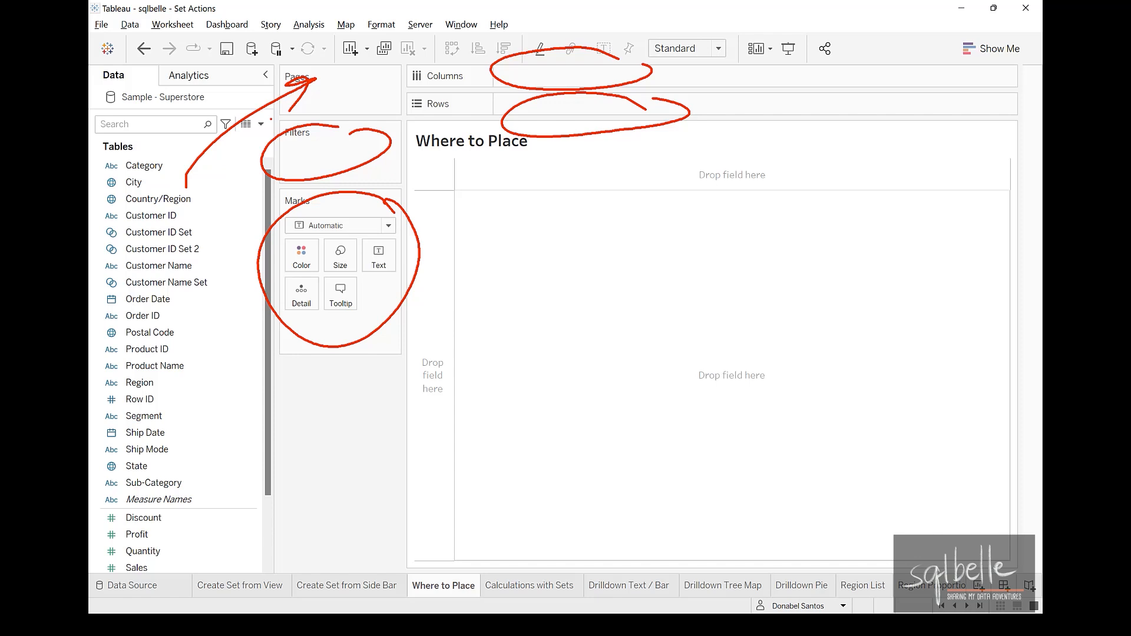
Place Customer ID Set on Rows, and check its In/Out filter options without applying a filter.
{"action": "key", "text": "Escape"}
{"action": "left_click", "coordinate": [189, 231]}
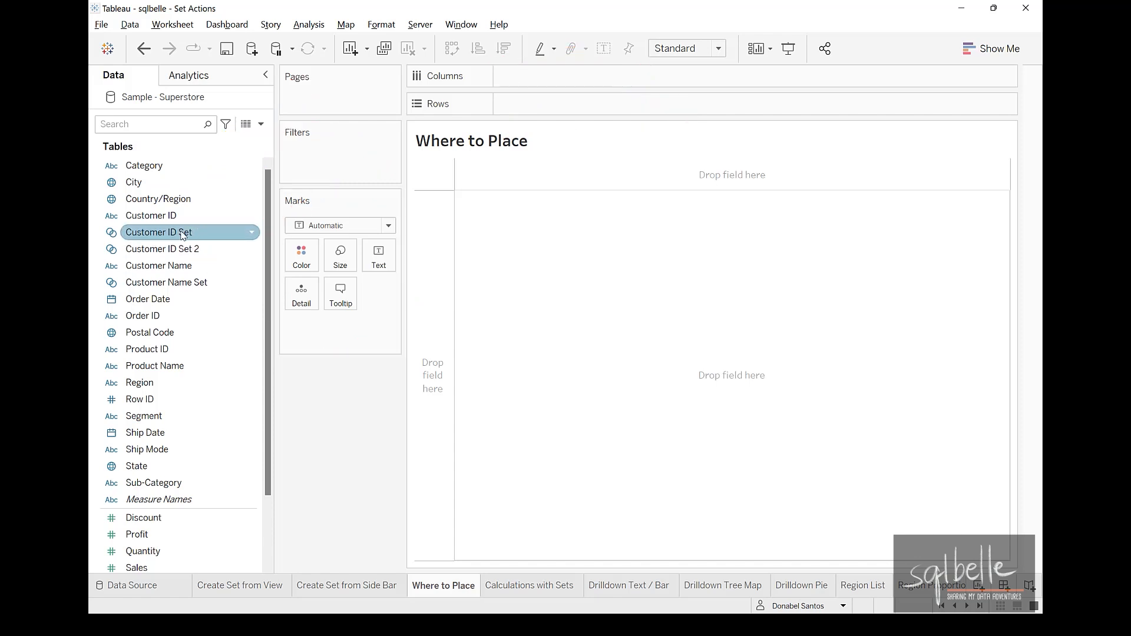
{"action": "left_click", "coordinate": [186, 282], "text": "ctrl"}
{"action": "left_click", "coordinate": [163, 231]}
{"action": "left_click_drag", "start_coordinate": [163, 231], "coordinate": [342, 155]}
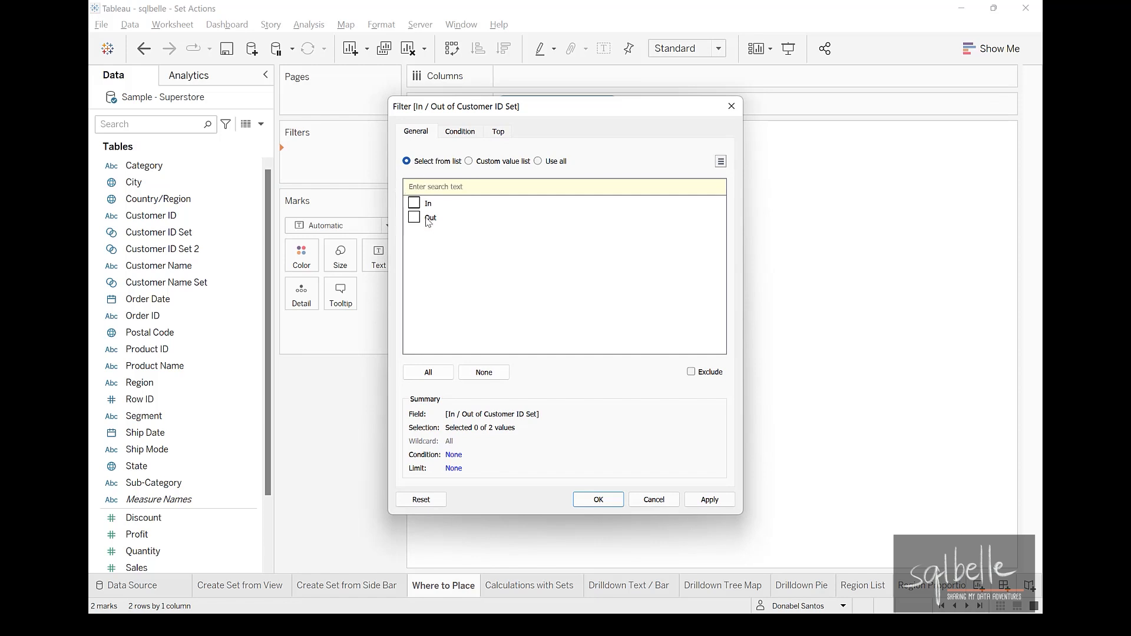
{"action": "left_click", "coordinate": [661, 501]}
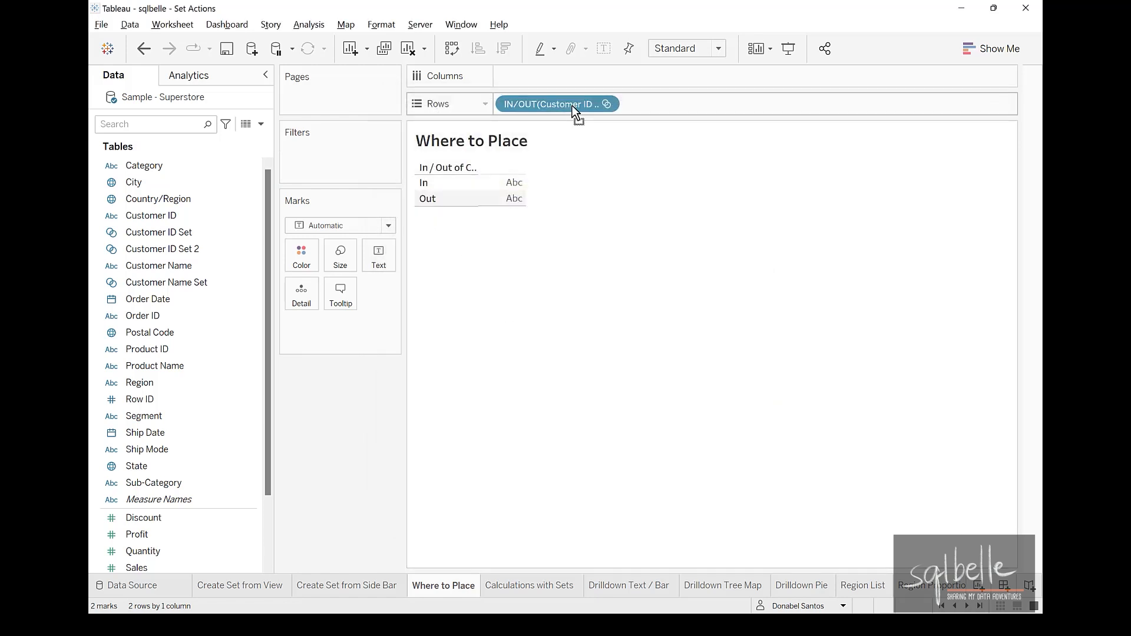
Move Customer ID Set from Rows to Color, try it on Size and Label, and place it on Detail.
{"action": "left_click_drag", "start_coordinate": [574, 112], "coordinate": [313, 254]}
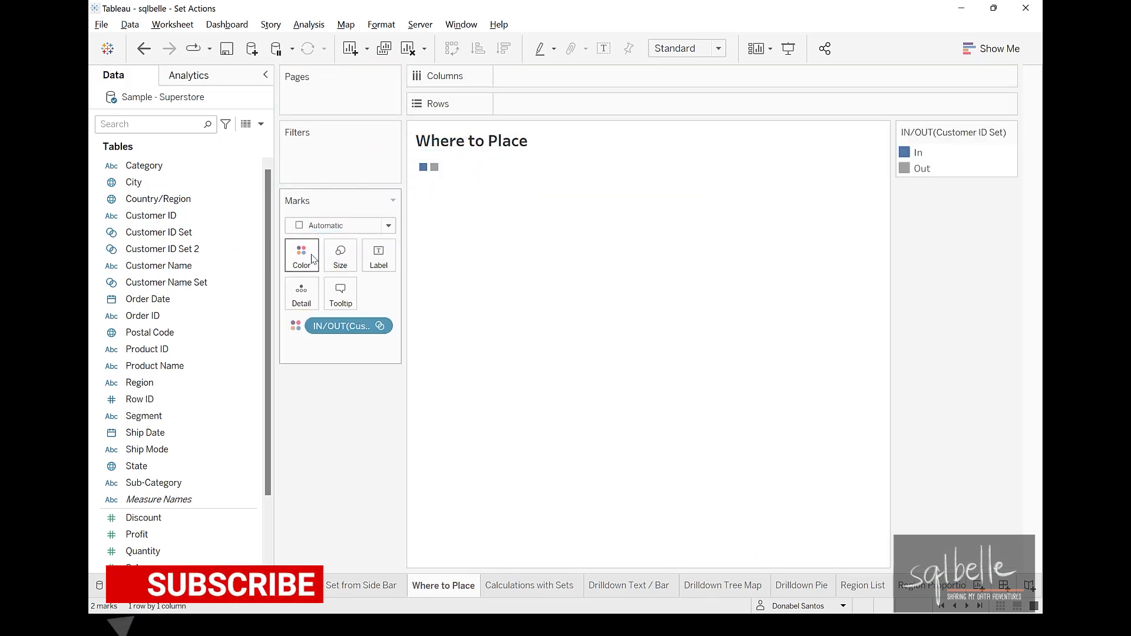
{"action": "left_click_drag", "start_coordinate": [353, 328], "coordinate": [345, 266]}
{"action": "left_click_drag", "start_coordinate": [359, 326], "coordinate": [374, 261]}
{"action": "left_click_drag", "start_coordinate": [352, 326], "coordinate": [298, 289]}
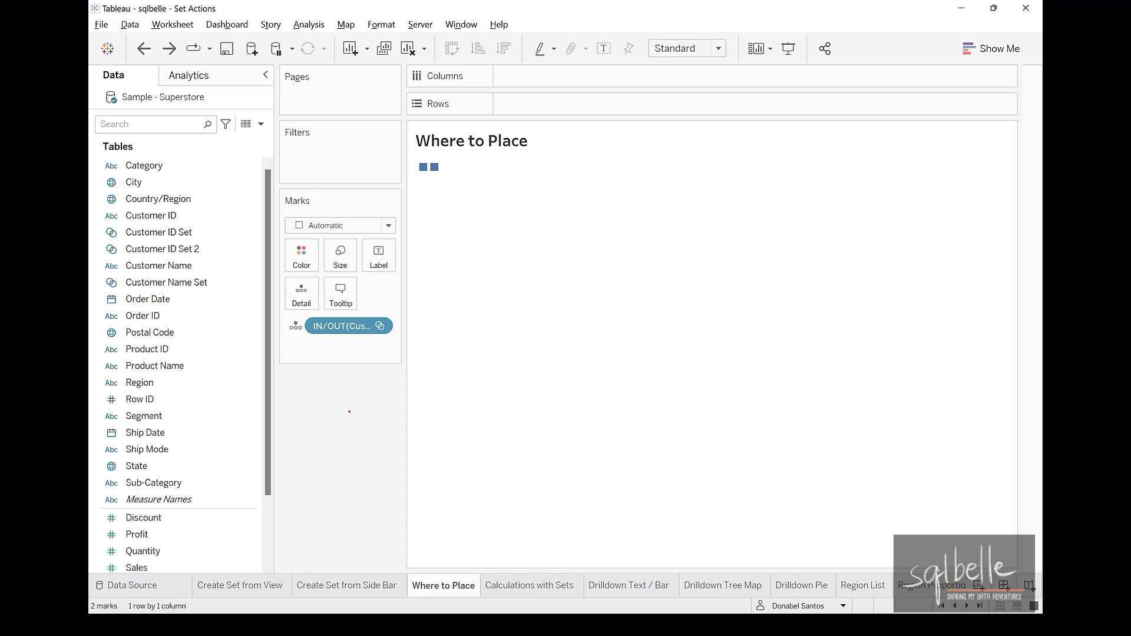
Add Category and Country/Region to the marks' tooltip.
{"action": "left_click_drag", "start_coordinate": [167, 170], "coordinate": [339, 294]}
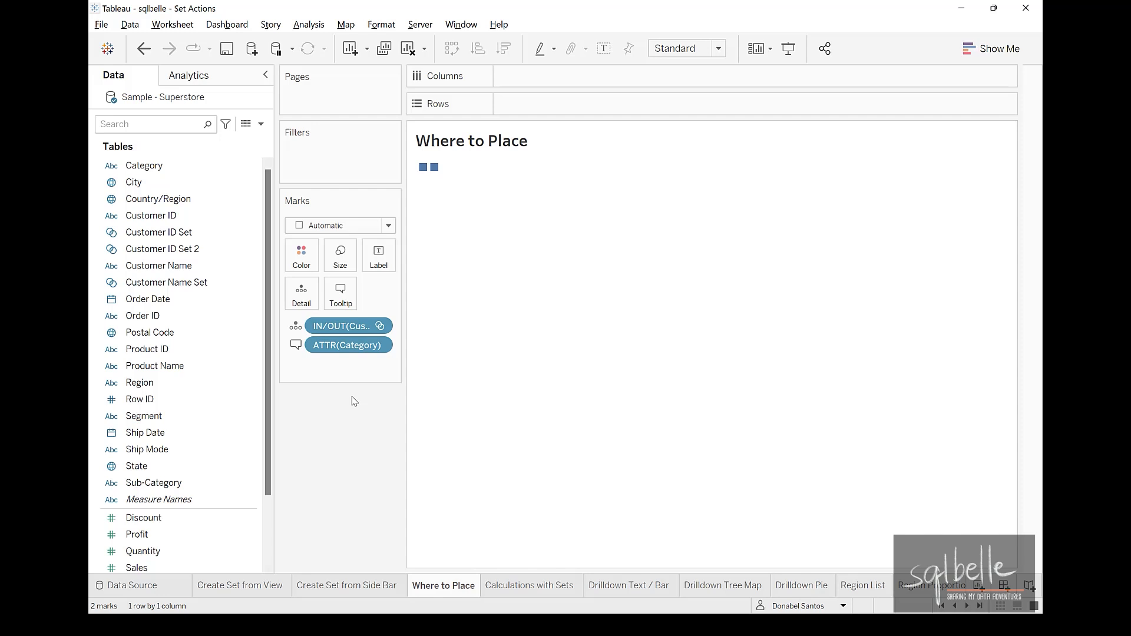
{"action": "mouse_move", "coordinate": [434, 170]}
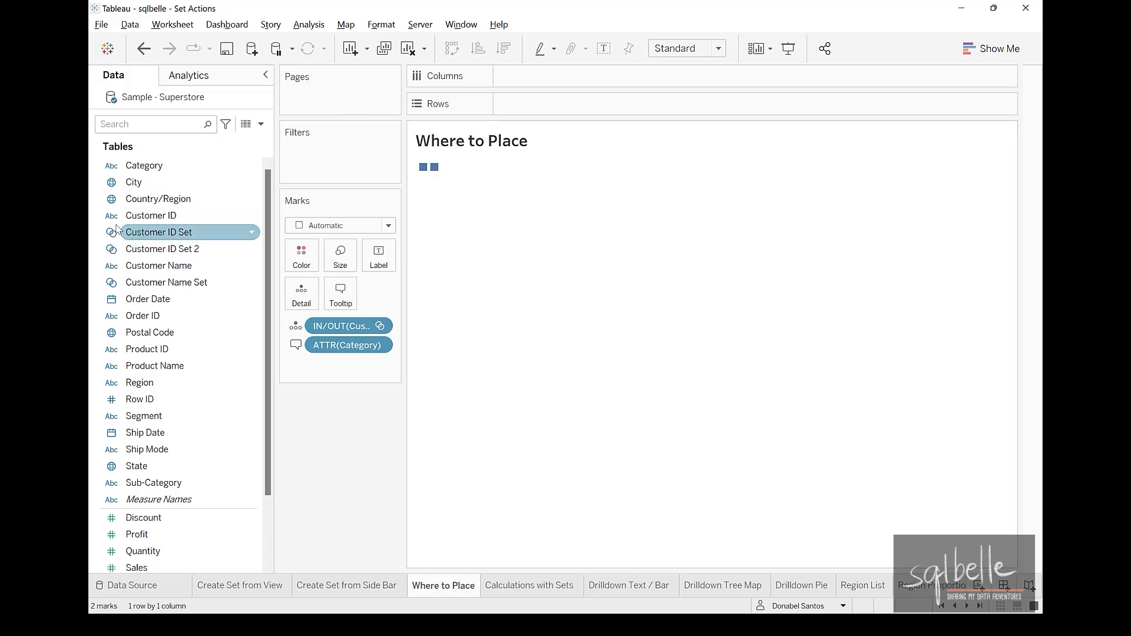
{"action": "left_click_drag", "start_coordinate": [148, 203], "coordinate": [338, 295]}
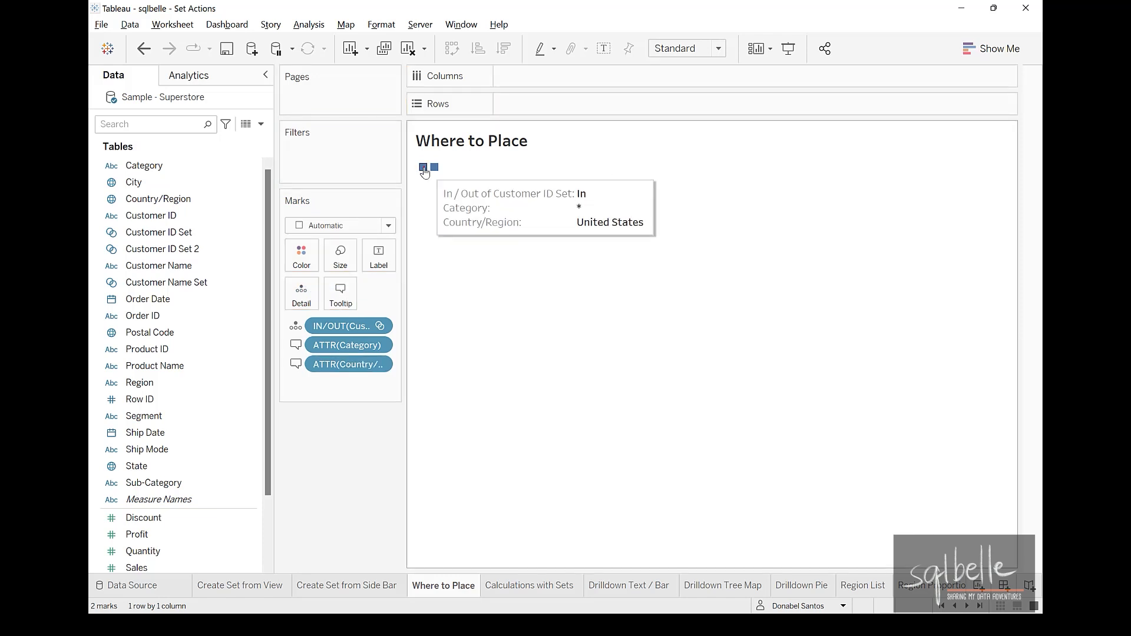
{"action": "mouse_move", "coordinate": [481, 233]}
{"action": "left_mouse_down"}
{"action": "mouse_move", "coordinate": [424, 355]}
{"action": "mouse_move", "coordinate": [394, 362]}
{"action": "left_mouse_up"}
{"action": "left_click_drag", "start_coordinate": [406, 351], "coordinate": [411, 364]}
{"action": "mouse_move", "coordinate": [345, 353]}
{"action": "left_mouse_down"}
{"action": "mouse_move", "coordinate": [314, 383]}
{"action": "mouse_move", "coordinate": [348, 361]}
{"action": "left_mouse_up"}
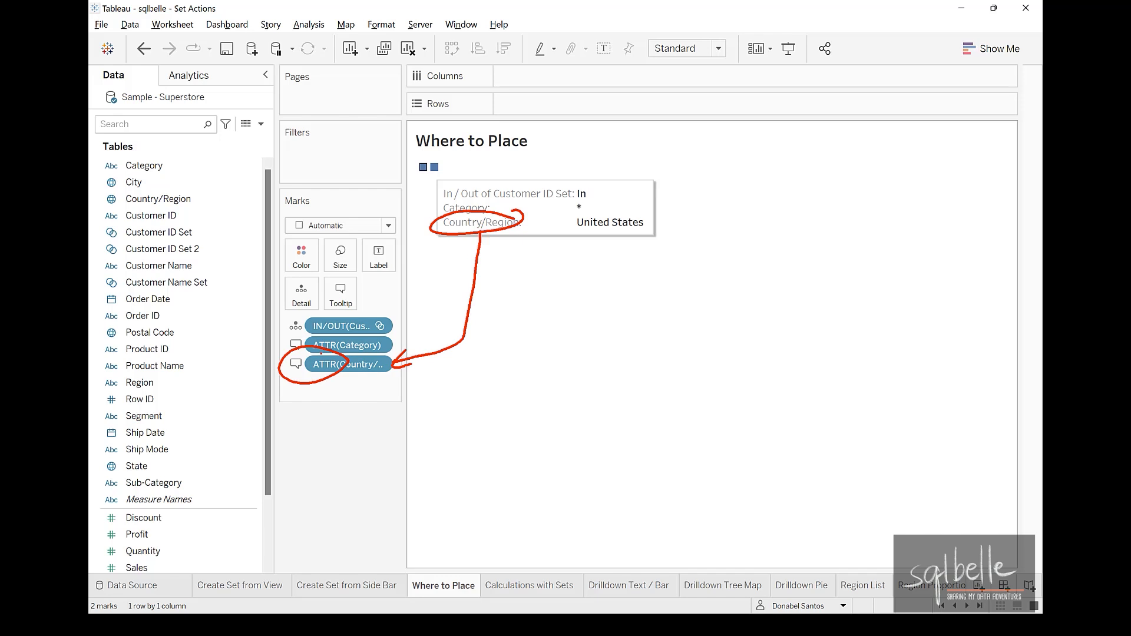
{"action": "left_click_drag", "start_coordinate": [566, 234], "coordinate": [664, 238]}
{"action": "left_click_drag", "start_coordinate": [477, 195], "coordinate": [502, 203]}
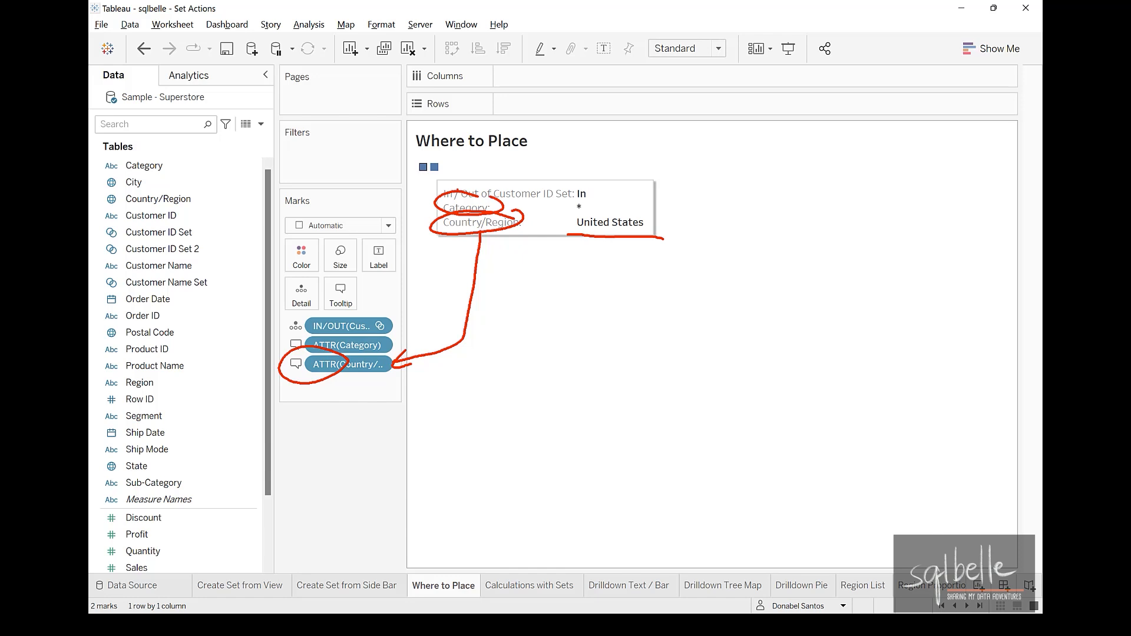
{"action": "left_click_drag", "start_coordinate": [744, 174], "coordinate": [591, 202]}
{"action": "left_click_drag", "start_coordinate": [596, 193], "coordinate": [614, 206]}
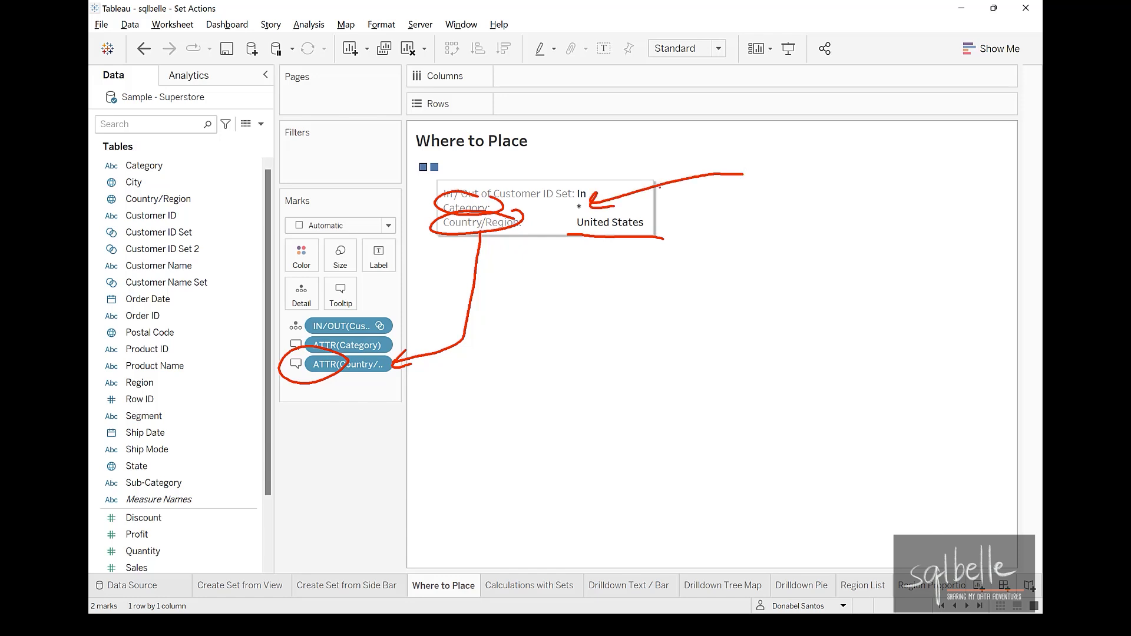
{"action": "key", "text": "Escape"}
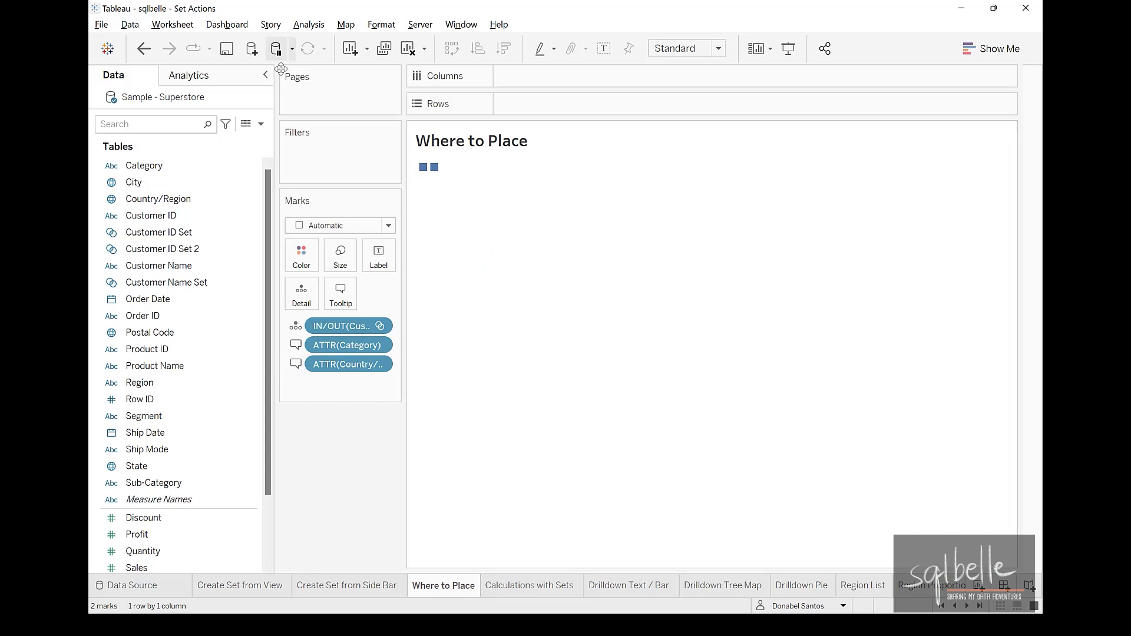
Try to place Customer ID Set on Tooltip, and move it from Detail to Pages instead.
{"action": "left_click_drag", "start_coordinate": [345, 326], "coordinate": [343, 302]}
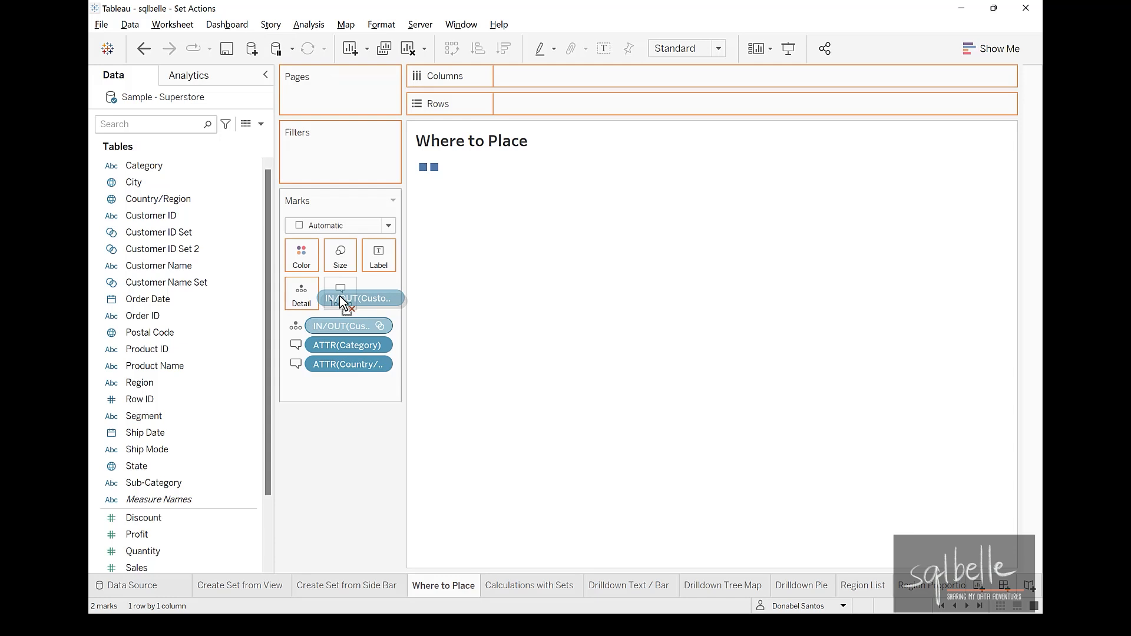
{"action": "left_click_drag", "start_coordinate": [343, 302], "coordinate": [358, 457]}
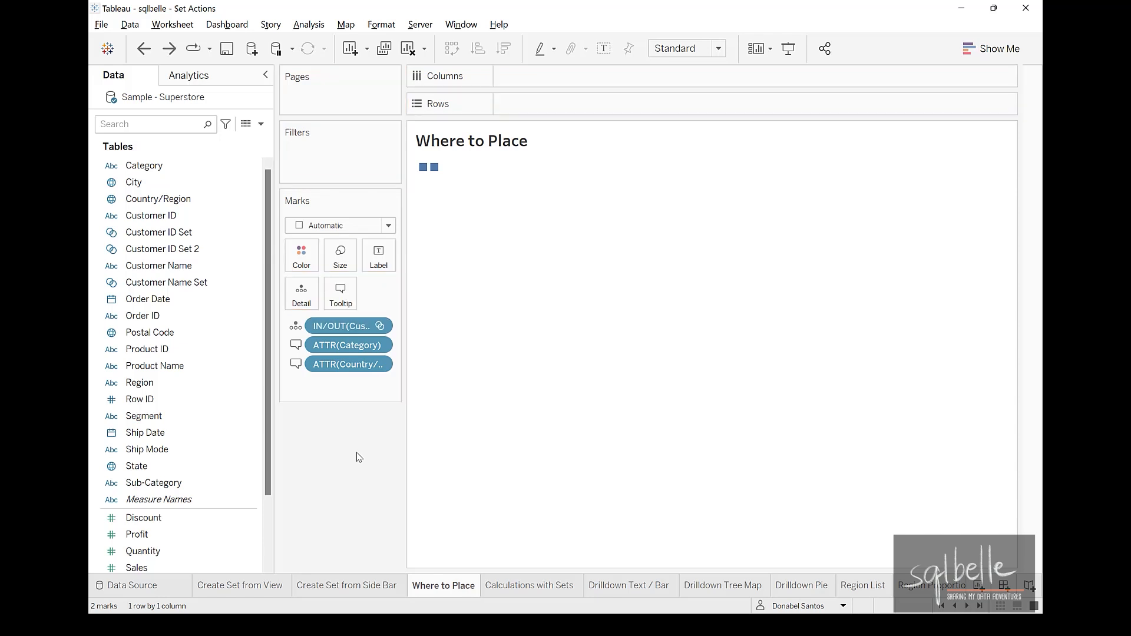
{"action": "left_click_drag", "start_coordinate": [347, 325], "coordinate": [339, 102]}
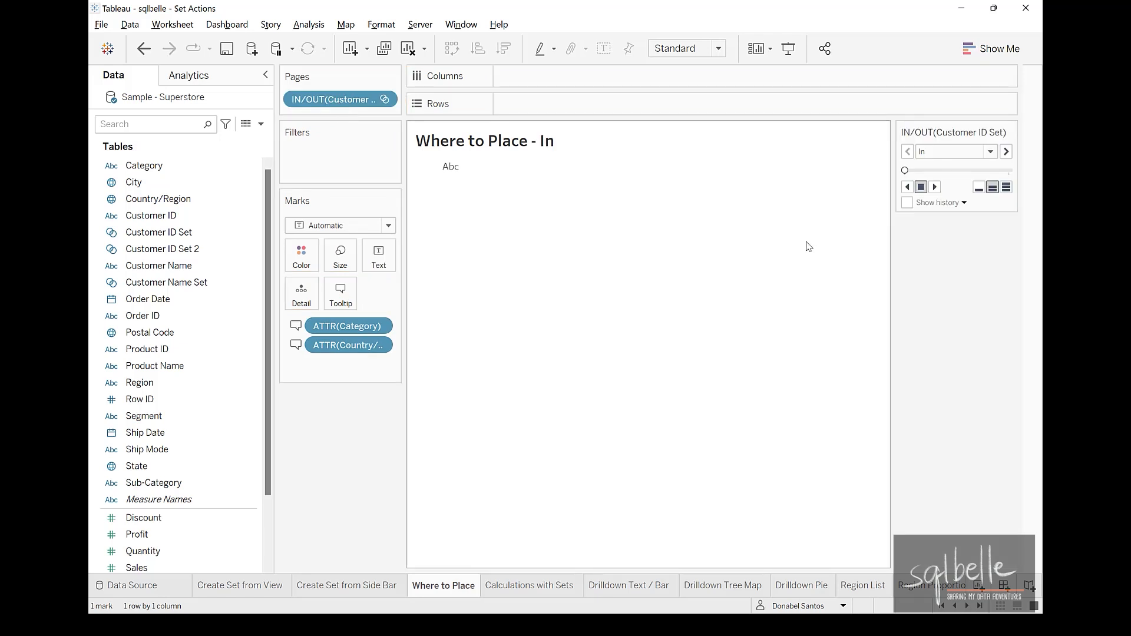
{"action": "left_click", "coordinate": [992, 152]}
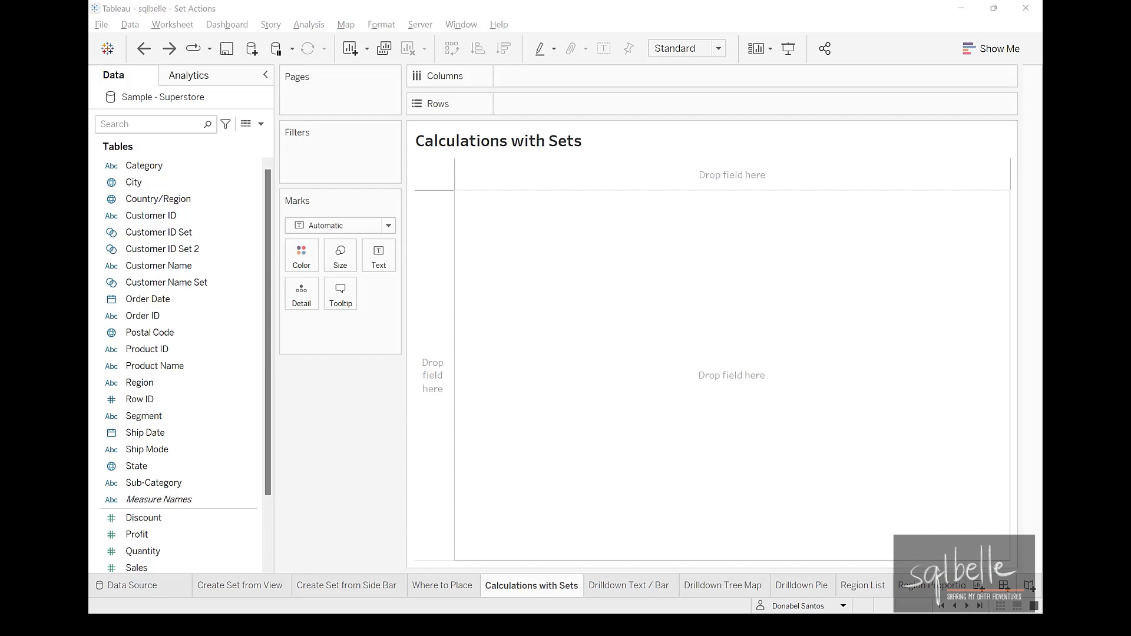
On the Calculations with Sets sheet, place Customer ID Set on Rows followed by Customer ID.
{"action": "left_click", "coordinate": [182, 236]}
{"action": "left_click_drag", "start_coordinate": [182, 238], "coordinate": [563, 118]}
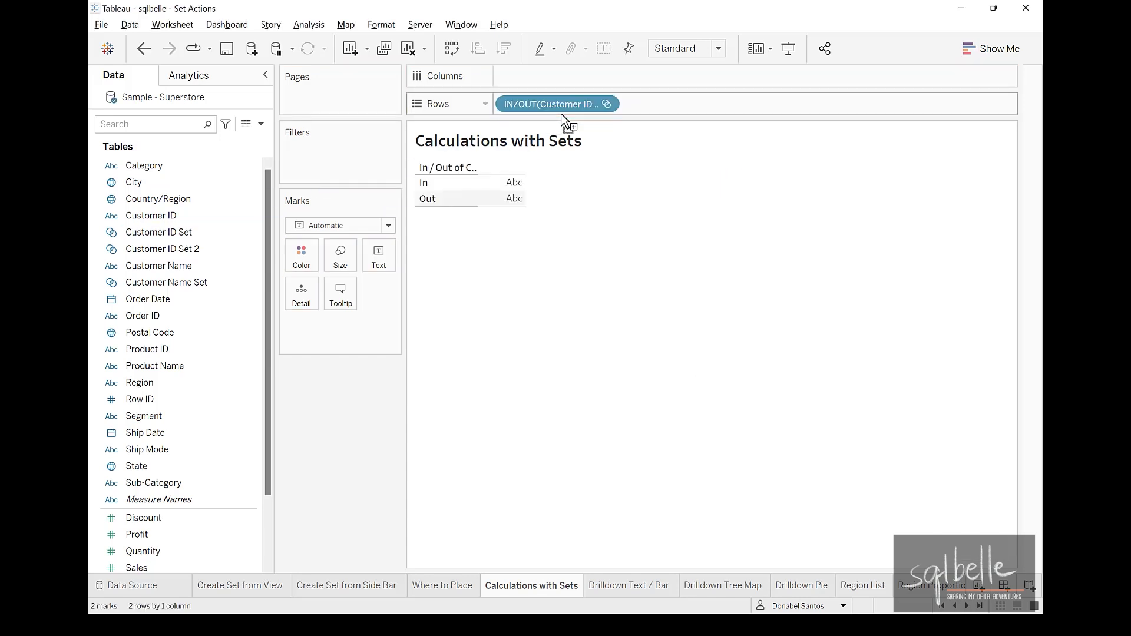
{"action": "left_click_drag", "start_coordinate": [150, 216], "coordinate": [681, 105]}
{"action": "mouse_move", "coordinate": [556, 175]}
{"action": "left_mouse_down"}
{"action": "mouse_move", "coordinate": [468, 202]}
{"action": "mouse_move", "coordinate": [569, 178]}
{"action": "left_mouse_up"}
{"action": "left_click_drag", "start_coordinate": [413, 207], "coordinate": [451, 184]}
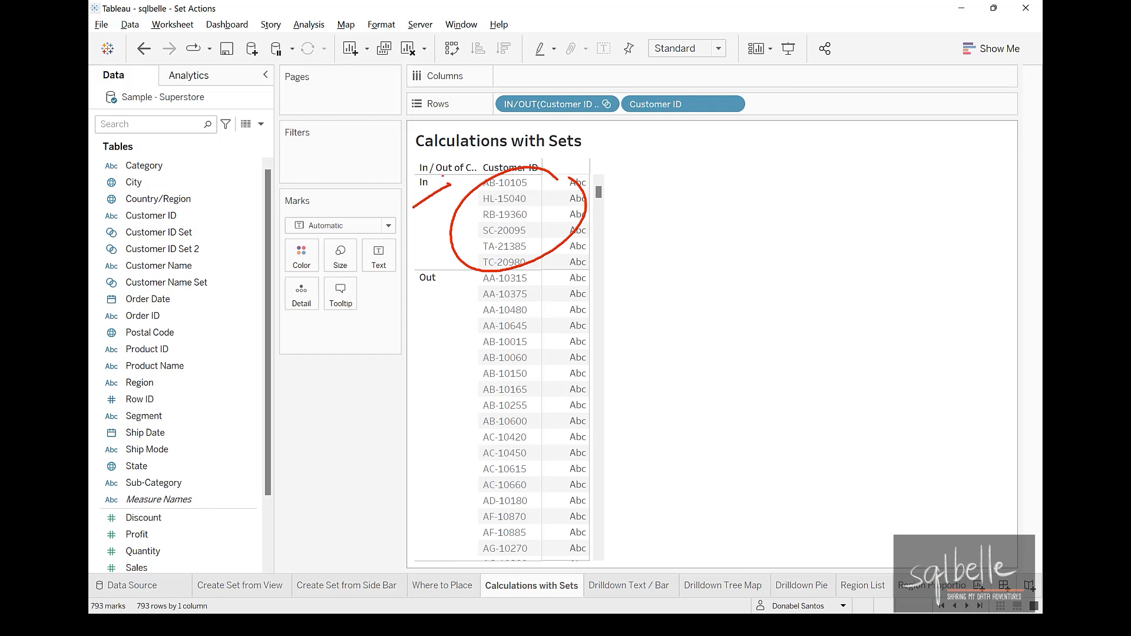
{"action": "mouse_move", "coordinate": [528, 301]}
{"action": "left_mouse_down"}
{"action": "mouse_move", "coordinate": [566, 294]}
{"action": "mouse_move", "coordinate": [533, 524]}
{"action": "left_mouse_up"}
{"action": "left_click_drag", "start_coordinate": [412, 304], "coordinate": [463, 283]}
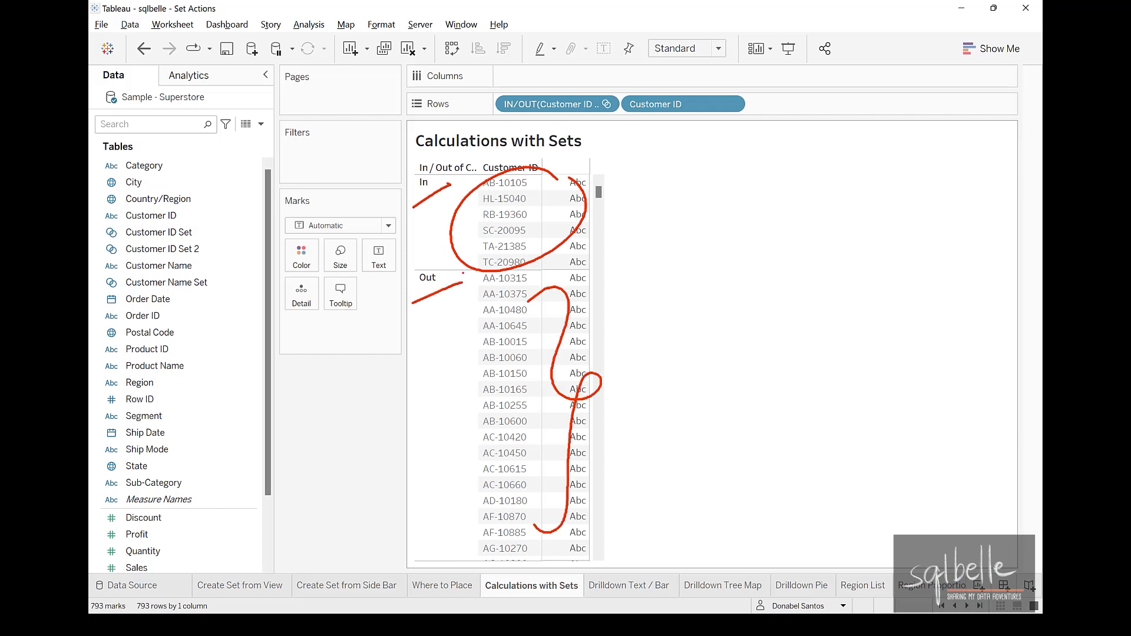
{"action": "key", "text": "Escape"}
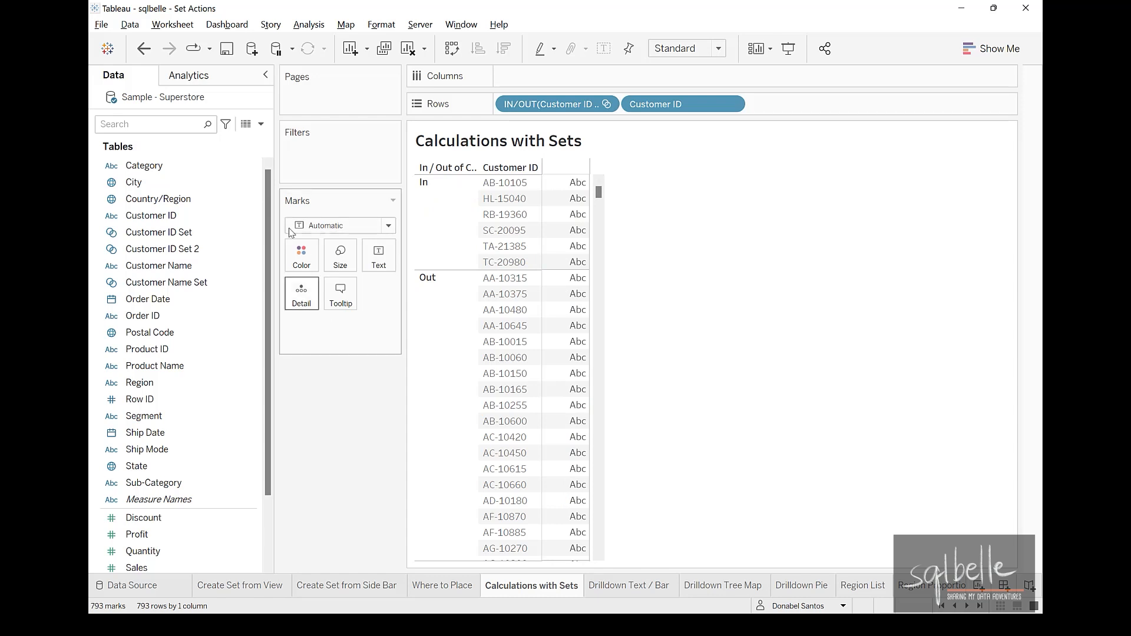
Create a calculated field named "In Customer ID Set?" with the formula [Customer ID Set], and add it to Rows after Customer ID.
{"action": "left_click", "coordinate": [261, 124]}
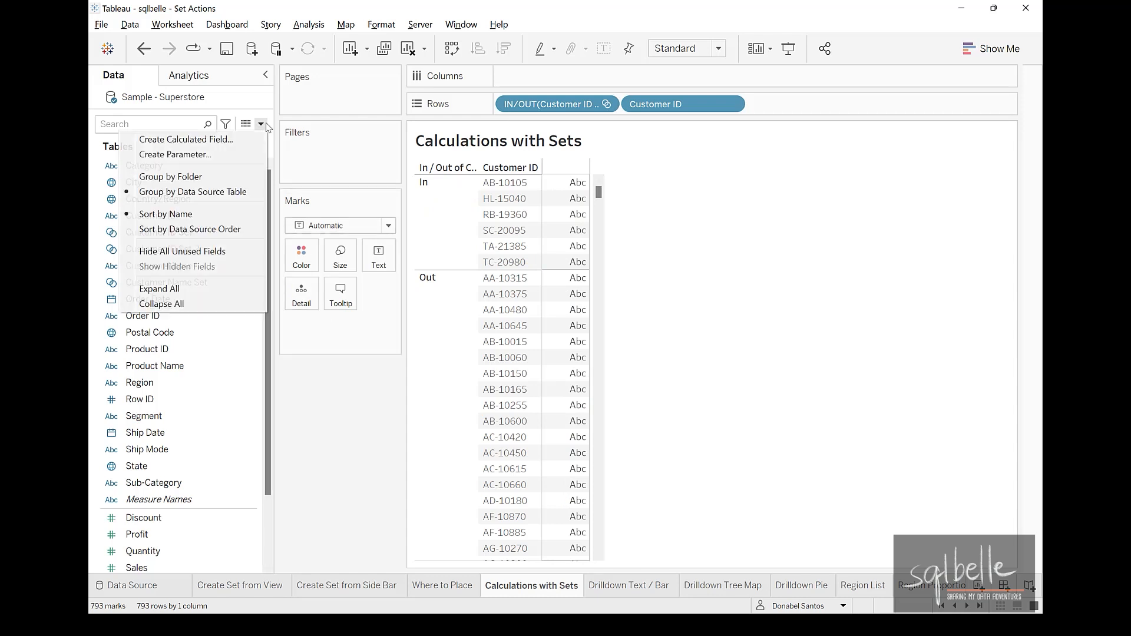
{"action": "left_click", "coordinate": [240, 140]}
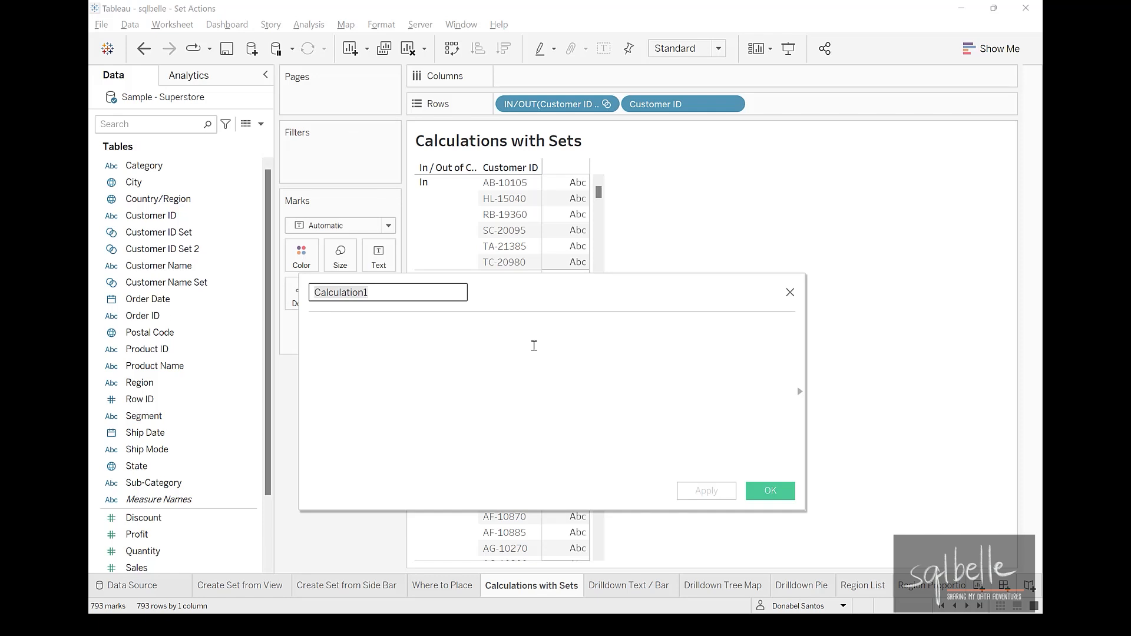
{"action": "type", "text": "In "}
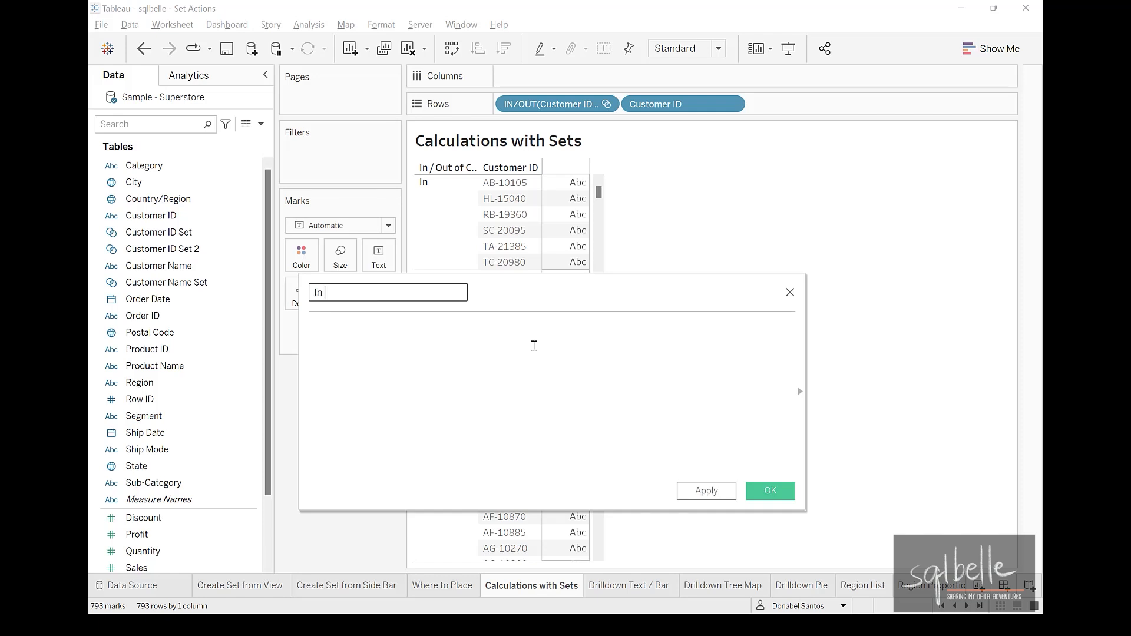
{"action": "type", "text": "Customer ID Set?"}
{"action": "left_click", "coordinate": [521, 362]}
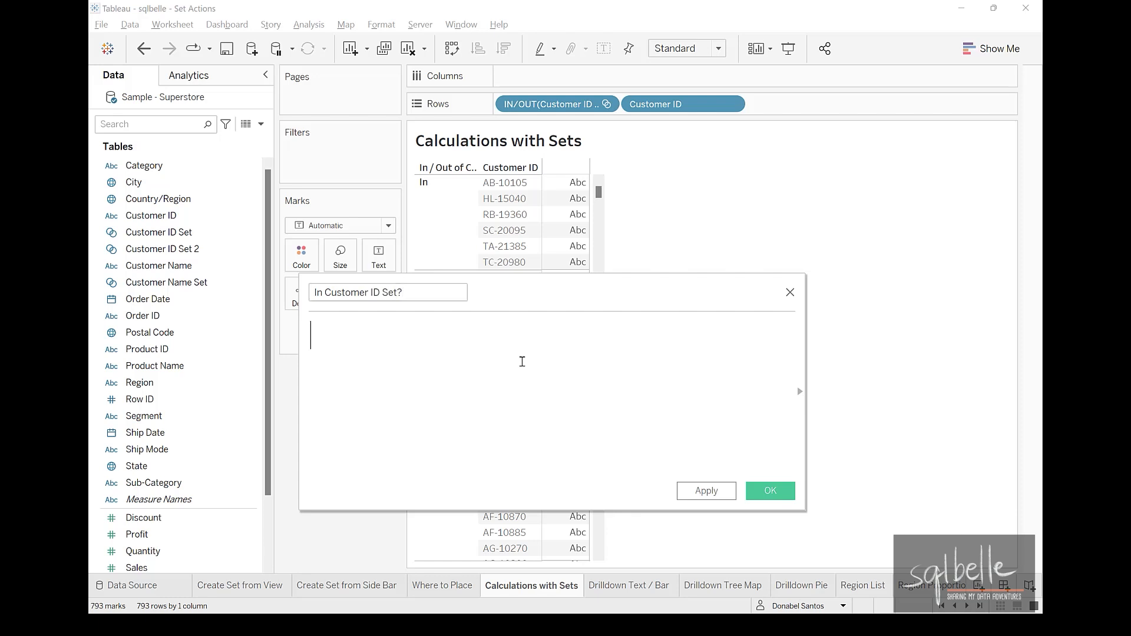
{"action": "left_click", "coordinate": [188, 234]}
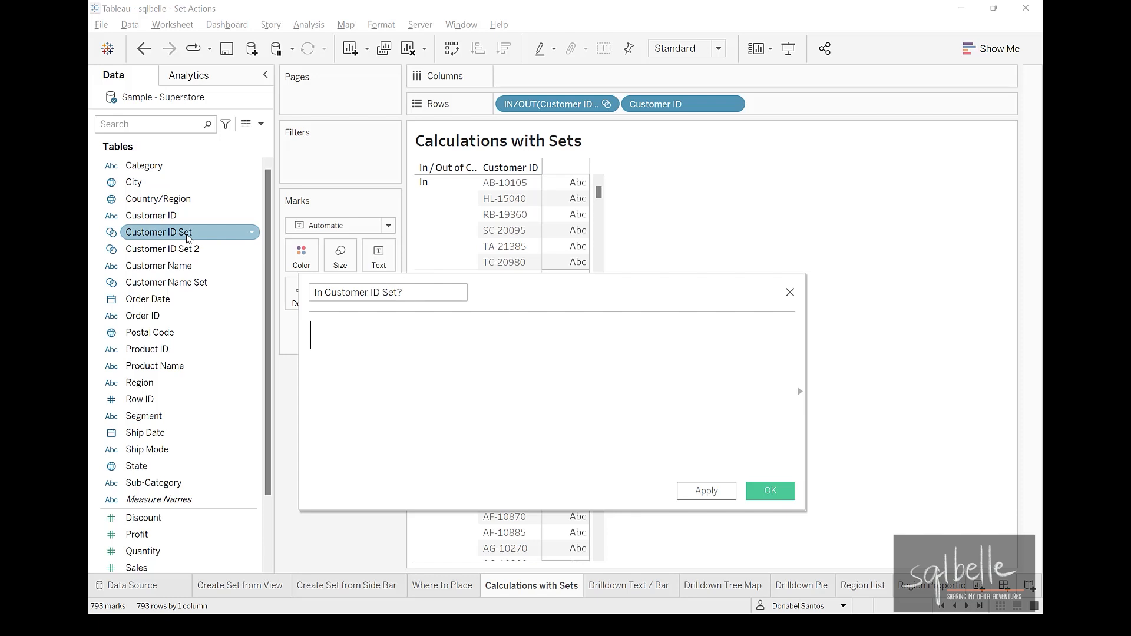
{"action": "left_click_drag", "start_coordinate": [187, 234], "coordinate": [375, 359]}
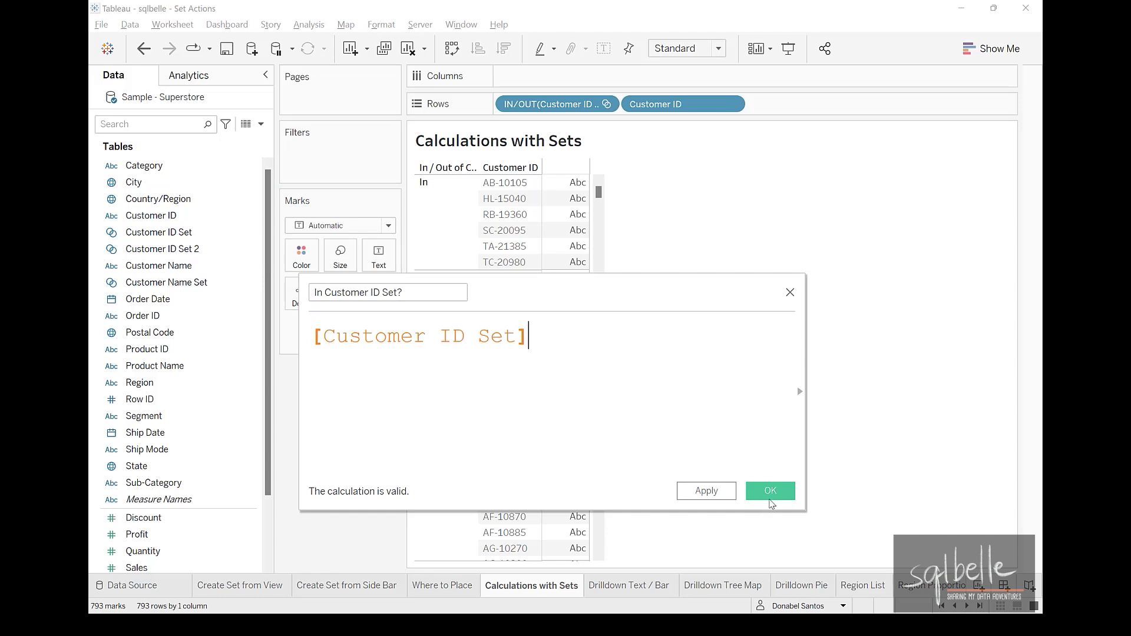
{"action": "left_click", "coordinate": [772, 491]}
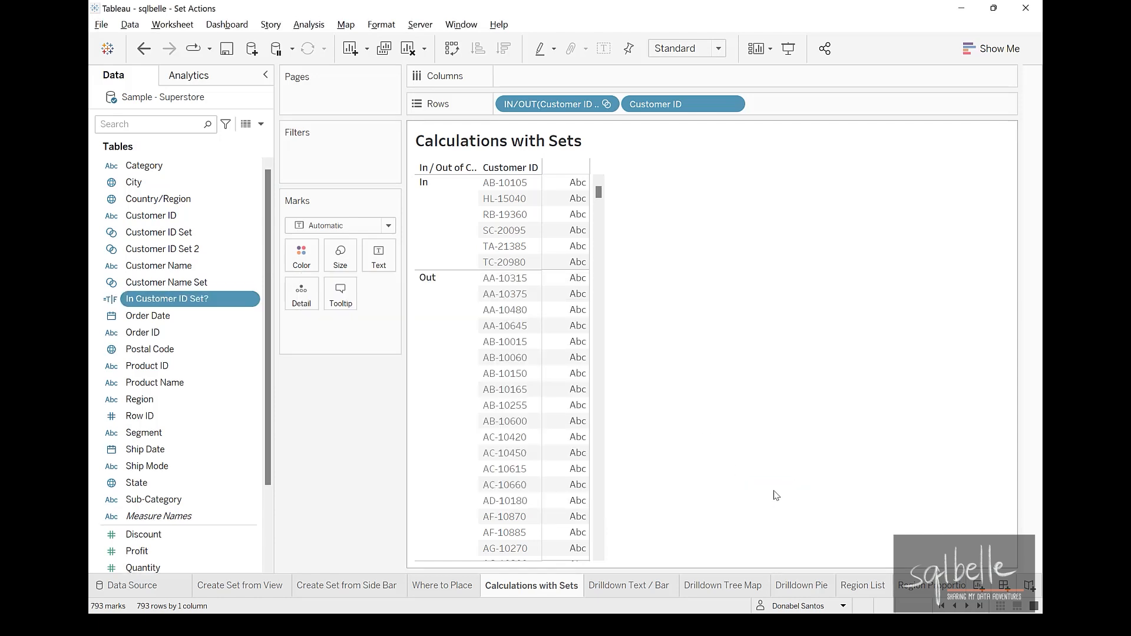
{"action": "left_click_drag", "start_coordinate": [167, 299], "coordinate": [802, 108]}
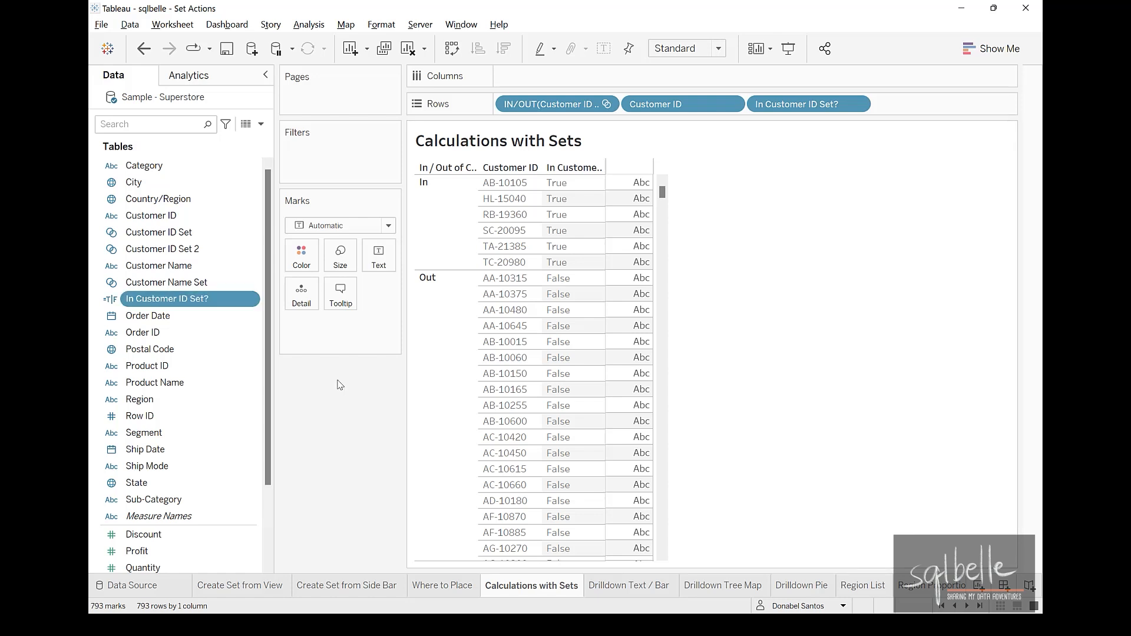
Change the "In Customer ID Set?" formula to IF [Customer ID Set] THEN [Customer ID] END, apply it, and move the editor clear of the table.
{"action": "right_click", "coordinate": [216, 300]}
{"action": "left_click", "coordinate": [246, 383]}
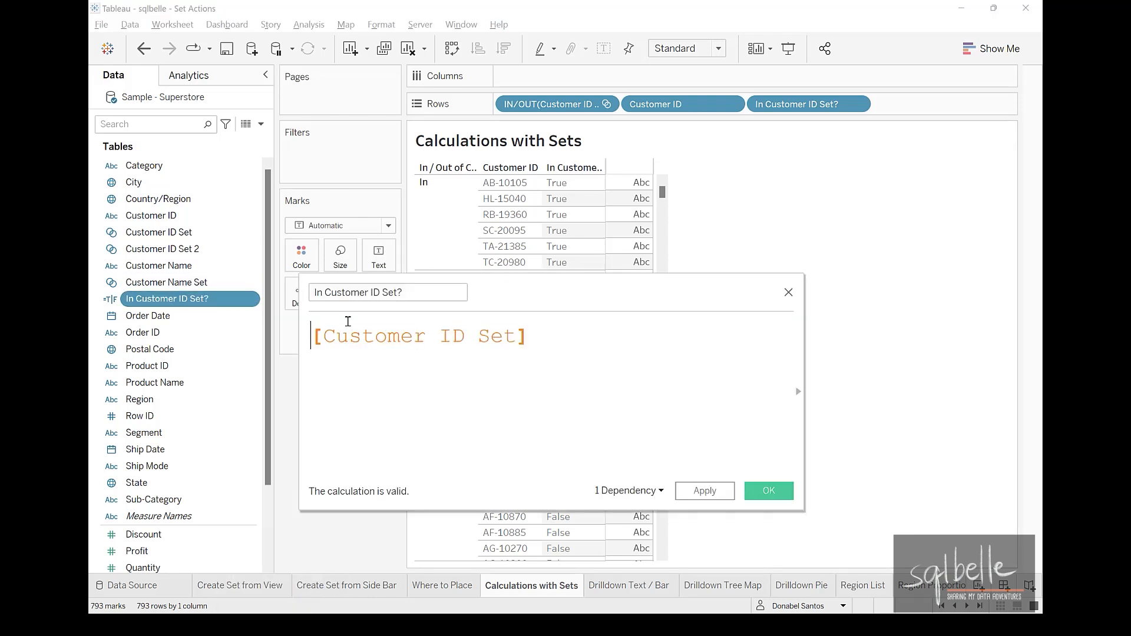
{"action": "type", "text": "IF"}
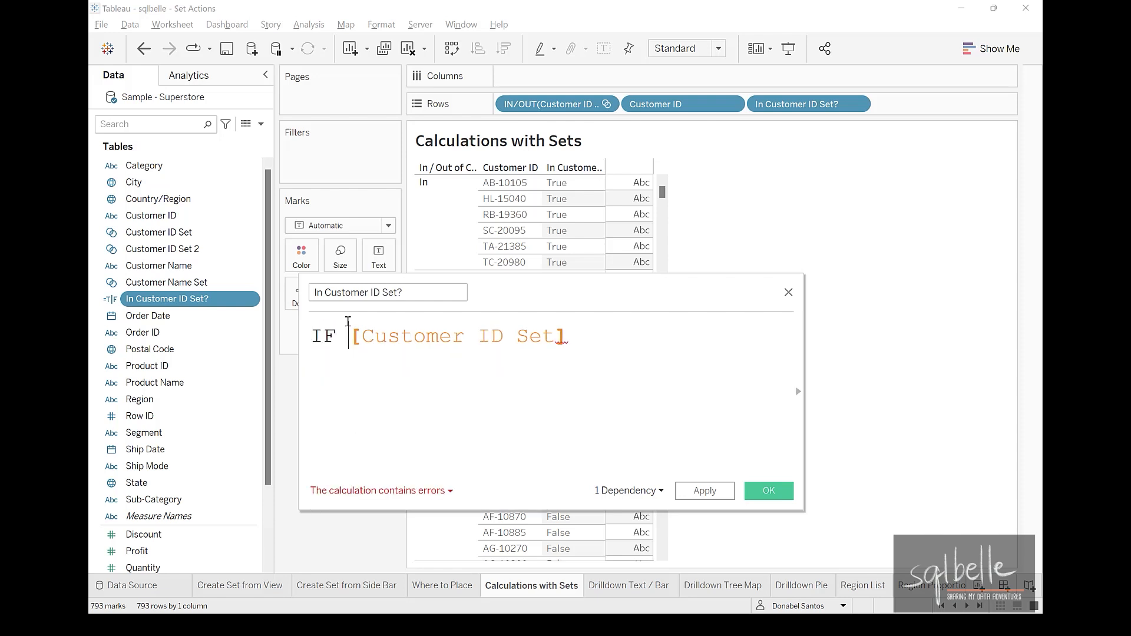
{"action": "left_click_drag", "start_coordinate": [353, 340], "coordinate": [574, 334]}
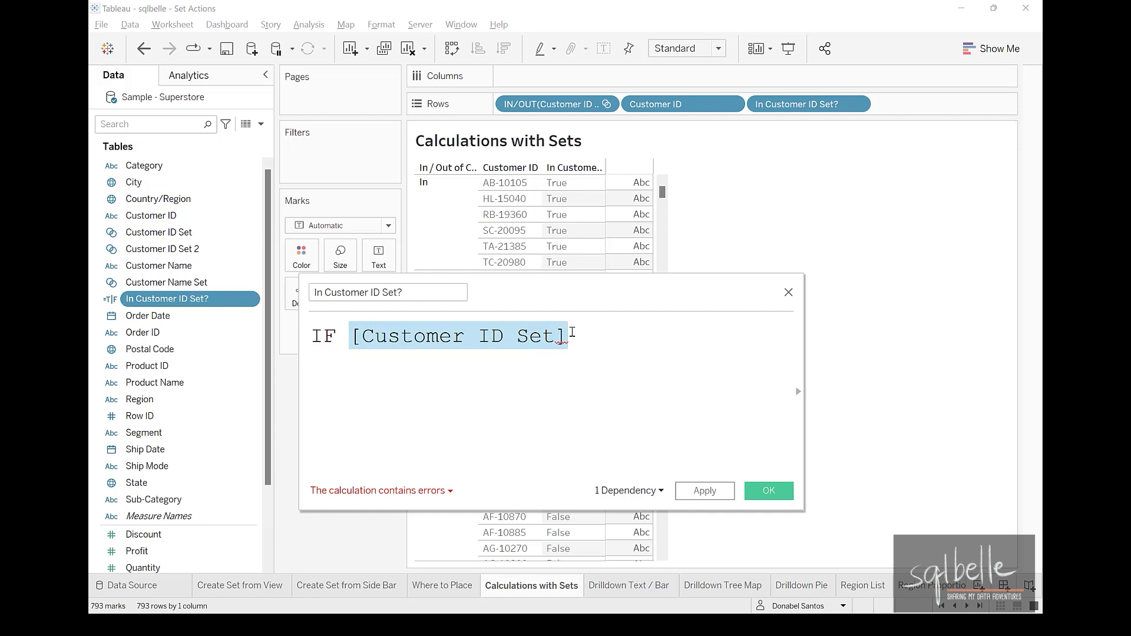
{"action": "left_click", "coordinate": [577, 336]}
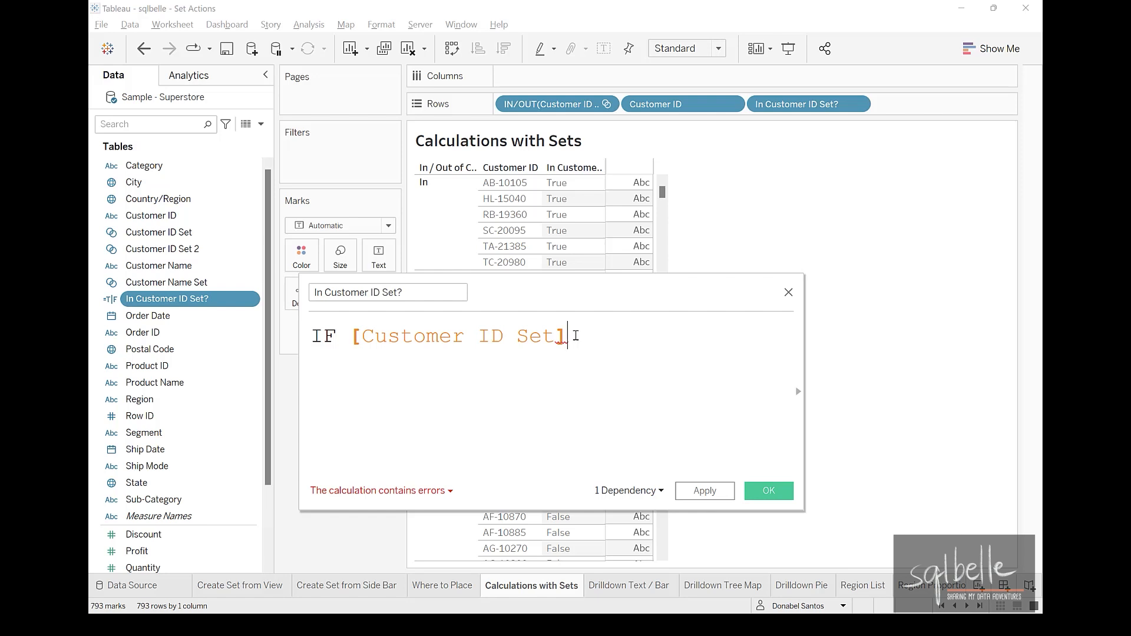
{"action": "key", "text": "Return"}
{"action": "type", "text": "THEN"}
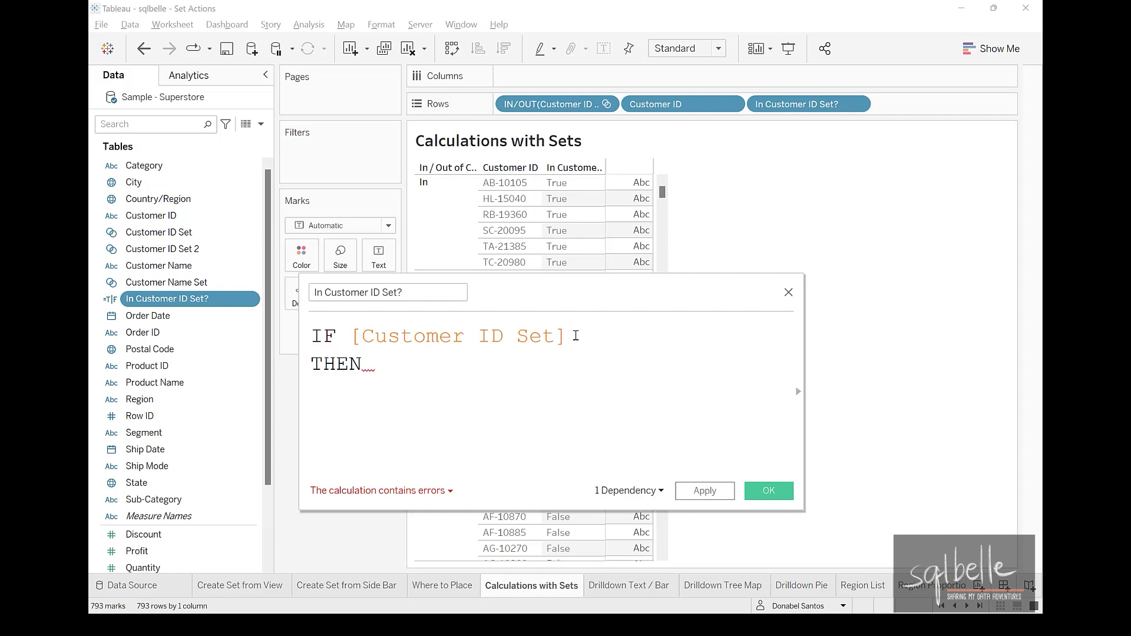
{"action": "type", "text": "Cus"}
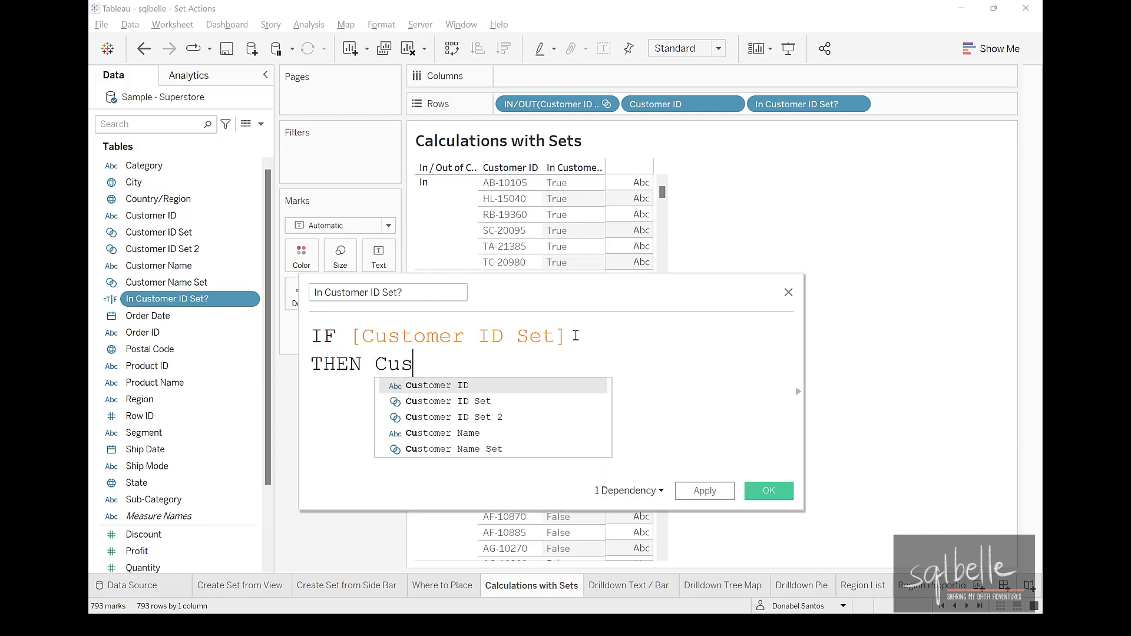
{"action": "key", "text": "Return"}
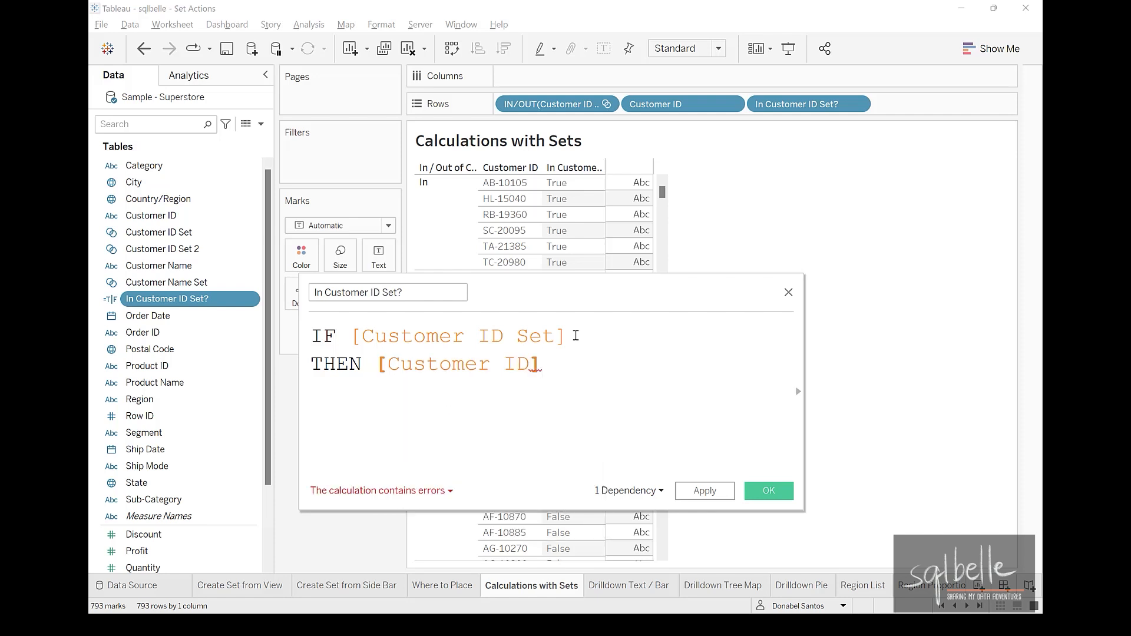
{"action": "key", "text": "Return"}
{"action": "type", "text": "END"}
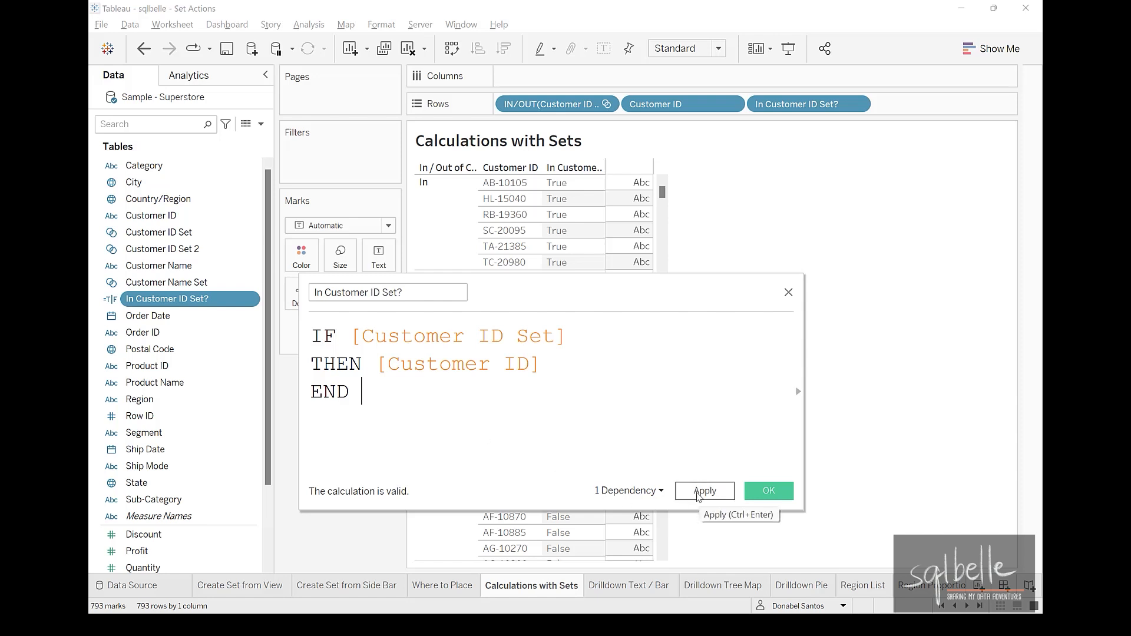
{"action": "key", "text": "ctrl+Return"}
{"action": "left_click_drag", "start_coordinate": [301, 427], "coordinate": [419, 427]}
{"action": "mouse_move", "coordinate": [605, 288]}
{"action": "left_mouse_down"}
{"action": "mouse_move", "coordinate": [819, 331]}
{"action": "mouse_move", "coordinate": [848, 351]}
{"action": "left_mouse_up"}
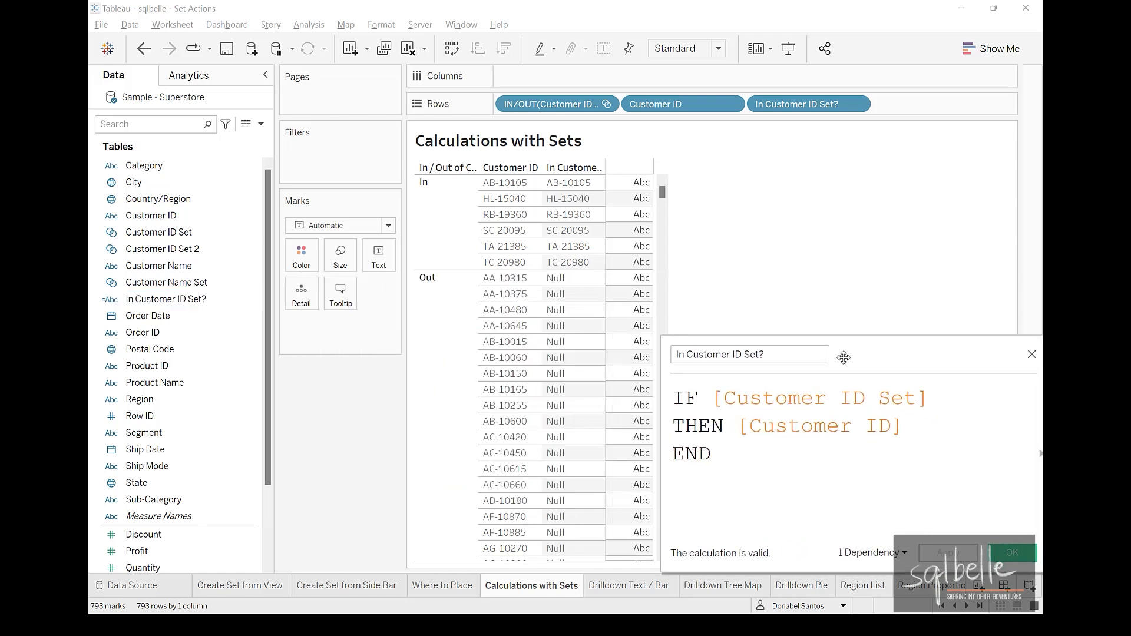
{"action": "mouse_move", "coordinate": [926, 386]}
{"action": "left_mouse_down"}
{"action": "mouse_move", "coordinate": [950, 438]}
{"action": "mouse_move", "coordinate": [1023, 395]}
{"action": "left_mouse_up"}
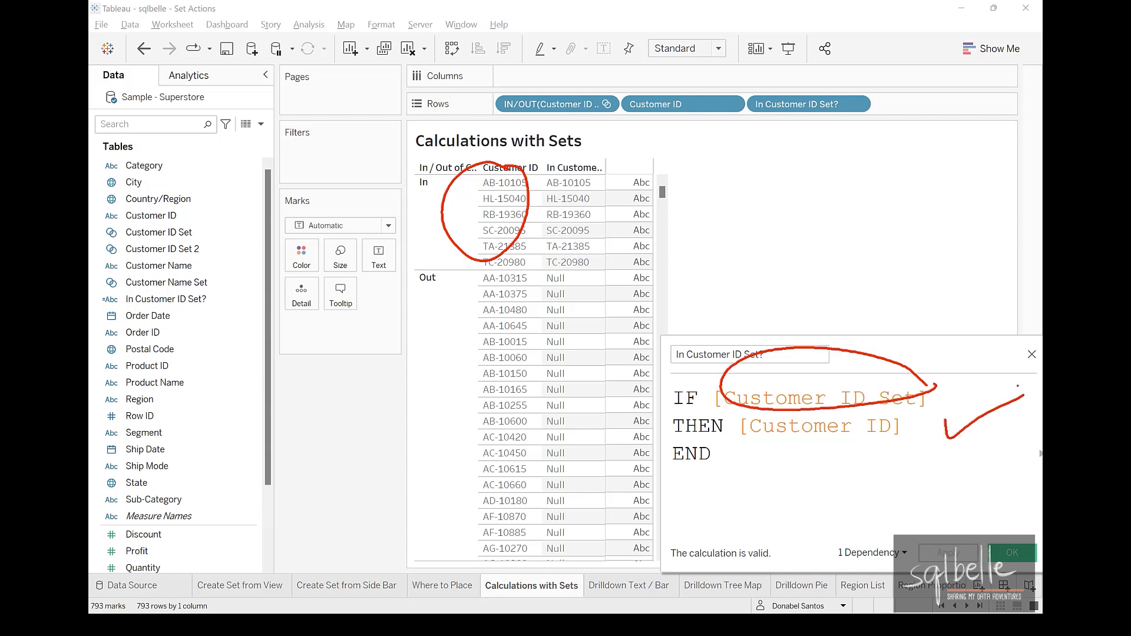
{"action": "mouse_move", "coordinate": [561, 501]}
{"action": "left_mouse_down"}
{"action": "mouse_move", "coordinate": [557, 457]}
{"action": "mouse_move", "coordinate": [569, 470]}
{"action": "left_mouse_up"}
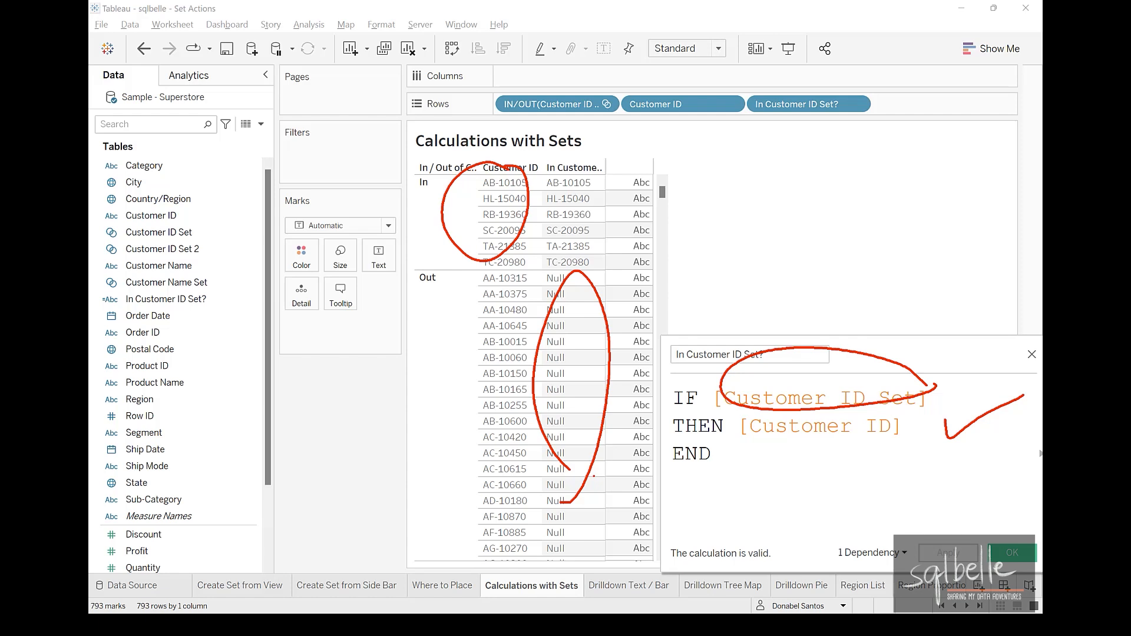
Add ELSE "Other" before END in the "In Customer ID Set?" formula, apply the change, and close the calculation editor.
{"action": "left_click", "coordinate": [932, 417]}
{"action": "key", "text": "Return"}
{"action": "type", "text": "ELSE \""}
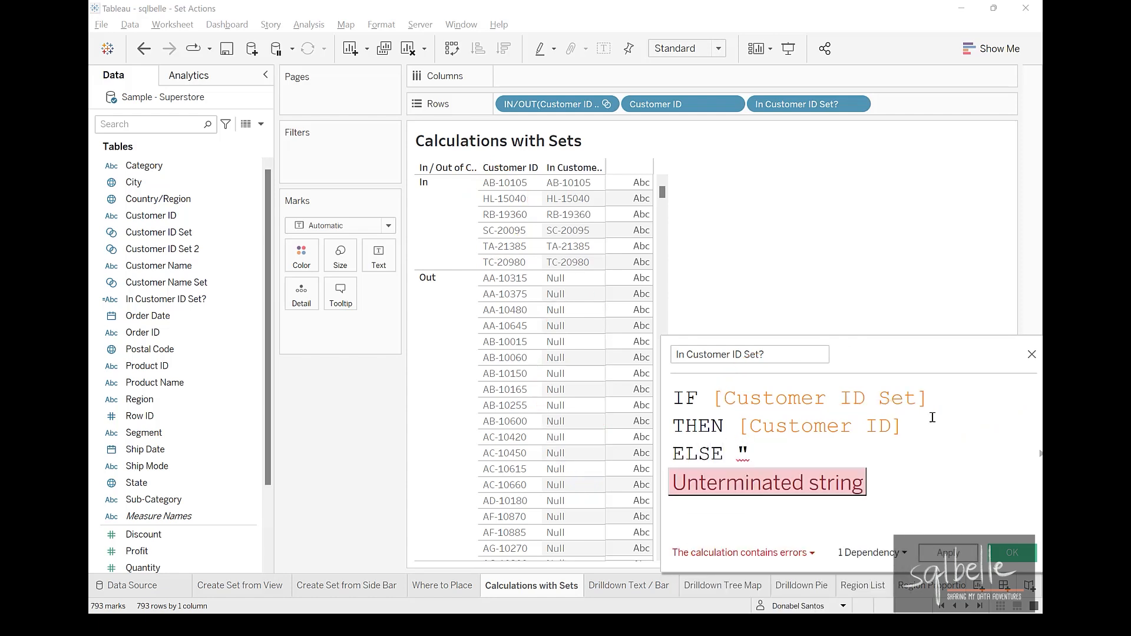
{"action": "type", "text": "Other\""}
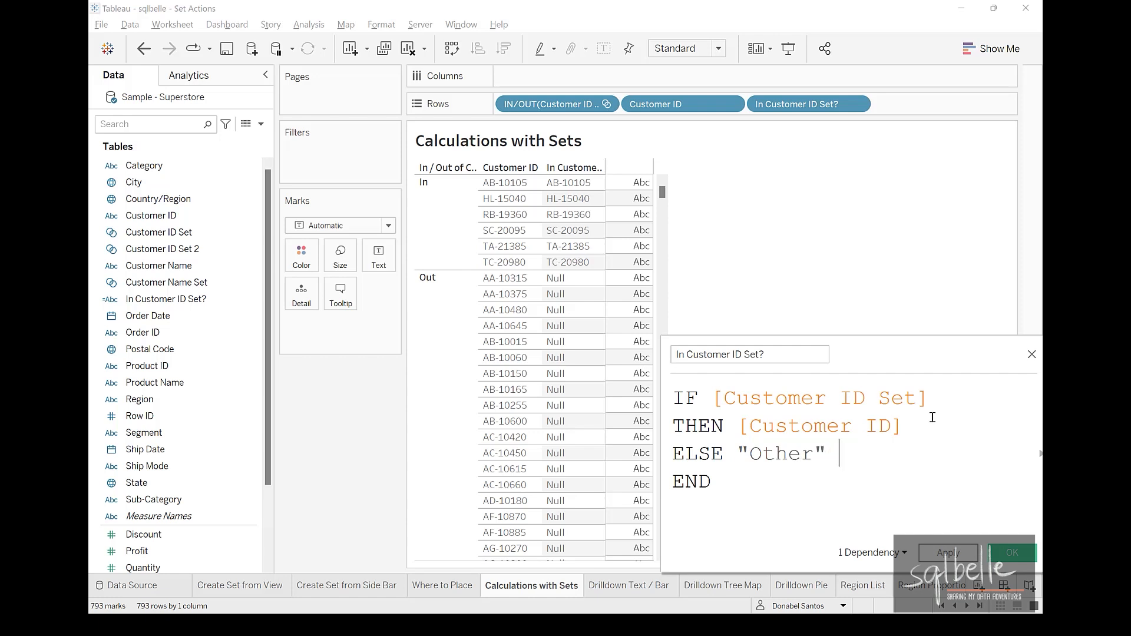
{"action": "left_click", "coordinate": [947, 552]}
{"action": "mouse_move", "coordinate": [589, 299]}
{"action": "left_mouse_down"}
{"action": "mouse_move", "coordinate": [617, 390]}
{"action": "mouse_move", "coordinate": [589, 486]}
{"action": "left_mouse_up"}
{"action": "key", "text": "Escape"}
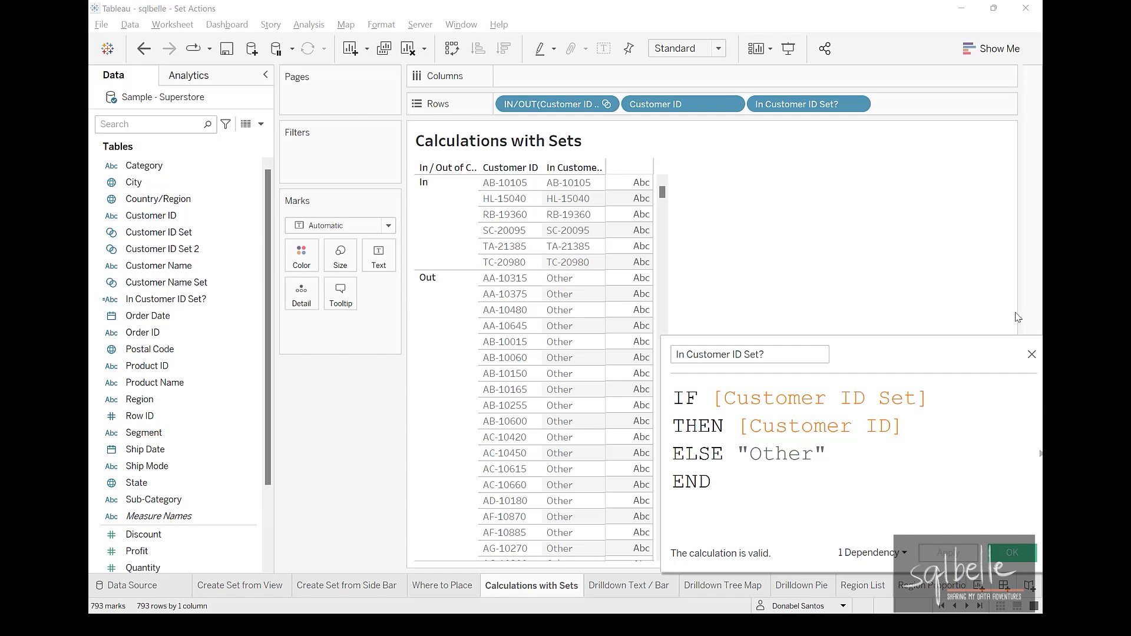
{"action": "left_click", "coordinate": [1032, 354]}
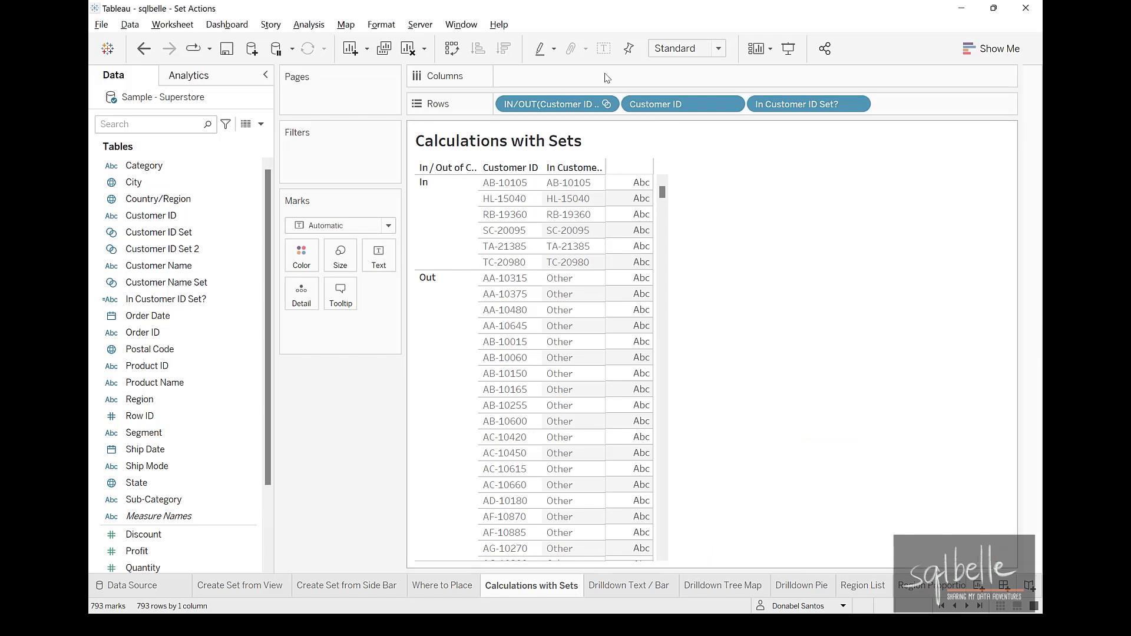
Remove Customer ID Set and Customer ID from Rows, keeping only In Customer ID Set?
{"action": "left_click_drag", "start_coordinate": [553, 104], "coordinate": [483, 73]}
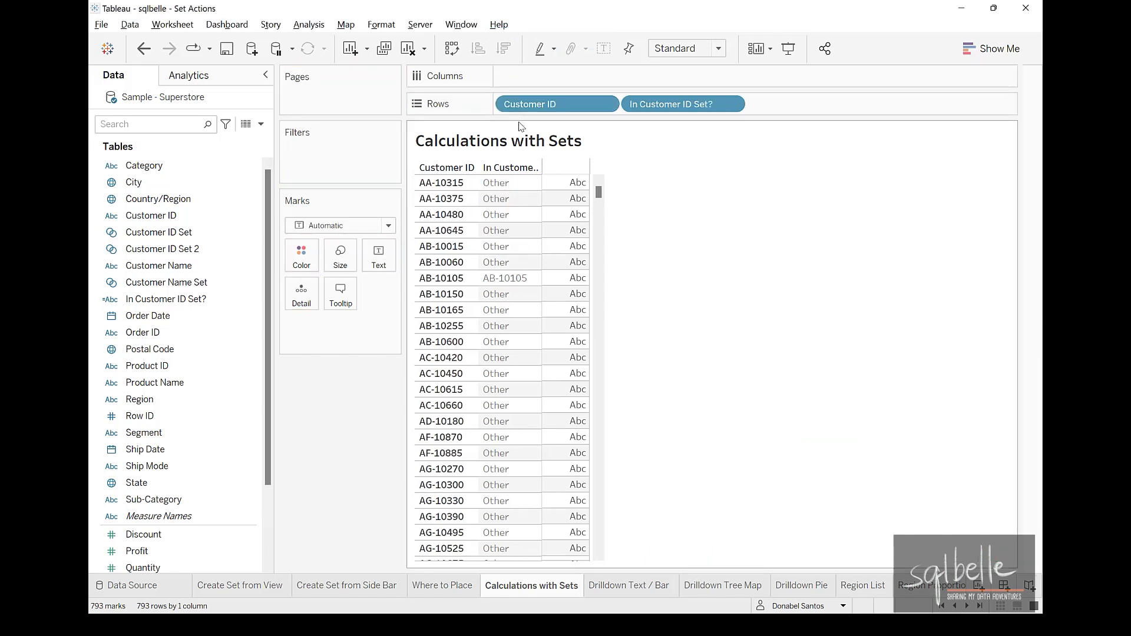
{"action": "left_click_drag", "start_coordinate": [530, 104], "coordinate": [533, 11]}
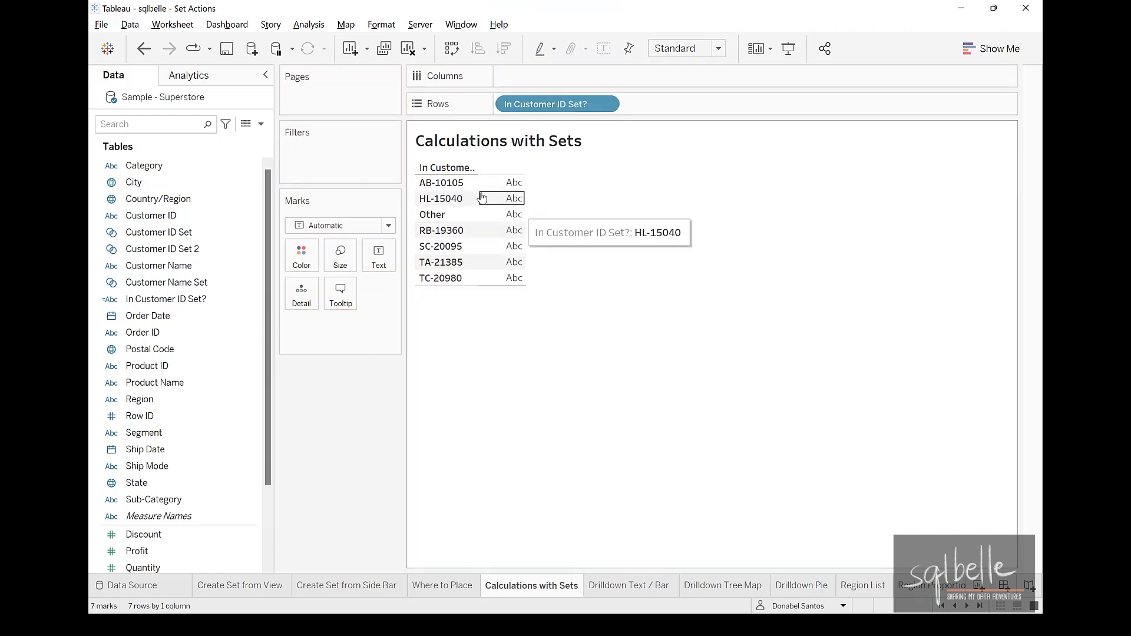
Move the Other member to the end of the row list and place Sales on Columns.
{"action": "left_click_drag", "start_coordinate": [435, 215], "coordinate": [439, 295]}
{"action": "scroll", "coordinate": [178, 535], "scroll_direction": "down", "scroll_amount": 4}
{"action": "left_click_drag", "start_coordinate": [137, 484], "coordinate": [499, 75]}
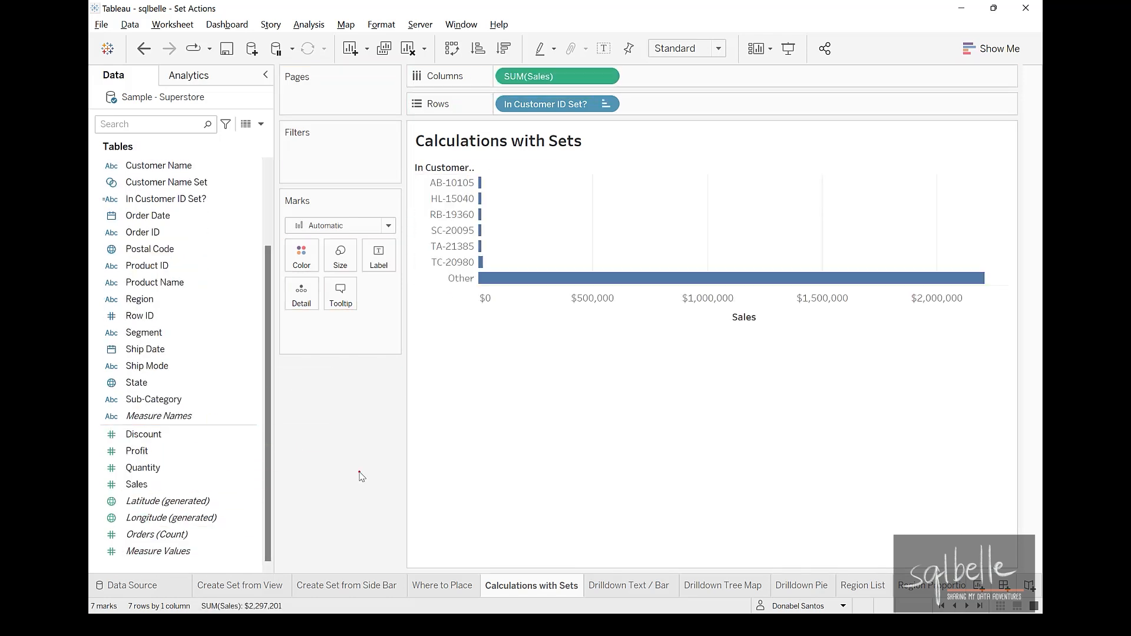
{"action": "mouse_move", "coordinate": [501, 166]}
{"action": "left_mouse_down"}
{"action": "mouse_move", "coordinate": [559, 238]}
{"action": "mouse_move", "coordinate": [528, 147]}
{"action": "left_mouse_up"}
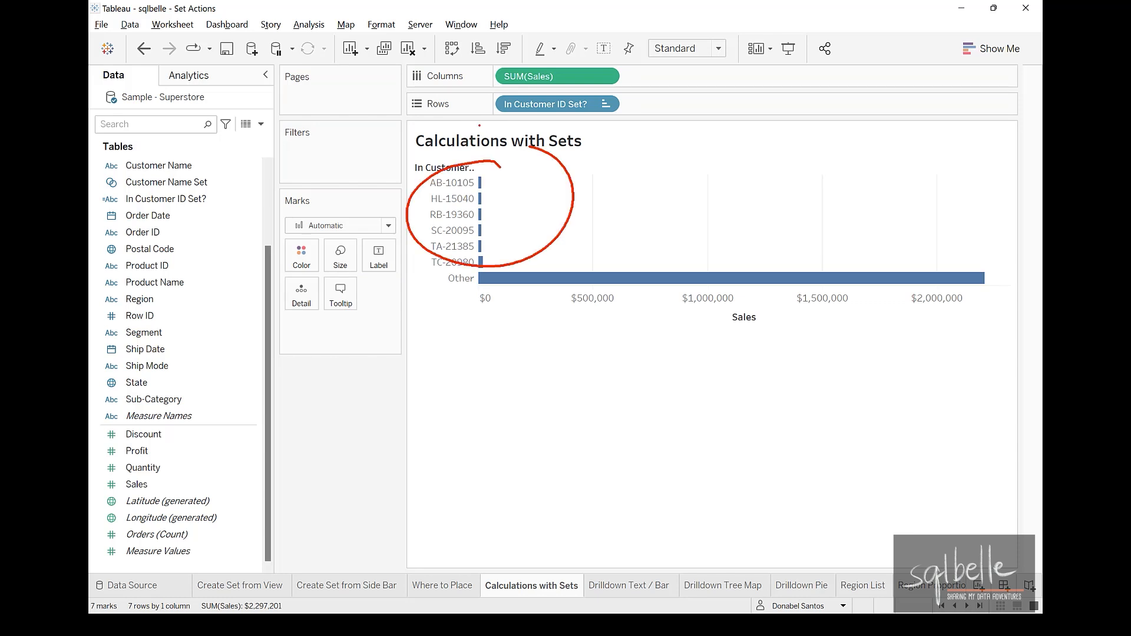
{"action": "mouse_move", "coordinate": [852, 188]}
{"action": "left_mouse_down"}
{"action": "mouse_move", "coordinate": [737, 275]}
{"action": "mouse_move", "coordinate": [782, 257]}
{"action": "left_mouse_up"}
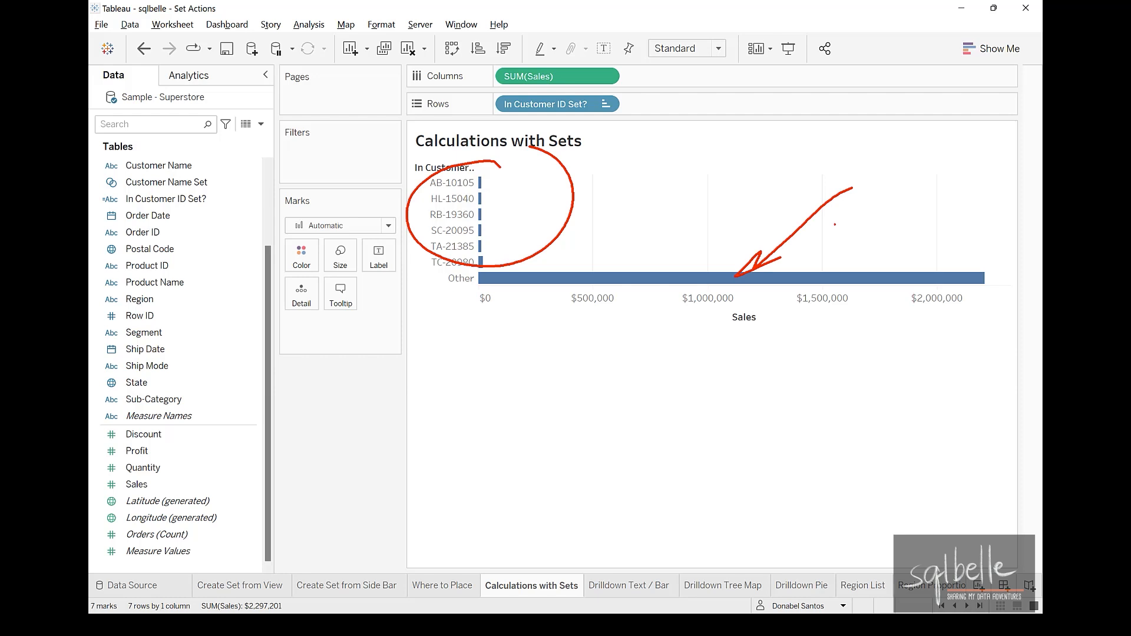
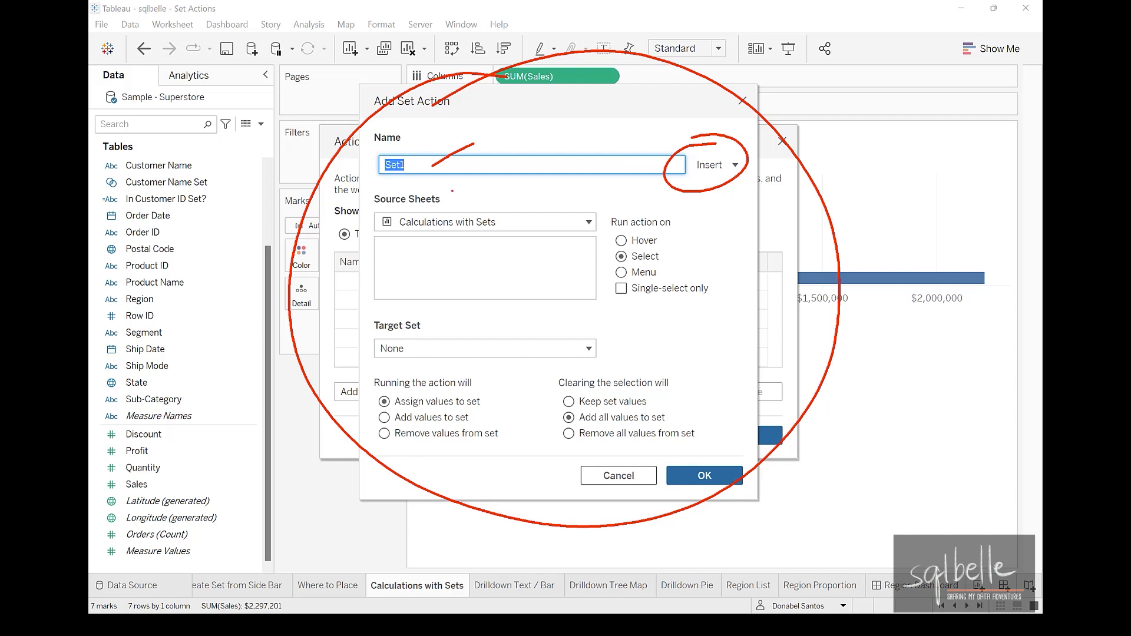
{"action": "mouse_move", "coordinate": [435, 181]}
{"action": "left_mouse_down"}
{"action": "mouse_move", "coordinate": [404, 184]}
{"action": "mouse_move", "coordinate": [427, 181]}
{"action": "left_mouse_up"}
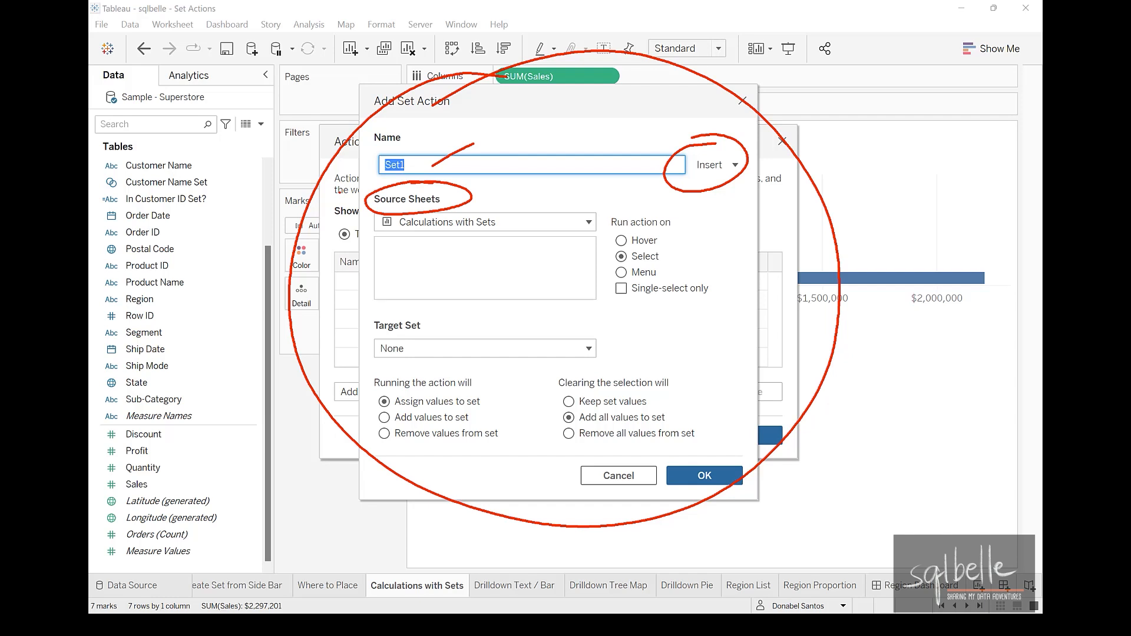
{"action": "mouse_move", "coordinate": [662, 236]}
{"action": "left_mouse_down"}
{"action": "mouse_move", "coordinate": [687, 223]}
{"action": "mouse_move", "coordinate": [704, 268]}
{"action": "mouse_move", "coordinate": [758, 298]}
{"action": "left_mouse_up"}
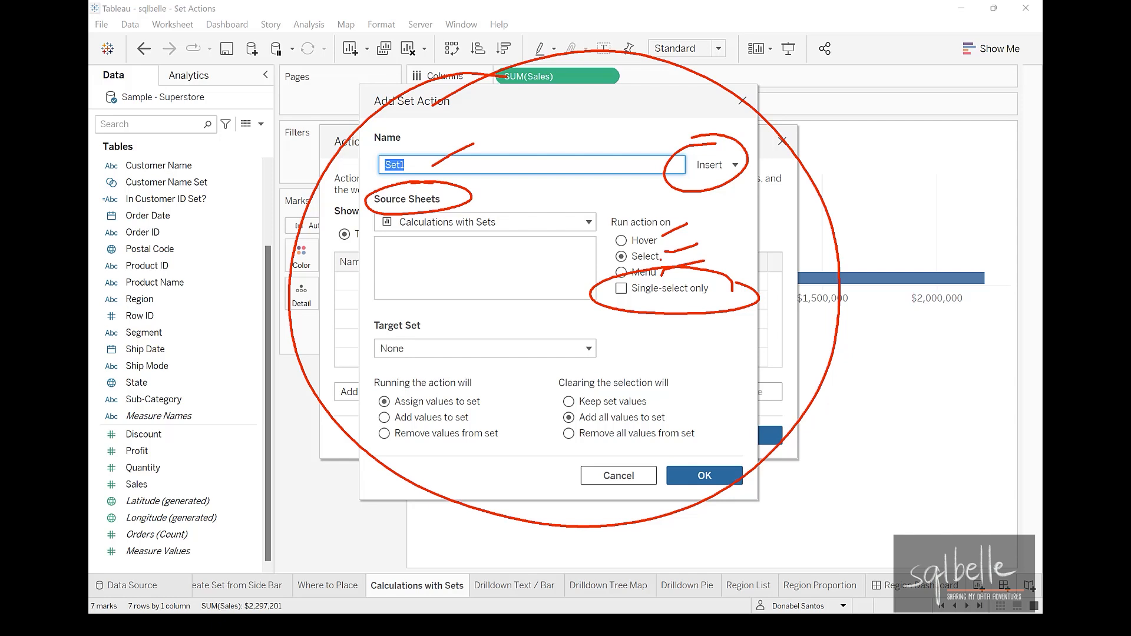
{"action": "left_click_drag", "start_coordinate": [504, 302], "coordinate": [447, 314]}
{"action": "mouse_move", "coordinate": [487, 400]}
{"action": "left_mouse_down"}
{"action": "mouse_move", "coordinate": [503, 391]}
{"action": "mouse_move", "coordinate": [505, 410]}
{"action": "left_mouse_up"}
{"action": "left_click_drag", "start_coordinate": [505, 436], "coordinate": [522, 430]}
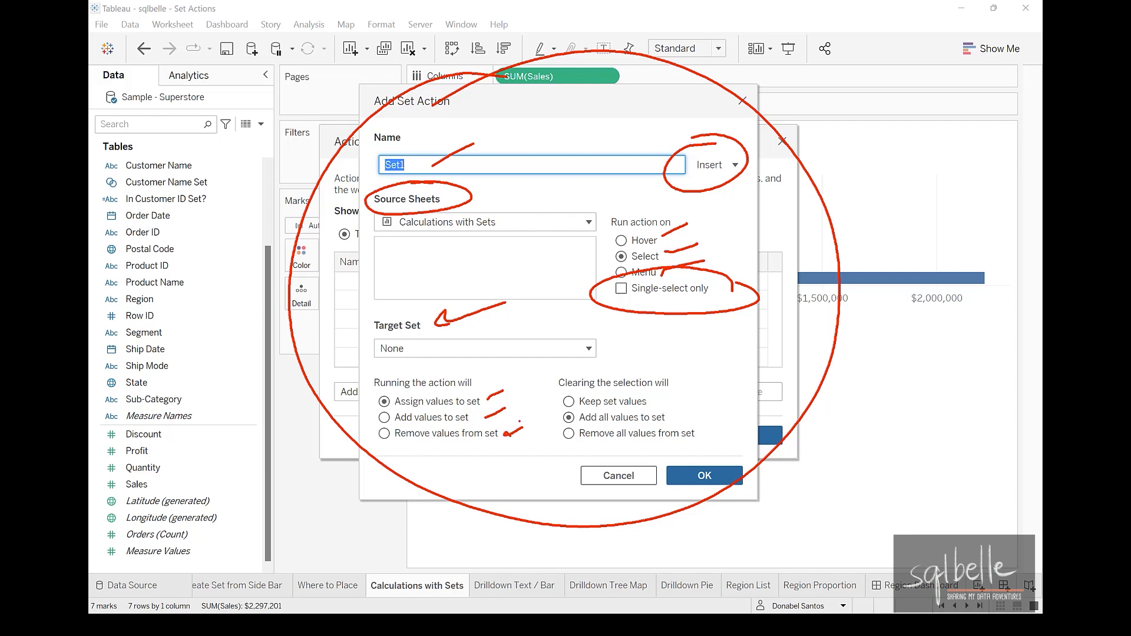
{"action": "mouse_move", "coordinate": [671, 358]}
{"action": "left_mouse_down"}
{"action": "mouse_move", "coordinate": [624, 350]}
{"action": "mouse_move", "coordinate": [524, 383]}
{"action": "mouse_move", "coordinate": [671, 358]}
{"action": "left_mouse_up"}
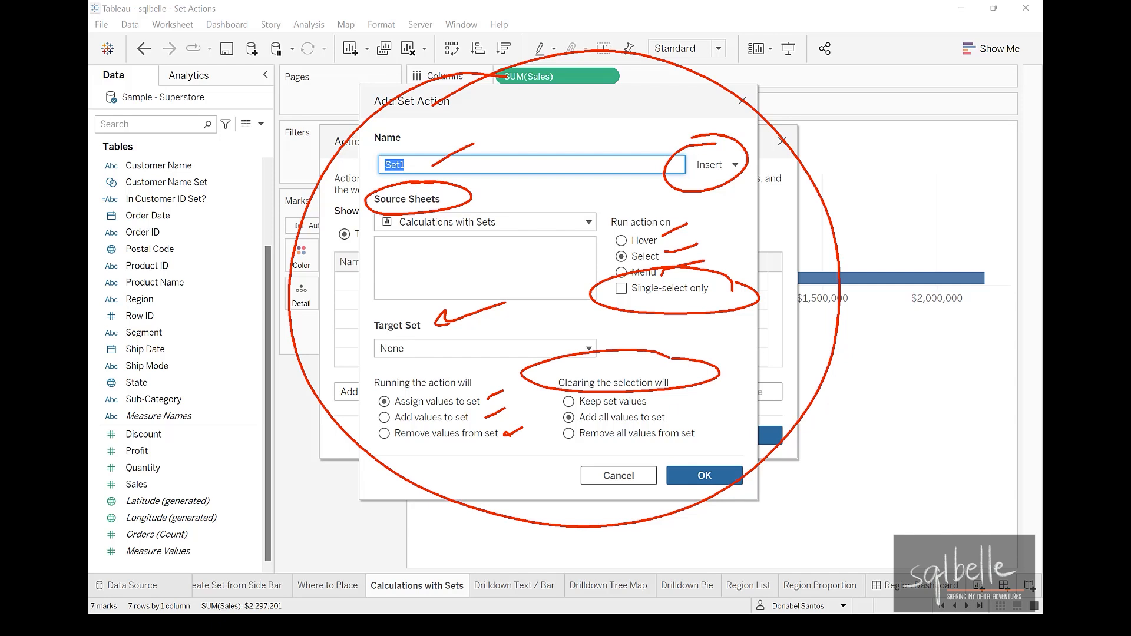
{"action": "mouse_move", "coordinate": [659, 397]}
{"action": "left_mouse_down"}
{"action": "mouse_move", "coordinate": [687, 390]}
{"action": "mouse_move", "coordinate": [737, 422]}
{"action": "left_mouse_up"}
{"action": "key", "text": "Escape"}
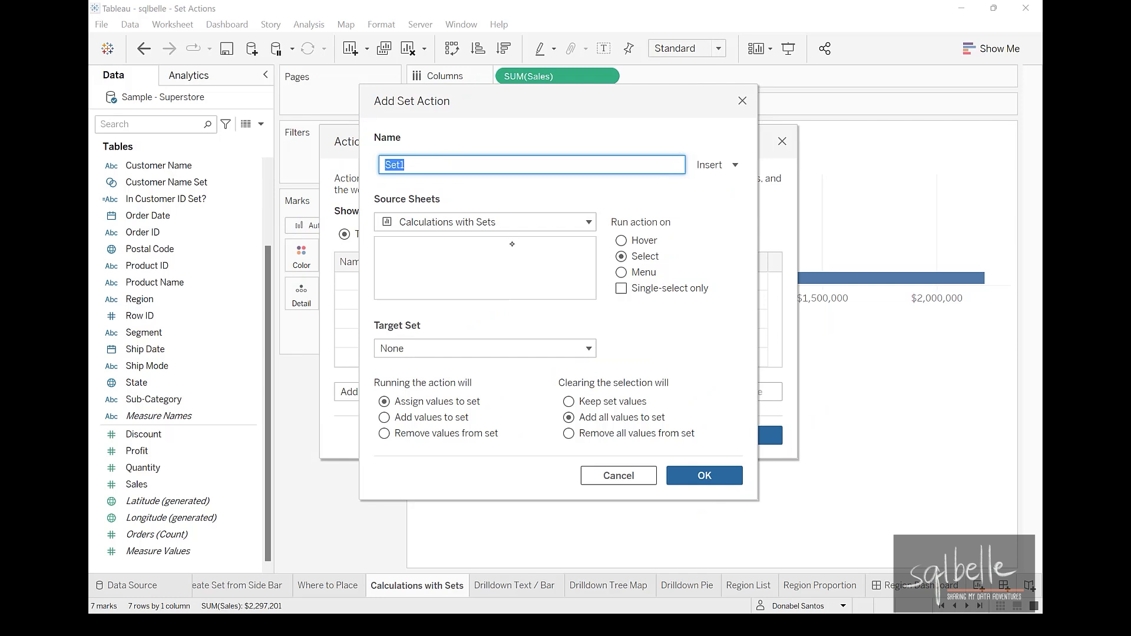
Open the list of available source sheets for the new set action and examine its dashboard and worksheet choices.
{"action": "left_click", "coordinate": [507, 221]}
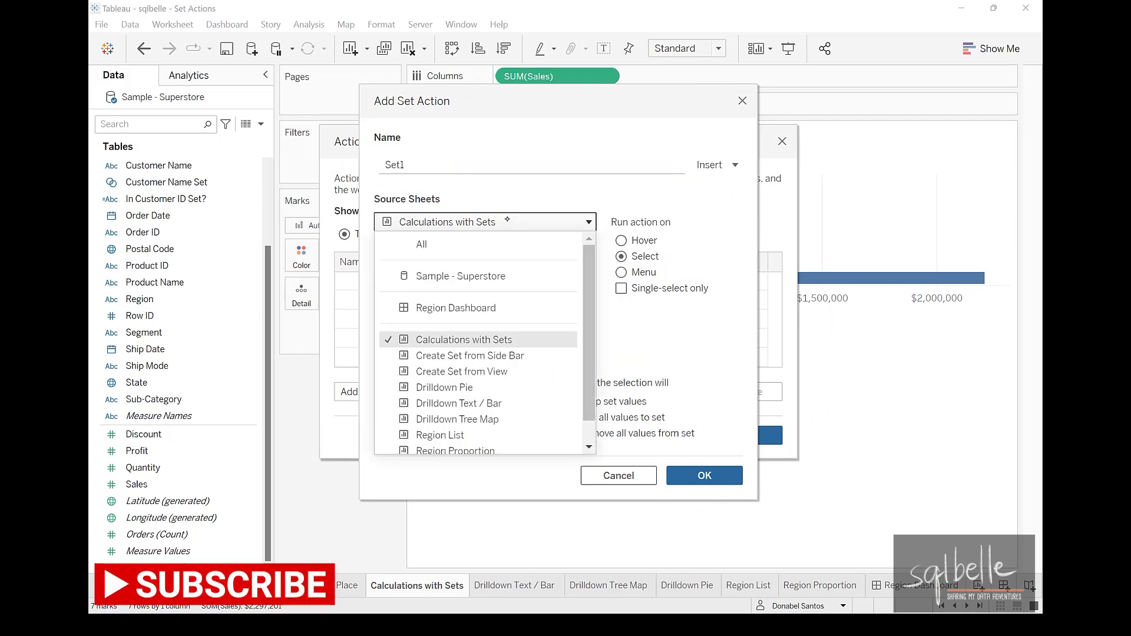
{"action": "mouse_move", "coordinate": [177, 12]}
{"action": "left_mouse_down"}
{"action": "mouse_move", "coordinate": [156, 18]}
{"action": "mouse_move", "coordinate": [159, 49]}
{"action": "mouse_move", "coordinate": [162, 7]}
{"action": "left_mouse_up"}
{"action": "mouse_move", "coordinate": [458, 320]}
{"action": "left_mouse_down"}
{"action": "mouse_move", "coordinate": [465, 357]}
{"action": "mouse_move", "coordinate": [470, 319]}
{"action": "left_mouse_up"}
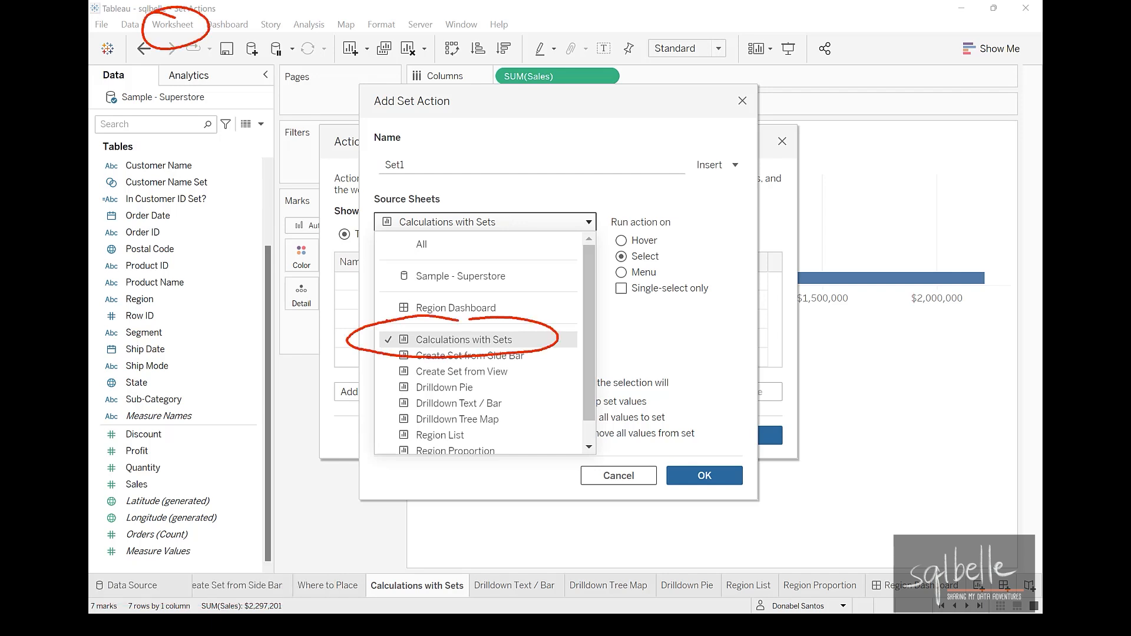
{"action": "left_click_drag", "start_coordinate": [616, 286], "coordinate": [512, 307]}
{"action": "mouse_move", "coordinate": [523, 241]}
{"action": "left_mouse_down"}
{"action": "mouse_move", "coordinate": [413, 290]}
{"action": "mouse_move", "coordinate": [480, 242]}
{"action": "left_mouse_up"}
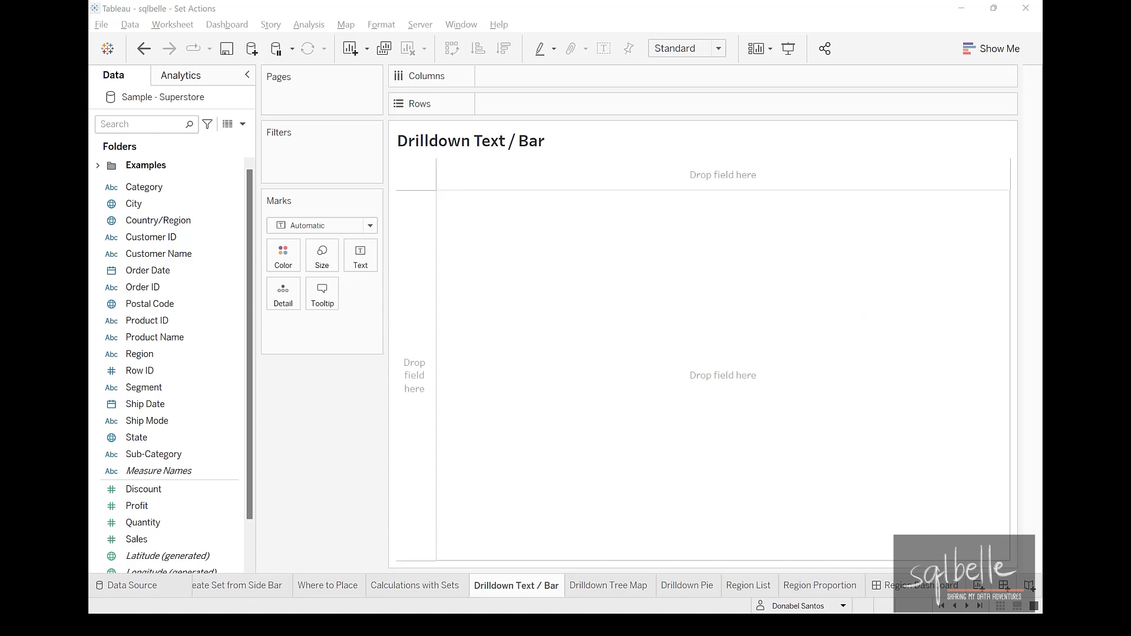
On the Drilldown Text / Bar sheet, place Category and Sub-Category on Rows with Sales as text, and widen the Sub-Category column.
{"action": "left_click_drag", "start_coordinate": [143, 187], "coordinate": [521, 106]}
{"action": "left_click_drag", "start_coordinate": [153, 453], "coordinate": [638, 101]}
{"action": "left_click", "coordinate": [135, 541]}
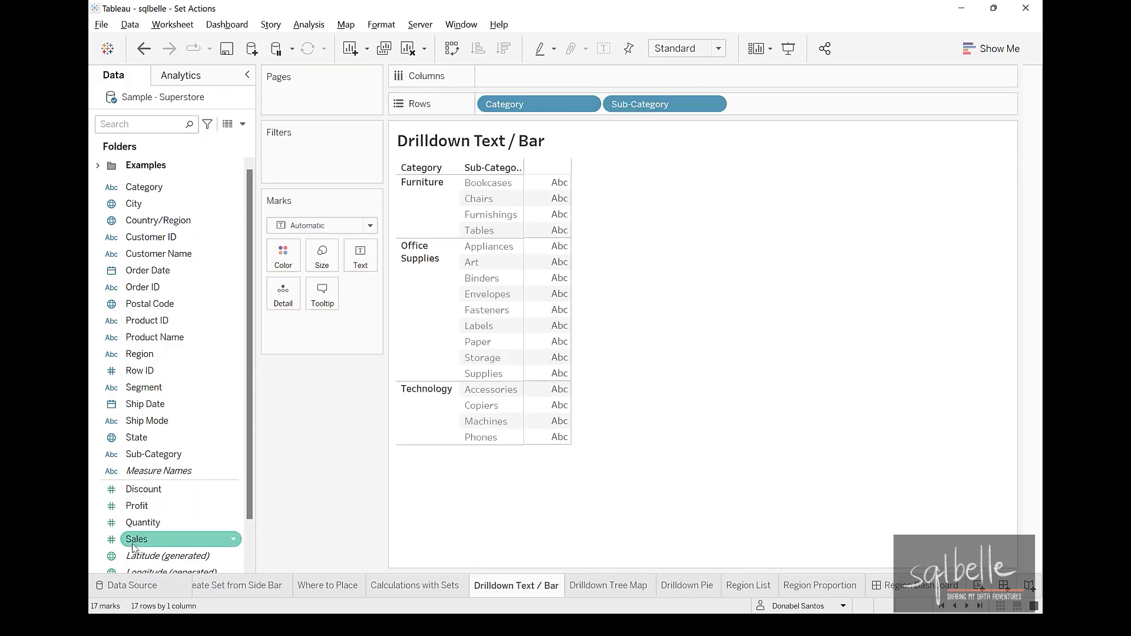
{"action": "left_click_drag", "start_coordinate": [133, 548], "coordinate": [619, 242]}
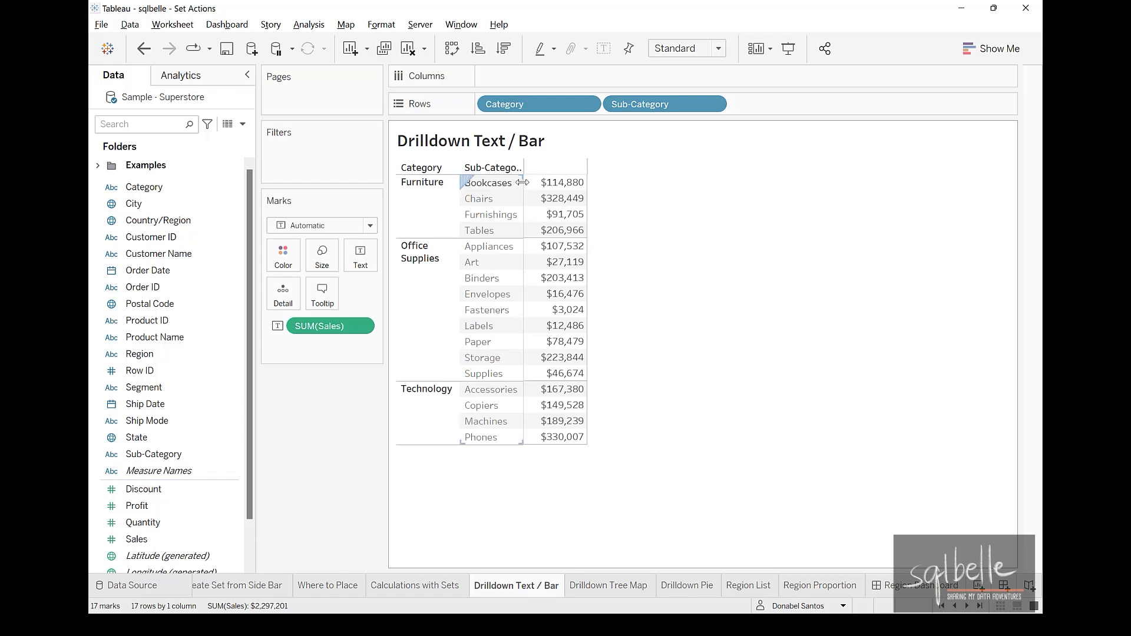
{"action": "left_click_drag", "start_coordinate": [522, 183], "coordinate": [545, 182]}
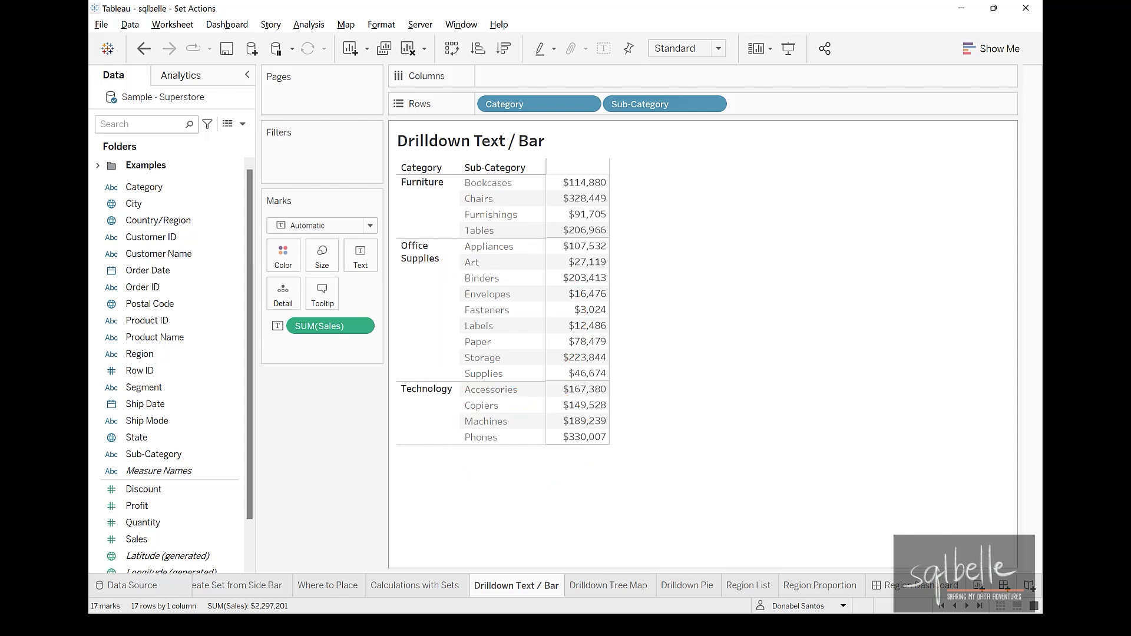
Create a set from the Category field named Category Set, containing only Furniture.
{"action": "left_click", "coordinate": [193, 183]}
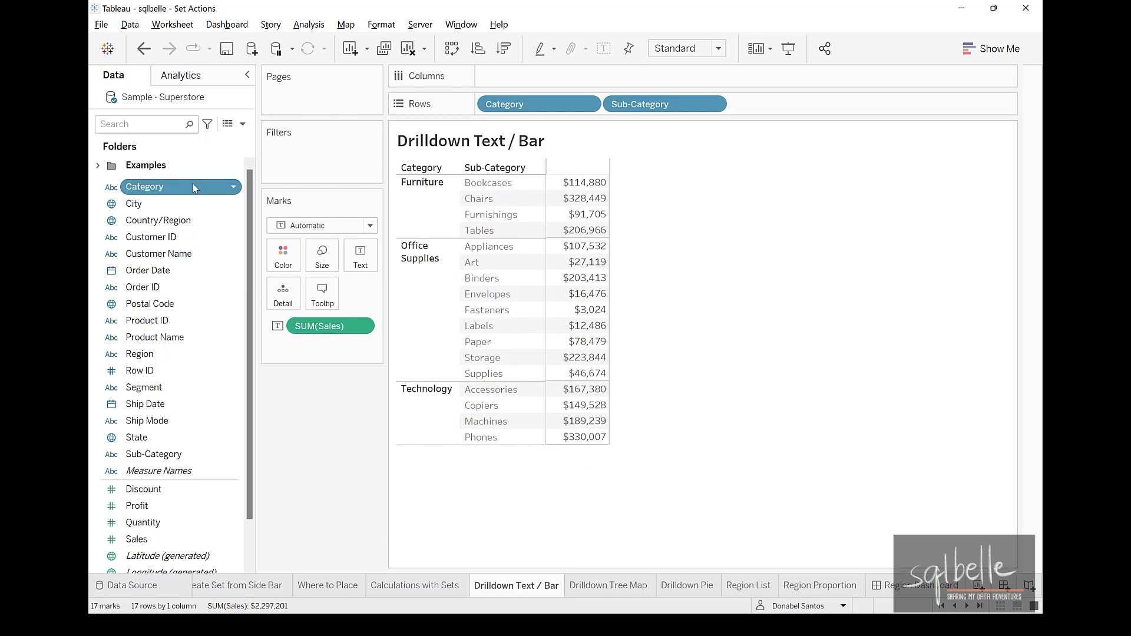
{"action": "right_click", "coordinate": [193, 183]}
{"action": "mouse_move", "coordinate": [248, 304]}
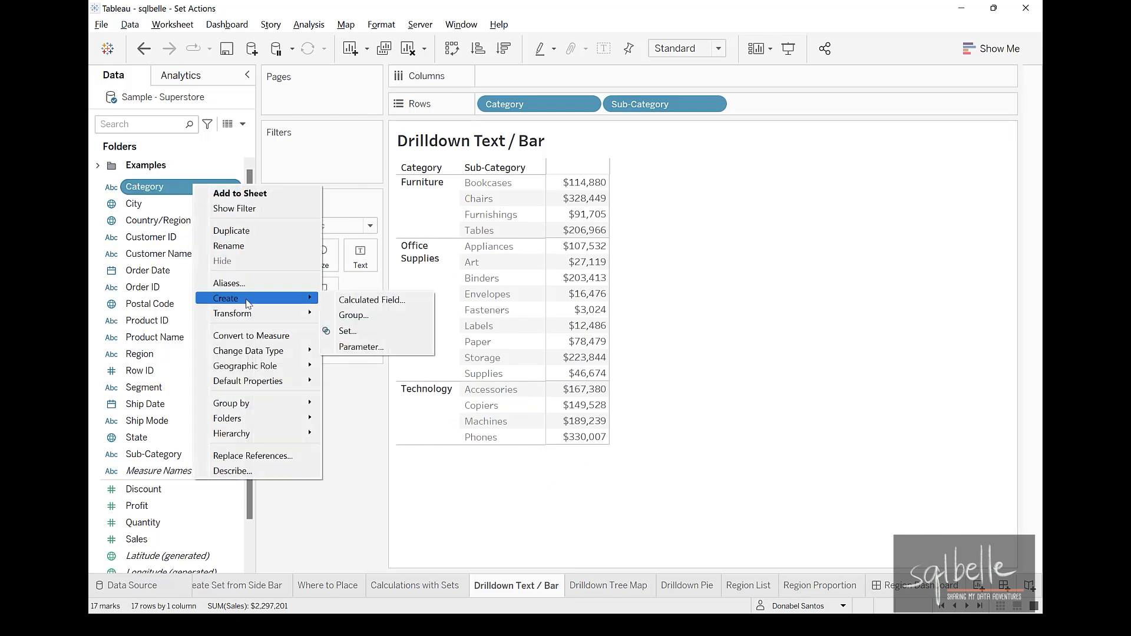
{"action": "left_click", "coordinate": [344, 331]}
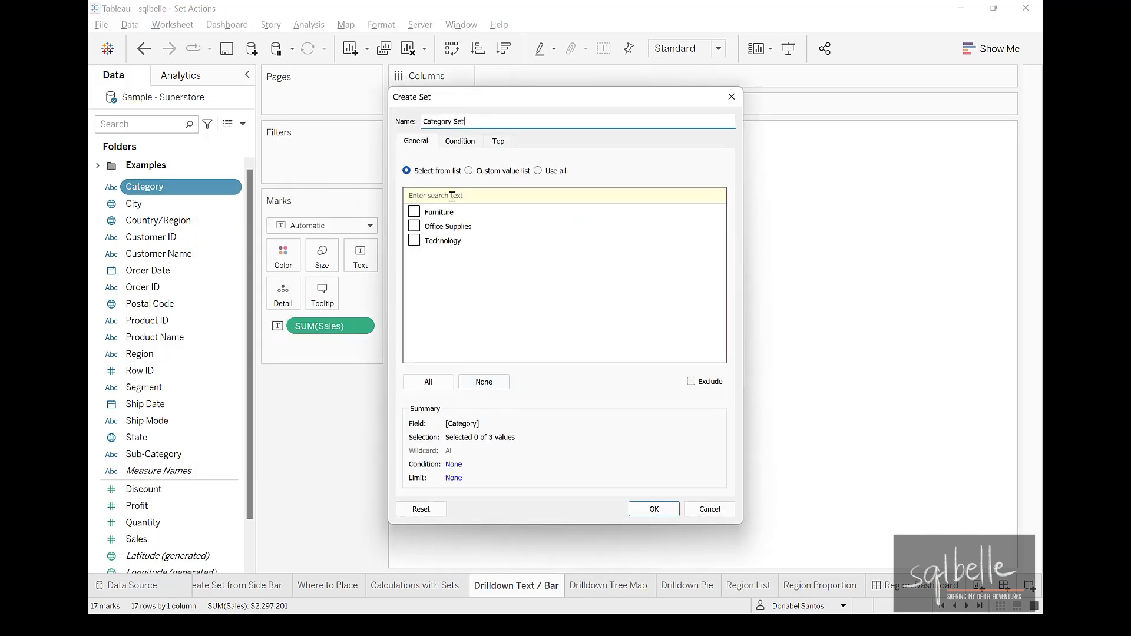
{"action": "left_click", "coordinate": [416, 213]}
{"action": "left_click", "coordinate": [648, 509]}
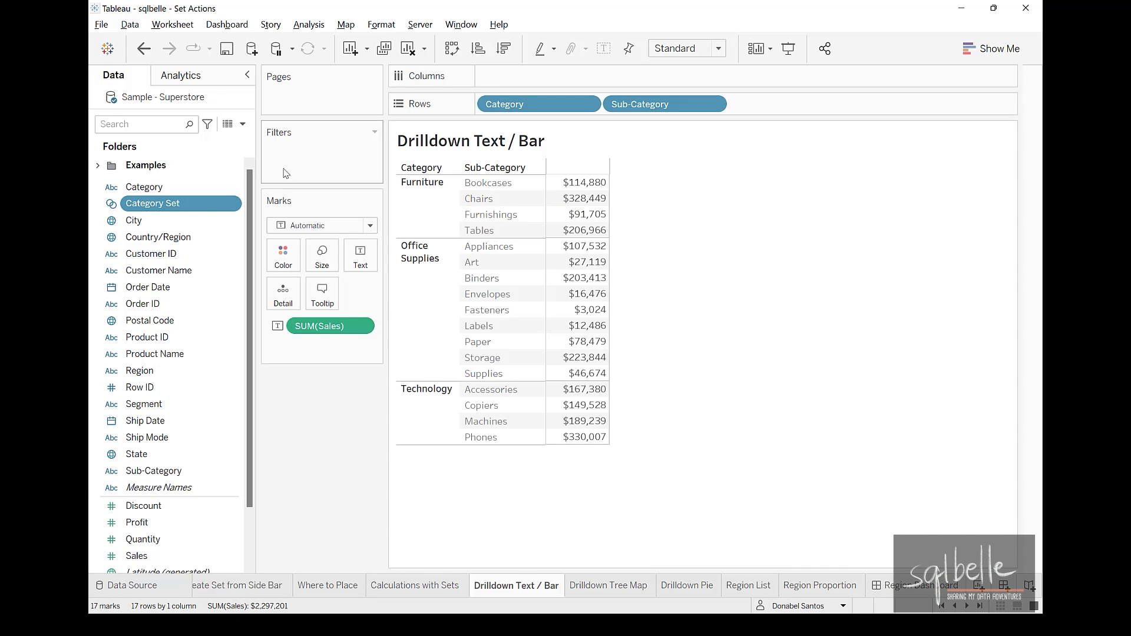
Start a calculated field named Selected Sub-Category and begin its formula with IF [Category Set].
{"action": "left_click", "coordinate": [242, 124]}
{"action": "left_click", "coordinate": [220, 140]}
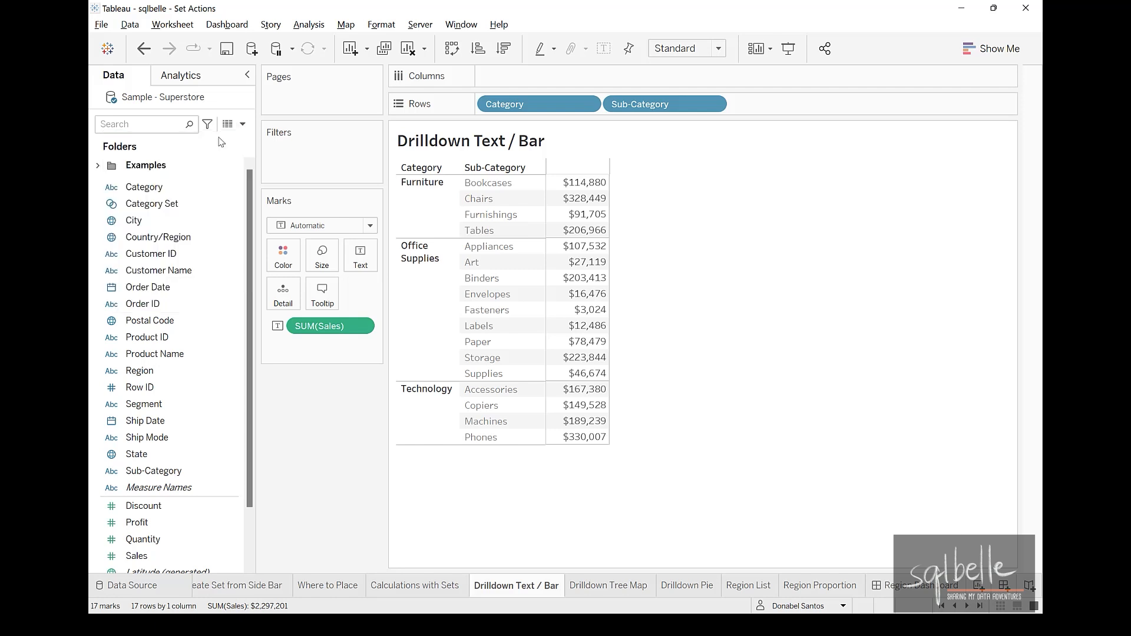
{"action": "left_click_drag", "start_coordinate": [871, 358], "coordinate": [568, 349]}
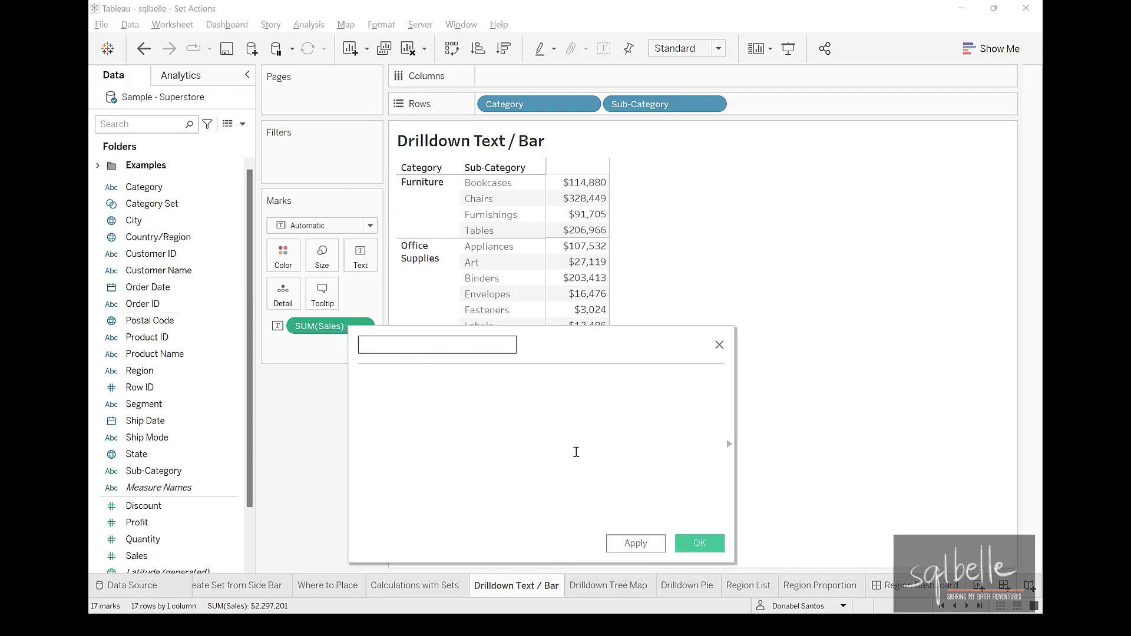
{"action": "type", "text": "Selected Sub-Category"}
{"action": "left_click", "coordinate": [514, 399]}
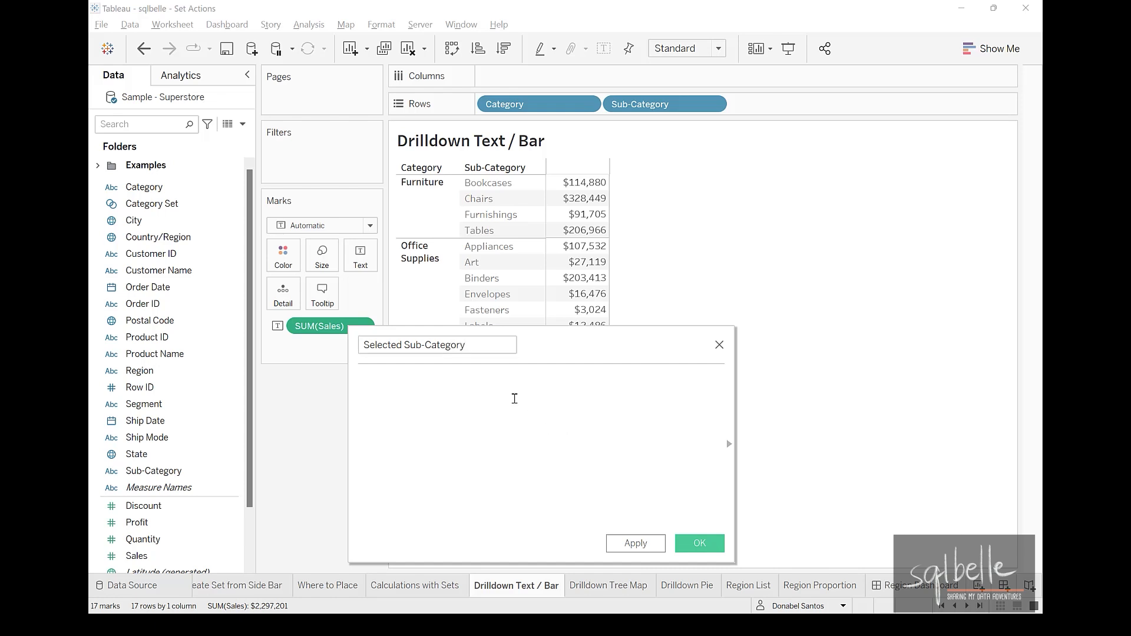
{"action": "type", "text": "IF"}
{"action": "left_click_drag", "start_coordinate": [178, 205], "coordinate": [474, 405]}
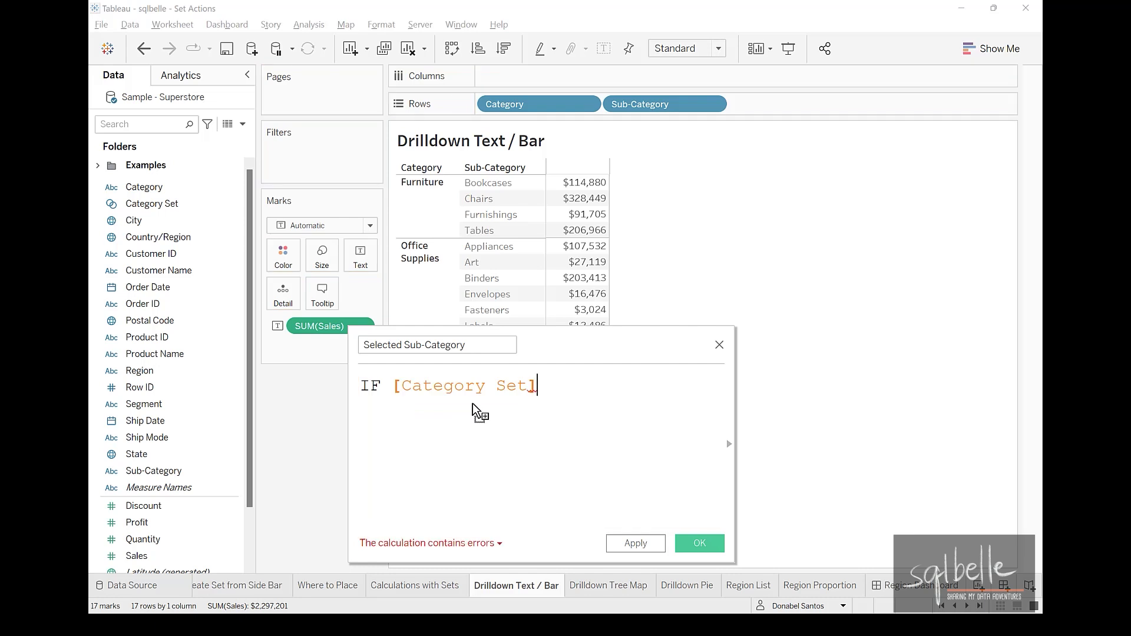
Complete the Selected Sub-Category formula with THEN [Sub-Category] ELSE "" END, and save the calculated field.
{"action": "key", "text": "Return"}
{"action": "type", "text": "THEN"}
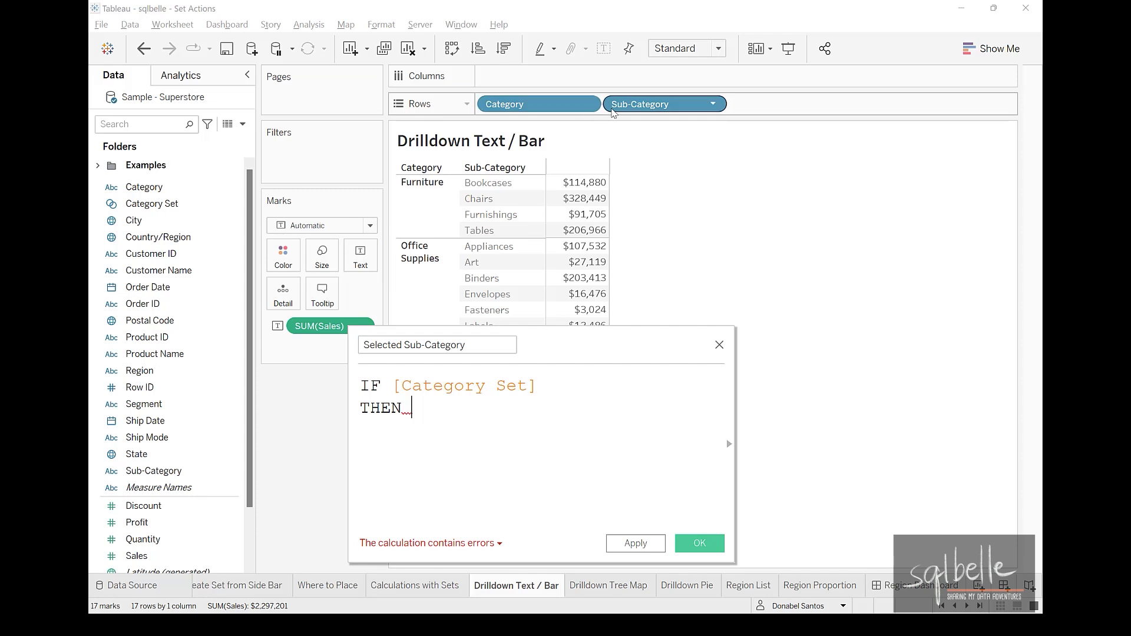
{"action": "left_click_drag", "start_coordinate": [628, 104], "coordinate": [412, 412]}
{"action": "key", "text": "Return"}
{"action": "type", "text": "EL"}
{"action": "key", "text": "Return"}
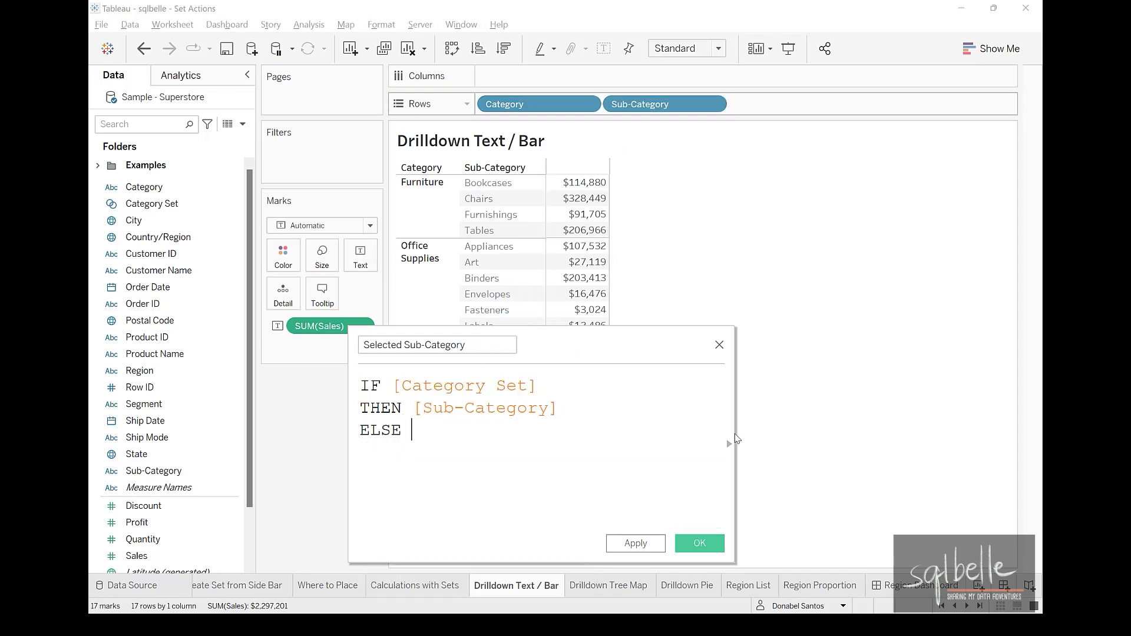
{"action": "type", "text": "\"\""}
{"action": "key", "text": "Return"}
{"action": "type", "text": "END"}
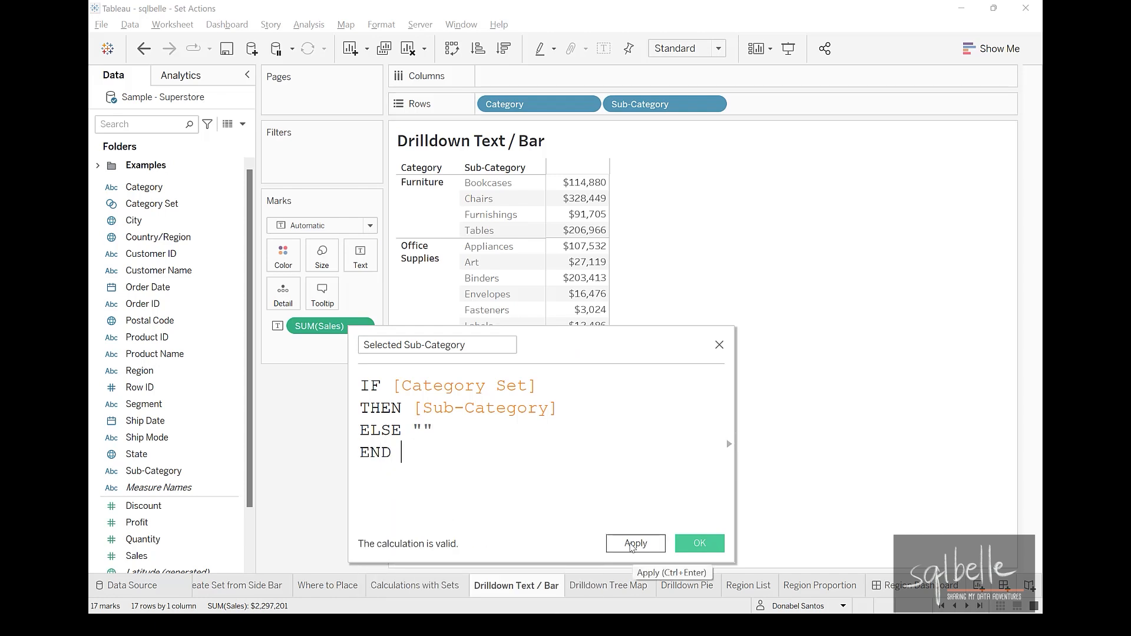
{"action": "left_click", "coordinate": [631, 544]}
{"action": "left_click", "coordinate": [699, 543]}
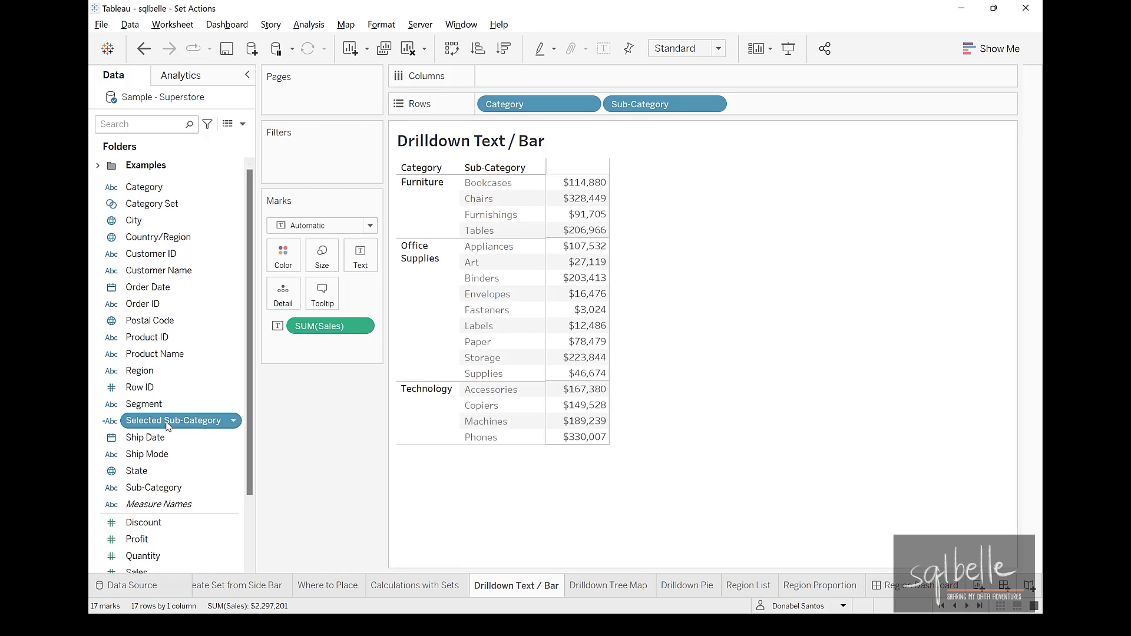
Replace Sub-Category on Rows with Selected Sub-Category and widen its column so the full header fits.
{"action": "left_click_drag", "start_coordinate": [168, 421], "coordinate": [857, 93]}
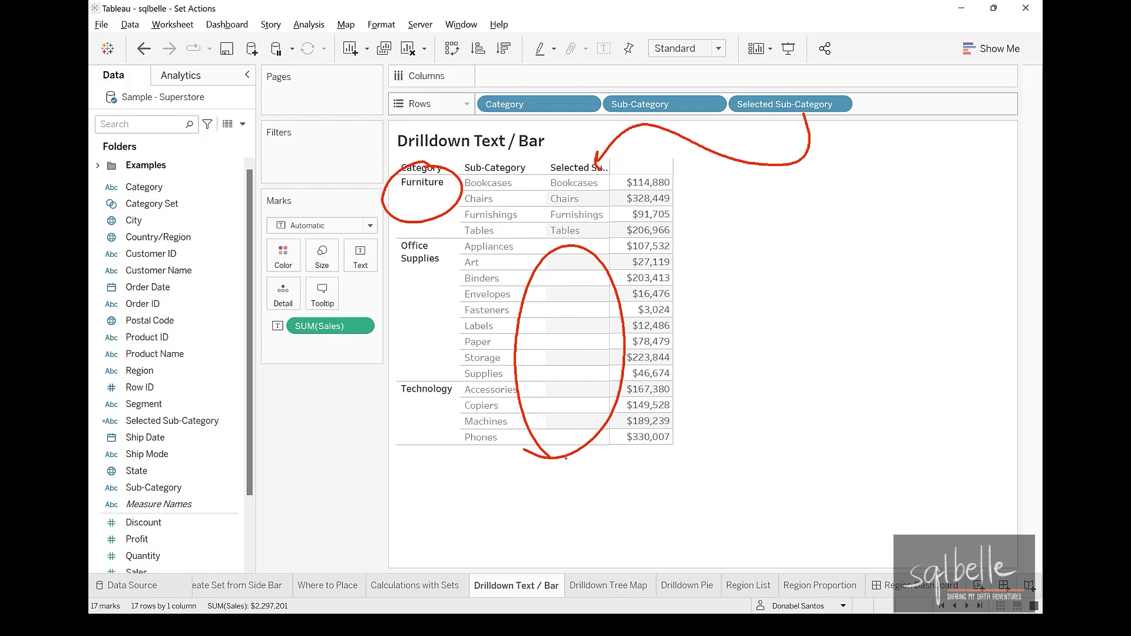
{"action": "left_click_drag", "start_coordinate": [652, 78], "coordinate": [692, 111]}
{"action": "mouse_move", "coordinate": [685, 71]}
{"action": "left_mouse_down"}
{"action": "mouse_move", "coordinate": [654, 114]}
{"action": "mouse_move", "coordinate": [660, 20]}
{"action": "left_mouse_up"}
{"action": "key", "text": "Escape"}
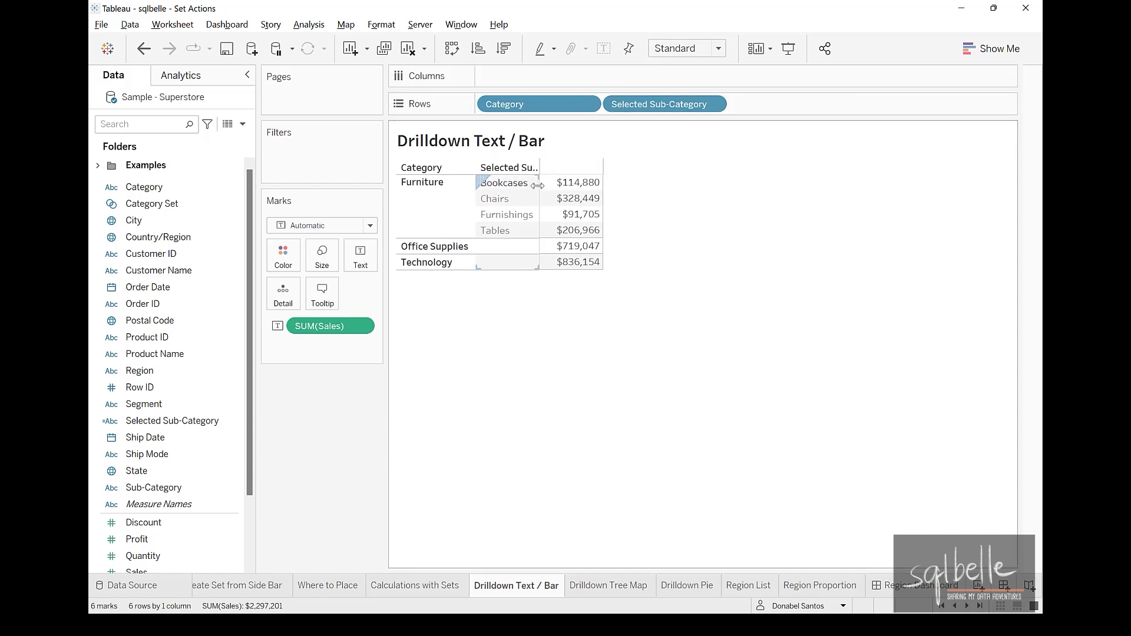
{"action": "left_click_drag", "start_coordinate": [537, 185], "coordinate": [596, 204]}
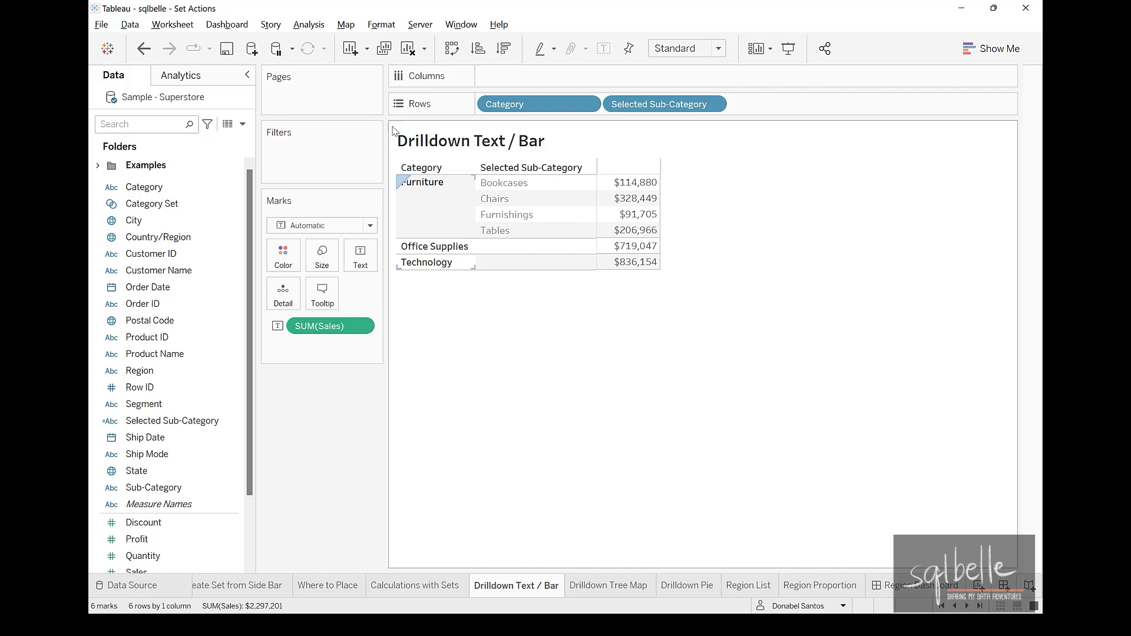
Add a worksheet action that changes set values and name it Category Set Action.
{"action": "left_click", "coordinate": [189, 24]}
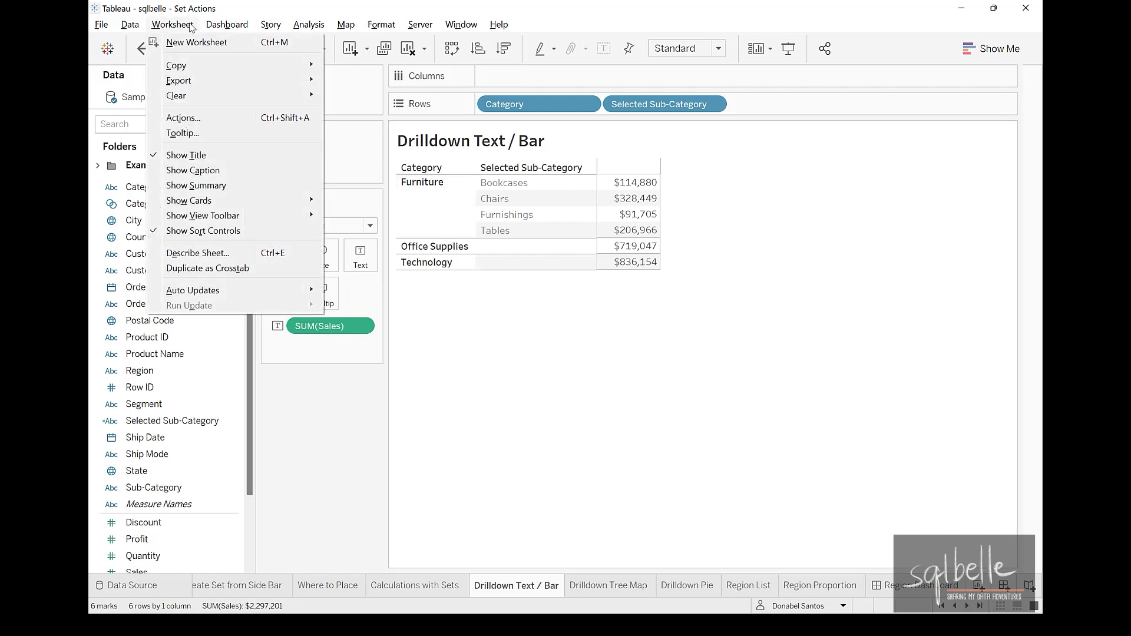
{"action": "left_click", "coordinate": [202, 117]}
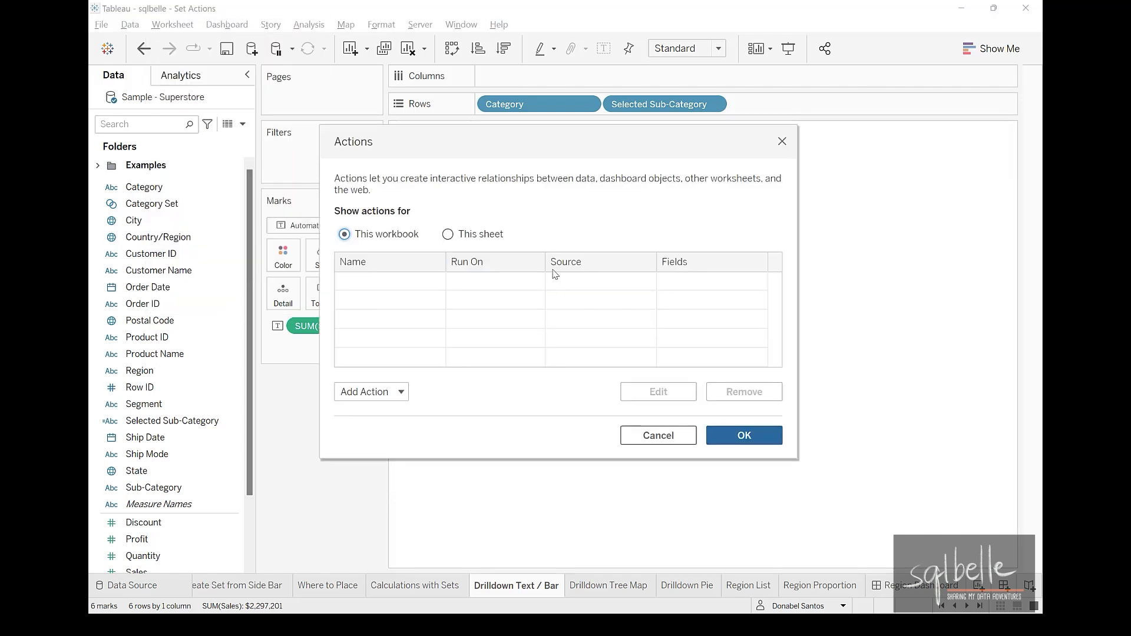
{"action": "left_click", "coordinate": [386, 396]}
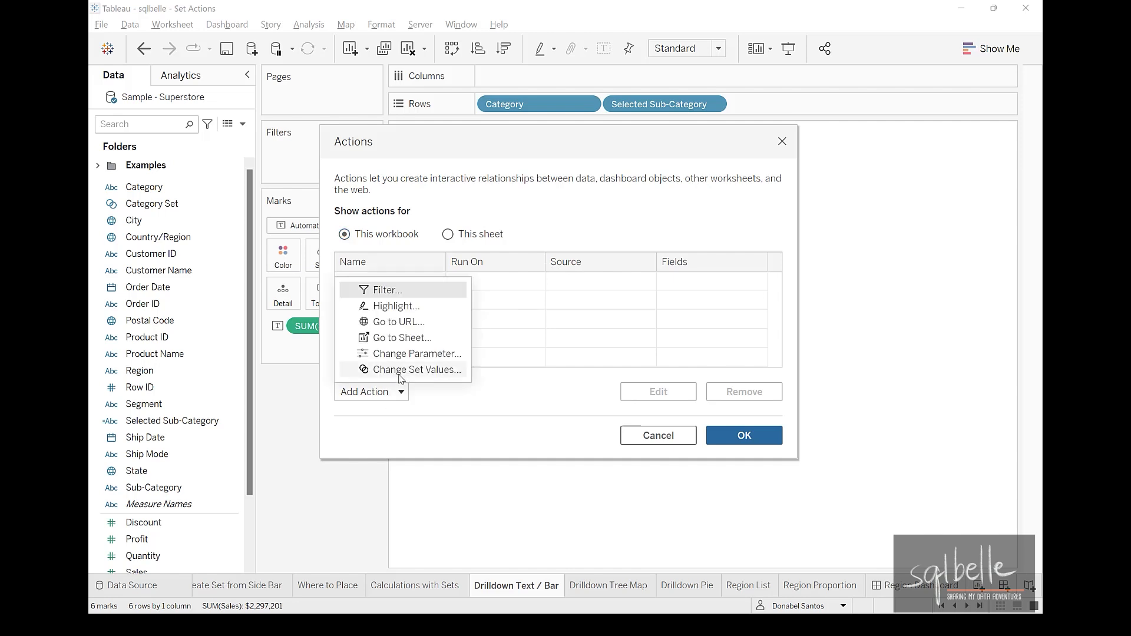
{"action": "left_click", "coordinate": [399, 370]}
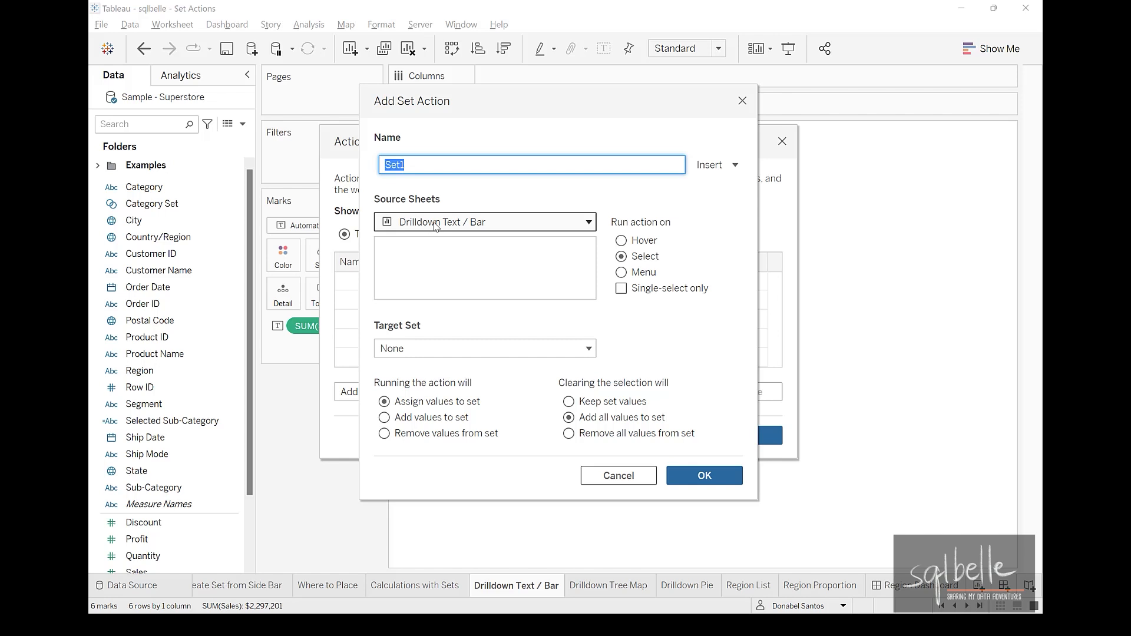
{"action": "type", "text": "Category Set Action"}
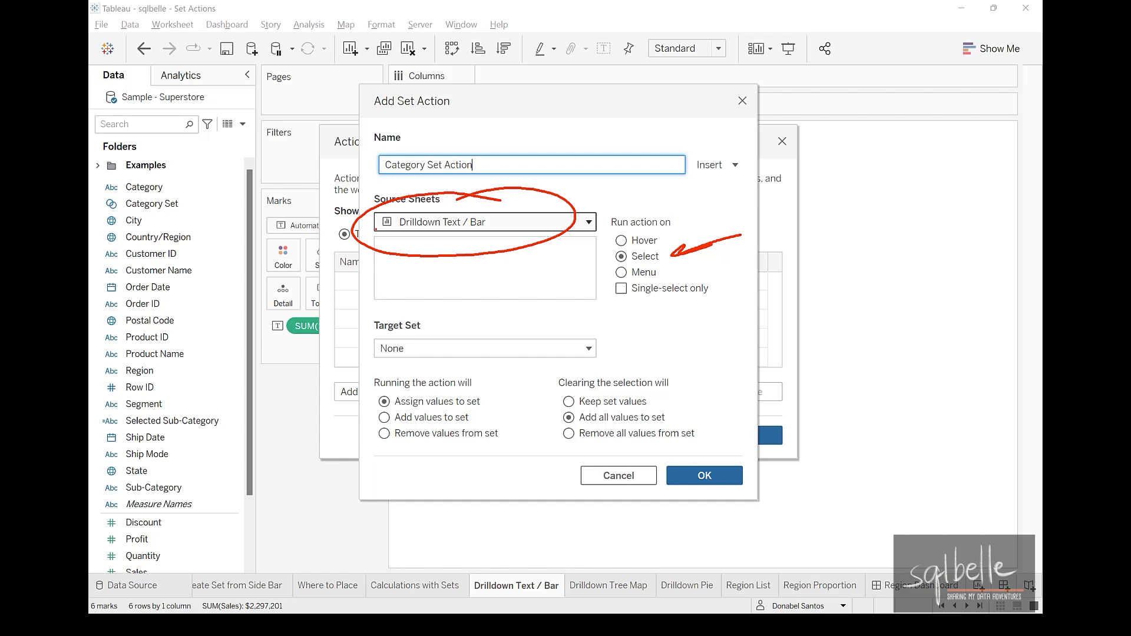
Choose Category Set from Sample - Superstore as the set action's target and save the action.
{"action": "left_click", "coordinate": [476, 347]}
{"action": "mouse_move", "coordinate": [467, 396]}
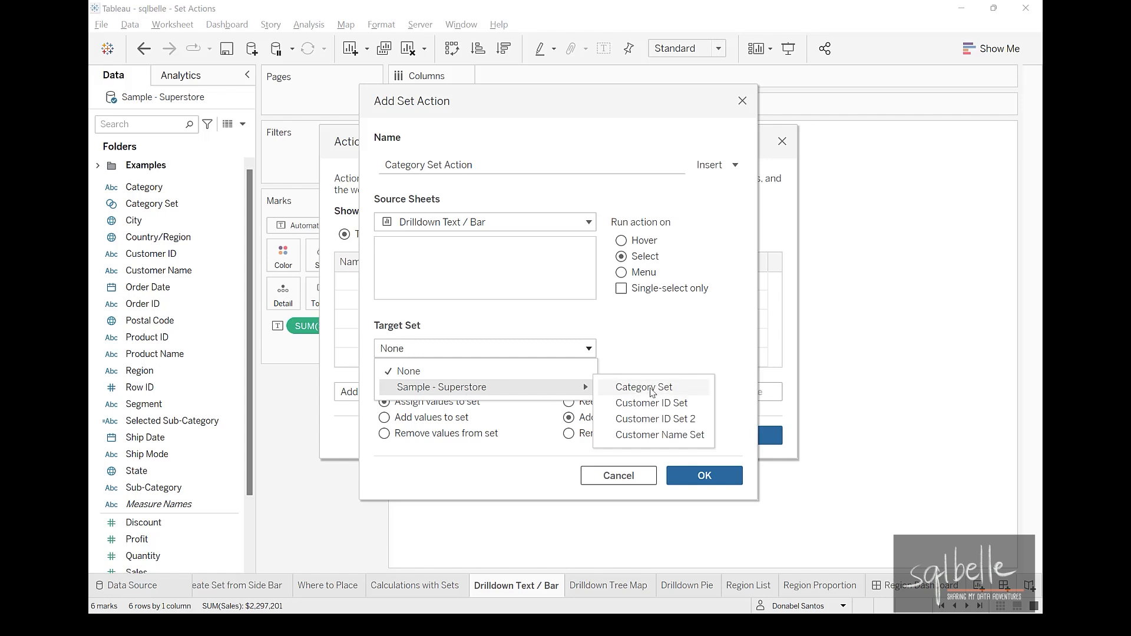
{"action": "left_click", "coordinate": [651, 389]}
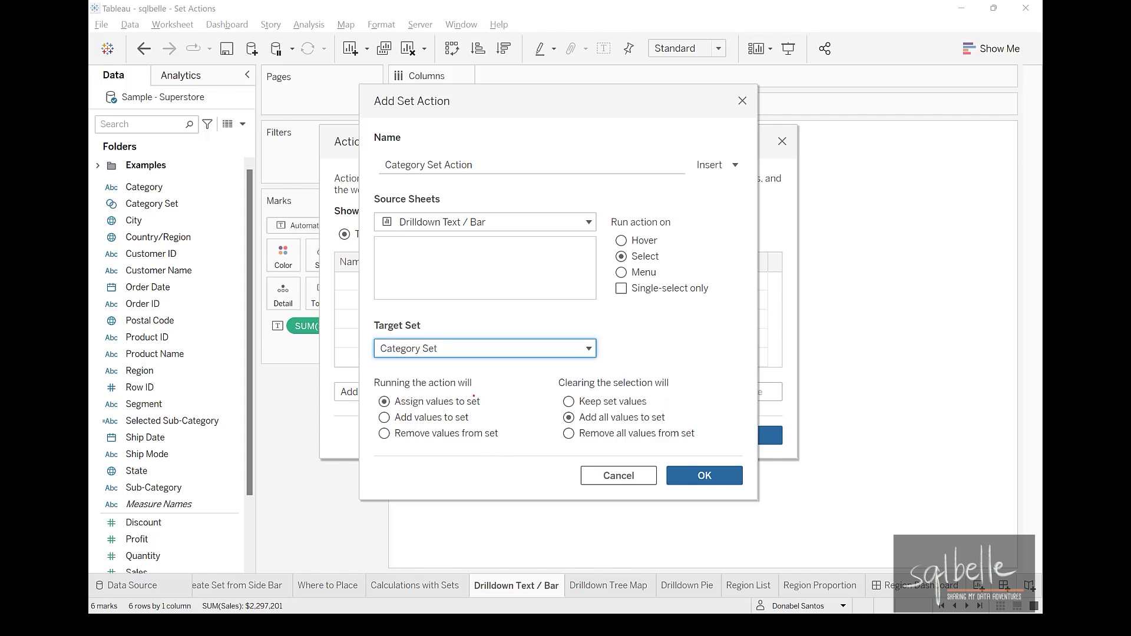
{"action": "left_click_drag", "start_coordinate": [483, 392], "coordinate": [519, 377]}
{"action": "mouse_move", "coordinate": [632, 418]}
{"action": "left_mouse_down"}
{"action": "mouse_move", "coordinate": [604, 455]}
{"action": "mouse_move", "coordinate": [665, 416]}
{"action": "left_mouse_up"}
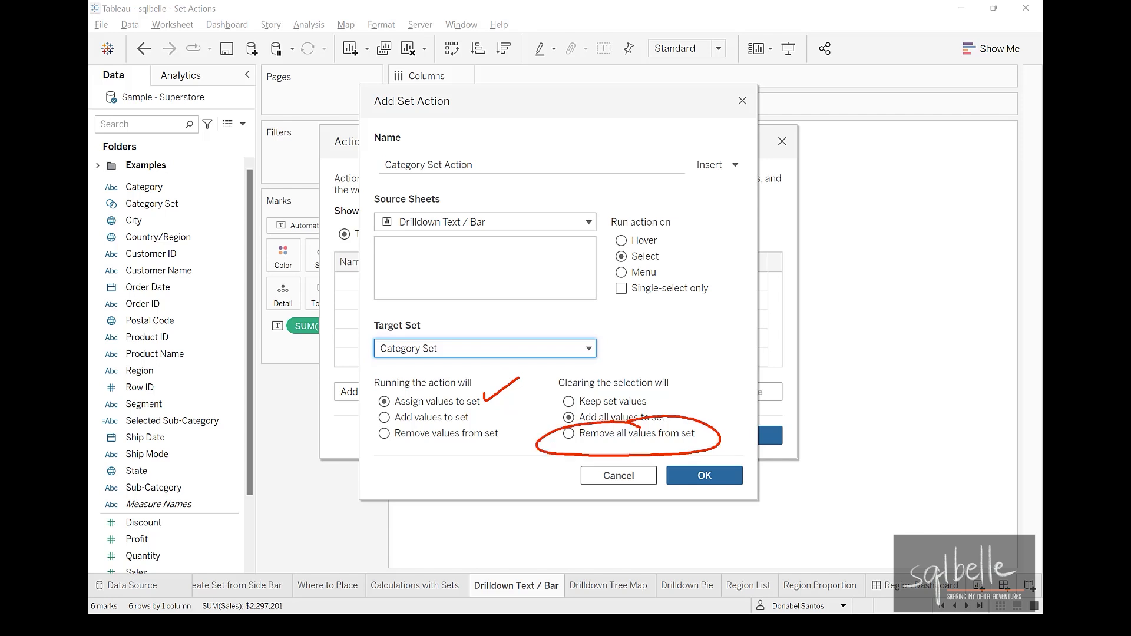
{"action": "key", "text": "Escape"}
{"action": "left_click", "coordinate": [702, 474]}
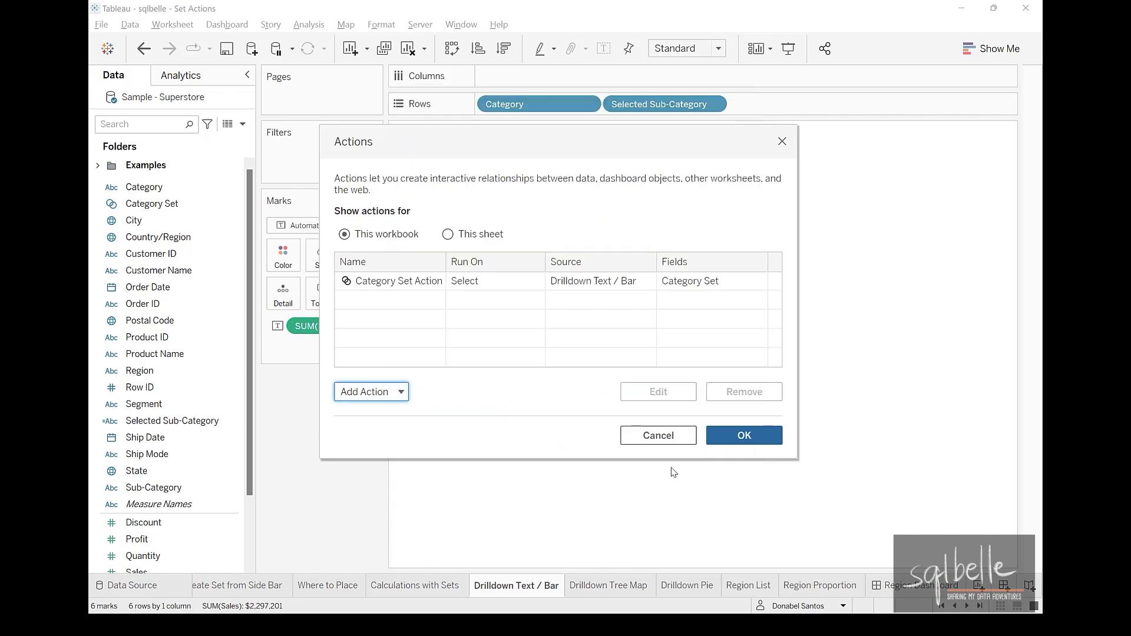
{"action": "left_click", "coordinate": [735, 435]}
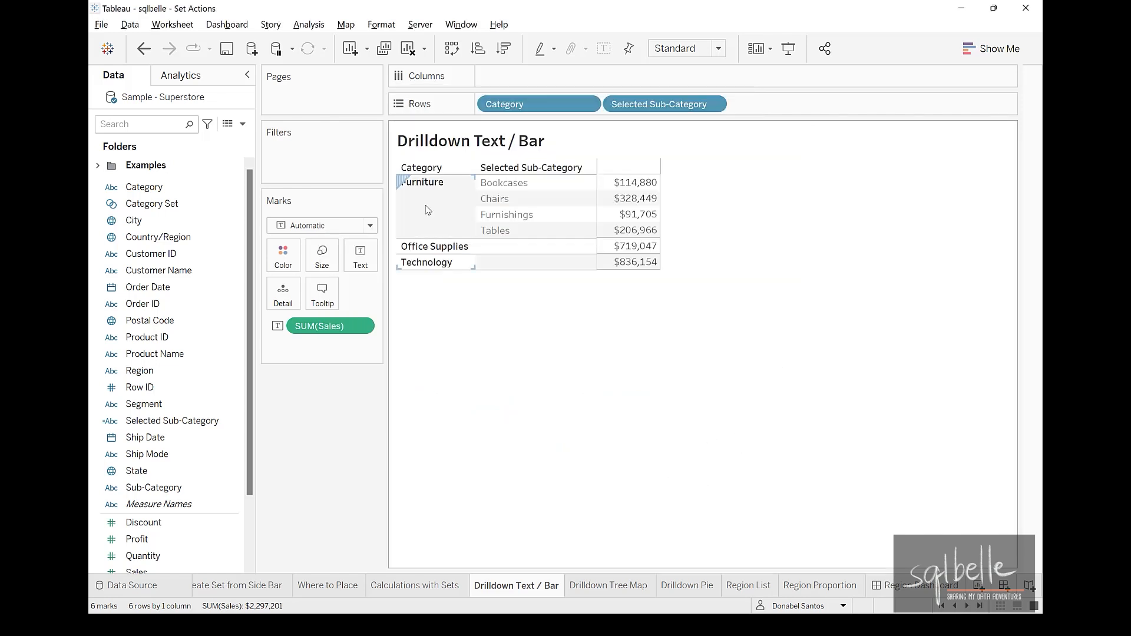
Turn off tooltips for the sheet, keeping selection by category allowed, and drill into Office Supplies.
{"action": "left_click", "coordinate": [323, 292]}
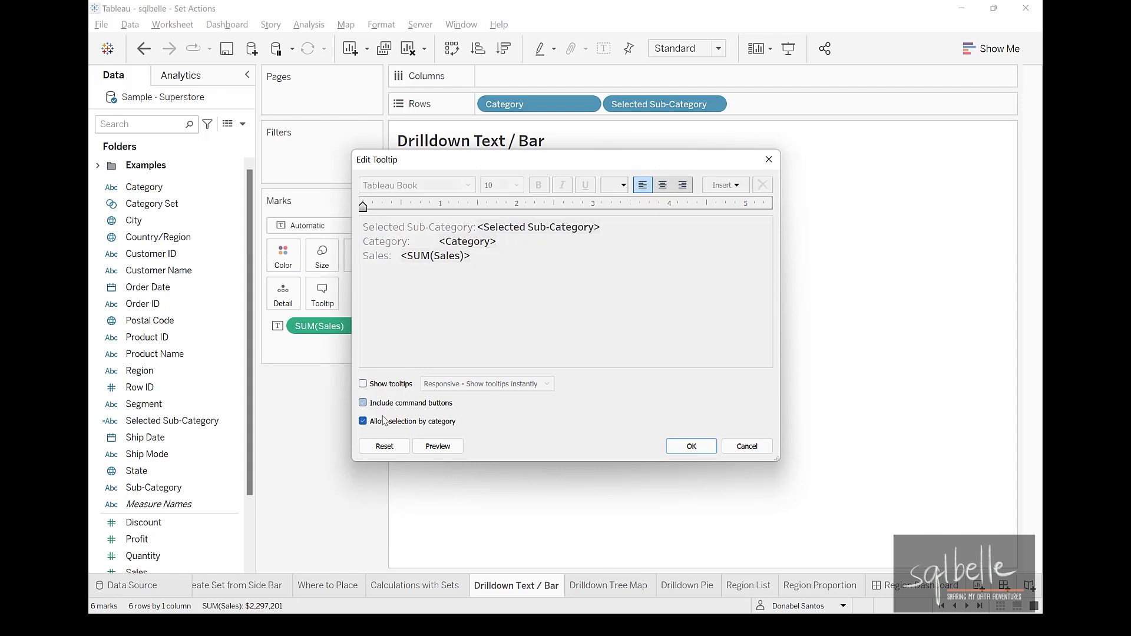
{"action": "left_click", "coordinate": [691, 446]}
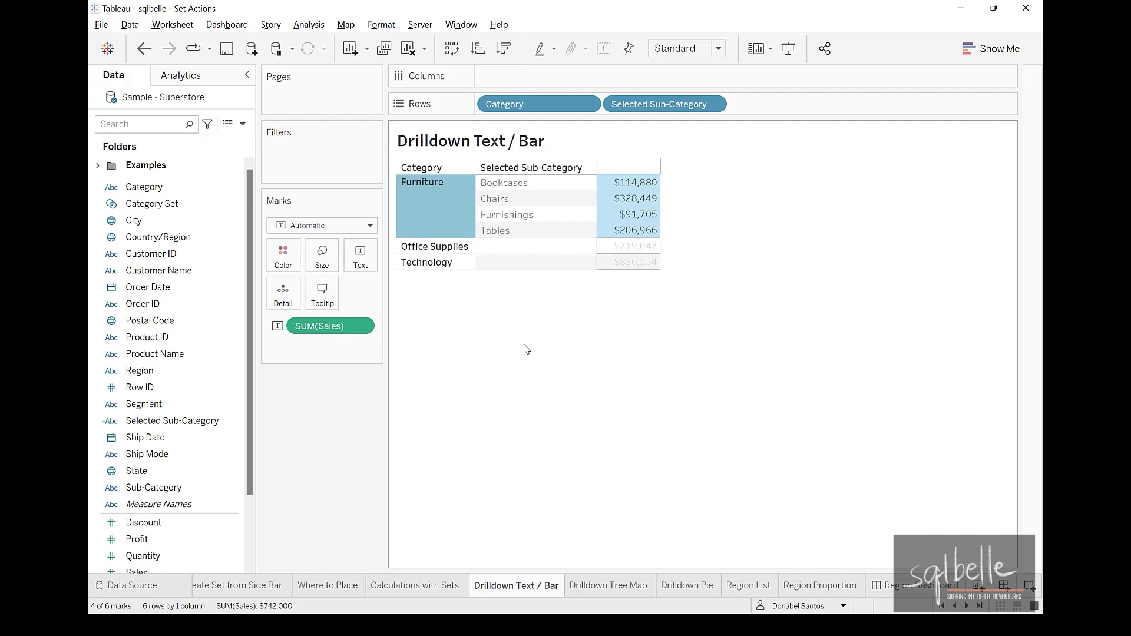
{"action": "left_click", "coordinate": [436, 247]}
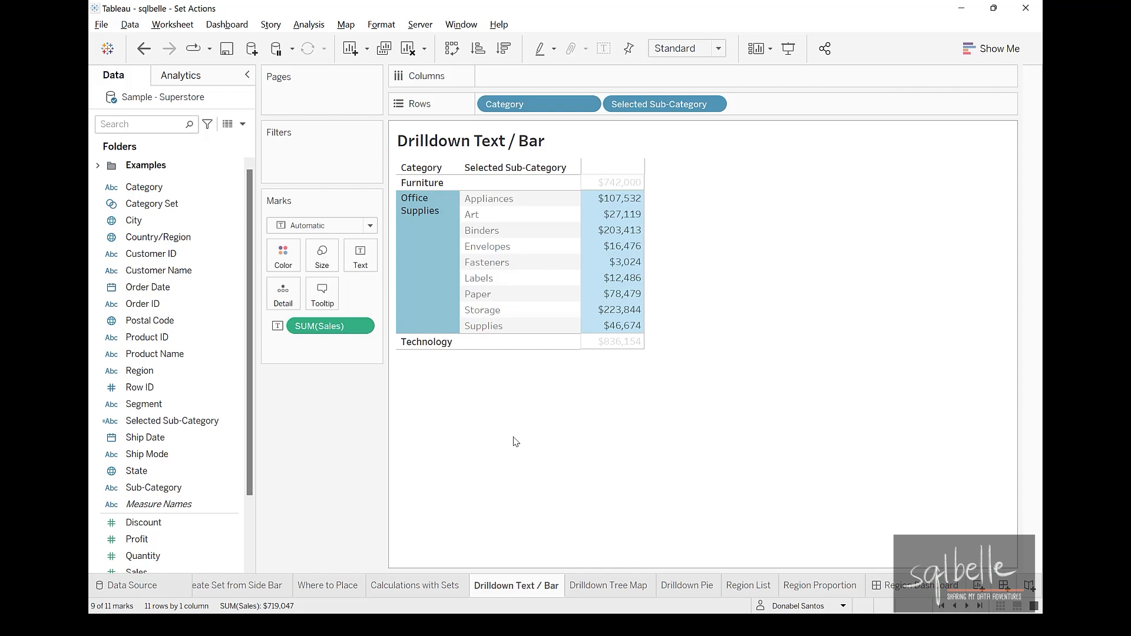
Show the Category Set membership control beside the view.
{"action": "left_click", "coordinate": [162, 207]}
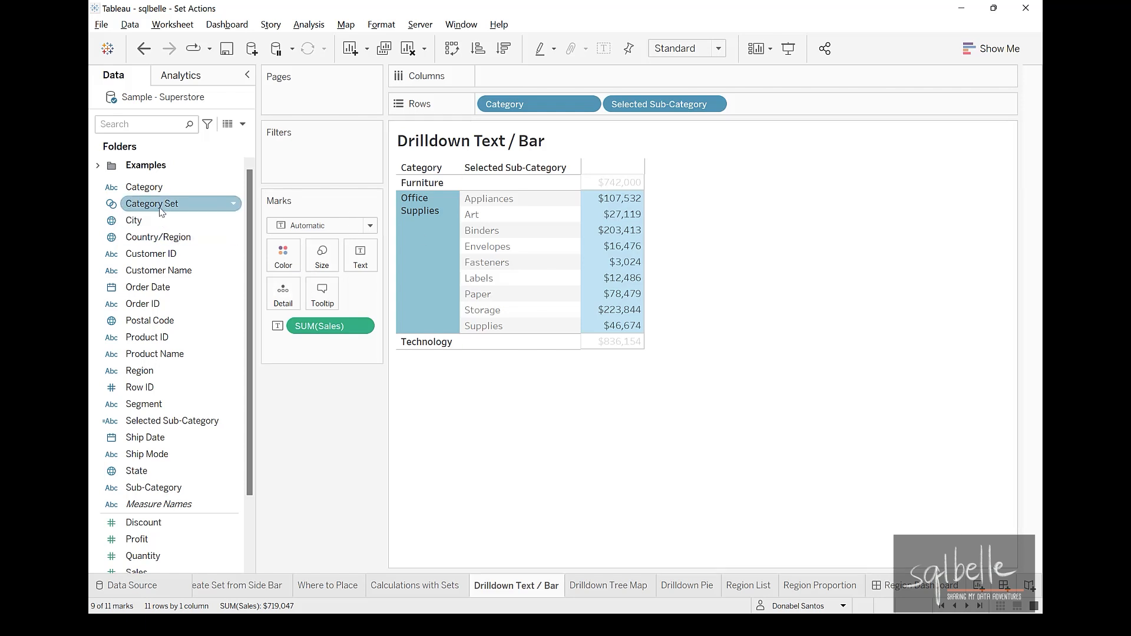
{"action": "left_click", "coordinate": [232, 202]}
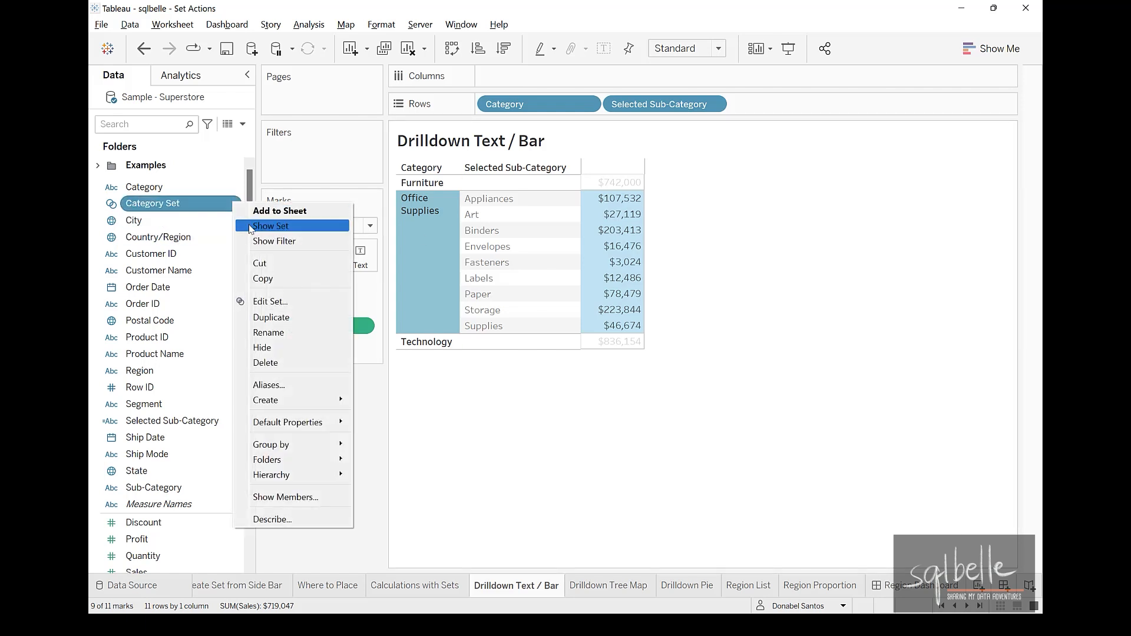
{"action": "left_click", "coordinate": [249, 226]}
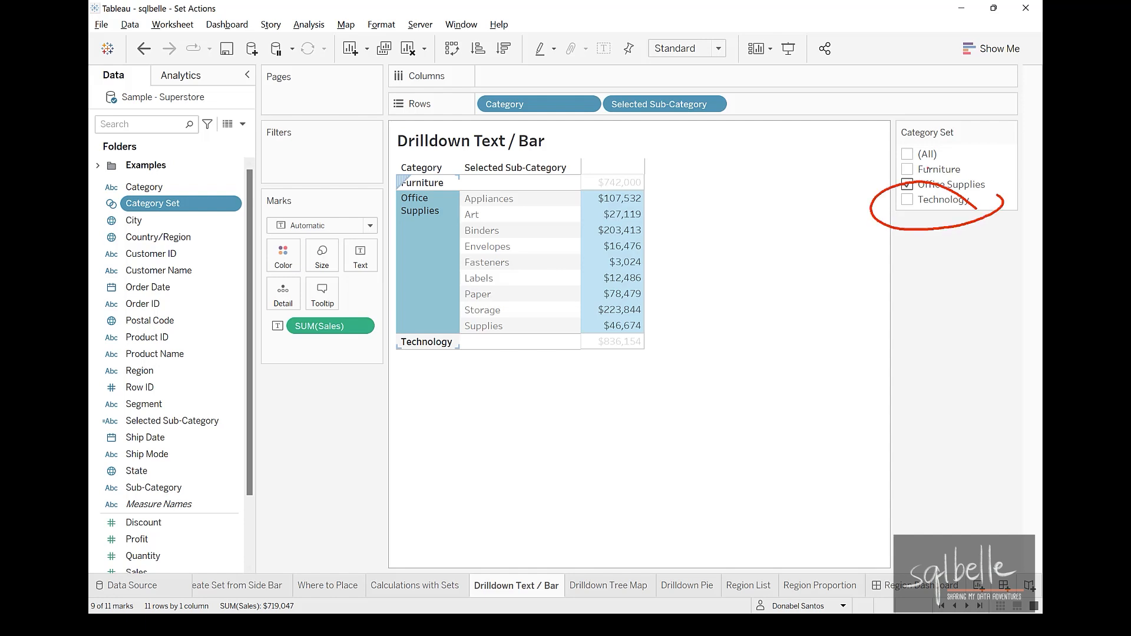
Drill into Technology and extend the selection to include Office Supplies, expanding both categories.
{"action": "left_click", "coordinate": [423, 346]}
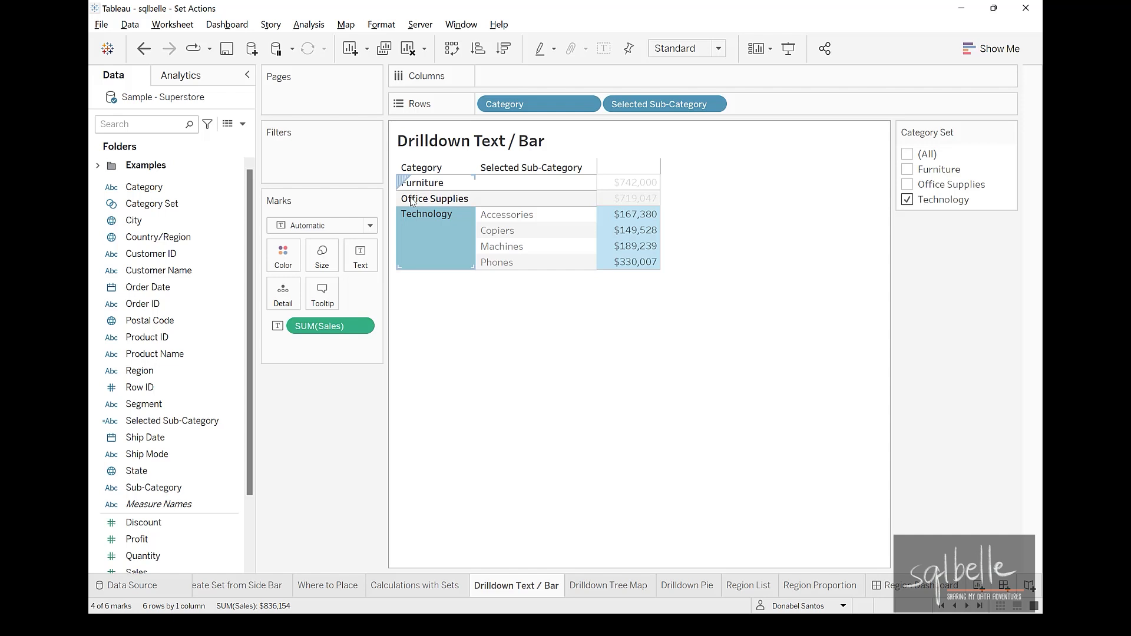
{"action": "left_click", "coordinate": [410, 200]}
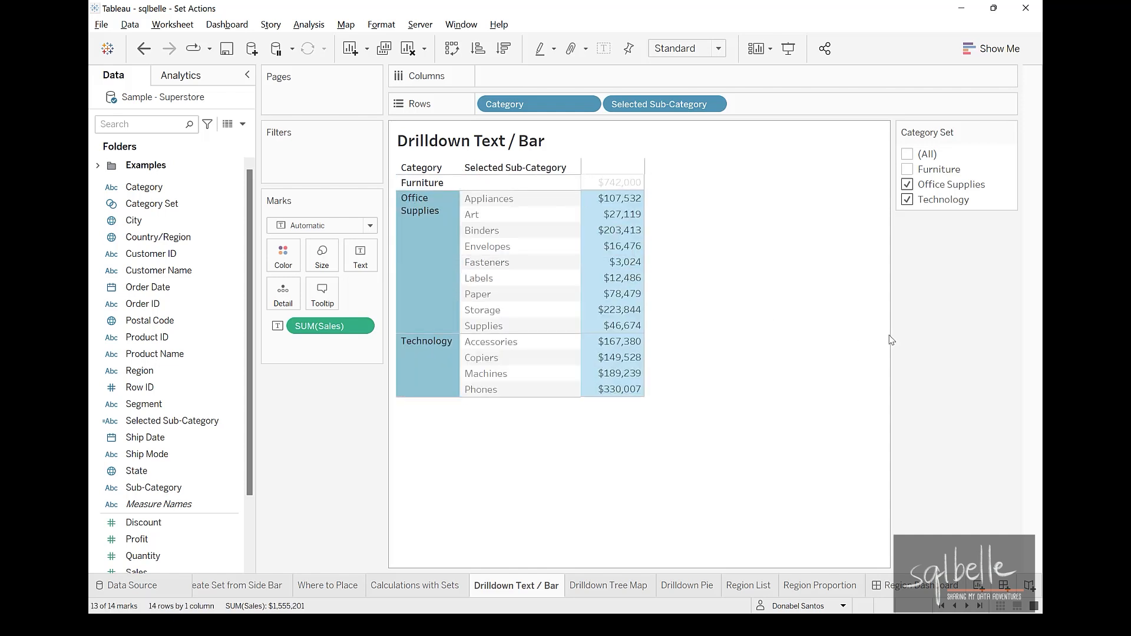
{"action": "mouse_move", "coordinate": [568, 194]}
{"action": "left_mouse_down"}
{"action": "mouse_move", "coordinate": [473, 317]}
{"action": "mouse_move", "coordinate": [571, 184]}
{"action": "left_mouse_up"}
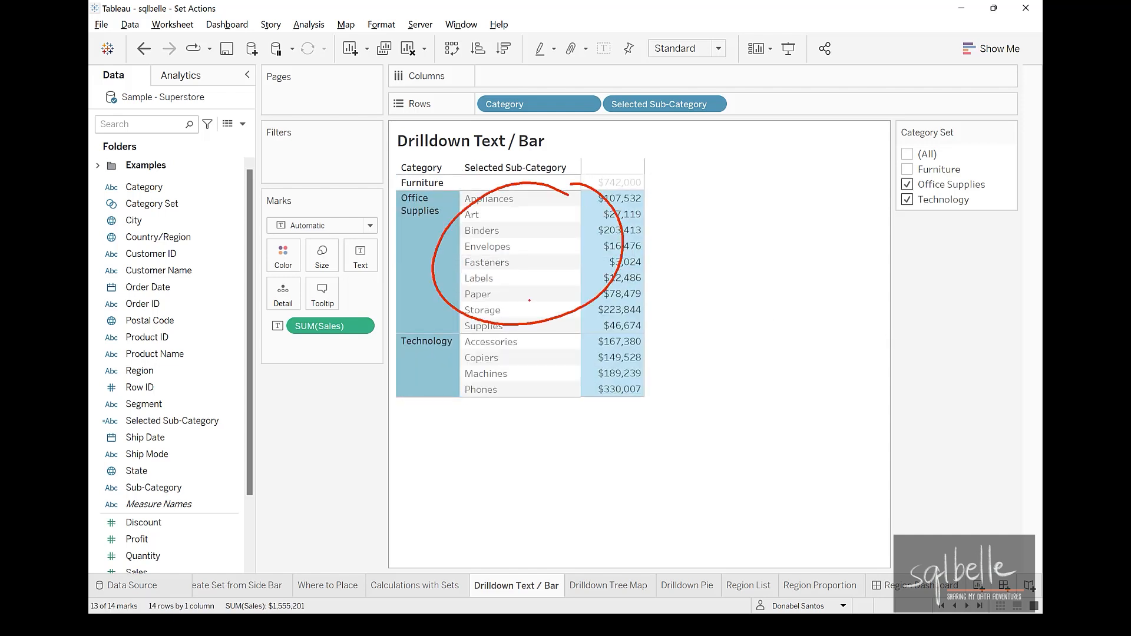
{"action": "mouse_move", "coordinate": [565, 342]}
{"action": "left_mouse_down"}
{"action": "mouse_move", "coordinate": [518, 411]}
{"action": "mouse_move", "coordinate": [595, 344]}
{"action": "left_mouse_up"}
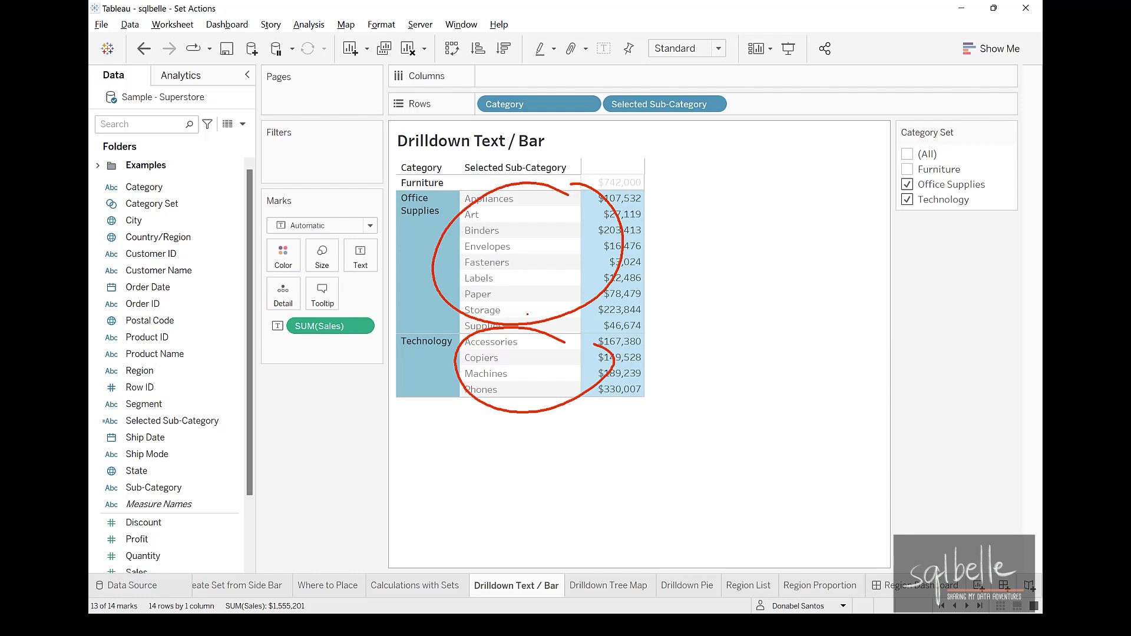
{"action": "left_click_drag", "start_coordinate": [1006, 198], "coordinate": [883, 183]}
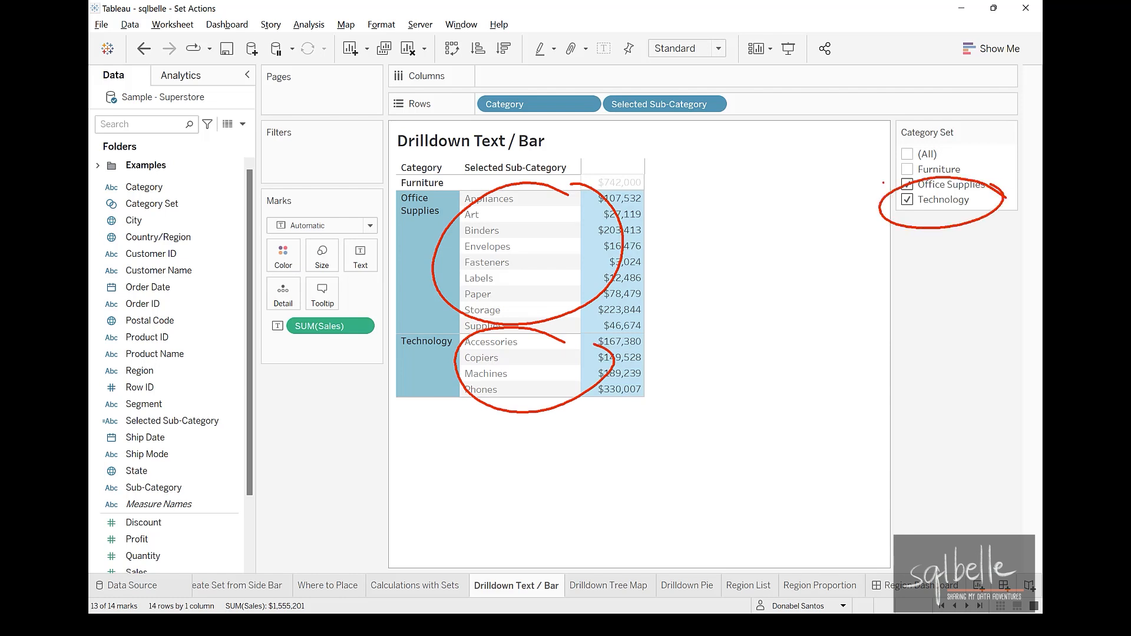
{"action": "key", "text": "Escape"}
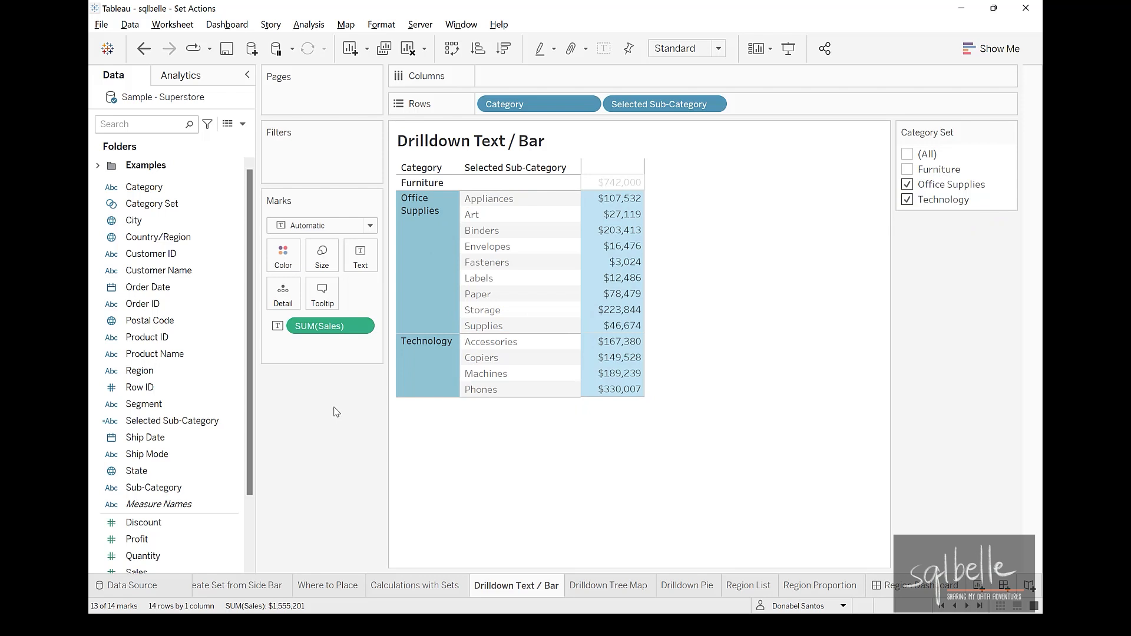
Add Sales to the columns to show the drilldown as bars, and drill into Furniture only.
{"action": "left_click_drag", "start_coordinate": [150, 567], "coordinate": [544, 69]}
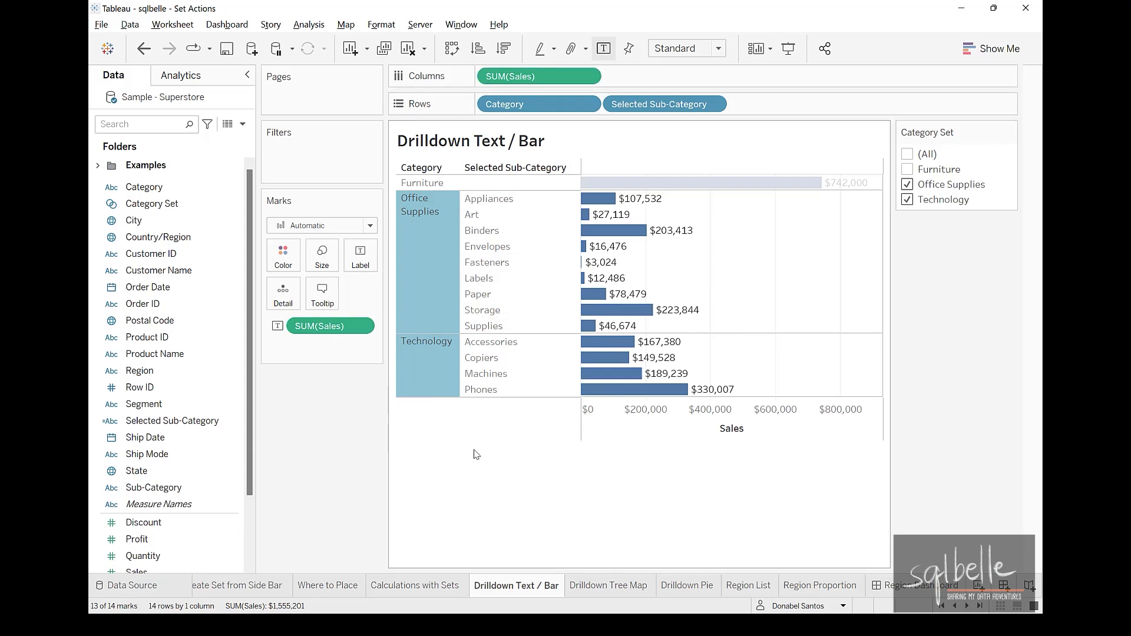
{"action": "left_click", "coordinate": [319, 420]}
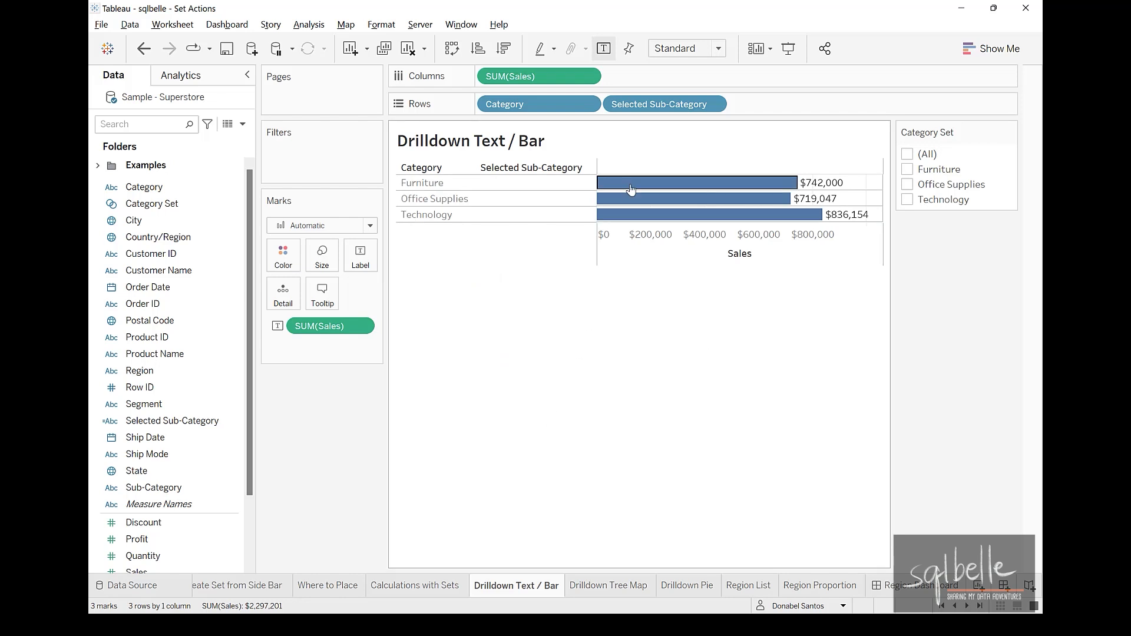
{"action": "left_click", "coordinate": [421, 184]}
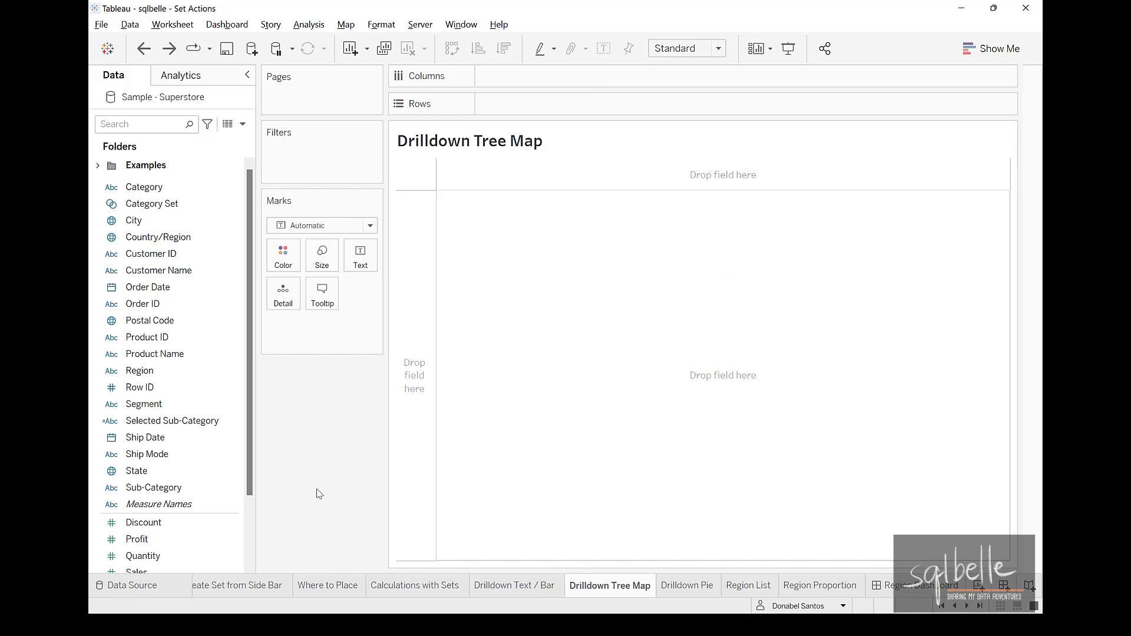
Build the tree map on the Drilldown Tree Map sheet with Sales on Size, Category on Color and Selected Sub-Category on Label.
{"action": "scroll", "coordinate": [185, 558], "scroll_direction": "down", "scroll_amount": 1}
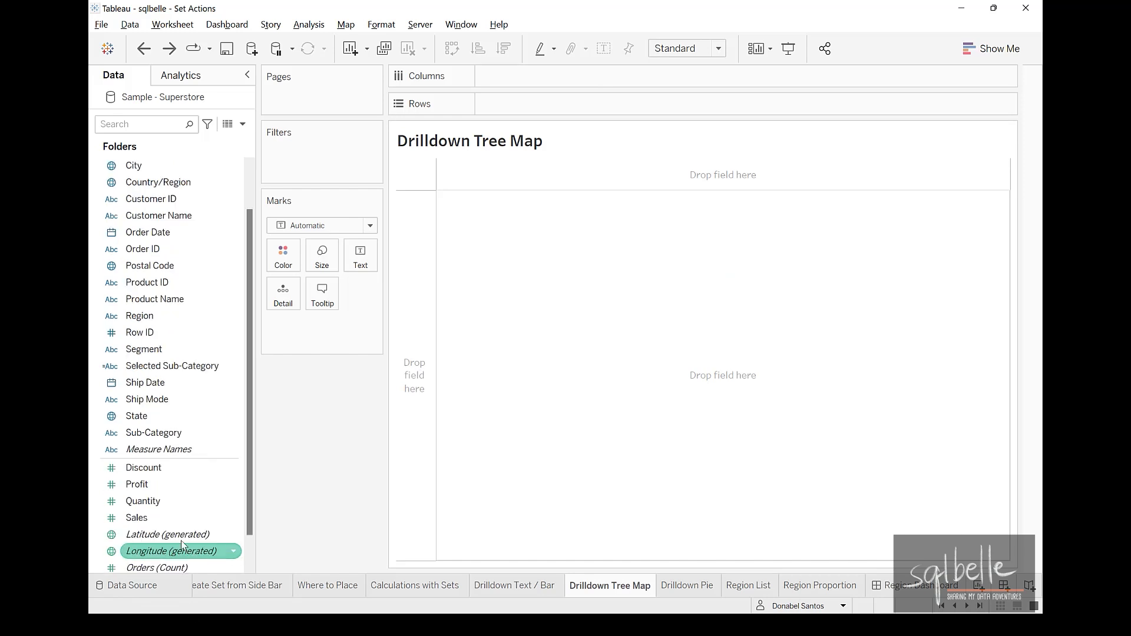
{"action": "left_click_drag", "start_coordinate": [142, 517], "coordinate": [322, 257]}
{"action": "scroll", "coordinate": [170, 265], "scroll_direction": "up", "scroll_amount": 3}
{"action": "left_click", "coordinate": [171, 190]}
{"action": "left_click_drag", "start_coordinate": [170, 194], "coordinate": [283, 256]}
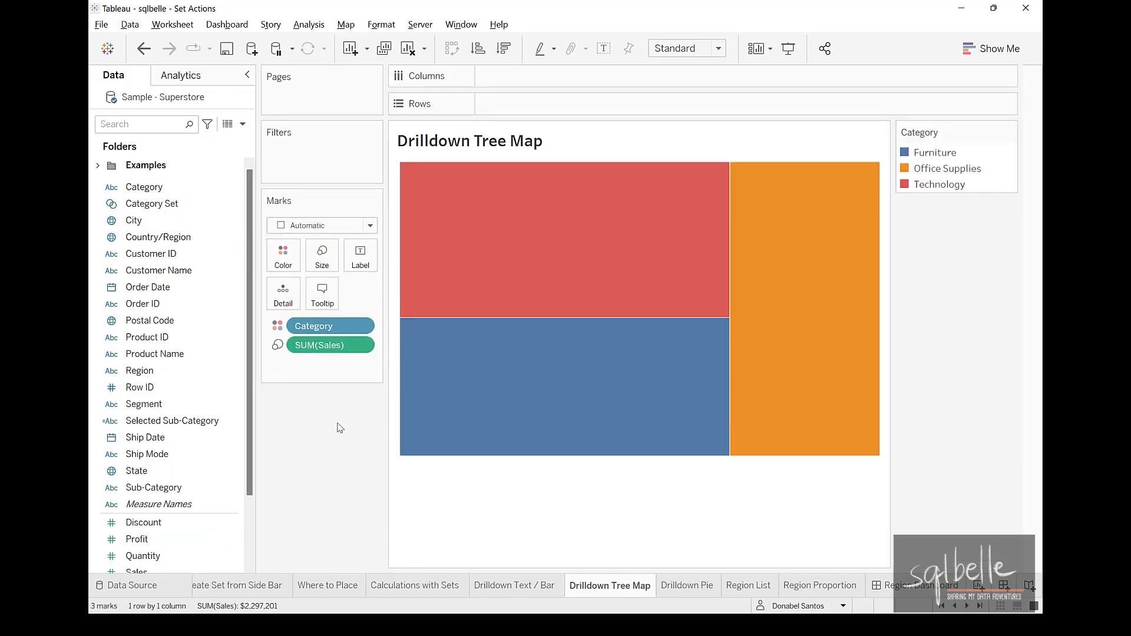
{"action": "left_click_drag", "start_coordinate": [187, 424], "coordinate": [361, 259]}
{"action": "left_click_drag", "start_coordinate": [374, 404], "coordinate": [373, 412]}
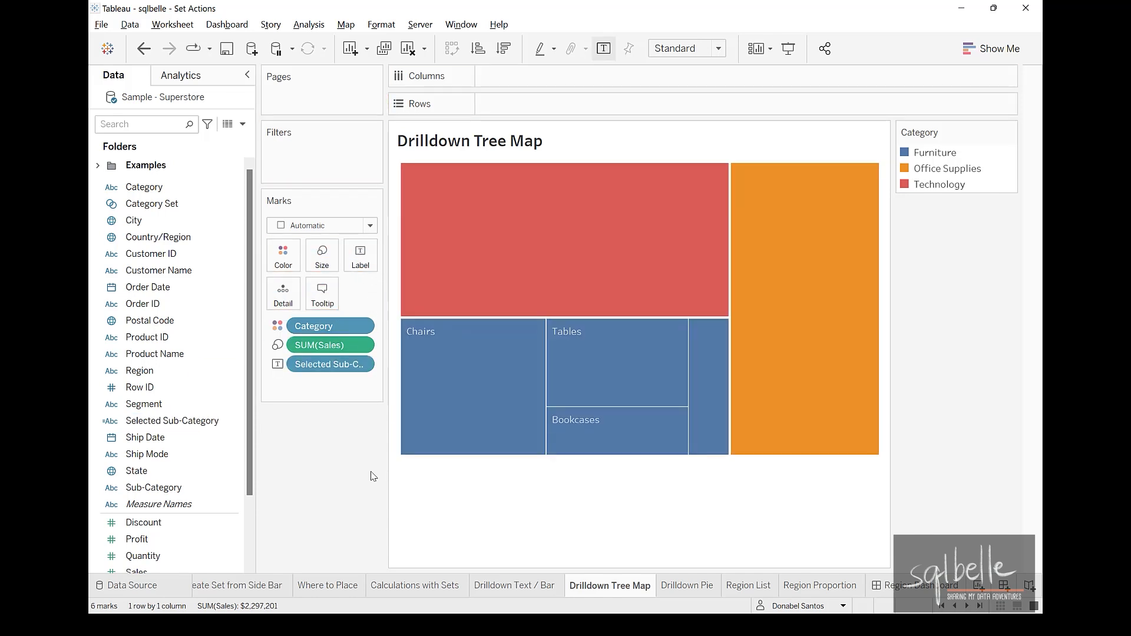
Try drilling into Technology on the tree map, and open the Category Set Action for editing.
{"action": "mouse_move", "coordinate": [527, 295]}
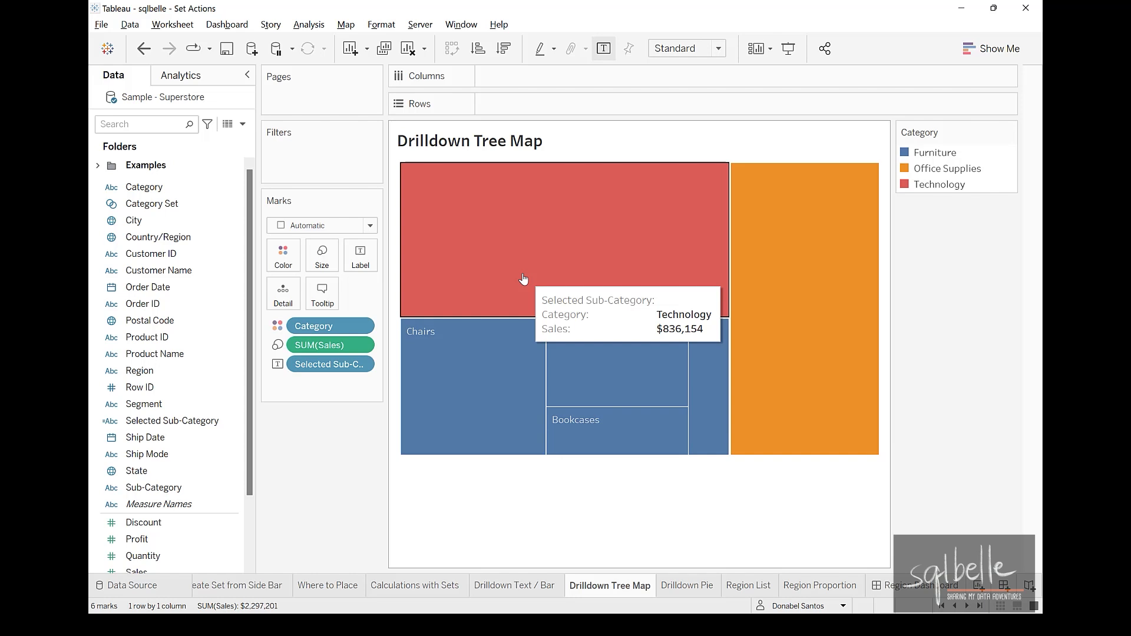
{"action": "left_click", "coordinate": [524, 279]}
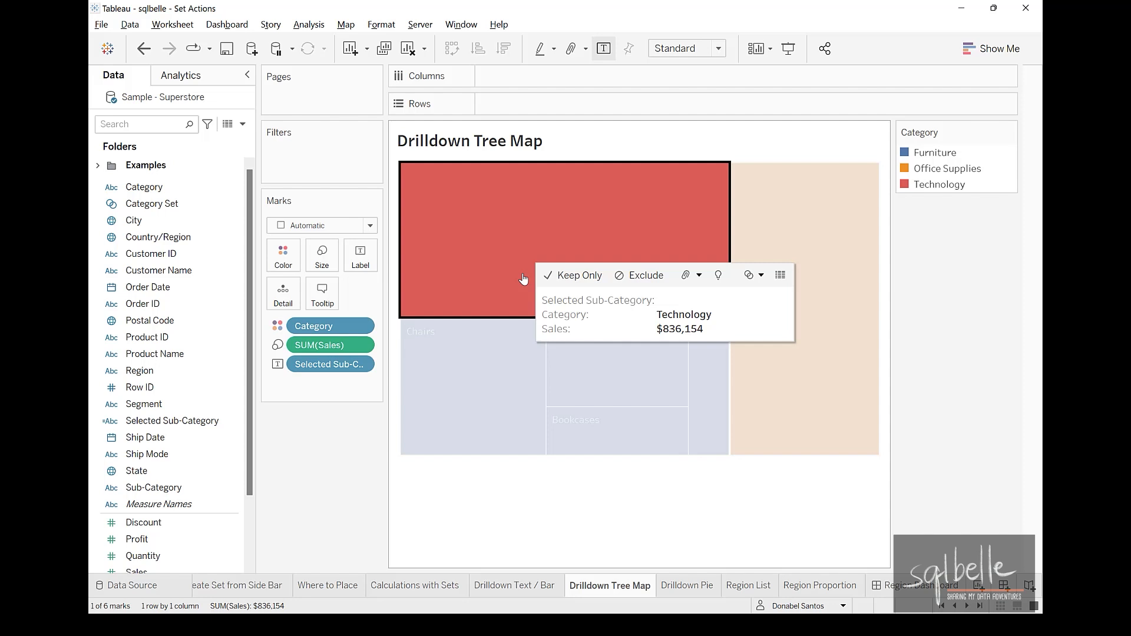
{"action": "left_click", "coordinate": [165, 27]}
{"action": "left_click", "coordinate": [184, 118]}
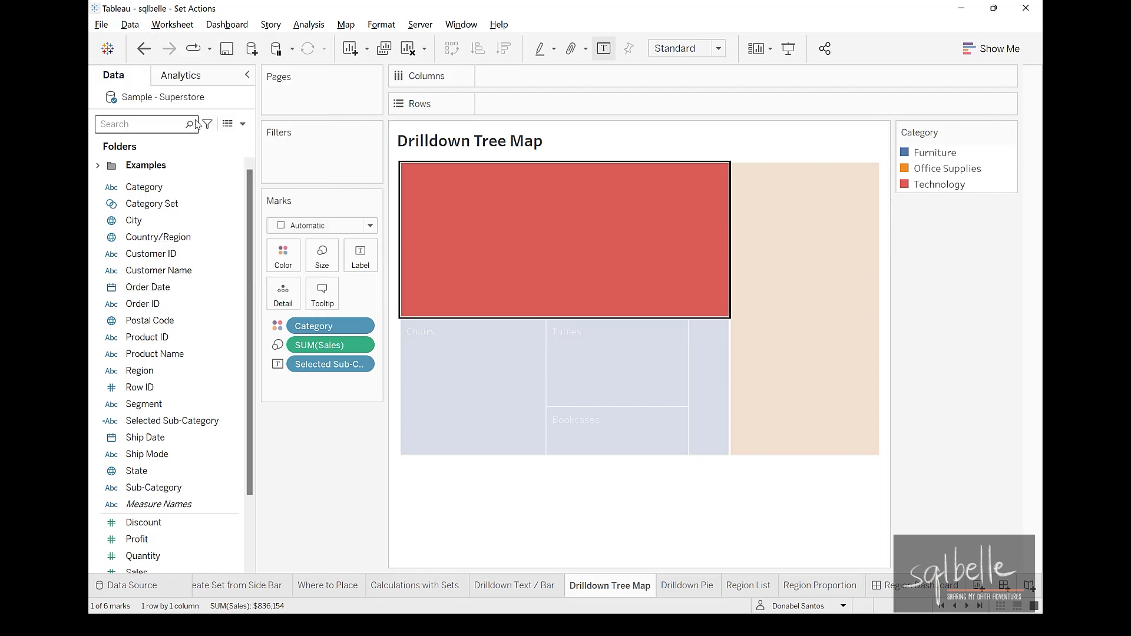
{"action": "left_click", "coordinate": [409, 282]}
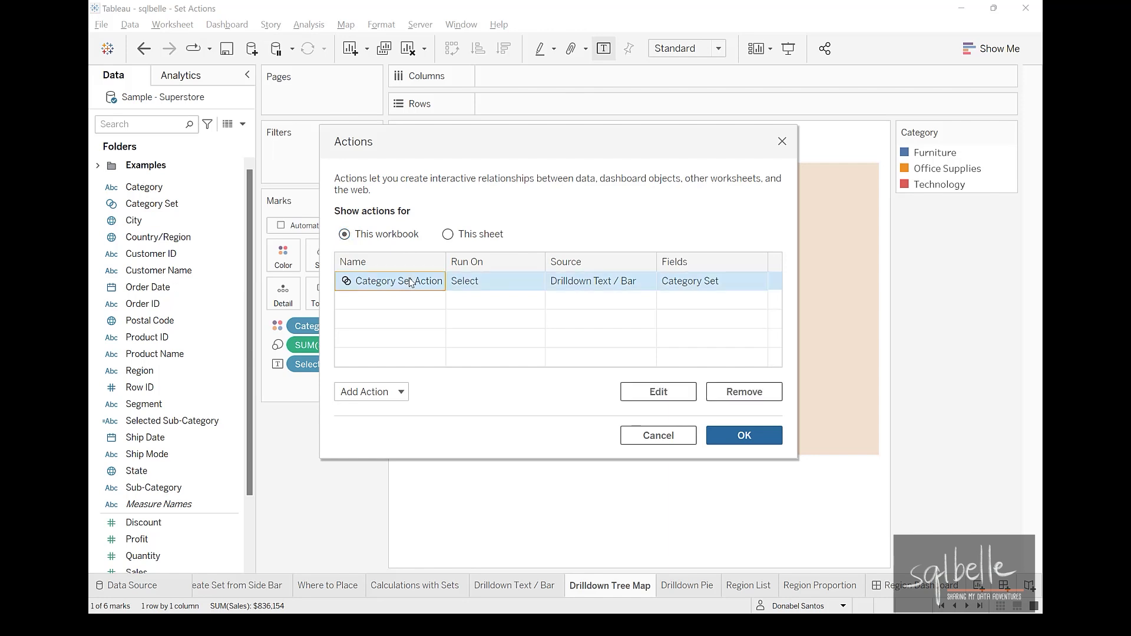
{"action": "left_click", "coordinate": [657, 392]}
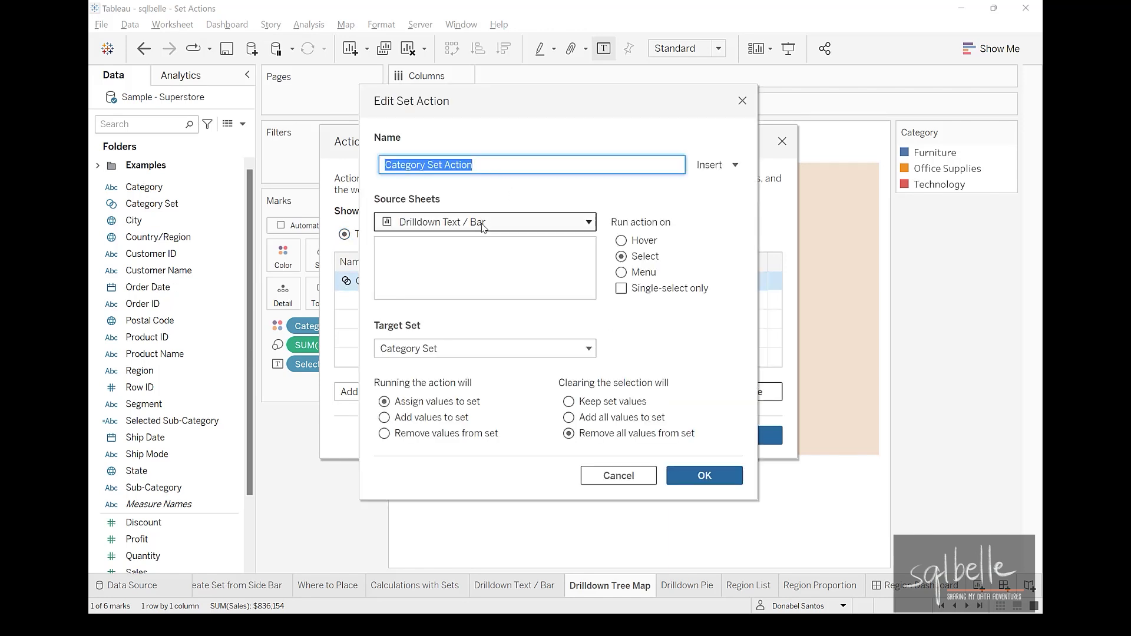
Set the action's source to Sample - Superstore, limited to the Drilldown Text / Bar and Drilldown Tree Map sheets, and save the action.
{"action": "left_click", "coordinate": [483, 223]}
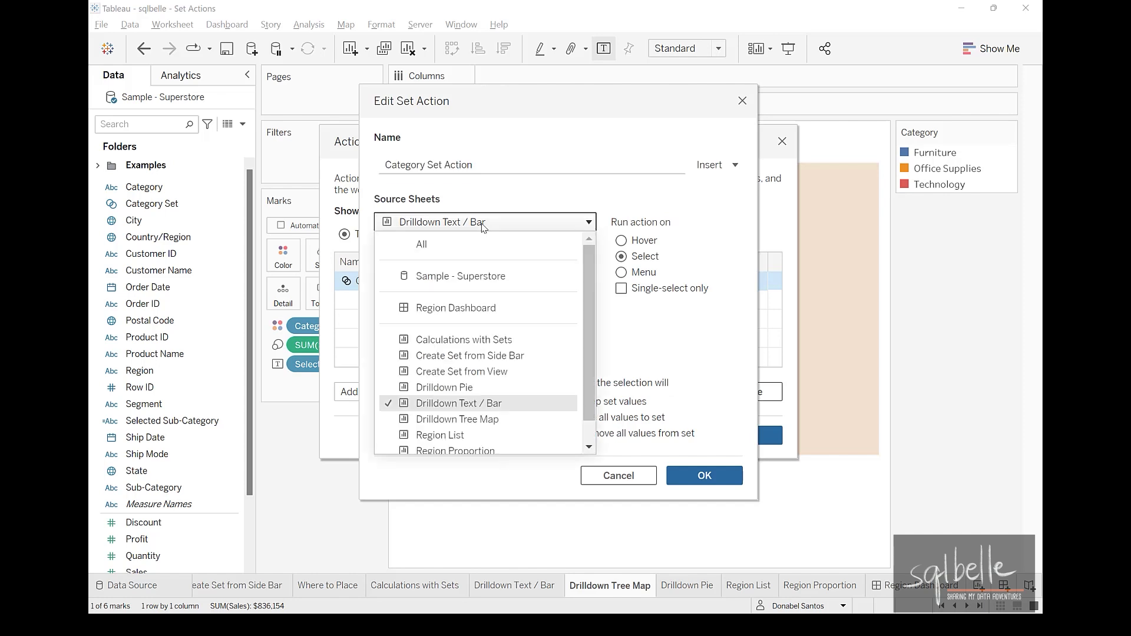
{"action": "left_click", "coordinate": [480, 277]}
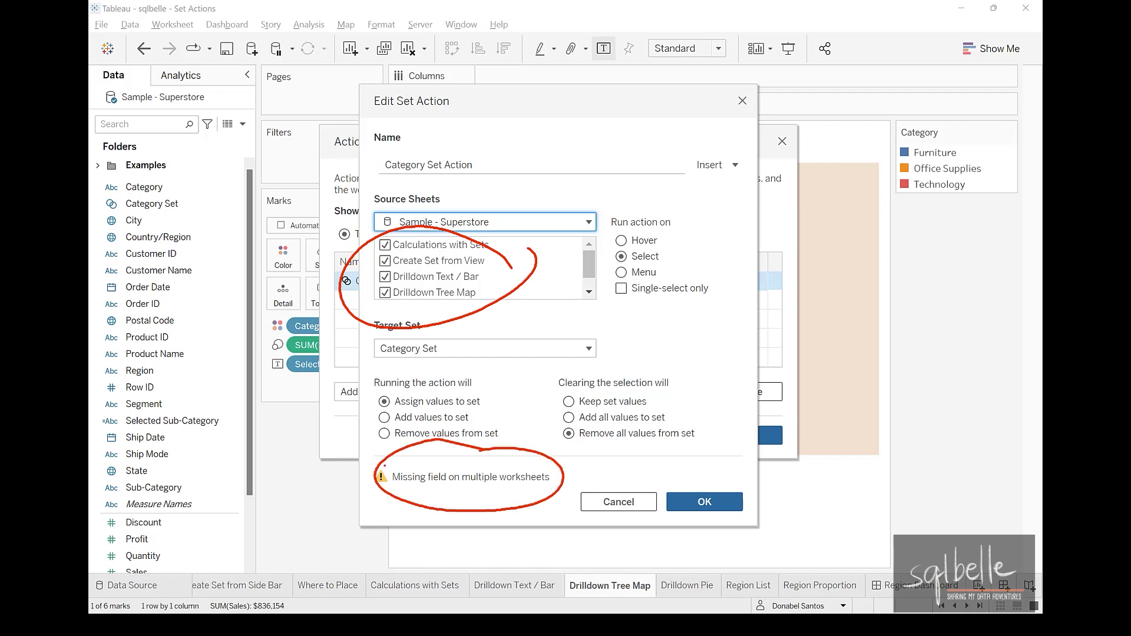
{"action": "left_click", "coordinate": [487, 247]}
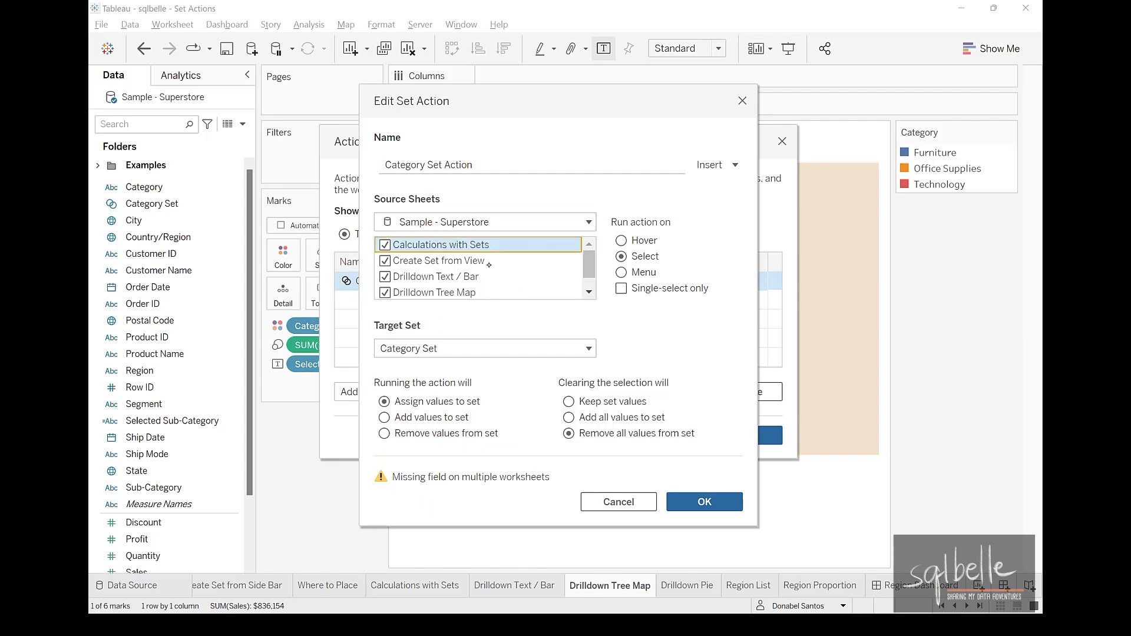
{"action": "left_click", "coordinate": [490, 290], "text": "shift"}
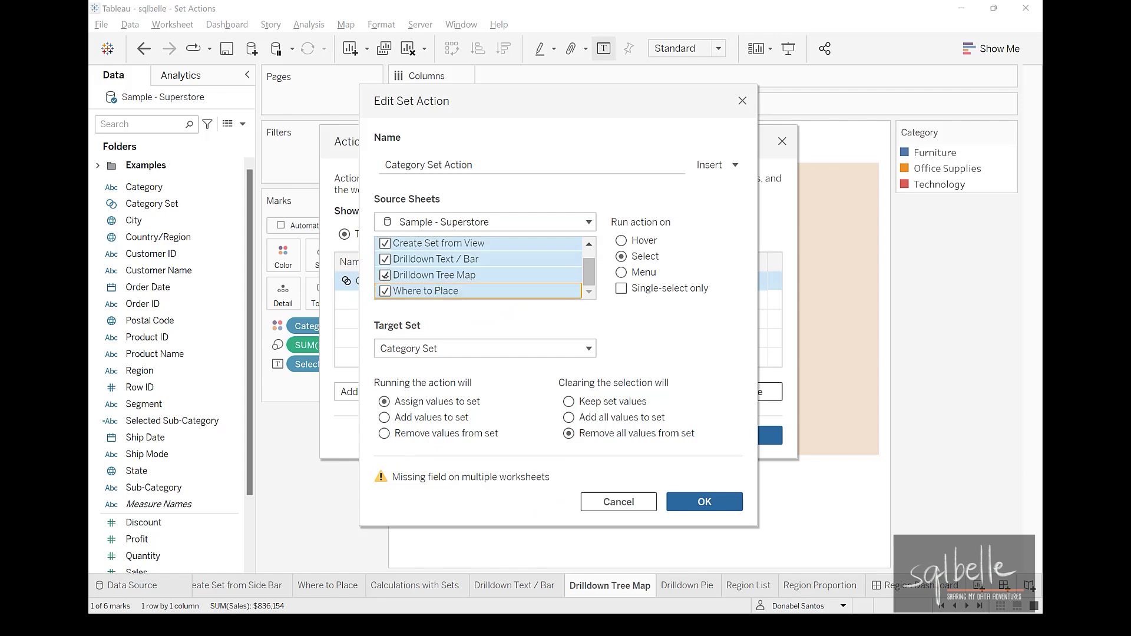
{"action": "key", "text": "space"}
{"action": "left_click", "coordinate": [416, 277]}
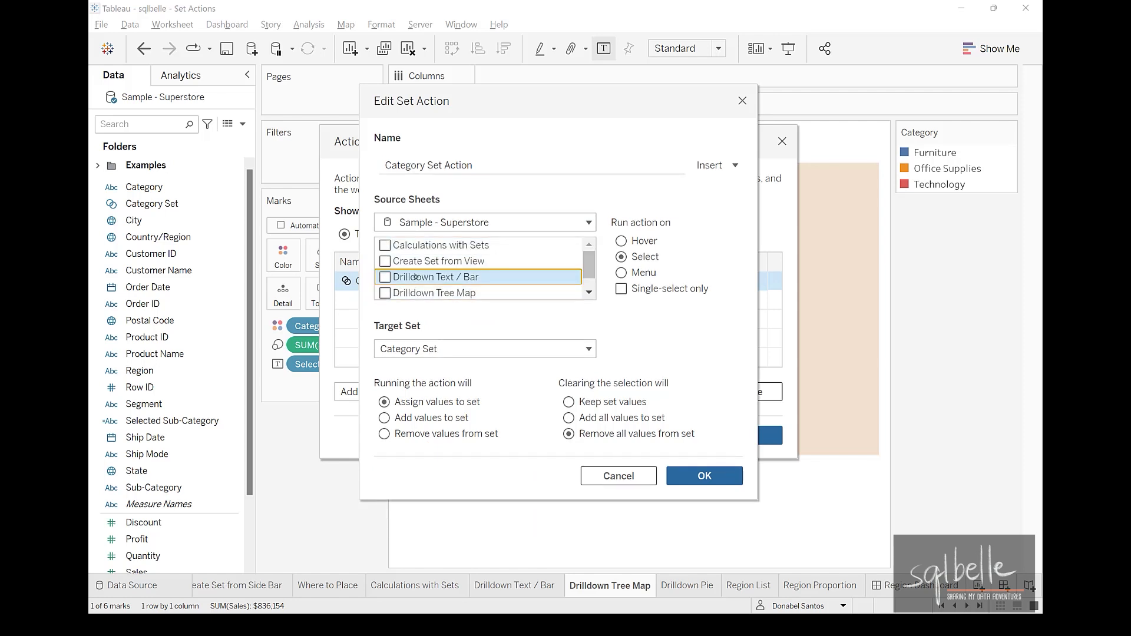
{"action": "left_click", "coordinate": [385, 277]}
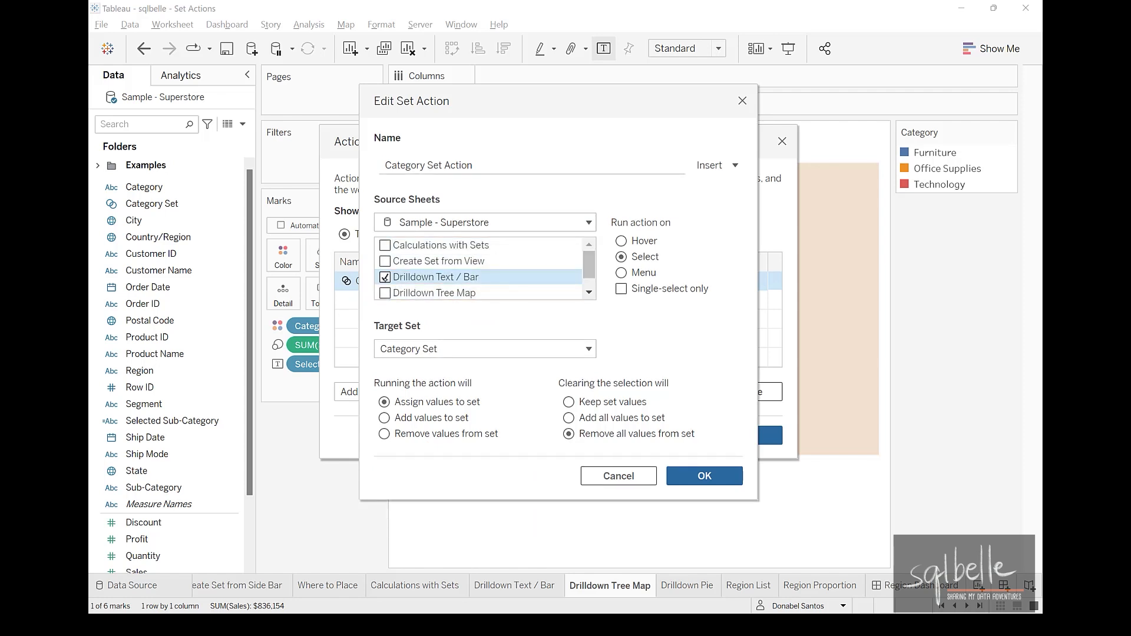
{"action": "left_click", "coordinate": [385, 294]}
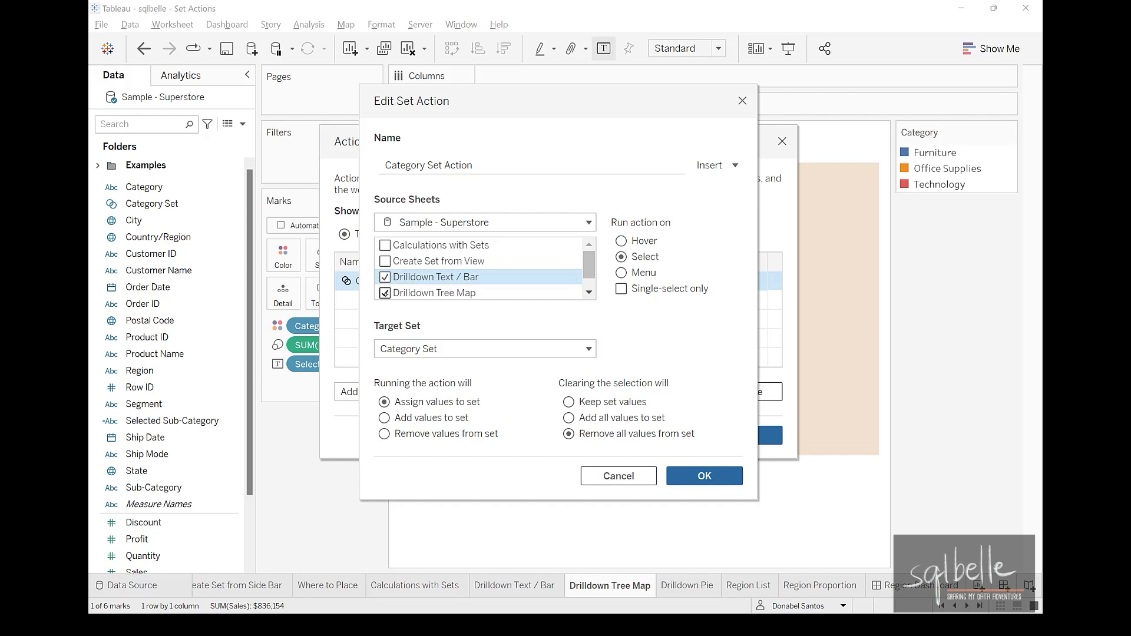
{"action": "left_click", "coordinate": [704, 476]}
{"action": "left_click", "coordinate": [733, 437]}
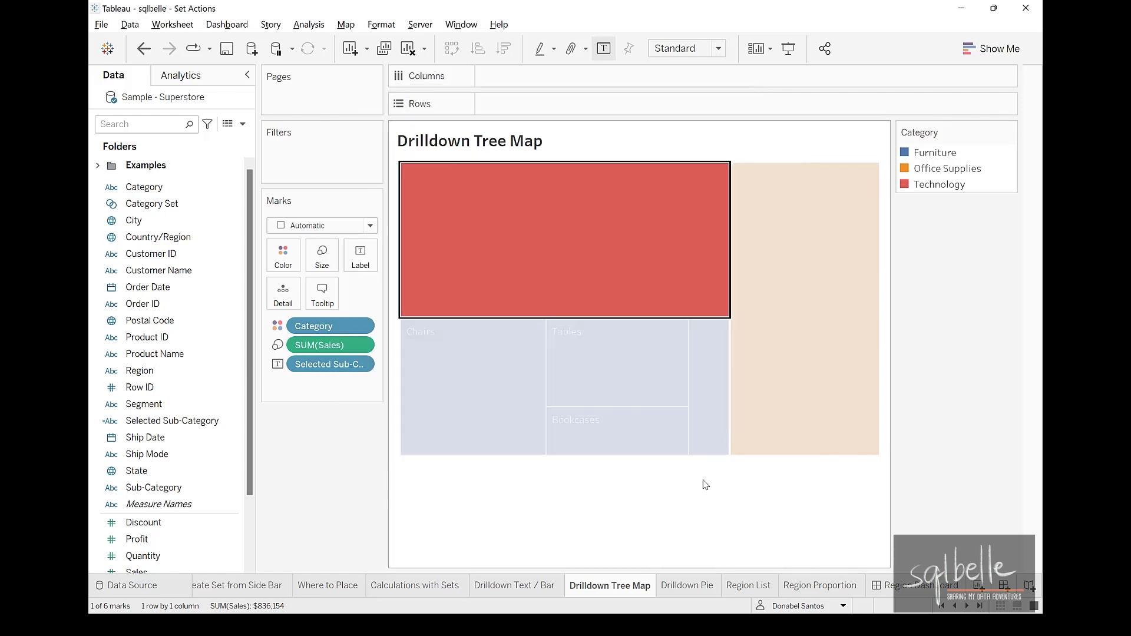
Test the tree map by drilling into Technology, Furniture and Office Supplies in turn, and clear the selection.
{"action": "left_click", "coordinate": [654, 533]}
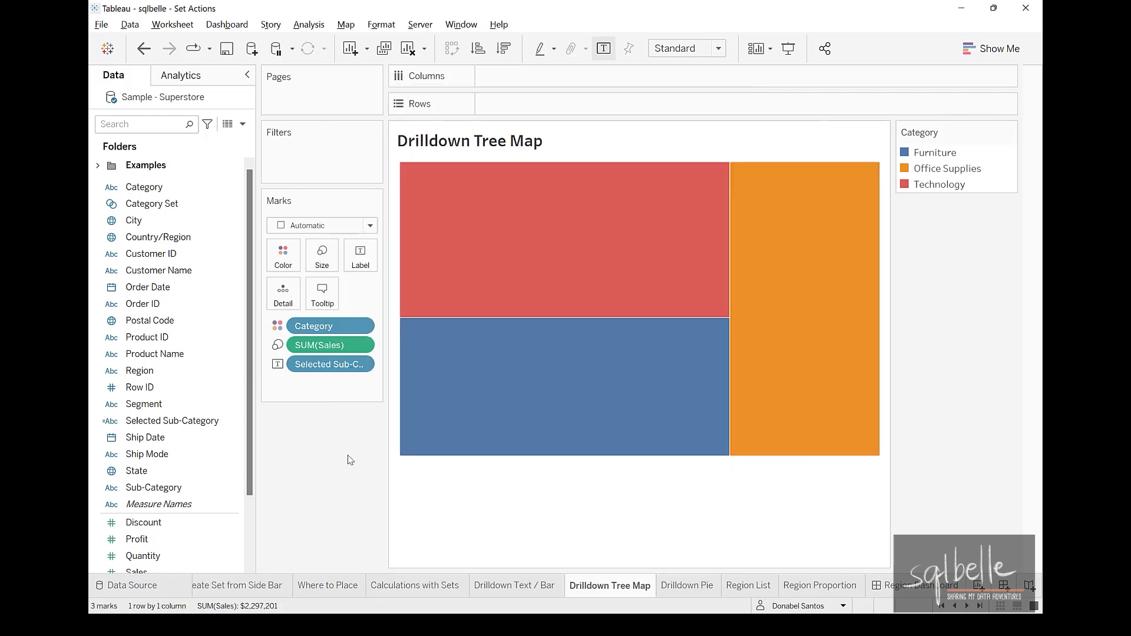
{"action": "left_click", "coordinate": [429, 271]}
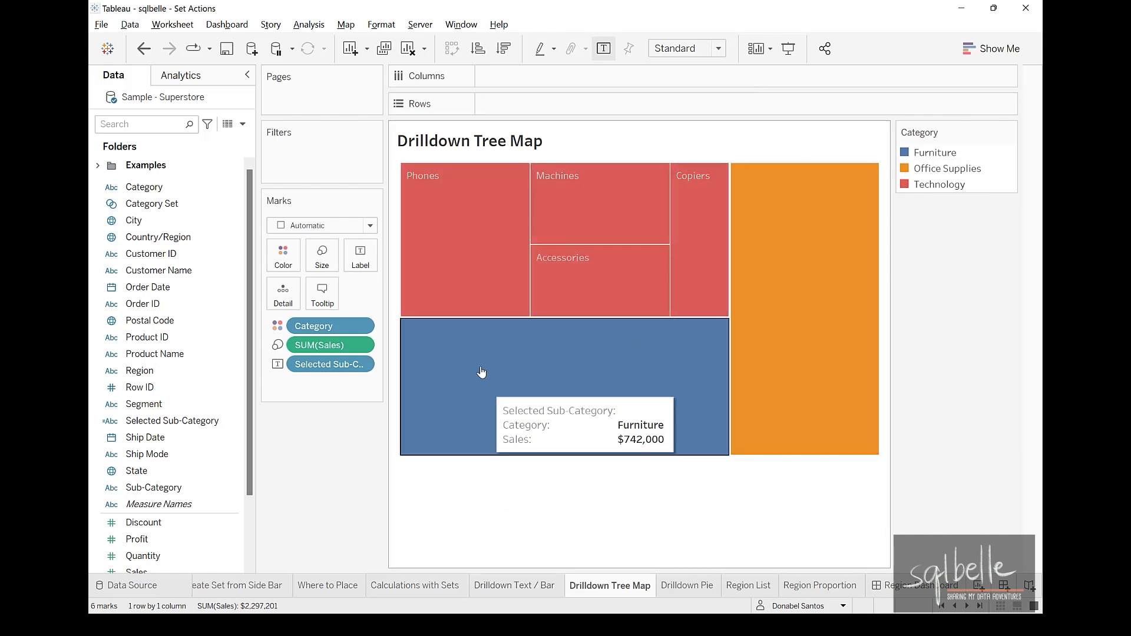
{"action": "left_click", "coordinate": [480, 366]}
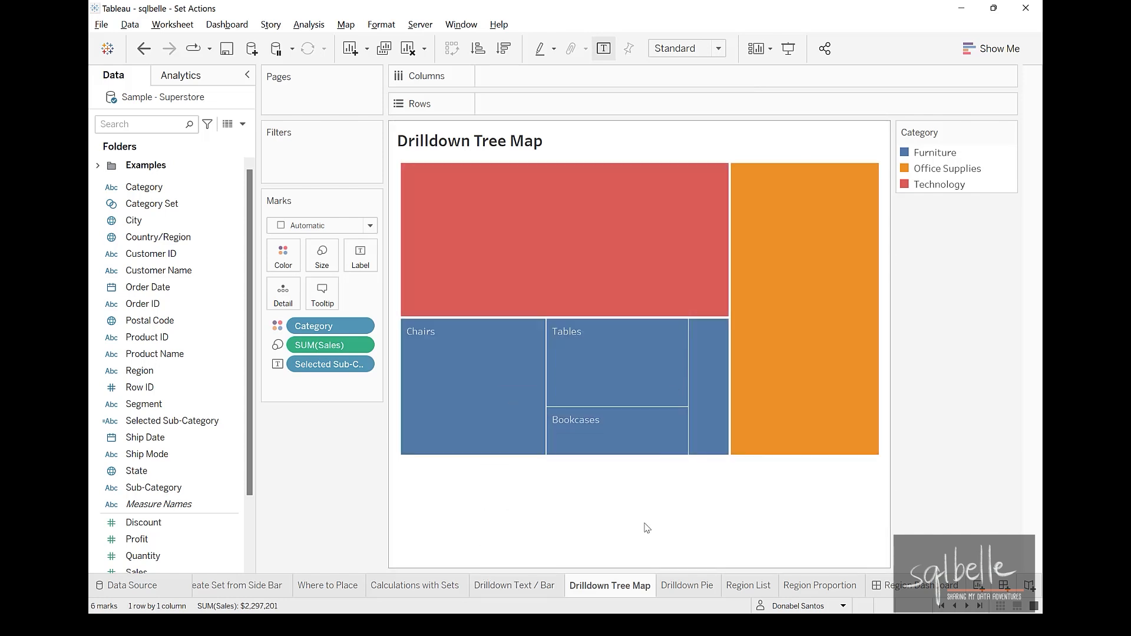
{"action": "left_click", "coordinate": [767, 281]}
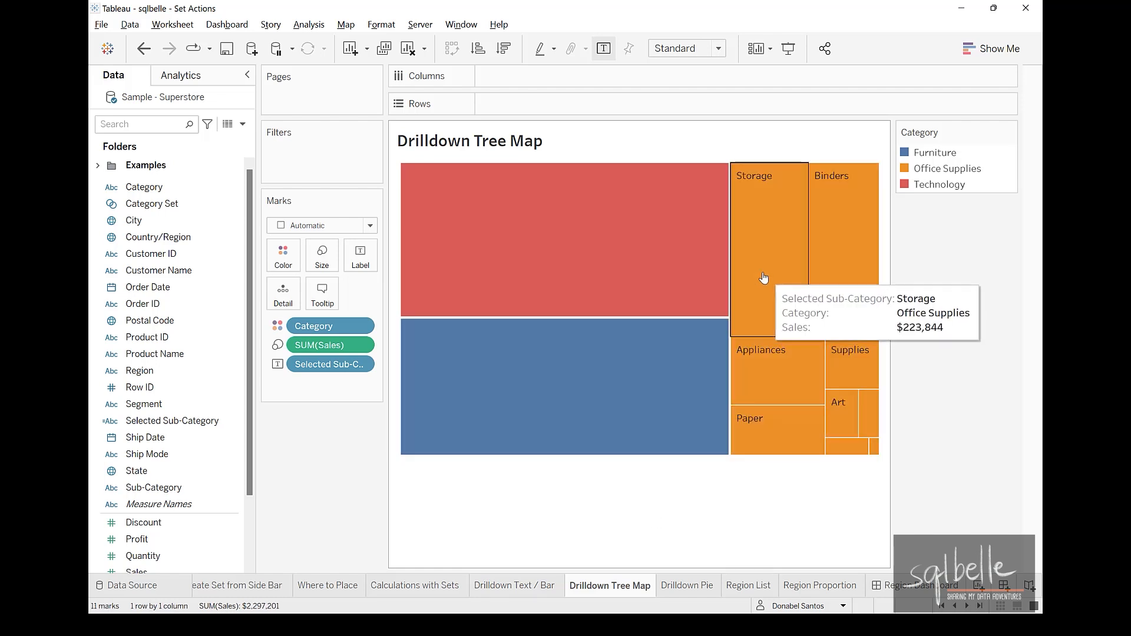
{"action": "left_click", "coordinate": [594, 487]}
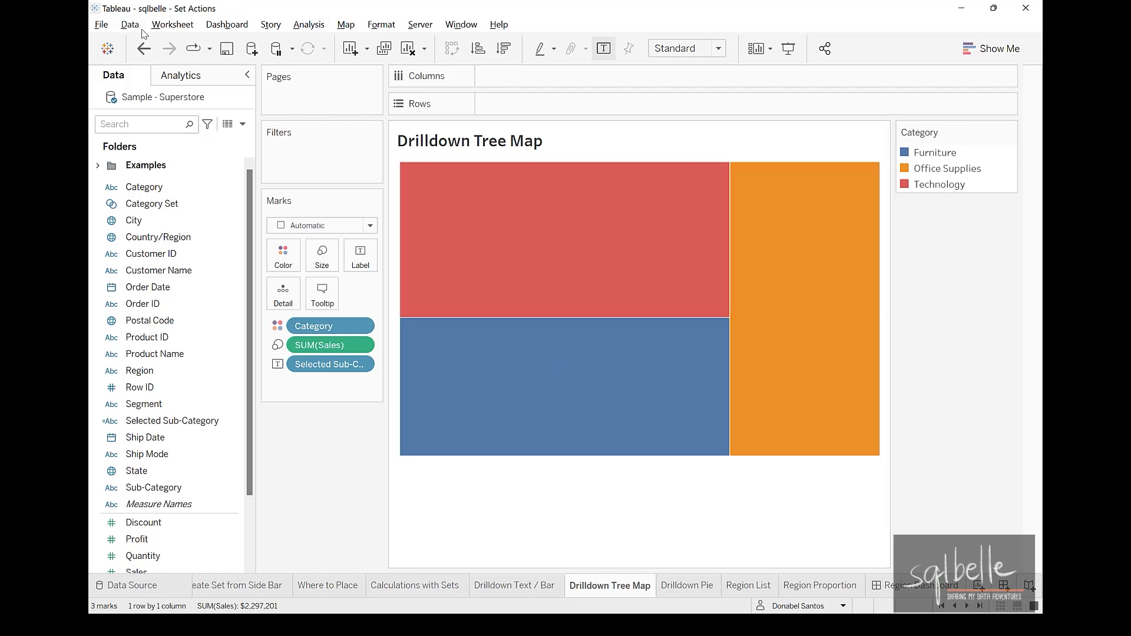
Set the view toolbar to Show on Hover and lasso Technology and Furniture together to expand both categories.
{"action": "left_click", "coordinate": [173, 24]}
{"action": "mouse_move", "coordinate": [213, 217]}
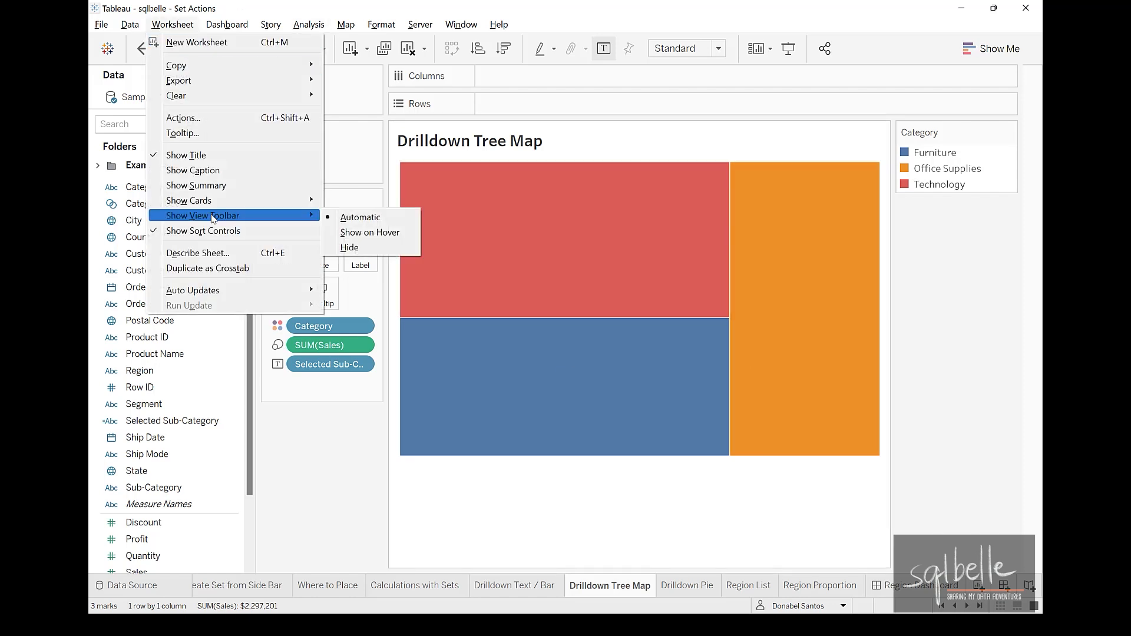
{"action": "left_click", "coordinate": [339, 230]}
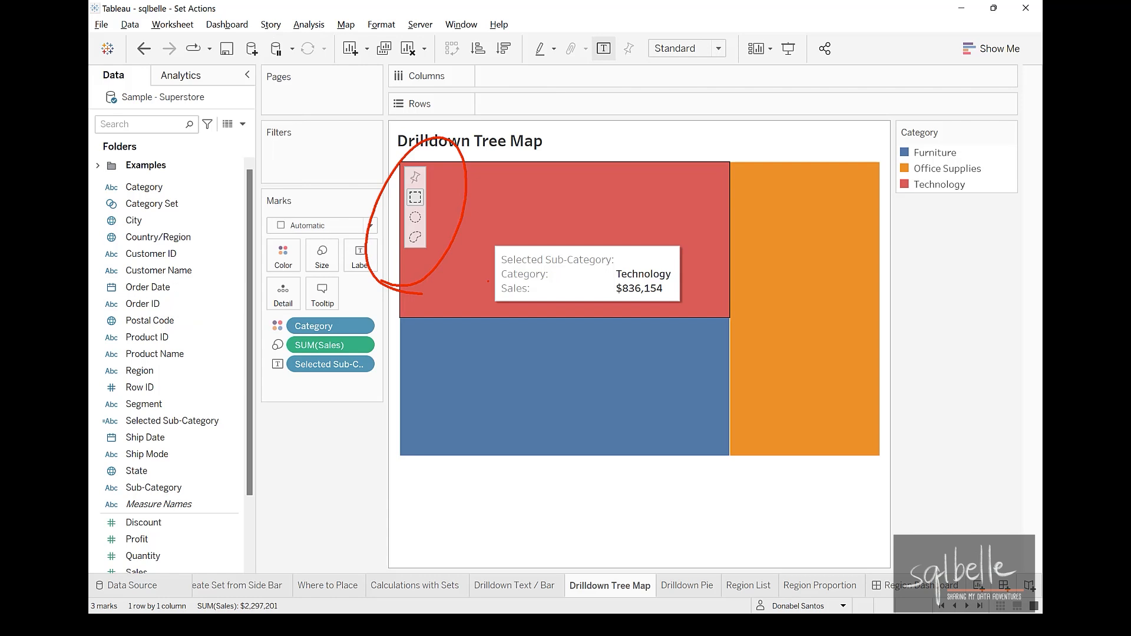
{"action": "left_click", "coordinate": [415, 237]}
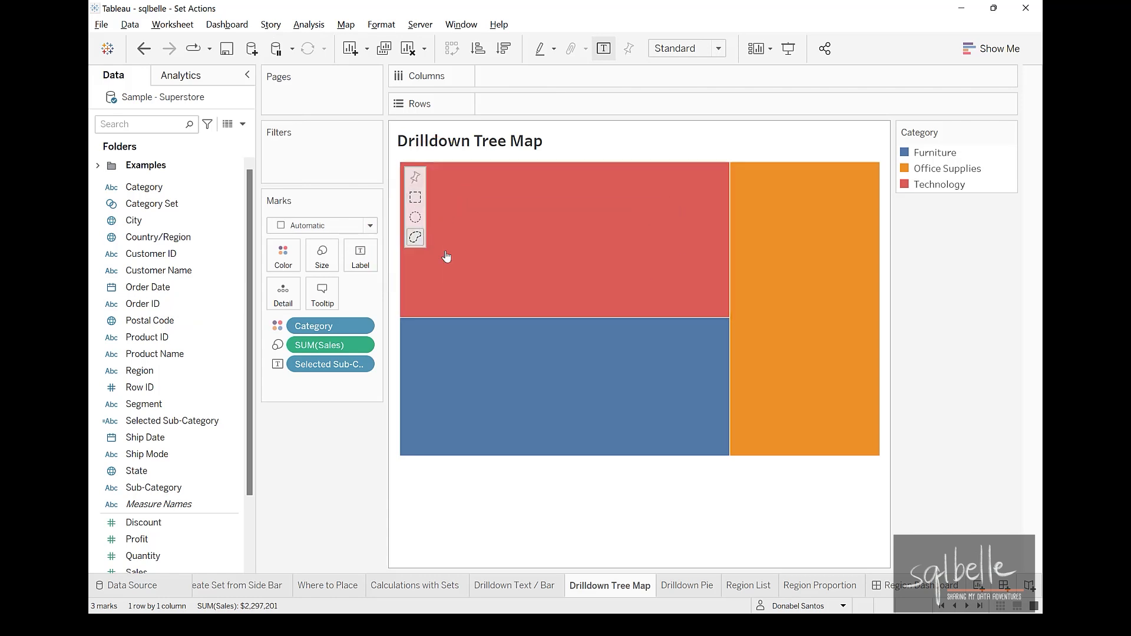
{"action": "mouse_move", "coordinate": [548, 279]}
{"action": "left_mouse_down"}
{"action": "mouse_move", "coordinate": [626, 399]}
{"action": "mouse_move", "coordinate": [538, 240]}
{"action": "mouse_move", "coordinate": [545, 250]}
{"action": "left_mouse_up"}
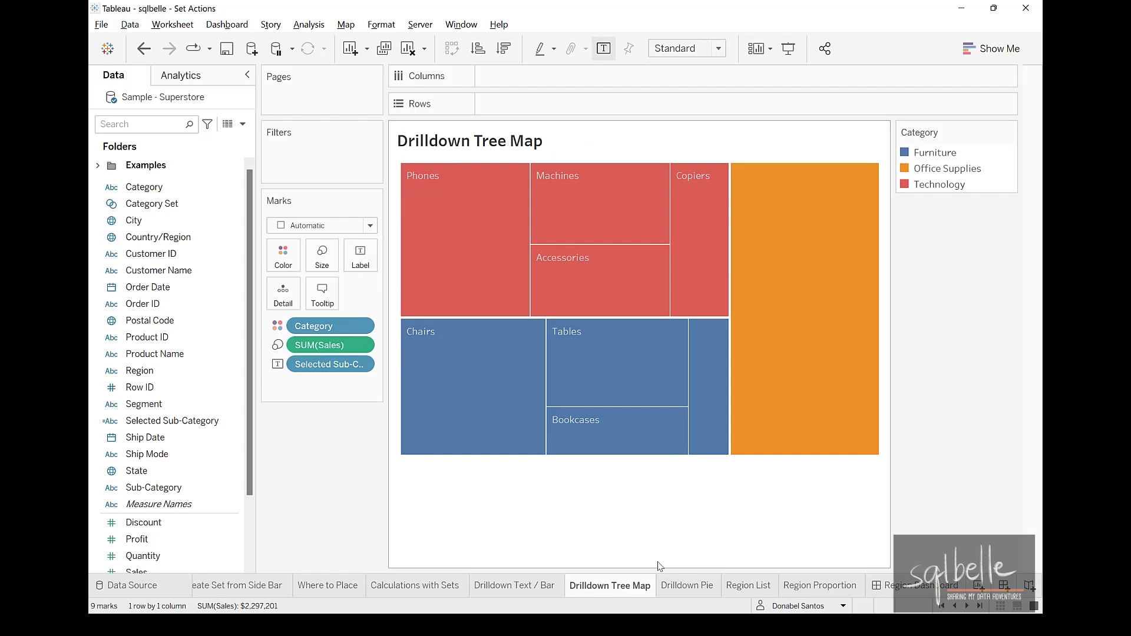
On the Drilldown Pie sheet, set the mark type to Pie and place Sales on Angle.
{"action": "left_click", "coordinate": [704, 585]}
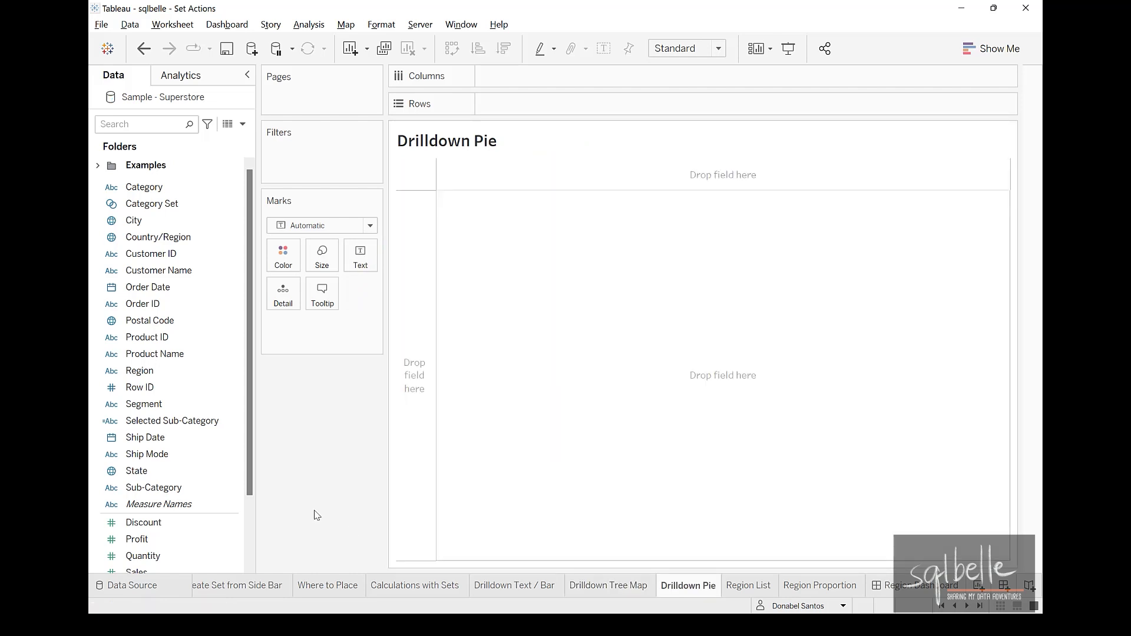
{"action": "left_click", "coordinate": [302, 227]}
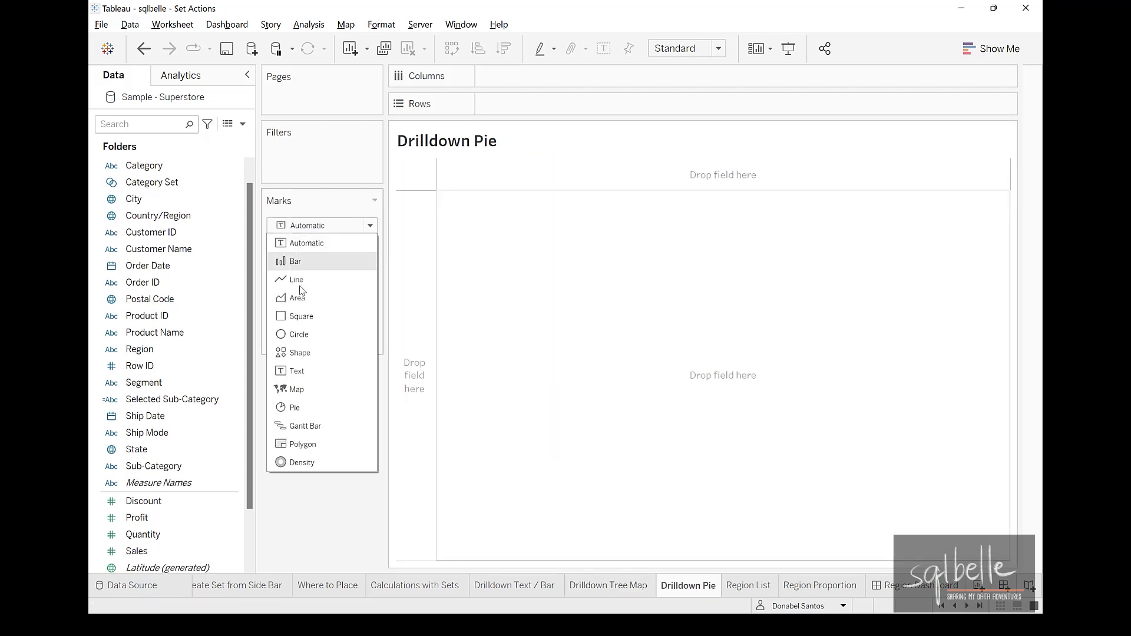
{"action": "left_click", "coordinate": [294, 407]}
{"action": "left_click_drag", "start_coordinate": [136, 550], "coordinate": [358, 292]}
Fit the pie chart to Entire View and increase the pie's mark size.
{"action": "left_click", "coordinate": [687, 49]}
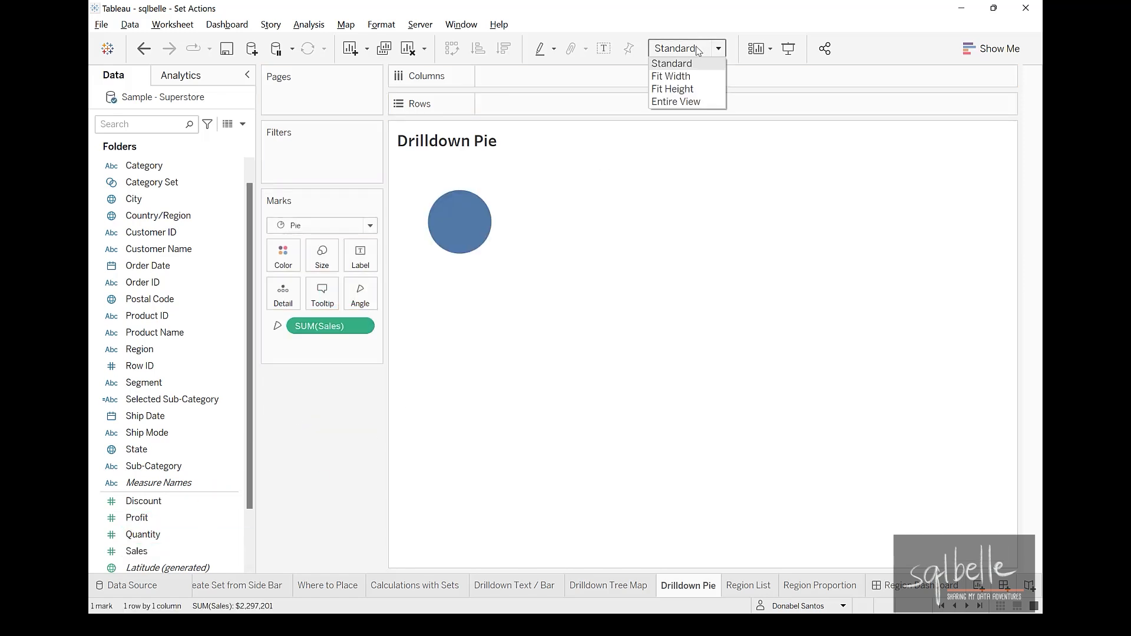
{"action": "left_click", "coordinate": [683, 102]}
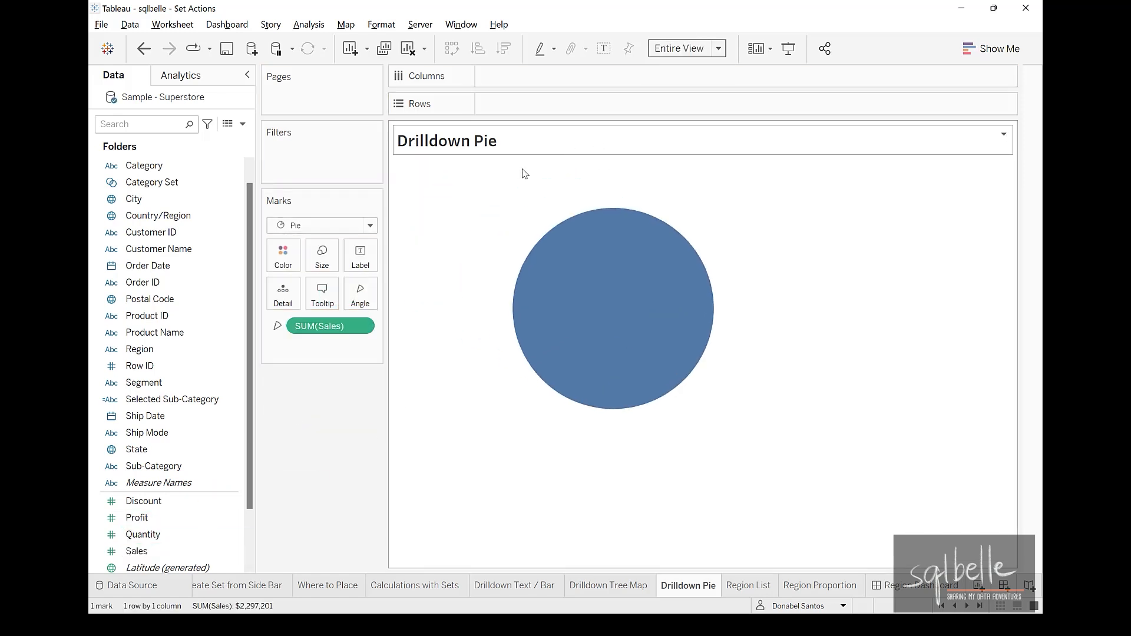
{"action": "left_click", "coordinate": [322, 254]}
{"action": "left_click", "coordinate": [378, 295]}
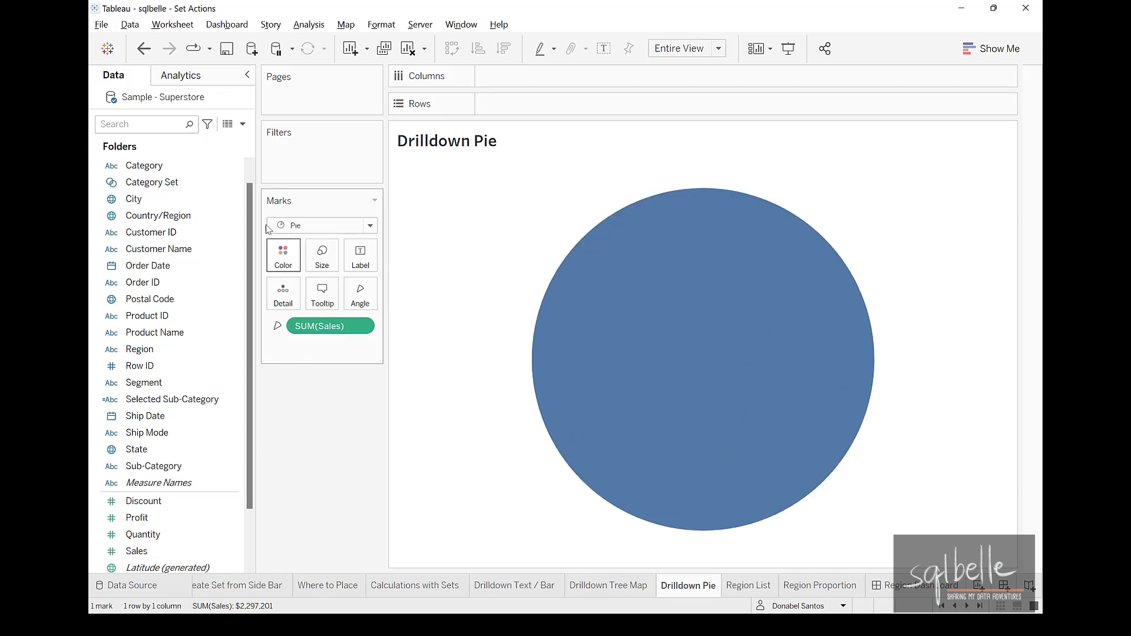
Color the pie by Category and label its slices with Selected Sub-Category.
{"action": "scroll", "coordinate": [252, 180], "scroll_direction": "up", "scroll_amount": 1}
{"action": "left_click_drag", "start_coordinate": [150, 188], "coordinate": [283, 260]}
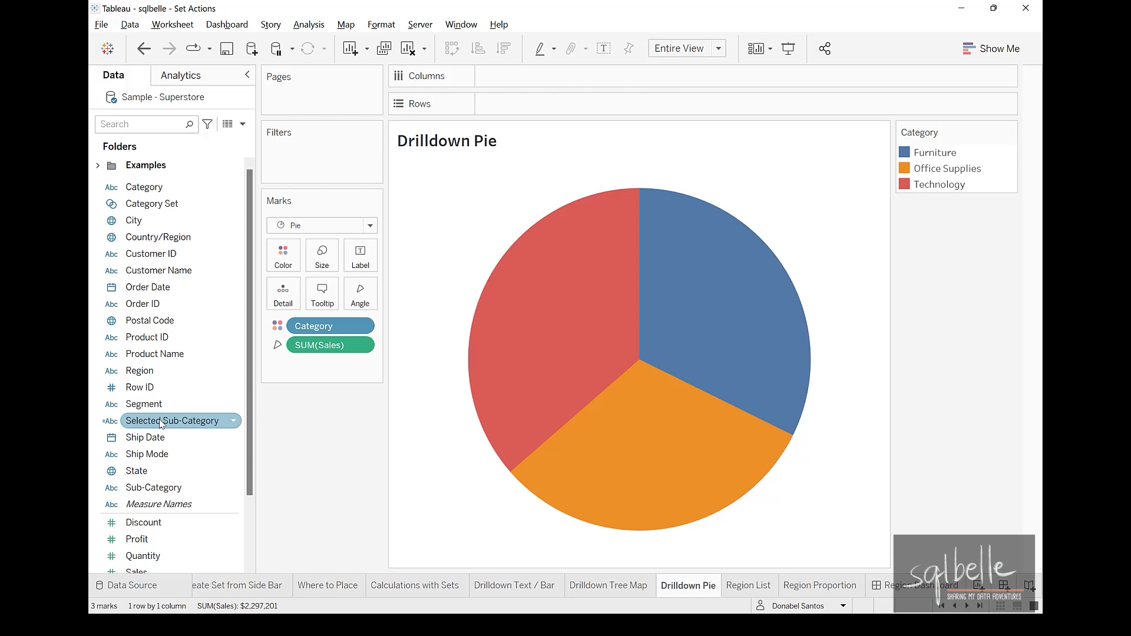
{"action": "left_click_drag", "start_coordinate": [160, 423], "coordinate": [361, 254]}
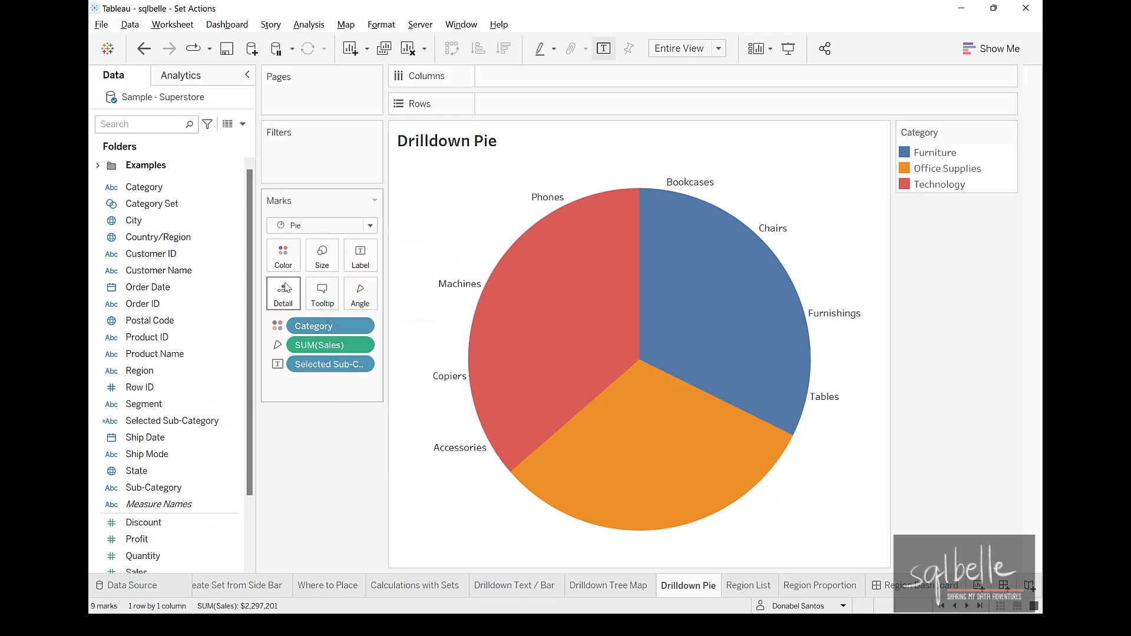
Give the pie slices a white border.
{"action": "left_click", "coordinate": [283, 257]}
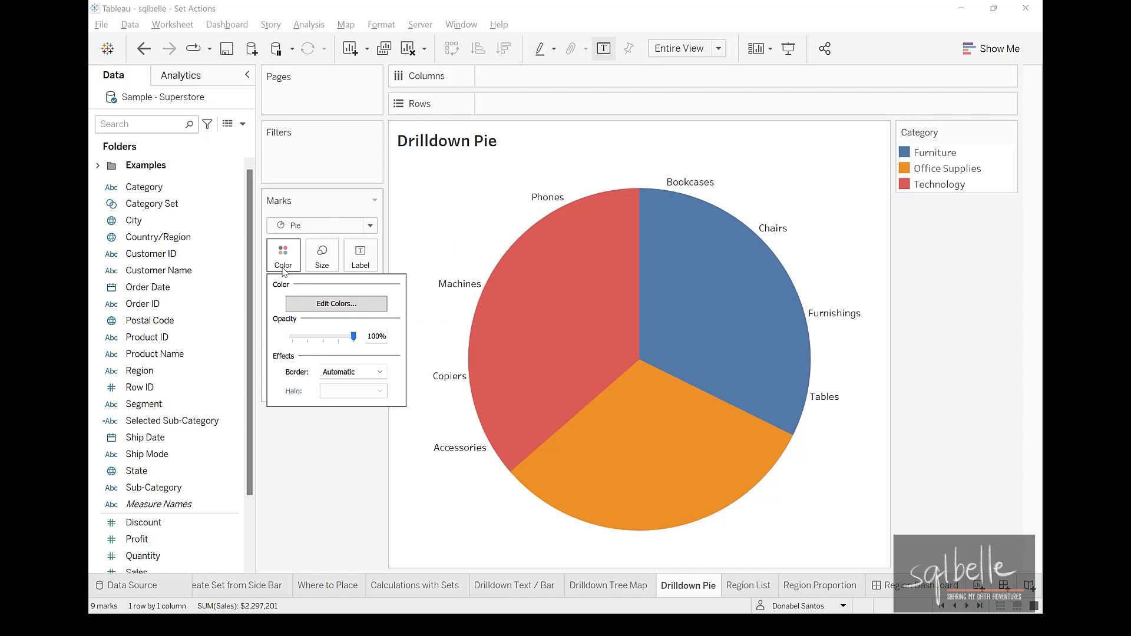
{"action": "left_click", "coordinate": [348, 377]}
{"action": "left_click", "coordinate": [346, 425]}
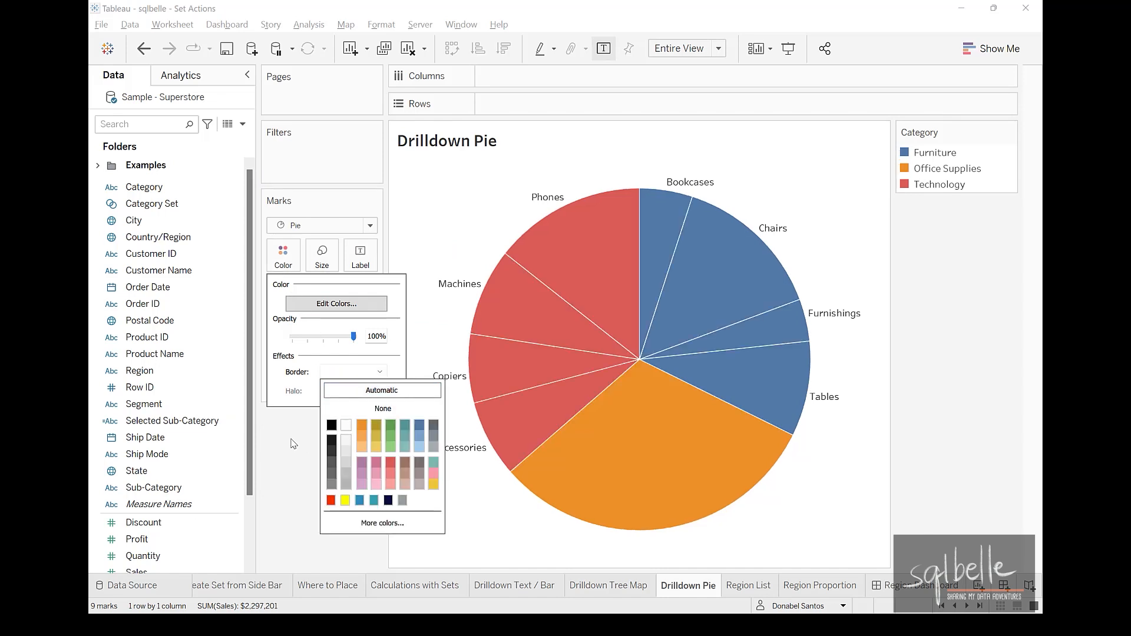
{"action": "left_click", "coordinate": [282, 443]}
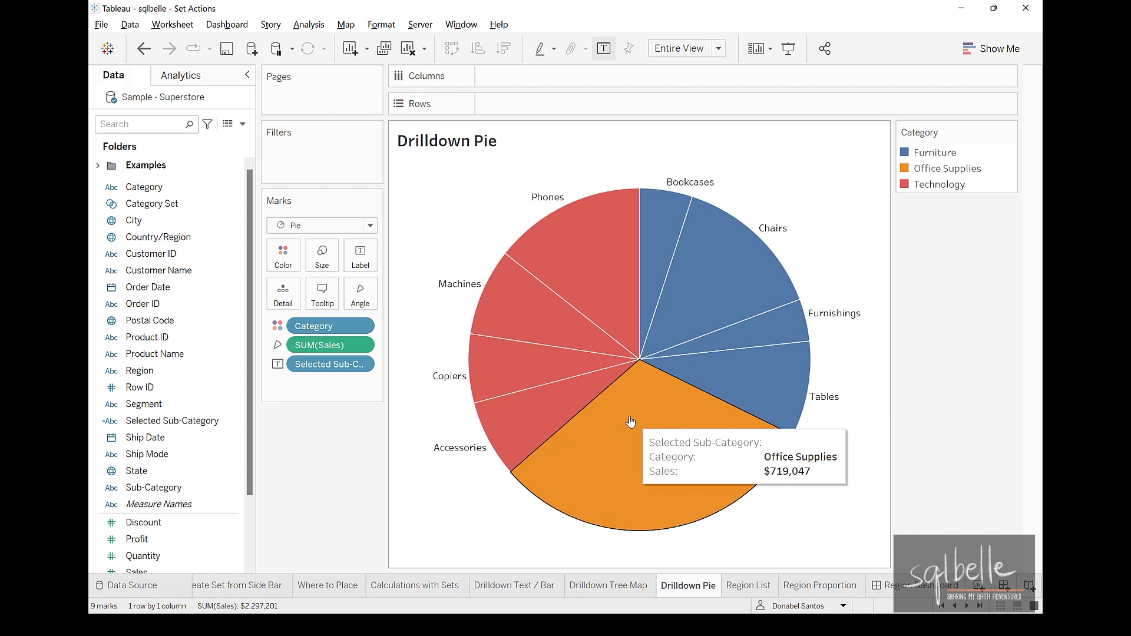
Test the pie drilldown by selecting Office Supplies, Technology and Furniture in turn.
{"action": "left_click", "coordinate": [631, 422]}
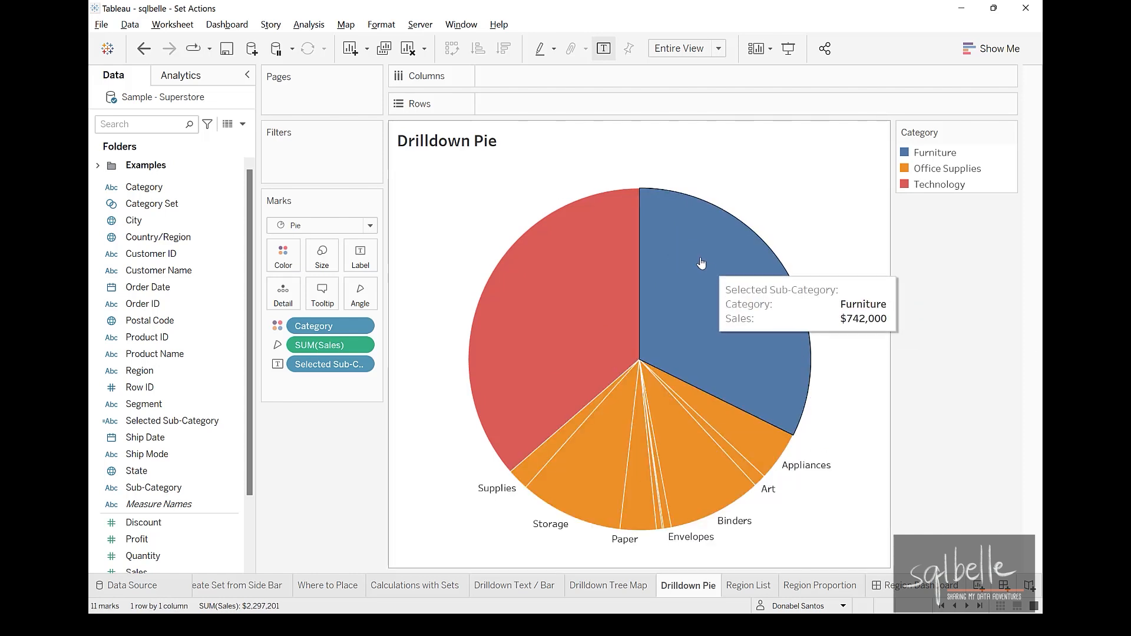
{"action": "left_click", "coordinate": [595, 285]}
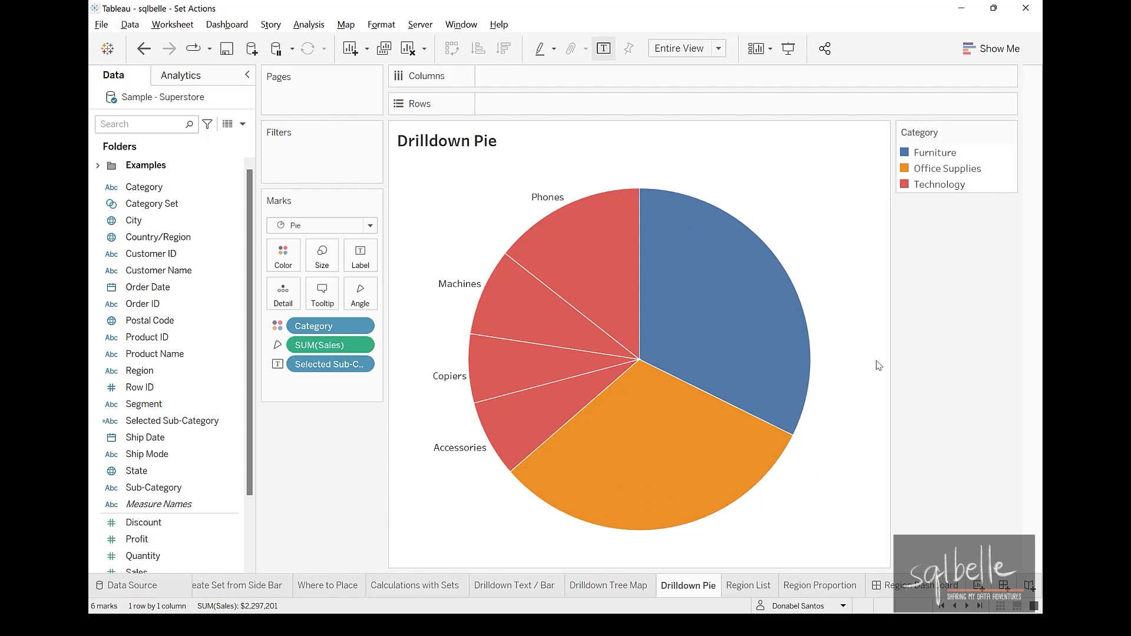
{"action": "left_click", "coordinate": [715, 314]}
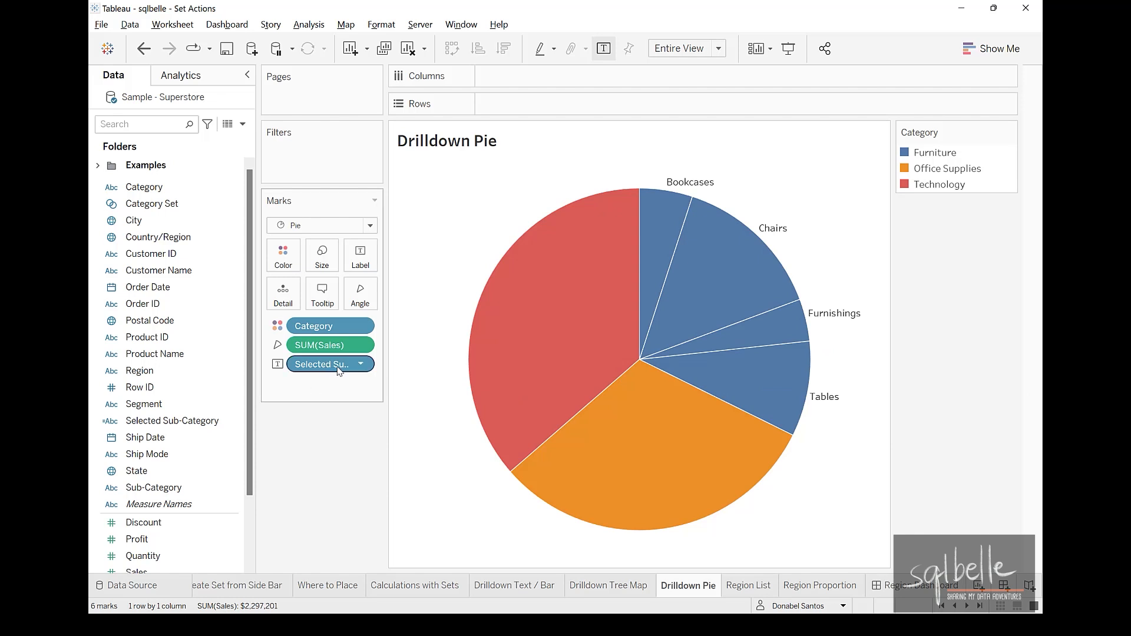
Widen the Marks card, then add a second copy of Selected Sub-Category to the pie's marks and assign it to Color.
{"action": "left_click_drag", "start_coordinate": [387, 340], "coordinate": [417, 340]}
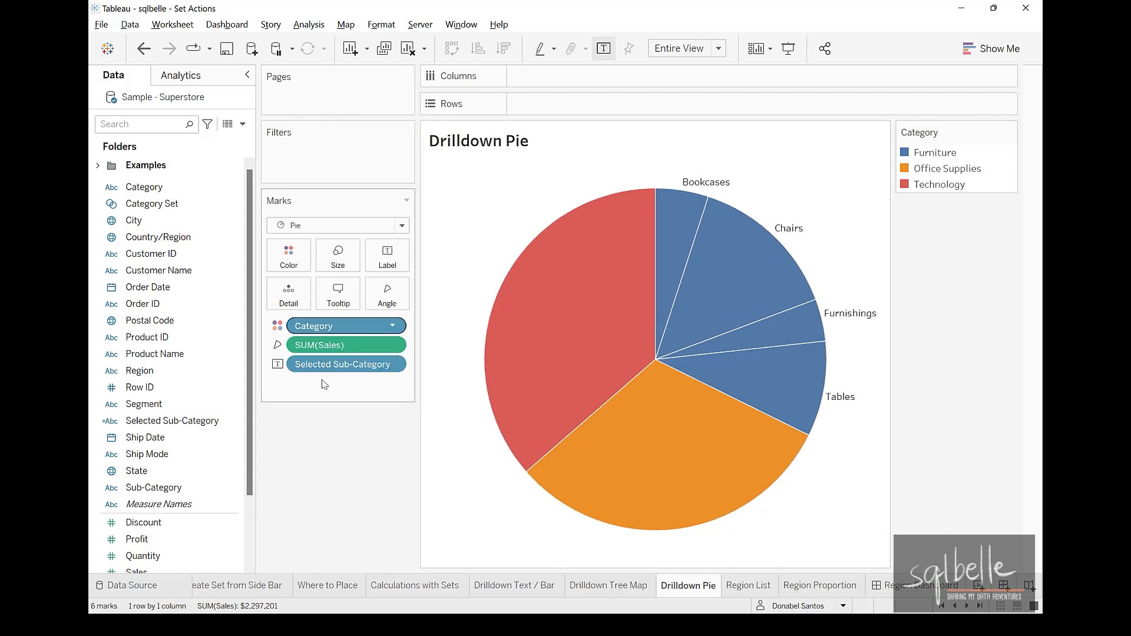
{"action": "left_click_drag", "start_coordinate": [321, 364], "coordinate": [333, 474]}
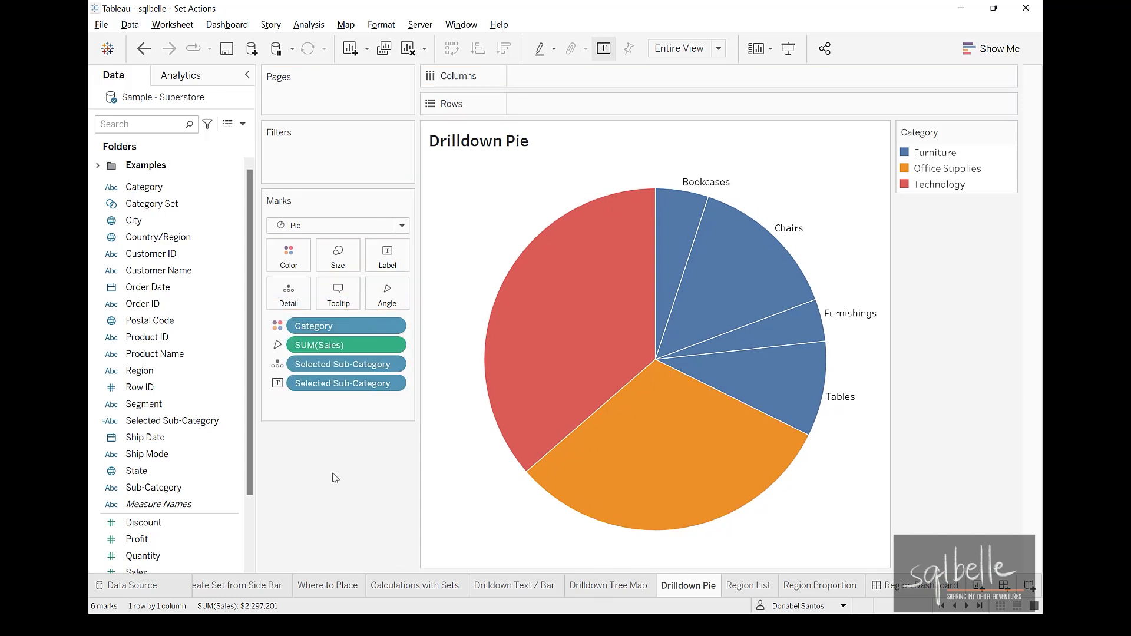
{"action": "left_click", "coordinate": [278, 368]}
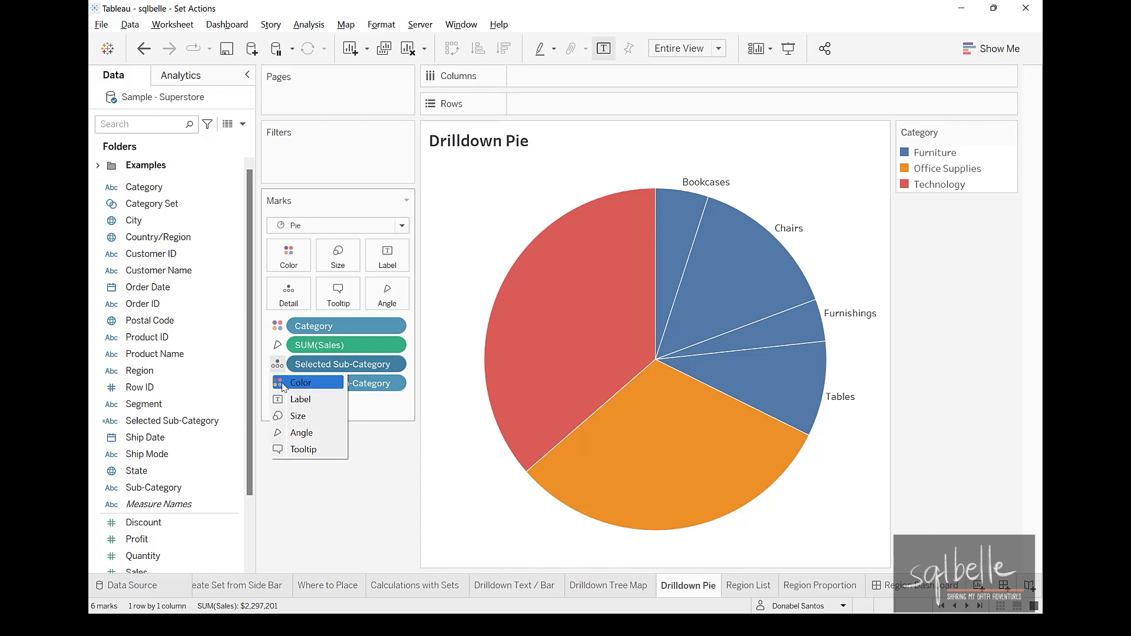
{"action": "left_click", "coordinate": [300, 383]}
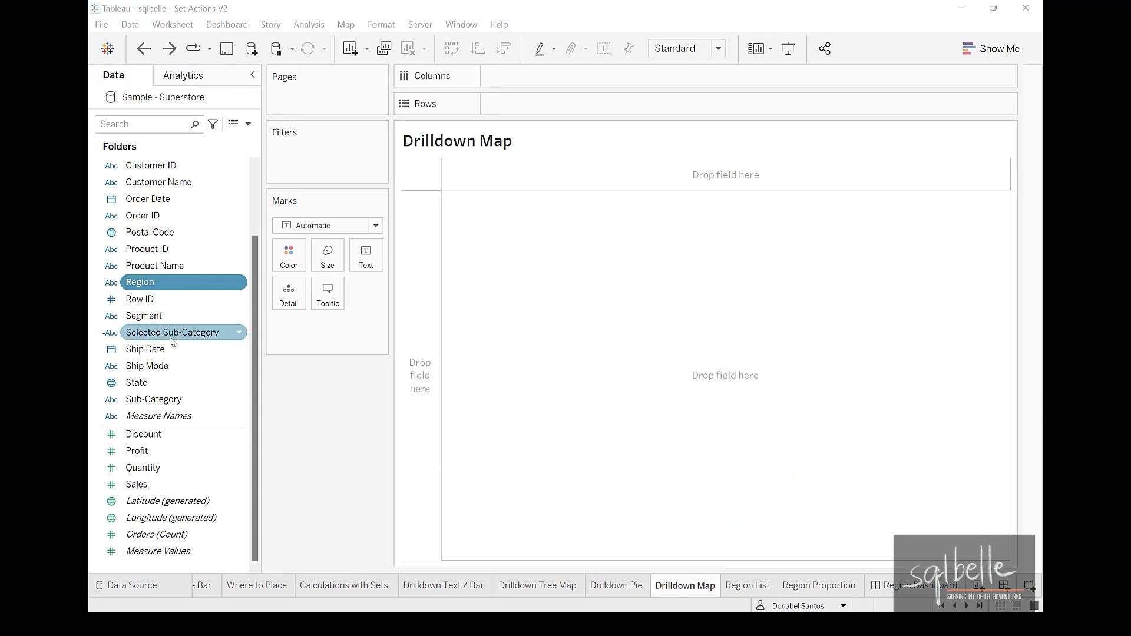
On the Drilldown Map sheet, build a filled map of State with the mark type Map, colored by Region.
{"action": "double_click", "coordinate": [137, 382]}
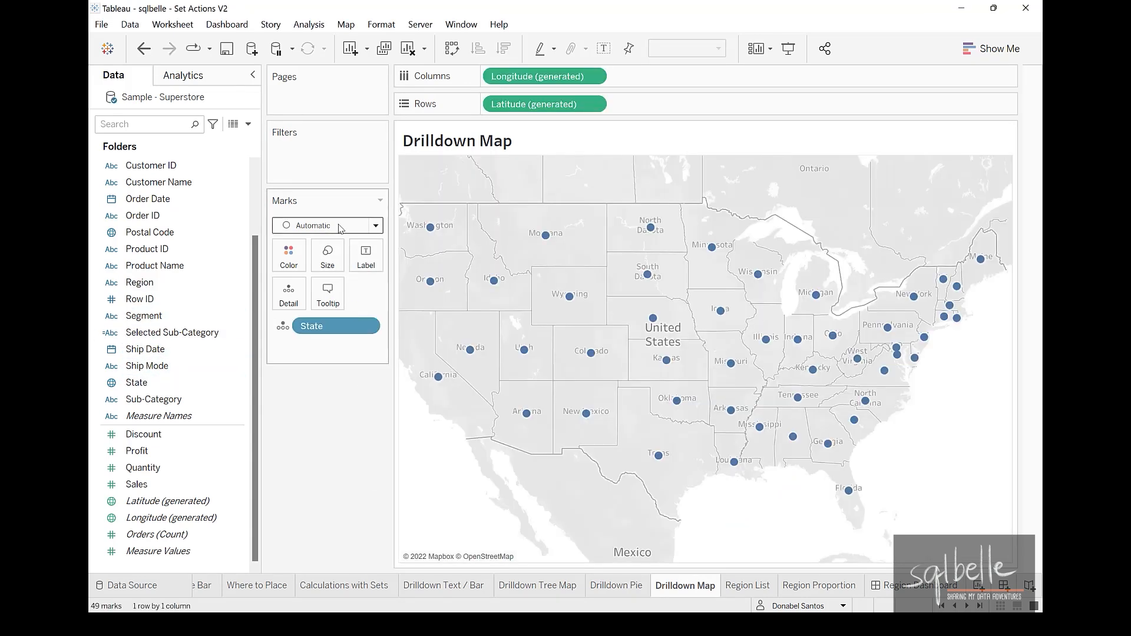
{"action": "left_click", "coordinate": [339, 228]}
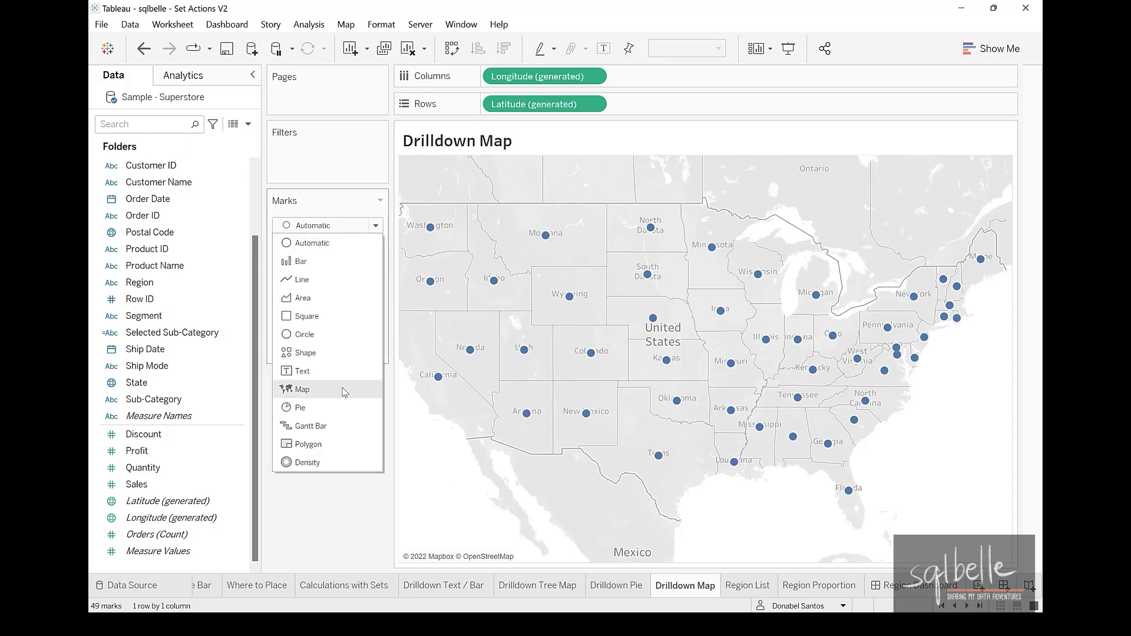
{"action": "left_click", "coordinate": [306, 389]}
{"action": "left_click_drag", "start_coordinate": [144, 290], "coordinate": [289, 258]}
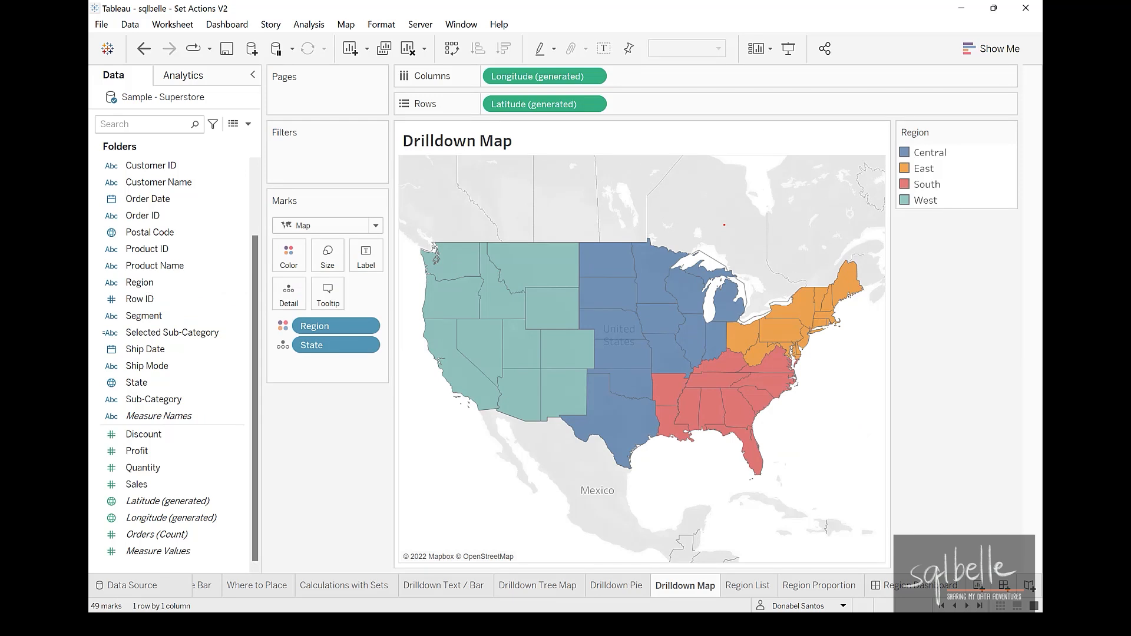
{"action": "mouse_move", "coordinate": [616, 156]}
{"action": "left_mouse_down"}
{"action": "mouse_move", "coordinate": [586, 173]}
{"action": "mouse_move", "coordinate": [564, 240]}
{"action": "left_mouse_up"}
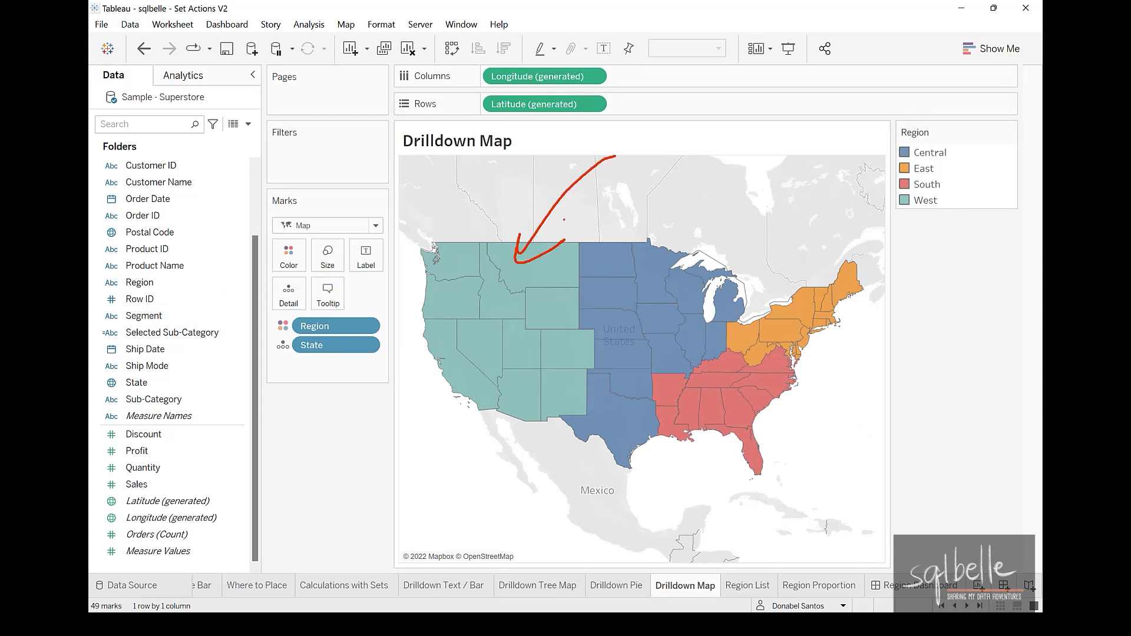
{"action": "mouse_move", "coordinate": [166, 265]}
{"action": "left_mouse_down"}
{"action": "mouse_move", "coordinate": [151, 294]}
{"action": "mouse_move", "coordinate": [175, 281]}
{"action": "left_mouse_up"}
{"action": "key", "text": "Escape"}
Try to map Region alone by removing State from the marks, and undo the removal.
{"action": "left_click_drag", "start_coordinate": [321, 346], "coordinate": [328, 467]}
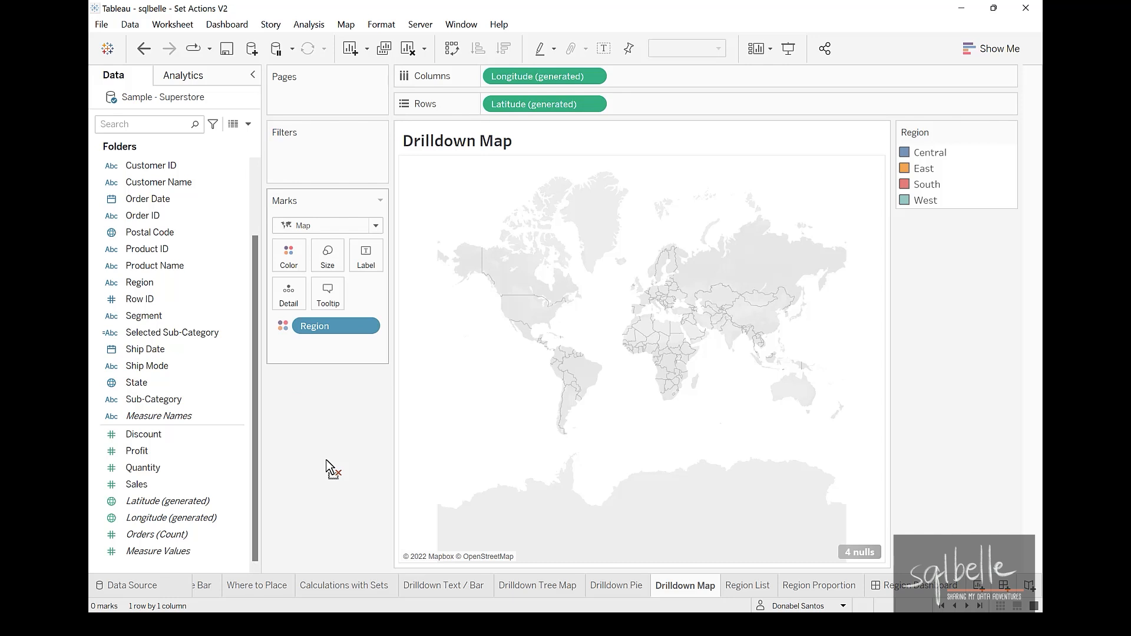
{"action": "left_click", "coordinate": [144, 48]}
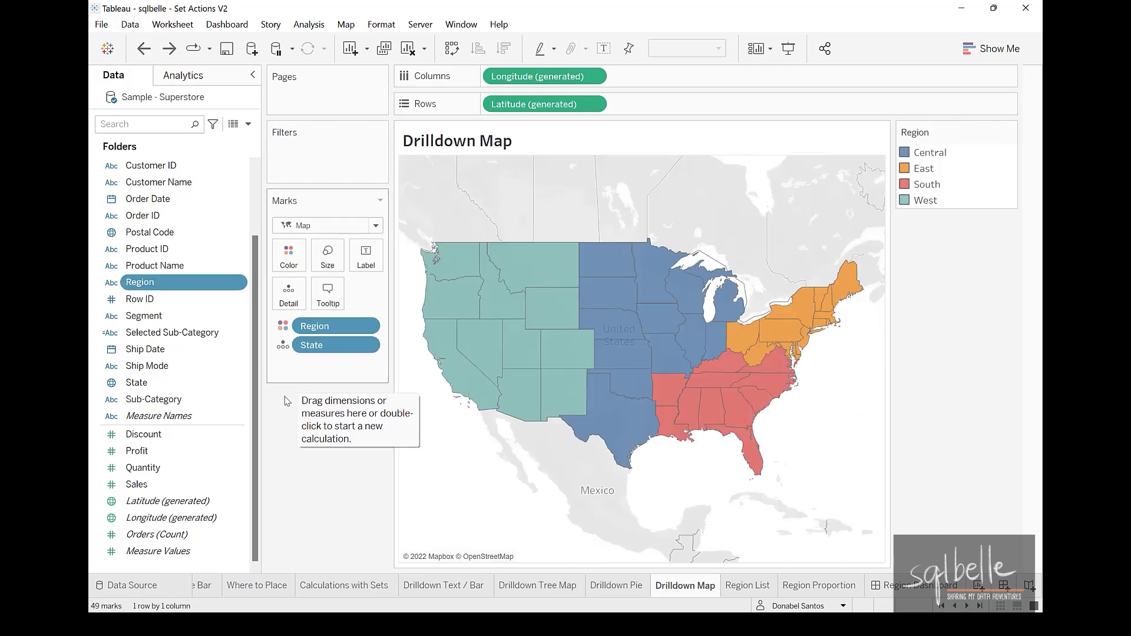
Give Region a geographic role created from State, and remove State from the map's marks.
{"action": "left_click", "coordinate": [111, 282]}
{"action": "mouse_move", "coordinate": [123, 437]}
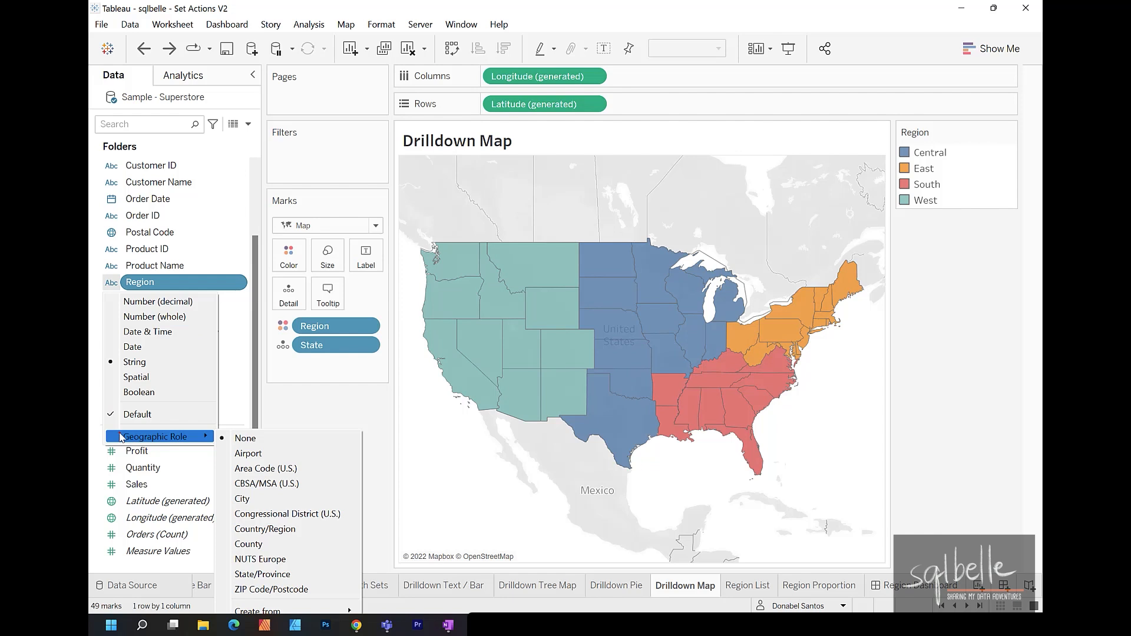
{"action": "mouse_move", "coordinate": [198, 262]}
{"action": "left_mouse_down"}
{"action": "mouse_move", "coordinate": [140, 308]}
{"action": "mouse_move", "coordinate": [209, 242]}
{"action": "left_mouse_up"}
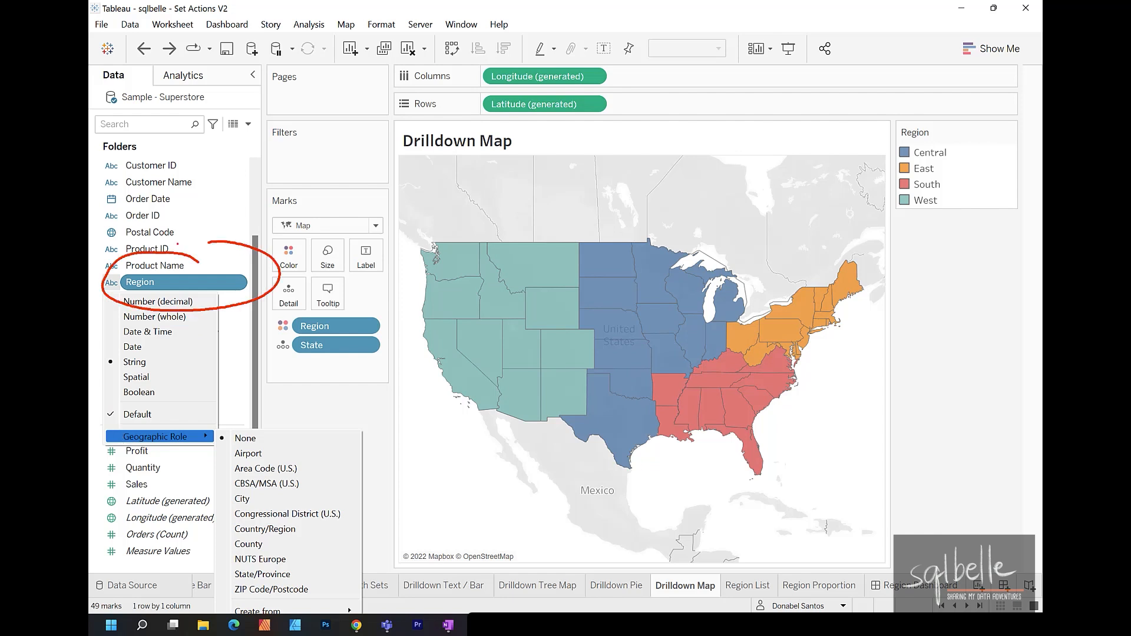
{"action": "mouse_move", "coordinate": [348, 444]}
{"action": "left_mouse_down"}
{"action": "mouse_move", "coordinate": [406, 354]}
{"action": "mouse_move", "coordinate": [484, 327]}
{"action": "left_mouse_up"}
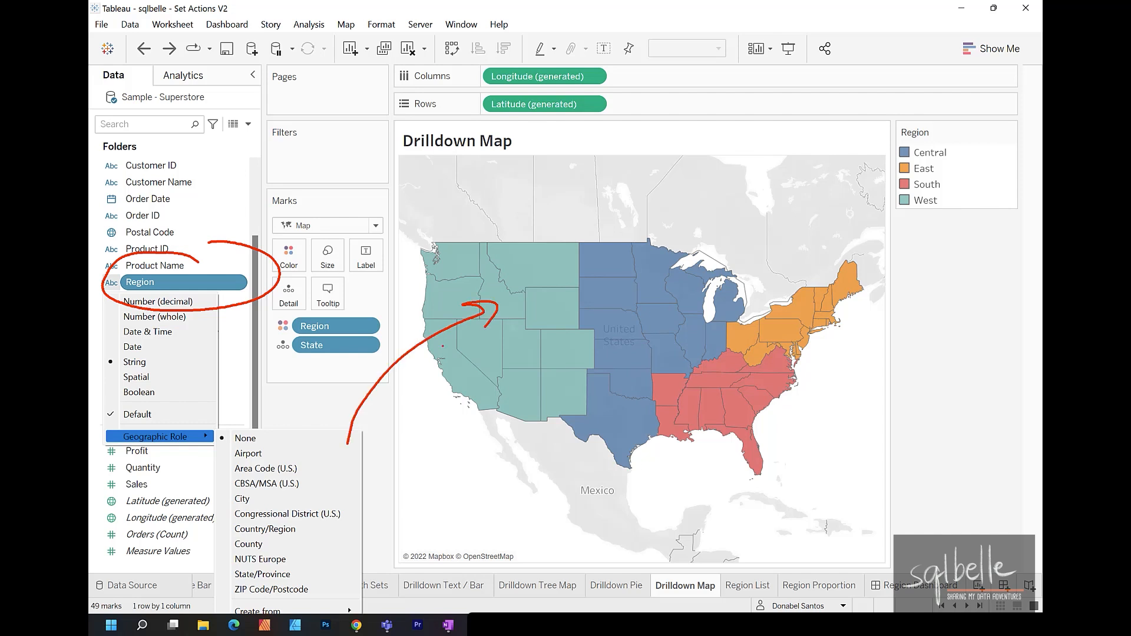
{"action": "key", "text": "Escape"}
{"action": "mouse_move", "coordinate": [280, 613]}
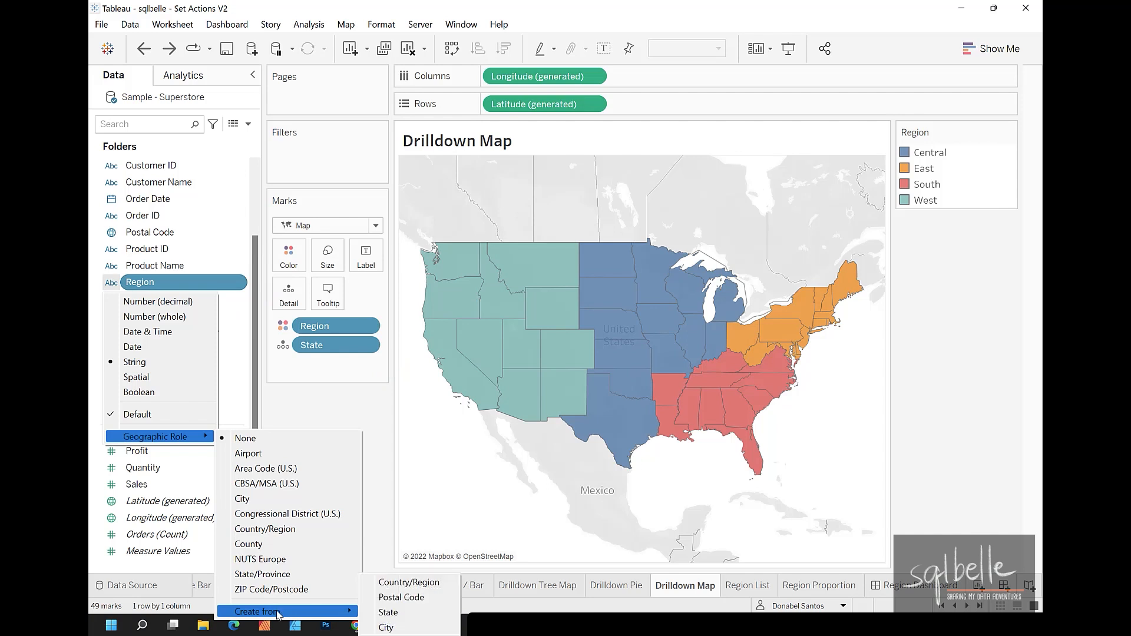
{"action": "left_click", "coordinate": [388, 612]}
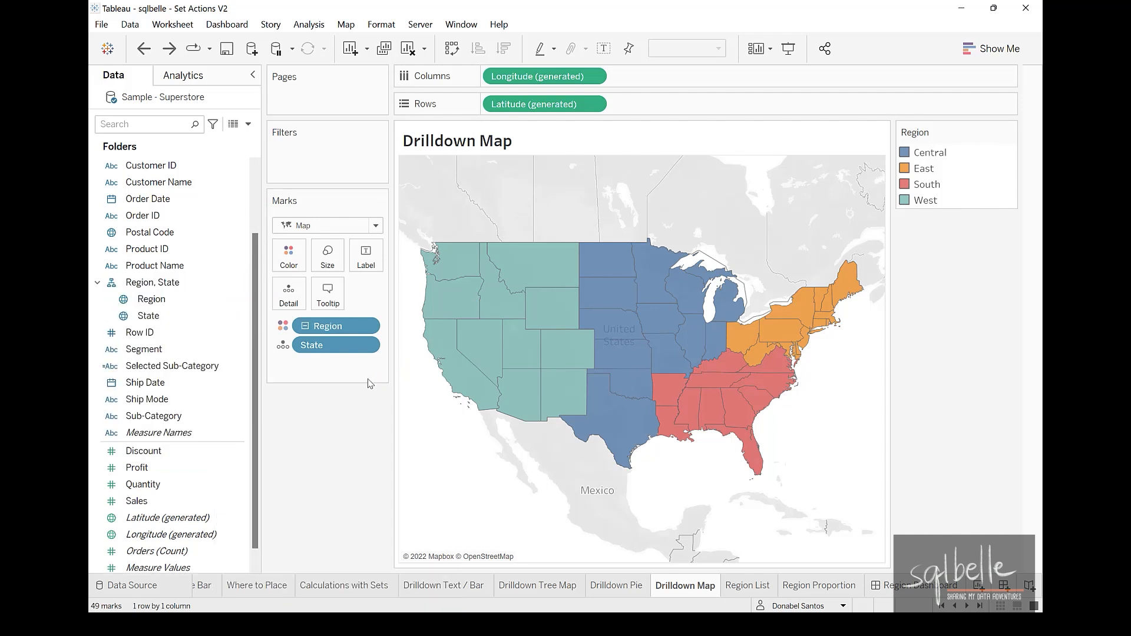
{"action": "left_click_drag", "start_coordinate": [339, 347], "coordinate": [335, 465]}
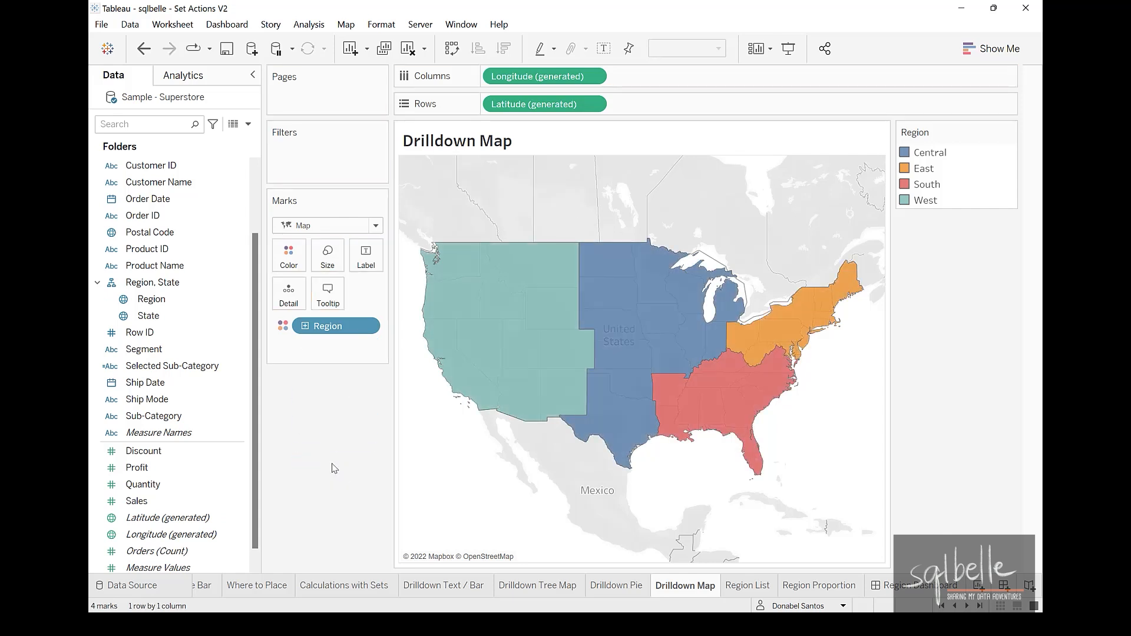
Create a set from Region named Region Set with Central as its member.
{"action": "right_click", "coordinate": [208, 299]}
{"action": "mouse_move", "coordinate": [248, 421]}
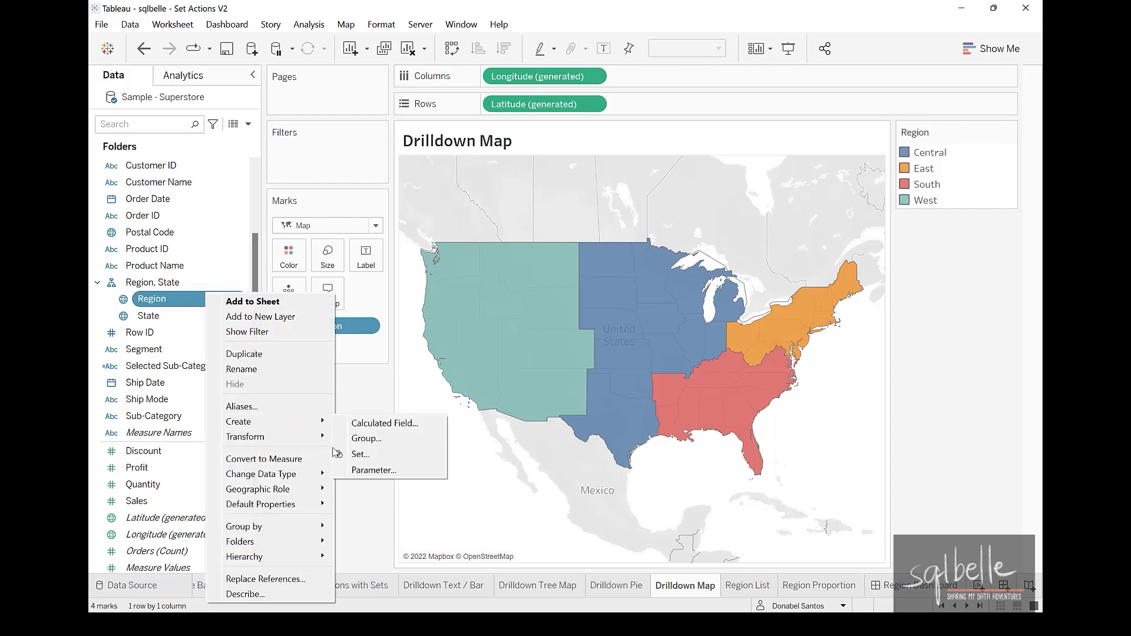
{"action": "left_click", "coordinate": [360, 454]}
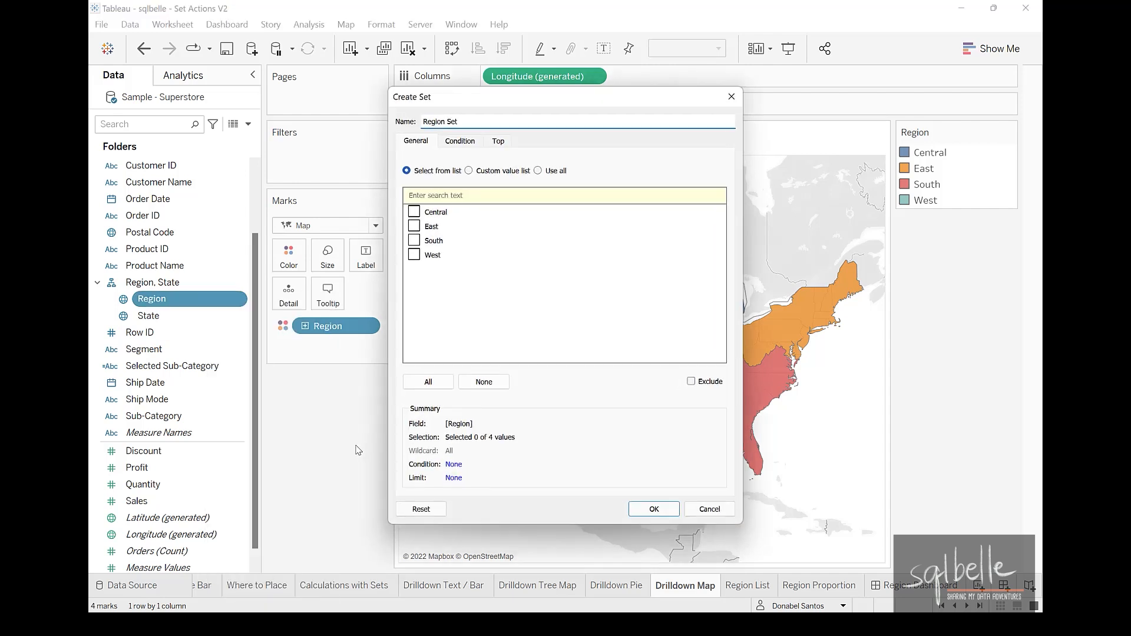
{"action": "left_click", "coordinate": [414, 212]}
{"action": "left_click", "coordinate": [653, 509]}
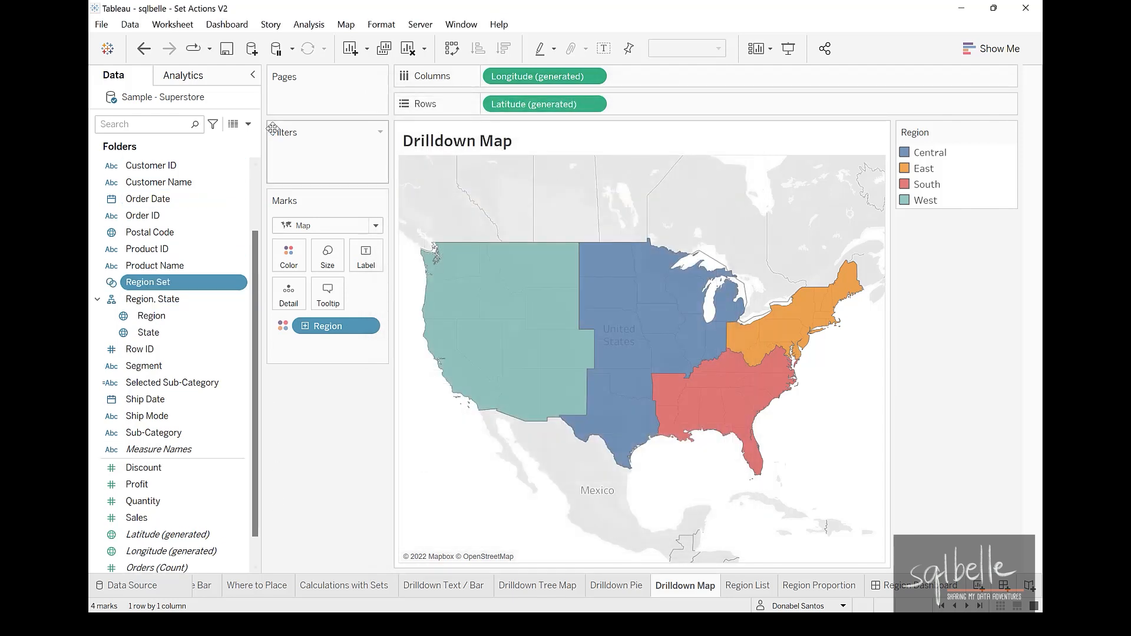
Create a calculated field named Selected Region States with the formula IF [Region Set] THEN [State] END.
{"action": "left_click", "coordinate": [249, 124]}
{"action": "left_click", "coordinate": [171, 140]}
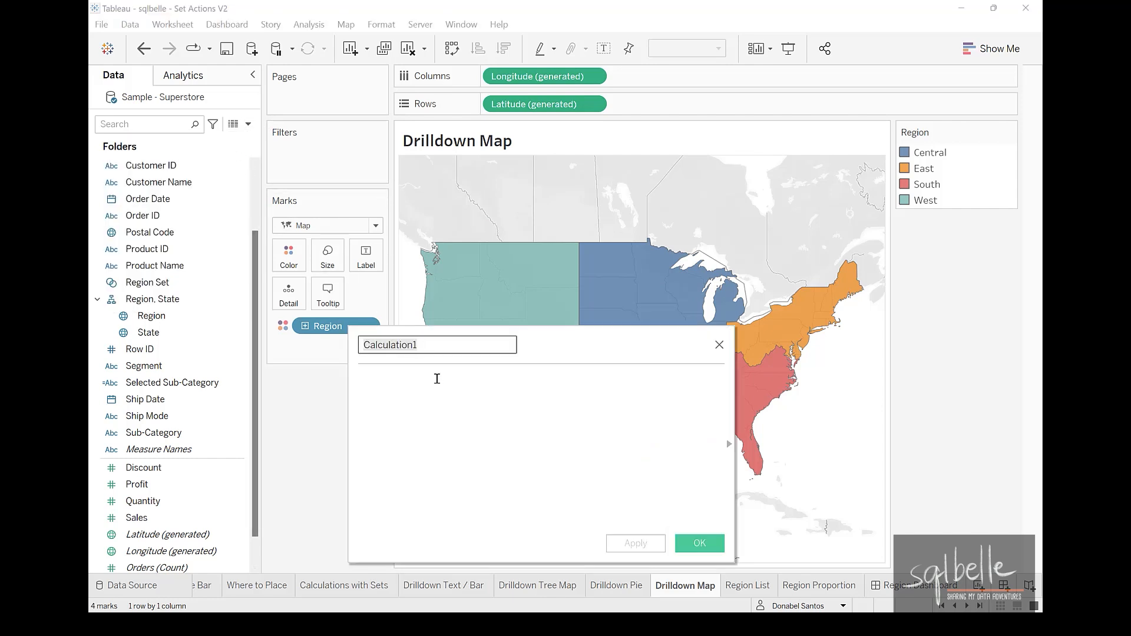
{"action": "type", "text": "Selec"}
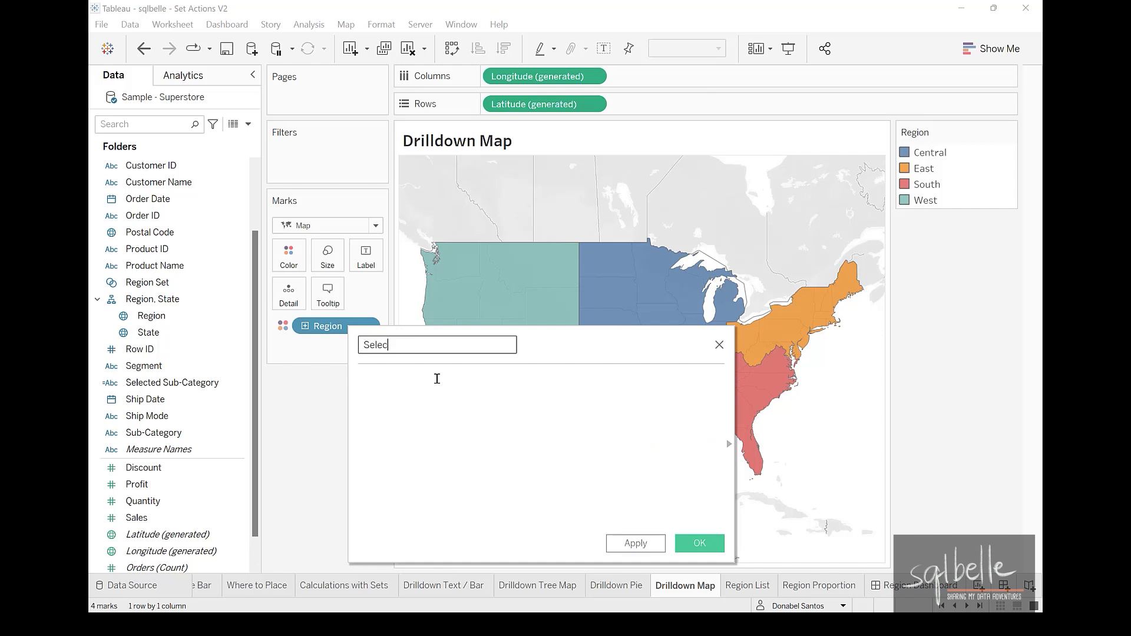
{"action": "type", "text": "ted Region States"}
{"action": "left_click", "coordinate": [427, 398]}
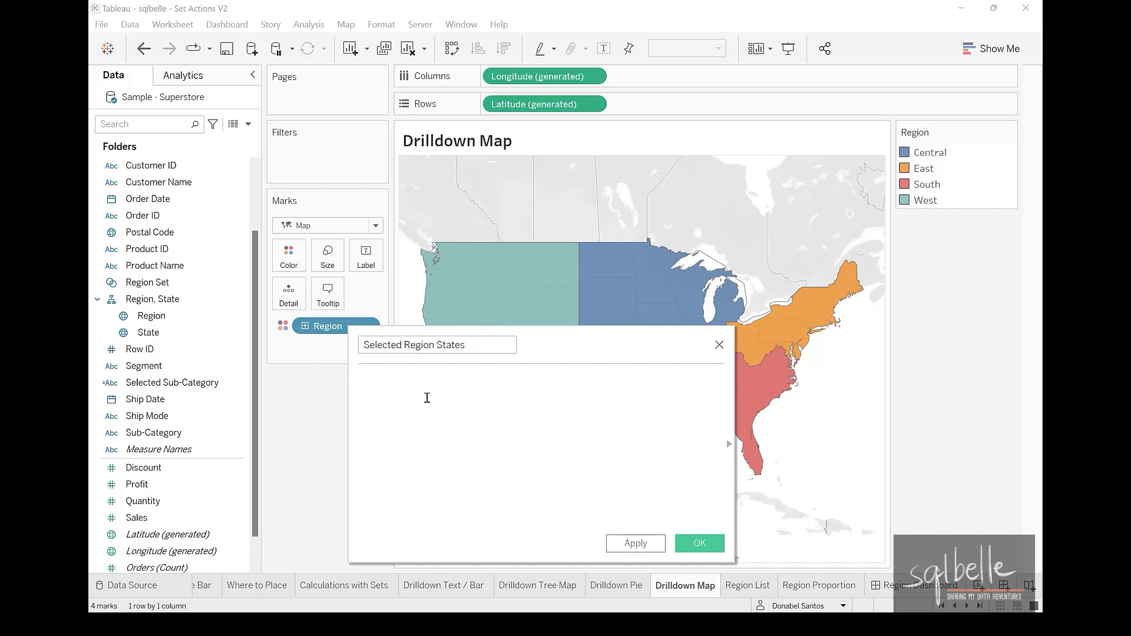
{"action": "type", "text": "IF"}
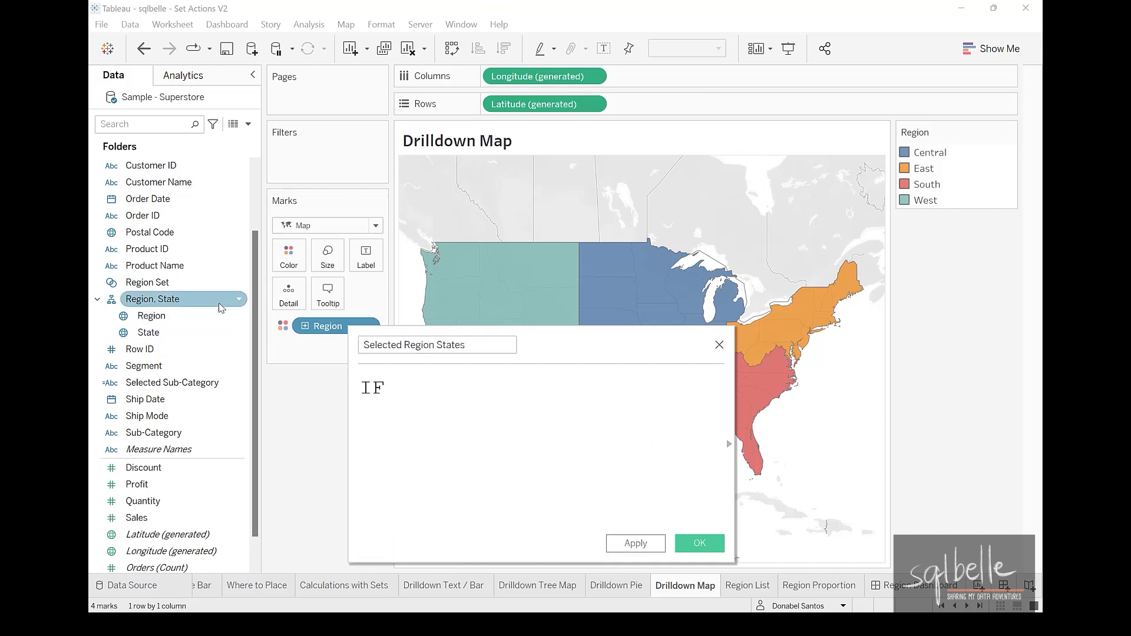
{"action": "left_click_drag", "start_coordinate": [227, 283], "coordinate": [437, 414]}
{"action": "type", "text": "THEN Sta"}
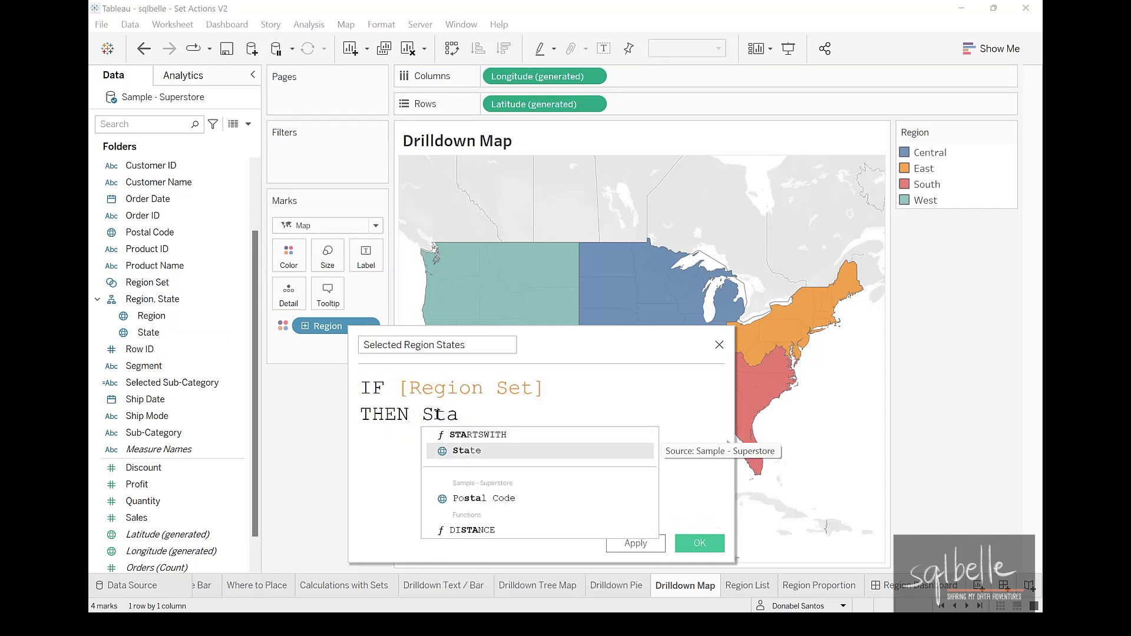
{"action": "key", "text": "Return"}
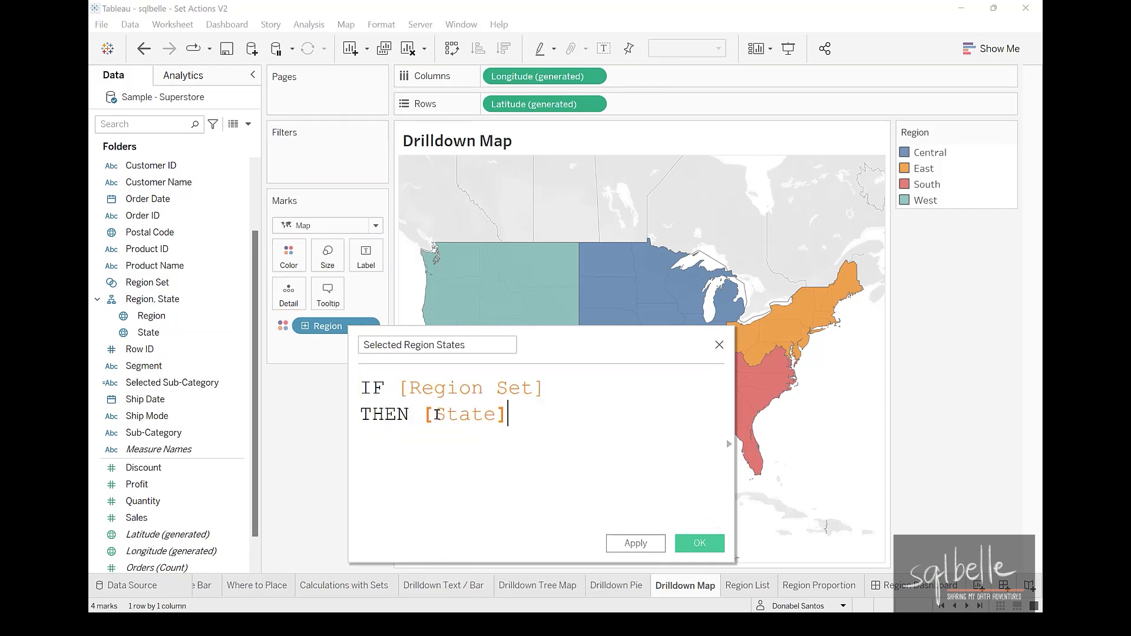
{"action": "key", "text": "Return"}
{"action": "type", "text": "END"}
{"action": "left_click", "coordinate": [690, 547]}
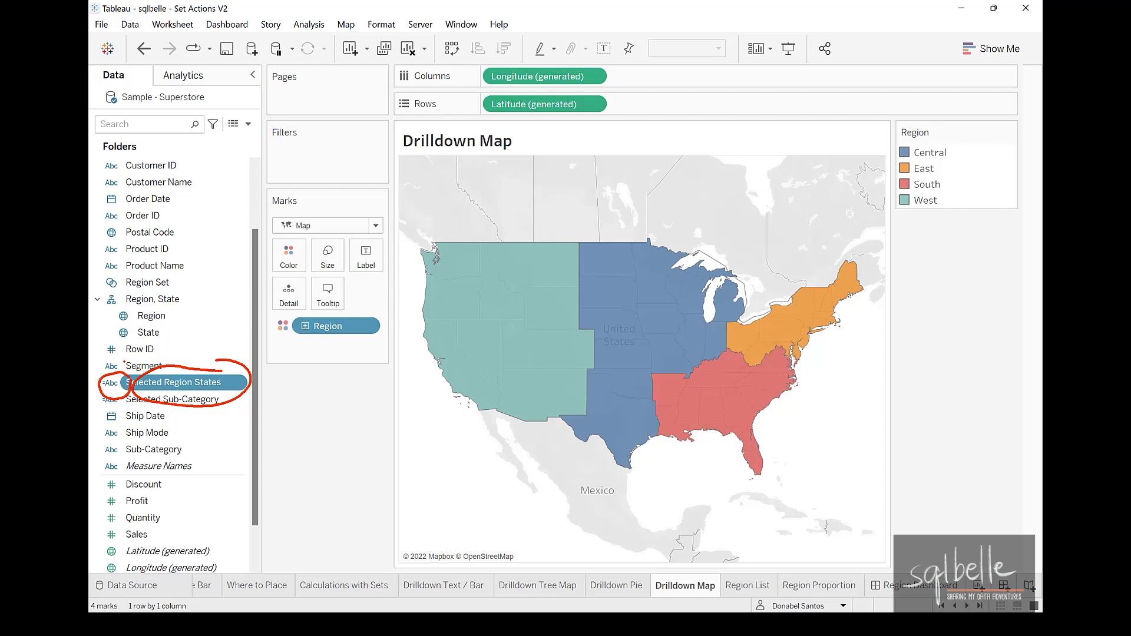
Open the geographic role choices for the Selected Region States field.
{"action": "left_click", "coordinate": [111, 383]}
{"action": "mouse_move", "coordinate": [154, 487]}
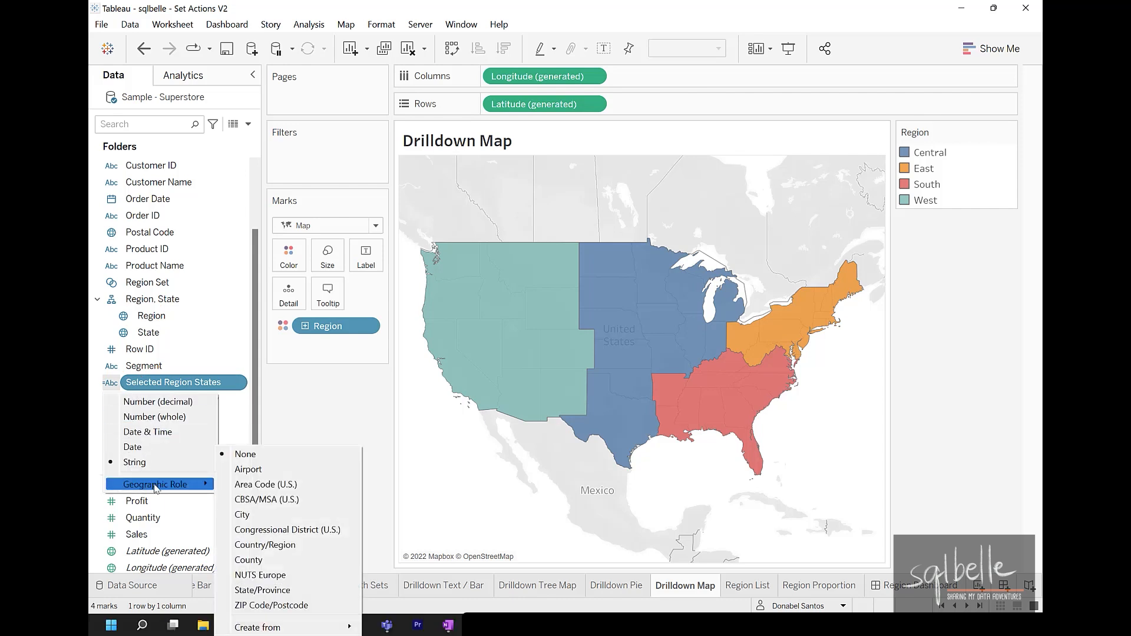
Assign Selected Region States a geographic role created from Region, and label the map with that field.
{"action": "mouse_move", "coordinate": [290, 630]}
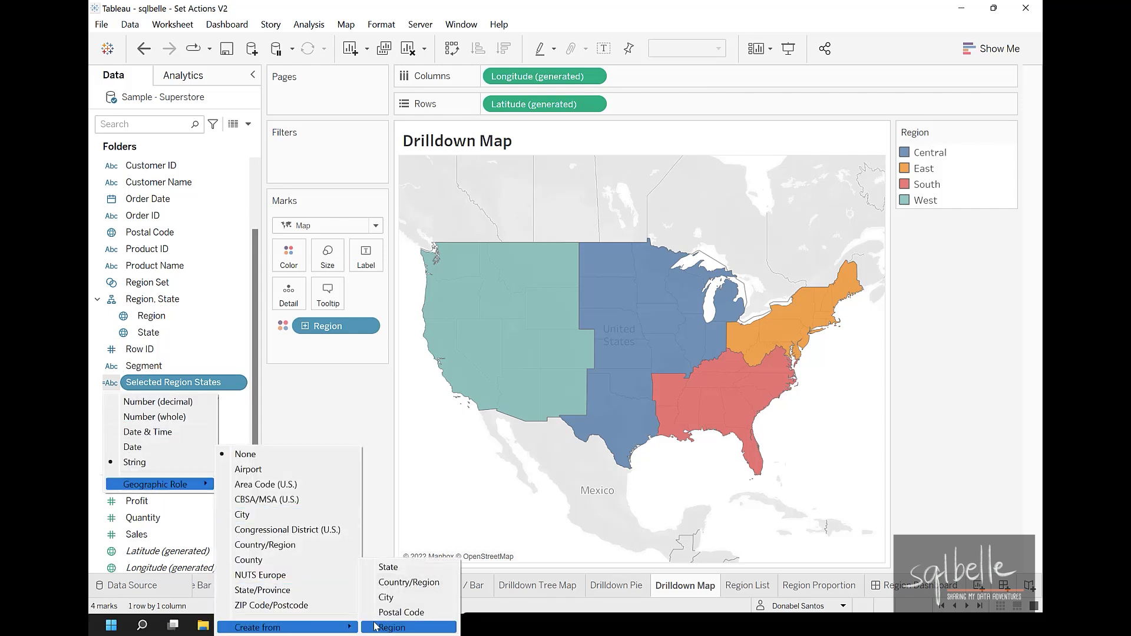
{"action": "left_click", "coordinate": [392, 628]}
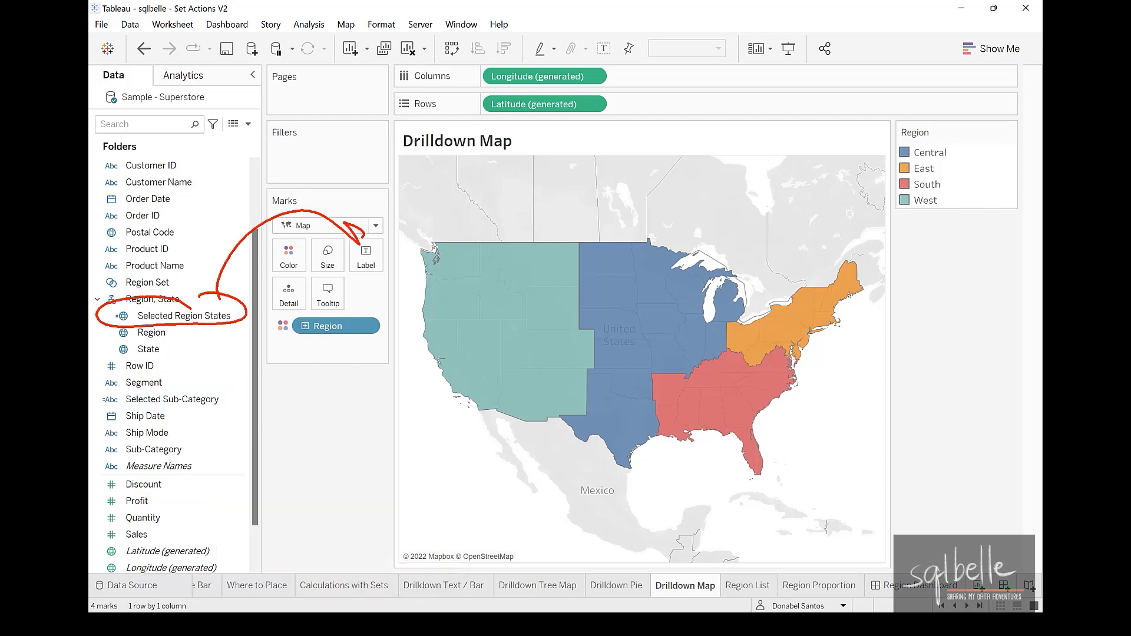
{"action": "left_click_drag", "start_coordinate": [183, 316], "coordinate": [366, 257]}
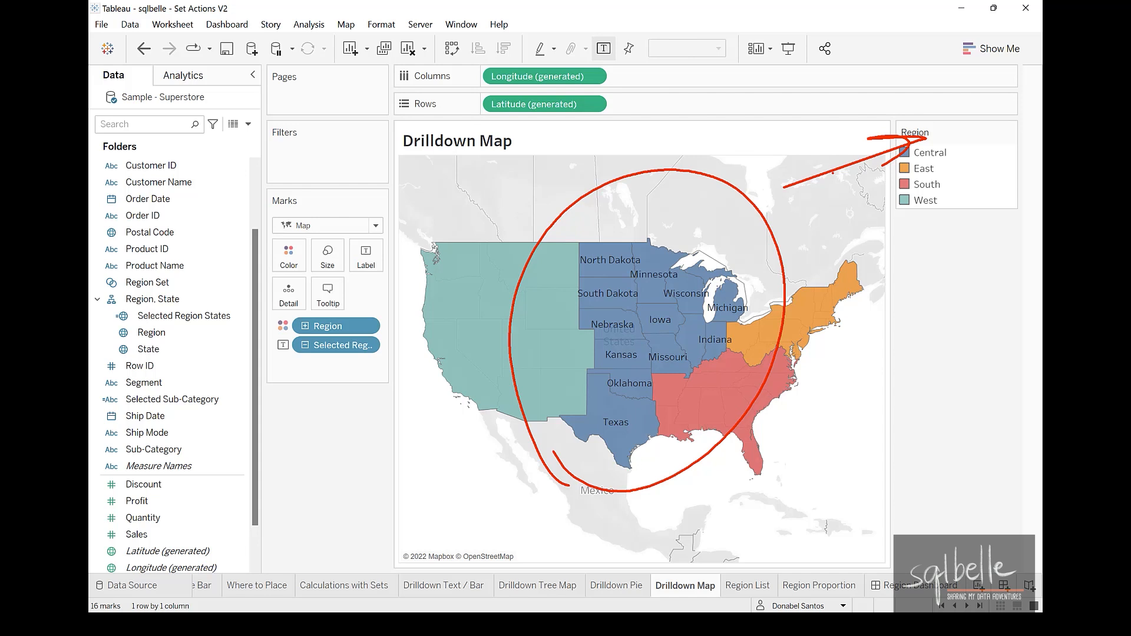
Add a set action named Region Set Action that targets Region Set and removes all values when the selection is cleared.
{"action": "left_click", "coordinate": [172, 24]}
{"action": "left_click", "coordinate": [211, 121]}
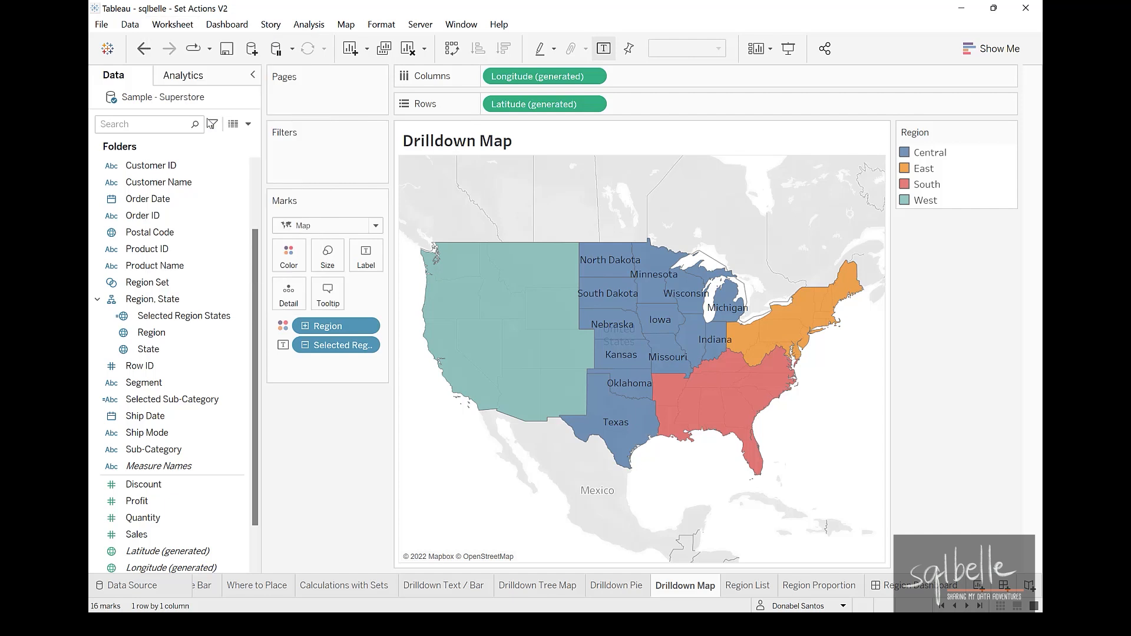
{"action": "left_click", "coordinate": [372, 391]}
{"action": "left_click", "coordinate": [414, 373]}
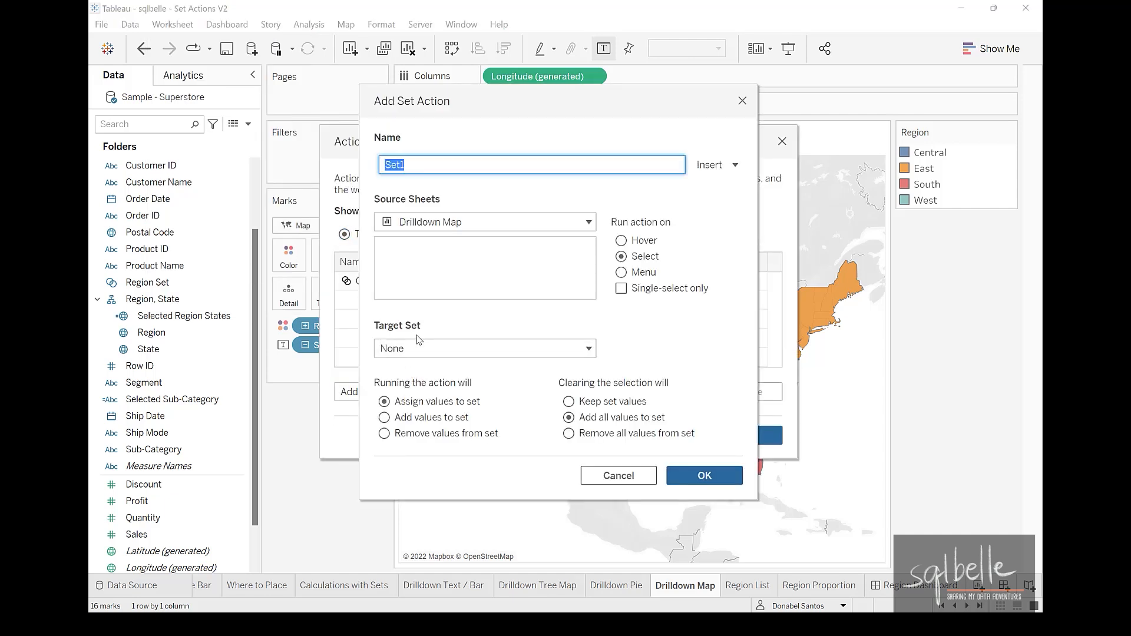
{"action": "type", "text": "Region Set Action"}
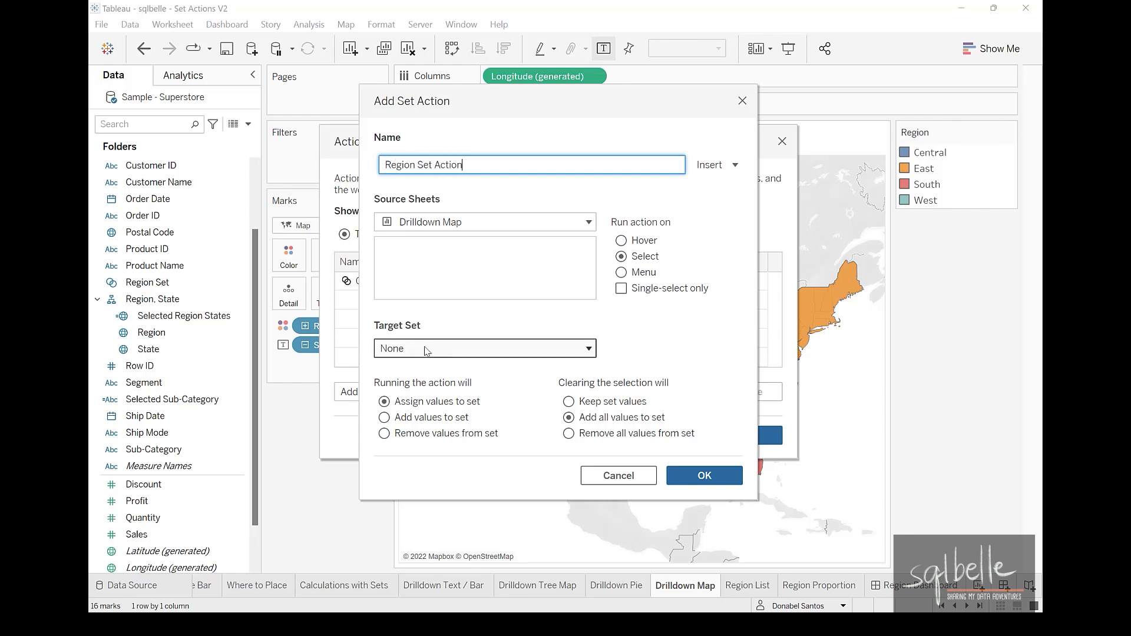
{"action": "left_click", "coordinate": [426, 350]}
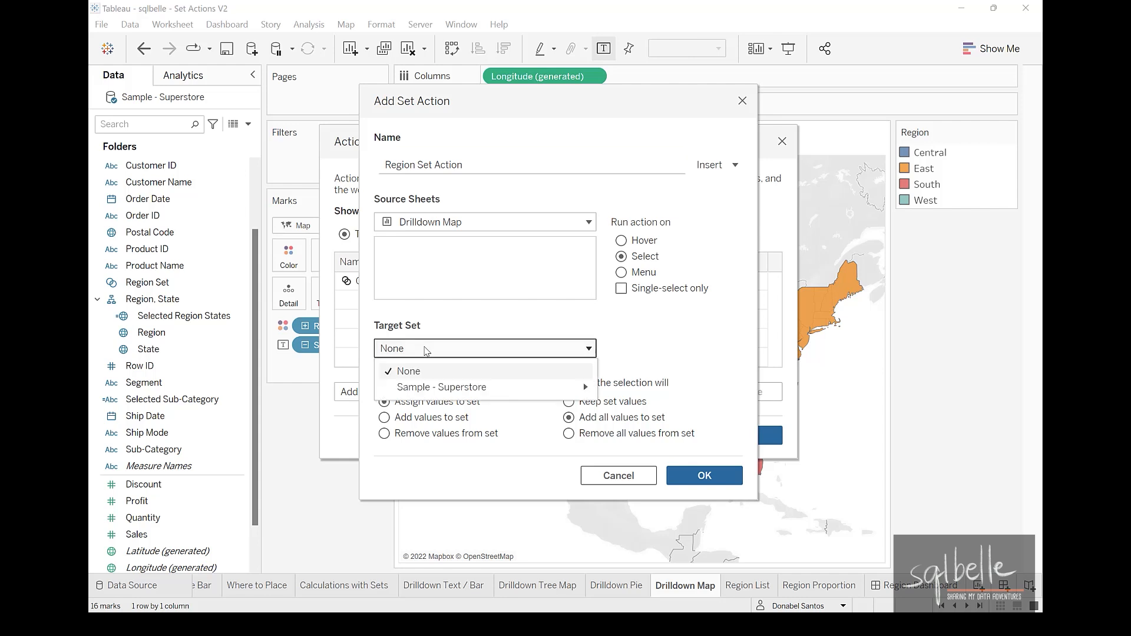
{"action": "mouse_move", "coordinate": [471, 387]}
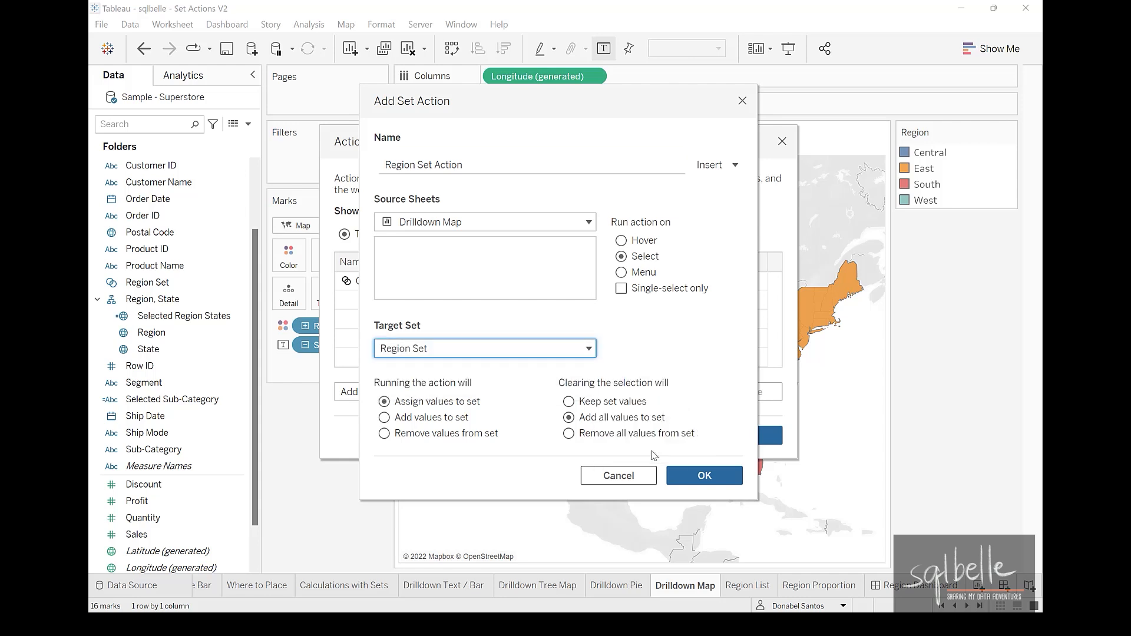
{"action": "left_click", "coordinate": [639, 451]}
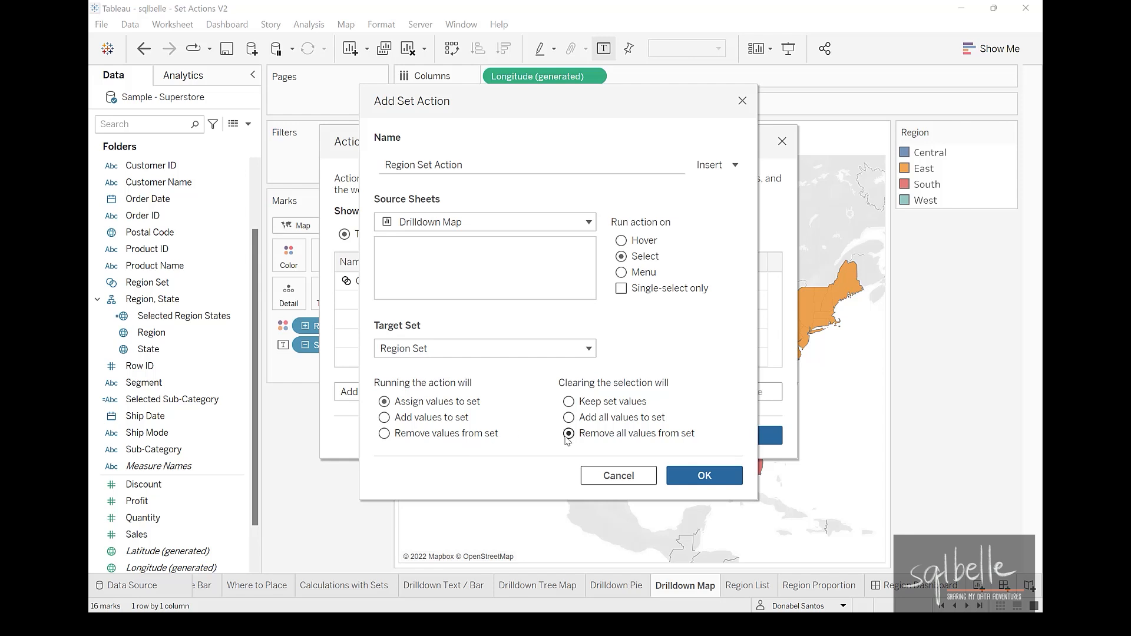
{"action": "left_click", "coordinate": [704, 475]}
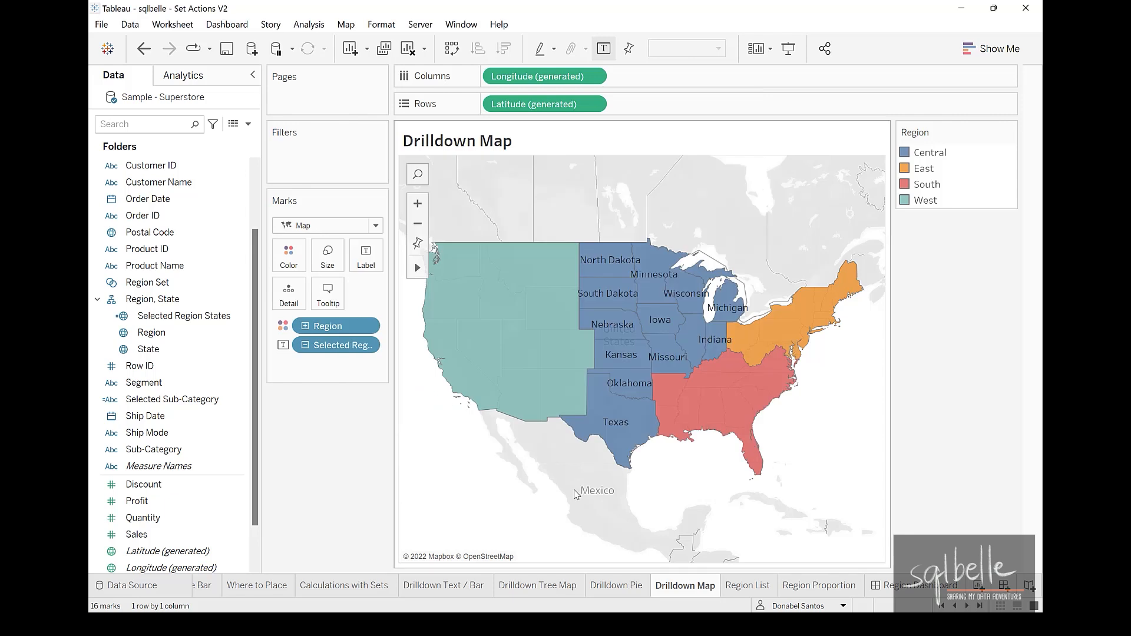
Test the set action by selecting the West and South regions on the map, then clear the selection.
{"action": "mouse_move", "coordinate": [491, 317]}
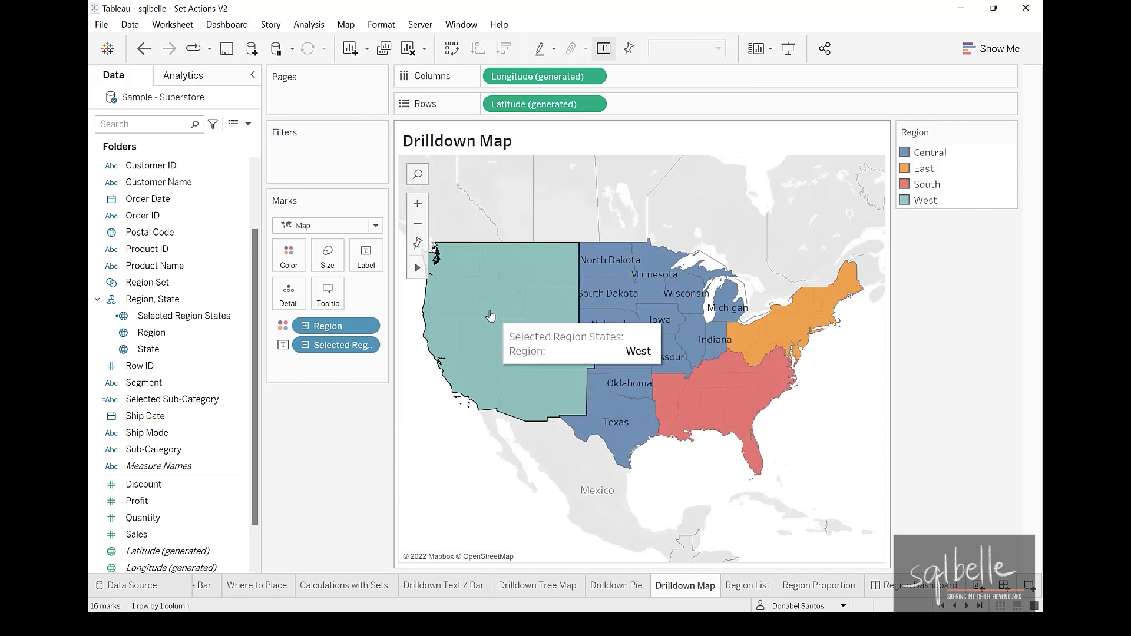
{"action": "left_click", "coordinate": [490, 317]}
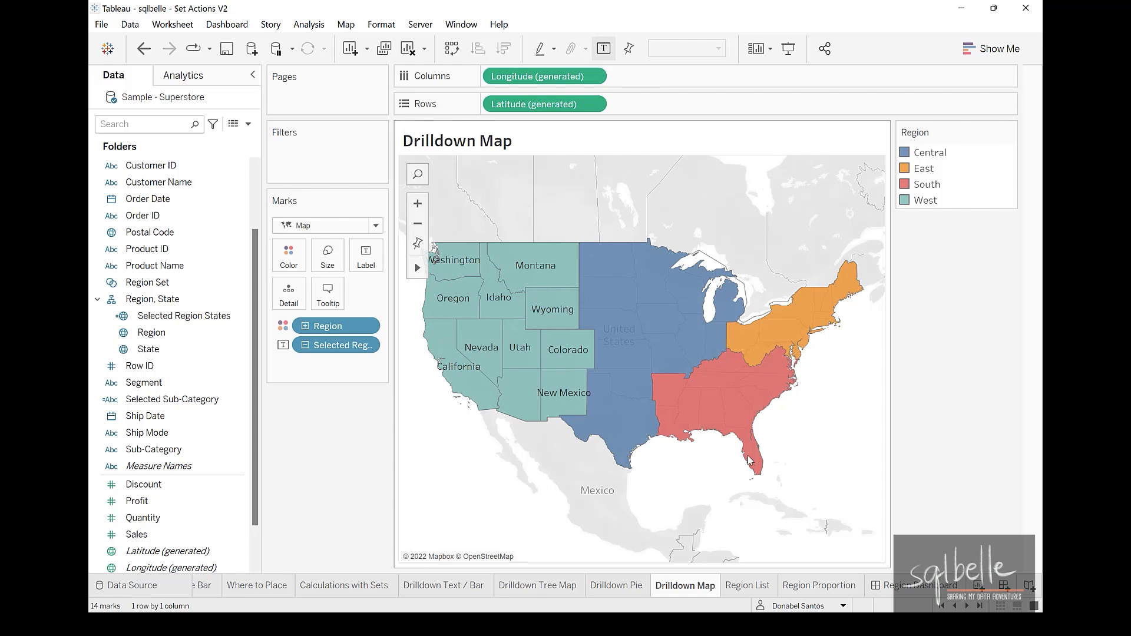
{"action": "left_click", "coordinate": [709, 402]}
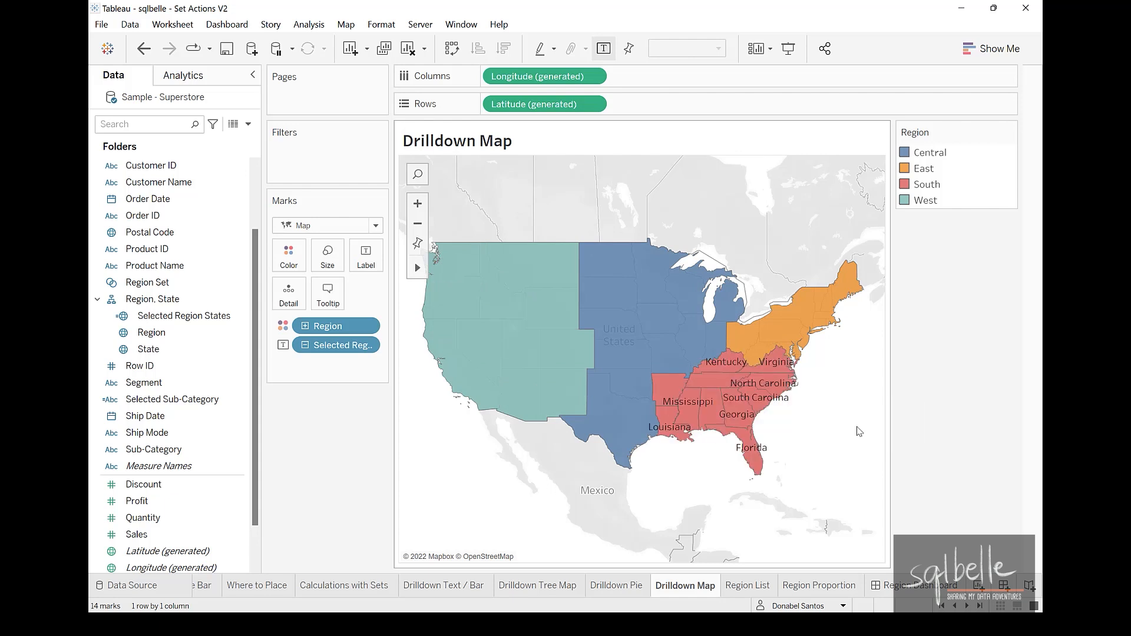
{"action": "left_click", "coordinate": [859, 432]}
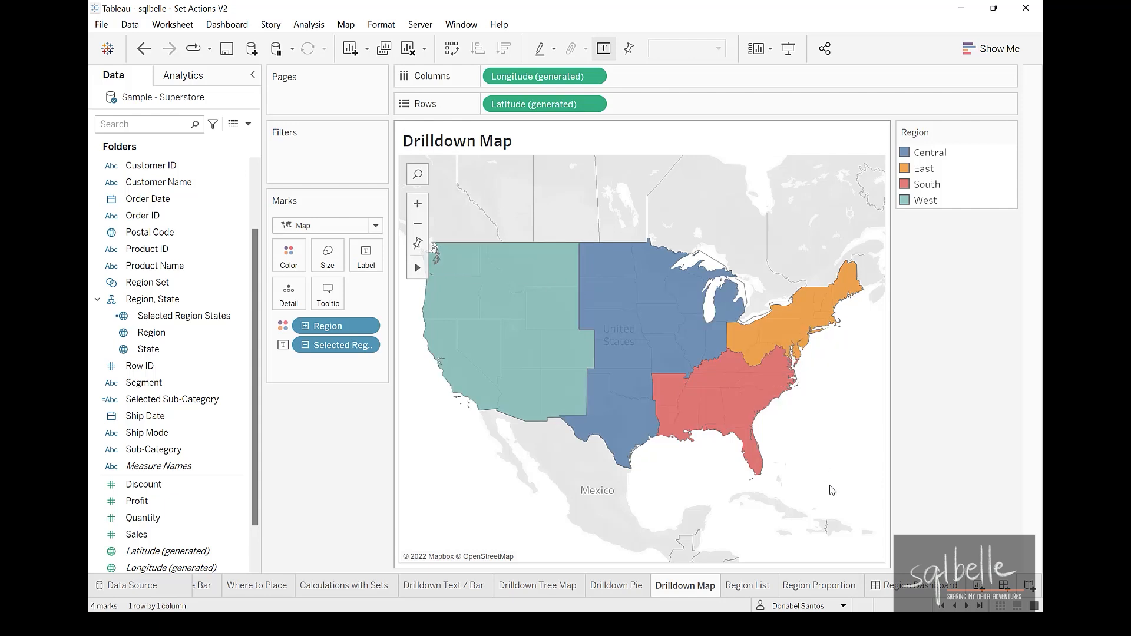
{"action": "mouse_move", "coordinate": [831, 490]}
{"action": "left_mouse_down"}
{"action": "mouse_move", "coordinate": [757, 480]}
{"action": "mouse_move", "coordinate": [807, 295]}
{"action": "mouse_move", "coordinate": [831, 253]}
{"action": "left_mouse_up"}
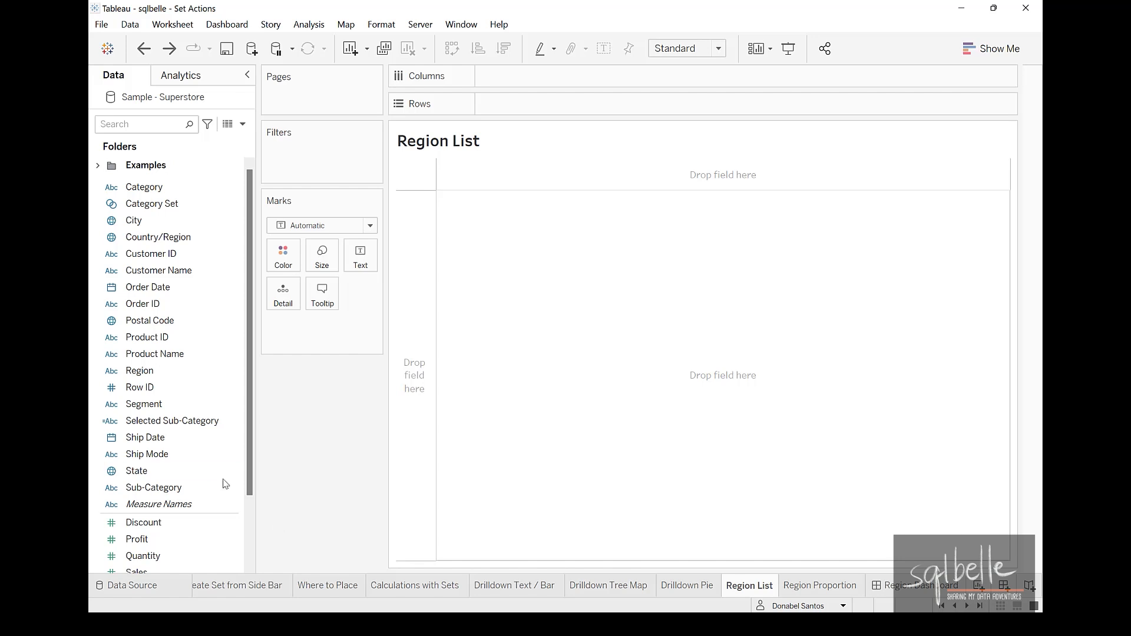
Create a set named Region Set from the Region field with Central as its selected member.
{"action": "right_click", "coordinate": [175, 368]}
{"action": "mouse_move", "coordinate": [265, 191]}
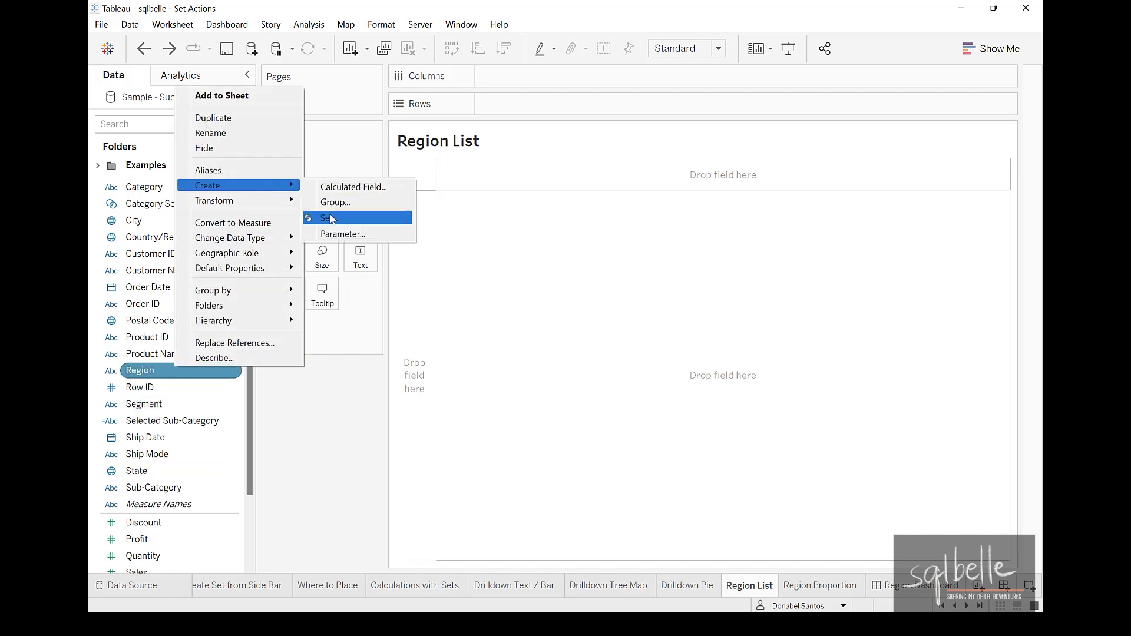
{"action": "left_click", "coordinate": [331, 218]}
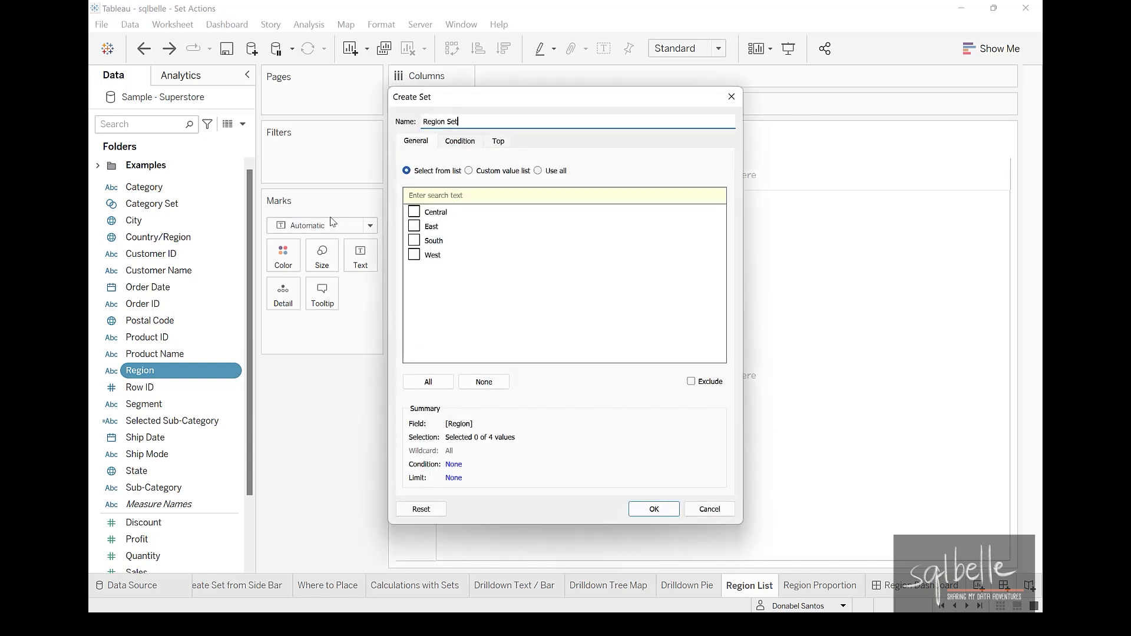
{"action": "left_click", "coordinate": [414, 212]}
{"action": "left_click", "coordinate": [654, 508]}
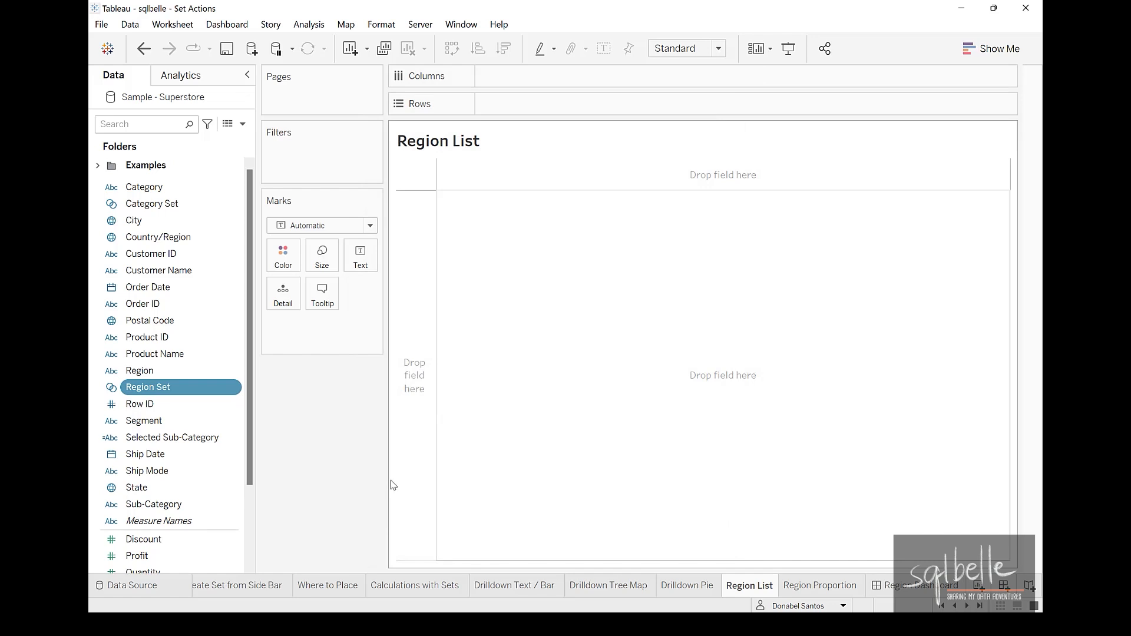
Build the Region List sheet with Region as columns and as text, fitted to Entire View.
{"action": "left_click_drag", "start_coordinate": [144, 373], "coordinate": [358, 259]}
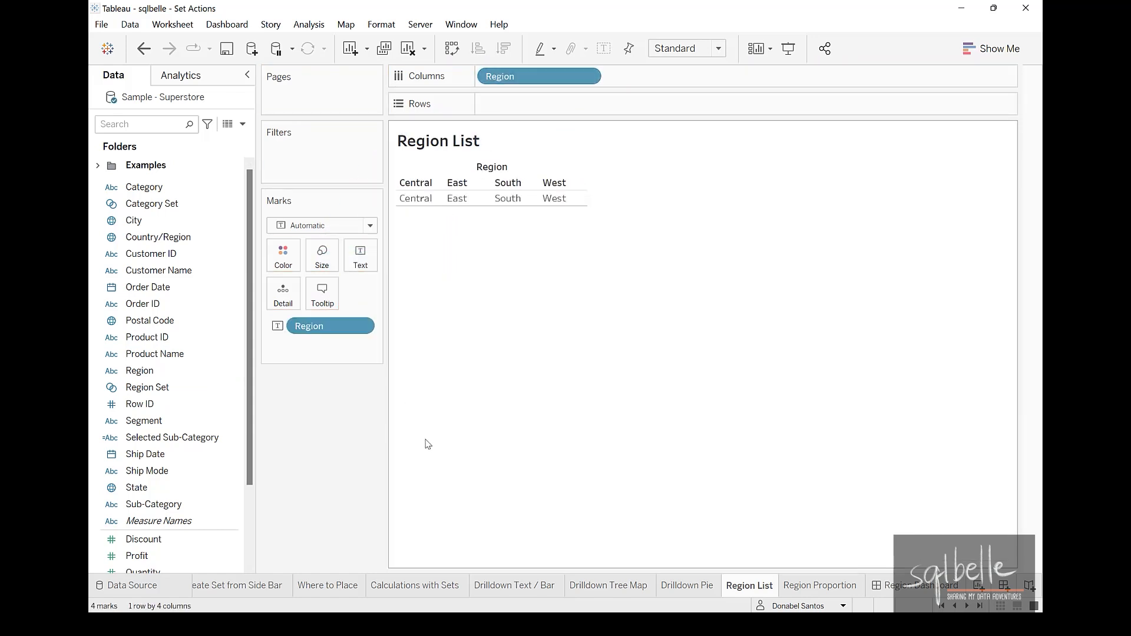
{"action": "left_click", "coordinate": [683, 48]}
{"action": "left_click", "coordinate": [676, 105]}
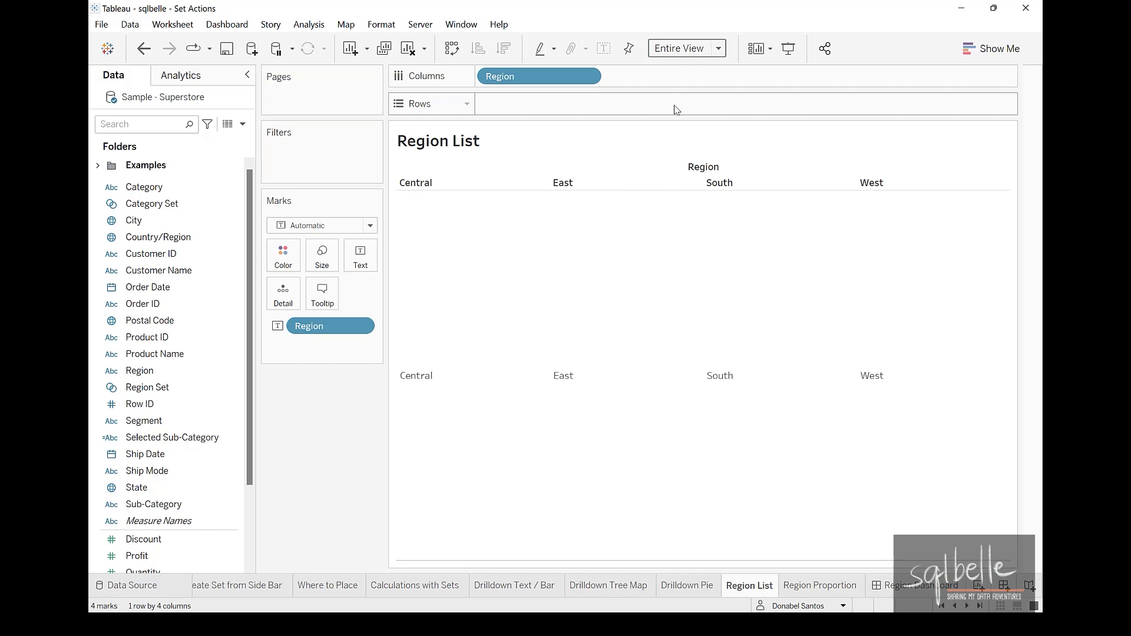
Format the Region text label as size 22 bold.
{"action": "left_click", "coordinate": [360, 257]}
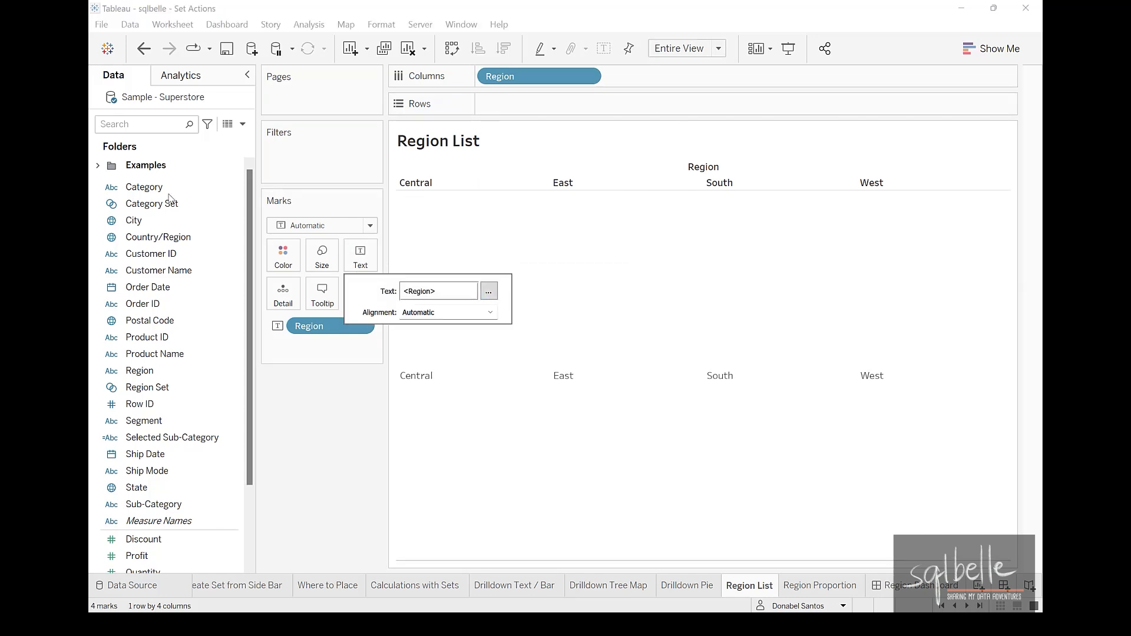
{"action": "left_click", "coordinate": [494, 296]}
{"action": "left_click_drag", "start_coordinate": [654, 256], "coordinate": [474, 239]}
{"action": "left_click", "coordinate": [514, 231]}
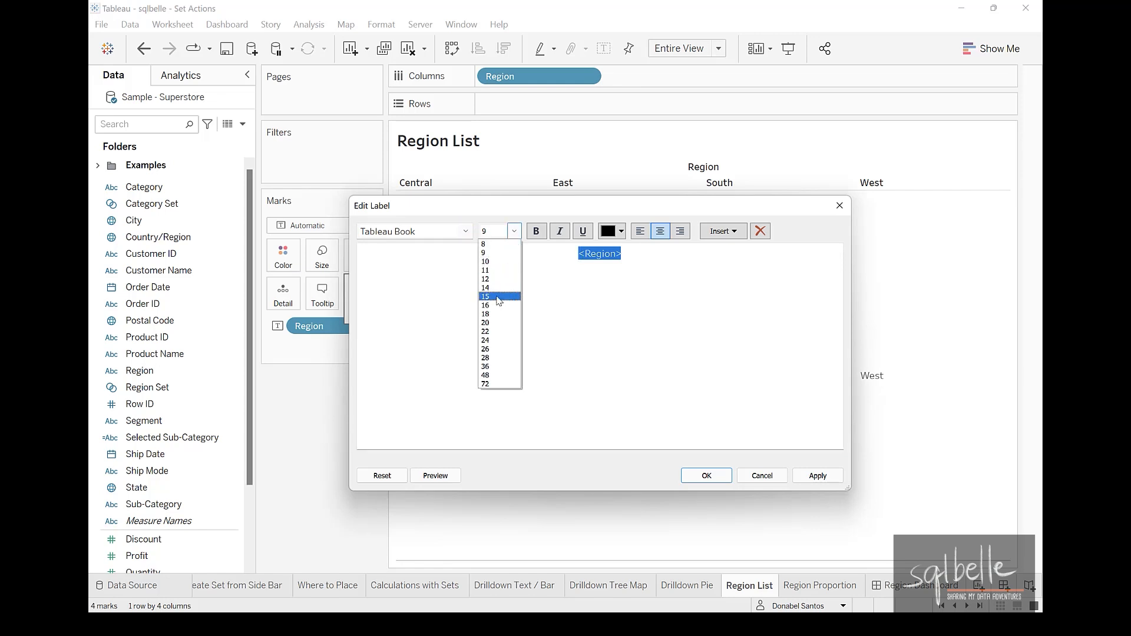
{"action": "left_click", "coordinate": [489, 331]}
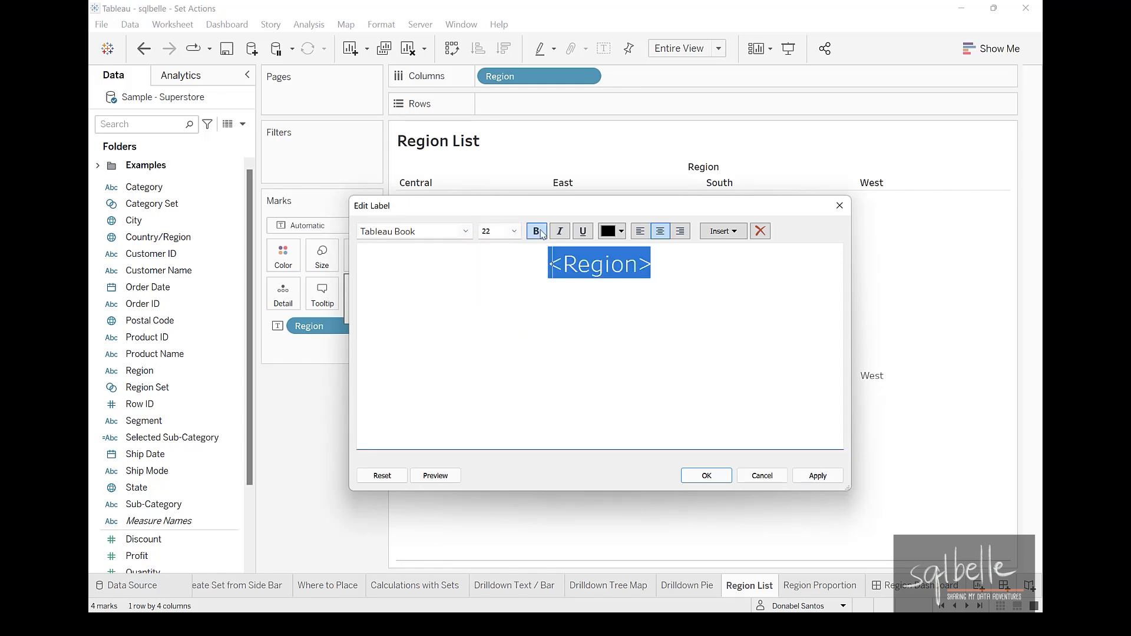
{"action": "left_click", "coordinate": [536, 231]}
{"action": "left_click", "coordinate": [465, 231]}
{"action": "left_click", "coordinate": [418, 289]}
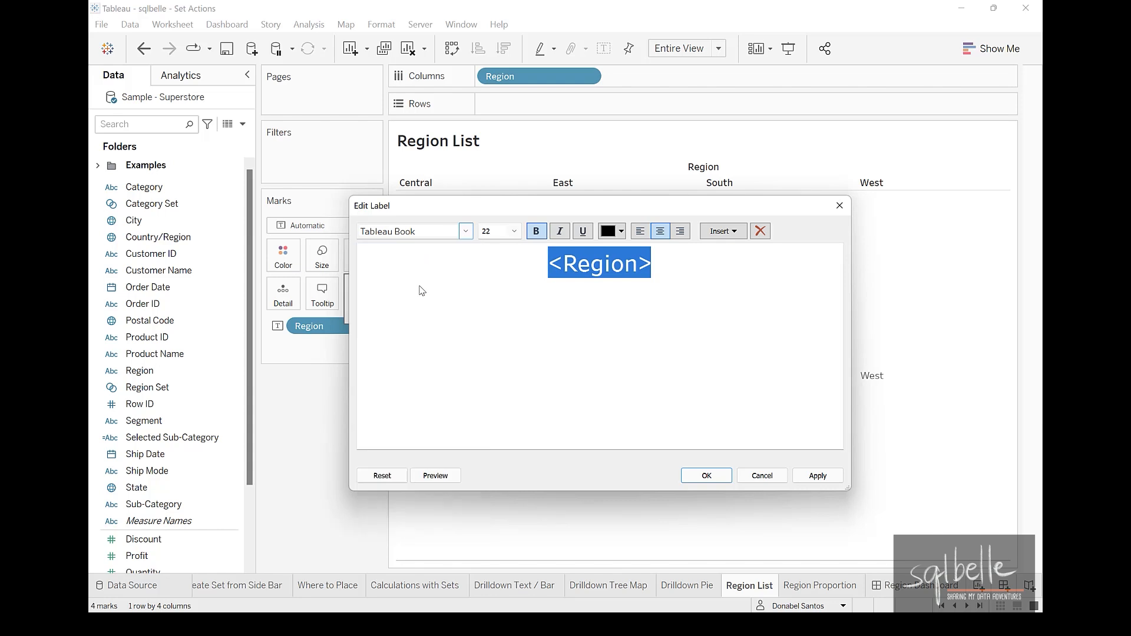
{"action": "left_click", "coordinate": [706, 475]}
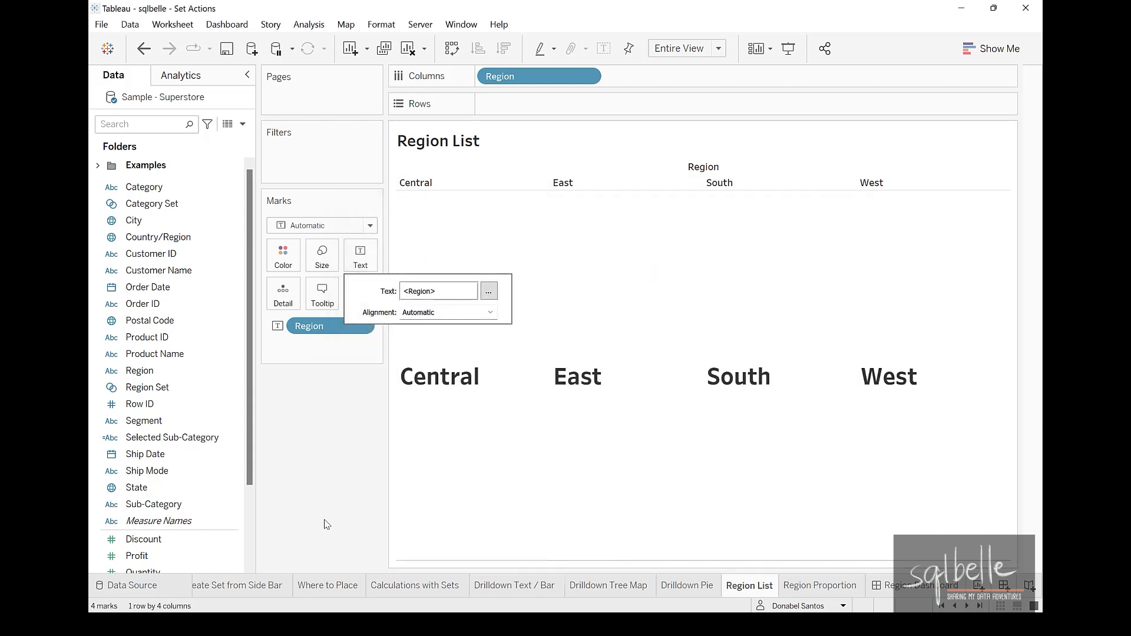
Center the region labels horizontally and vertically, and hide the Region column header.
{"action": "left_click", "coordinate": [451, 312]}
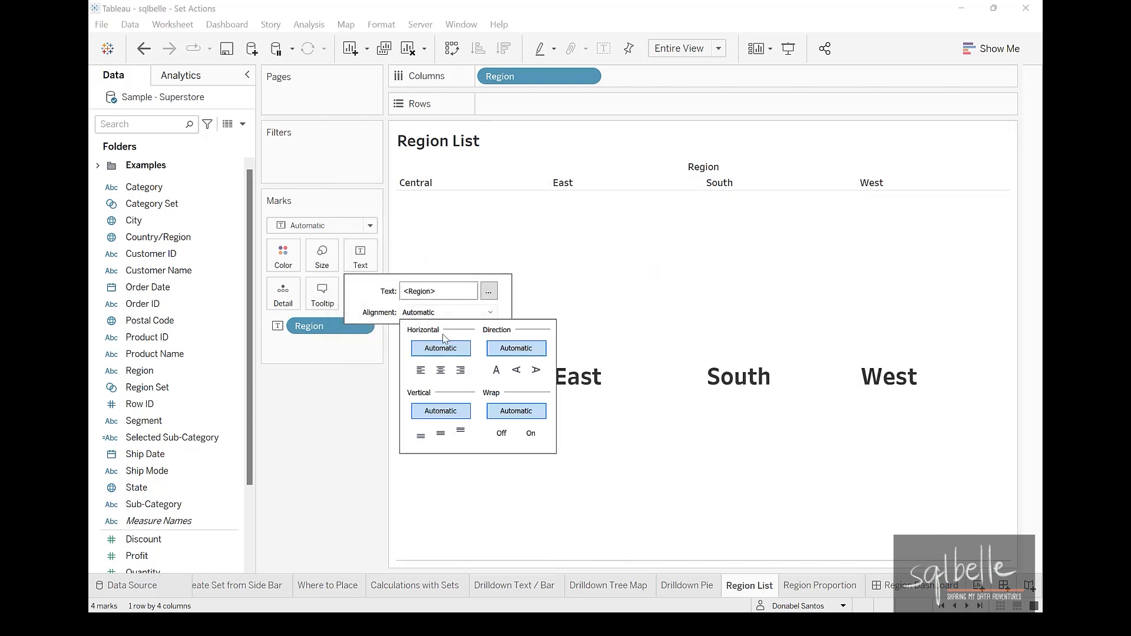
{"action": "left_click", "coordinate": [444, 375]}
{"action": "left_click", "coordinate": [448, 313]}
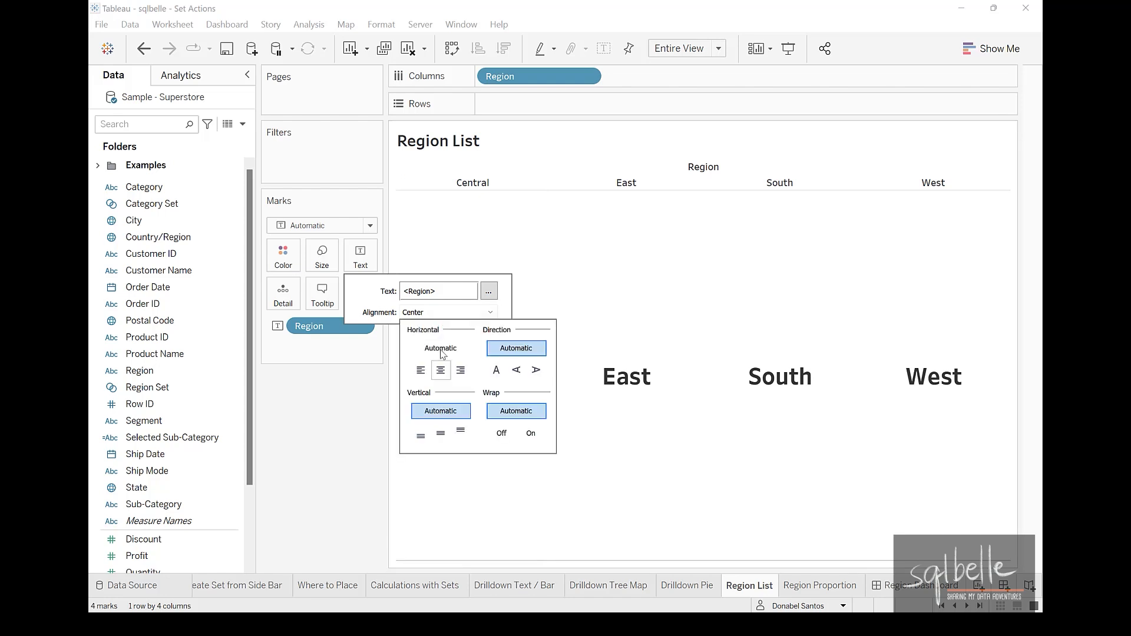
{"action": "left_click", "coordinate": [441, 433]}
{"action": "left_click", "coordinate": [325, 435]}
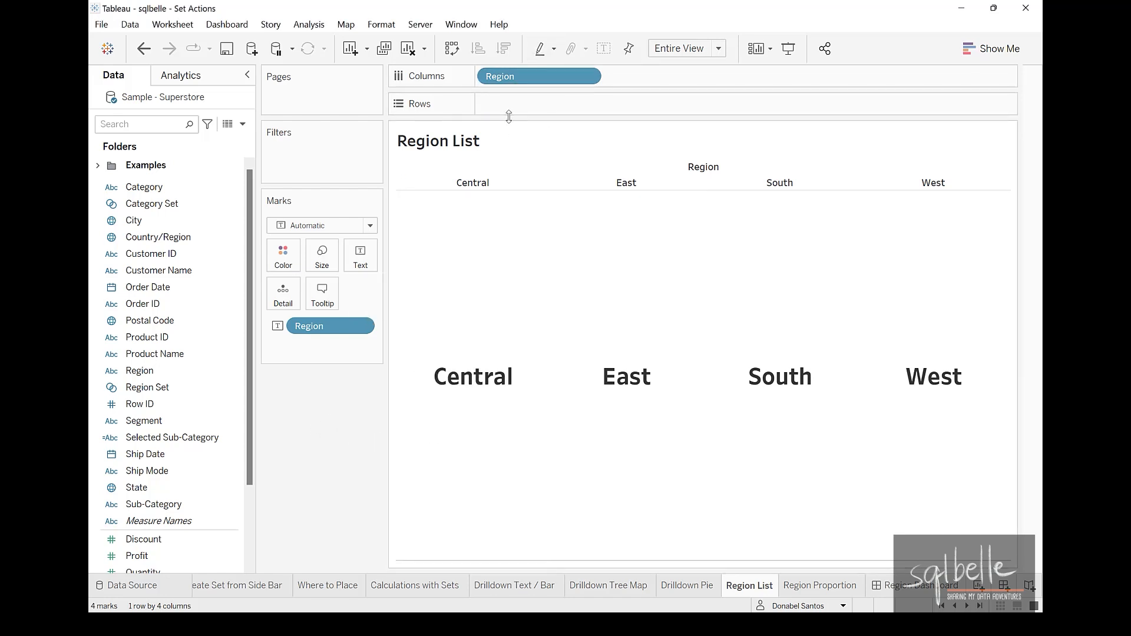
{"action": "left_click", "coordinate": [593, 80]}
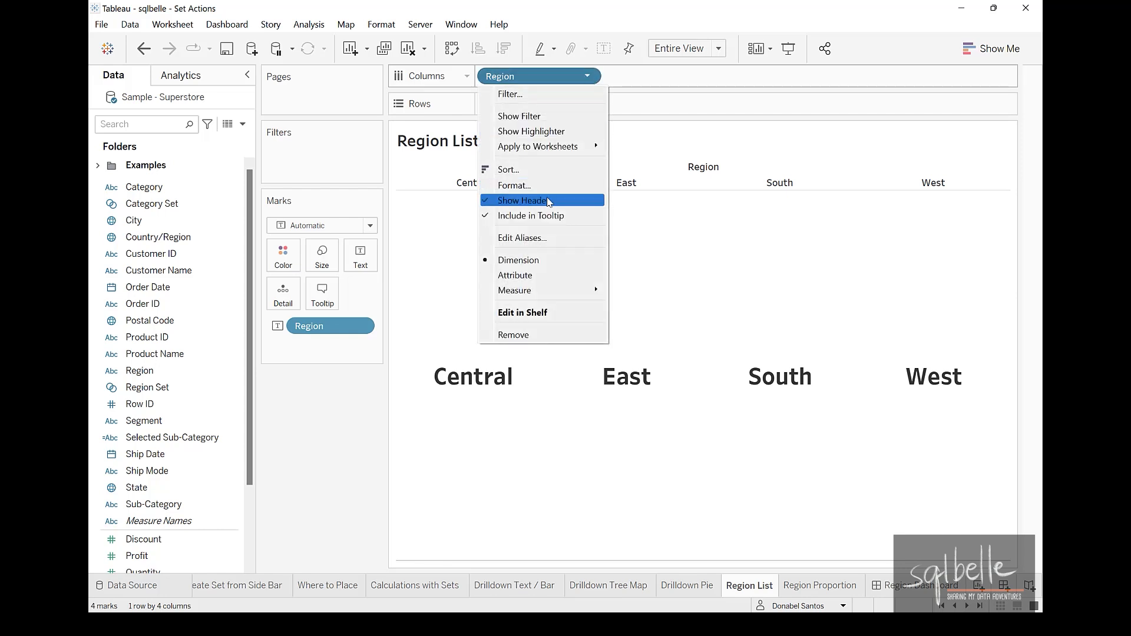
{"action": "left_click", "coordinate": [547, 201]}
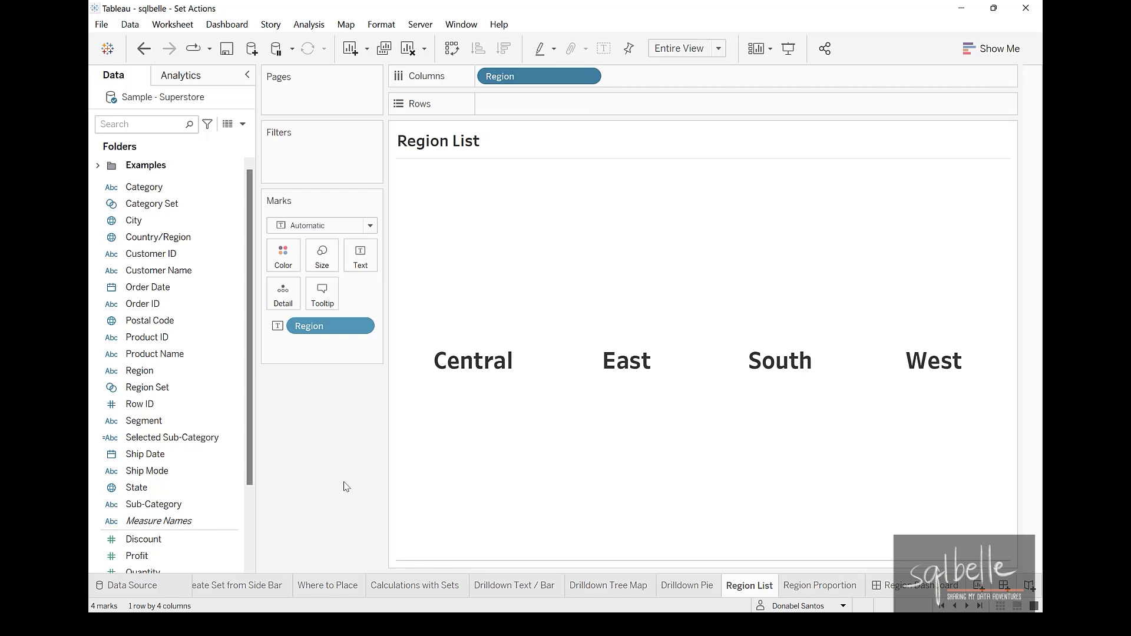
On the Region Proportion sheet, build a bar chart of Sales by Sub-Category, sorted in descending order of Sales.
{"action": "left_click", "coordinate": [826, 587]}
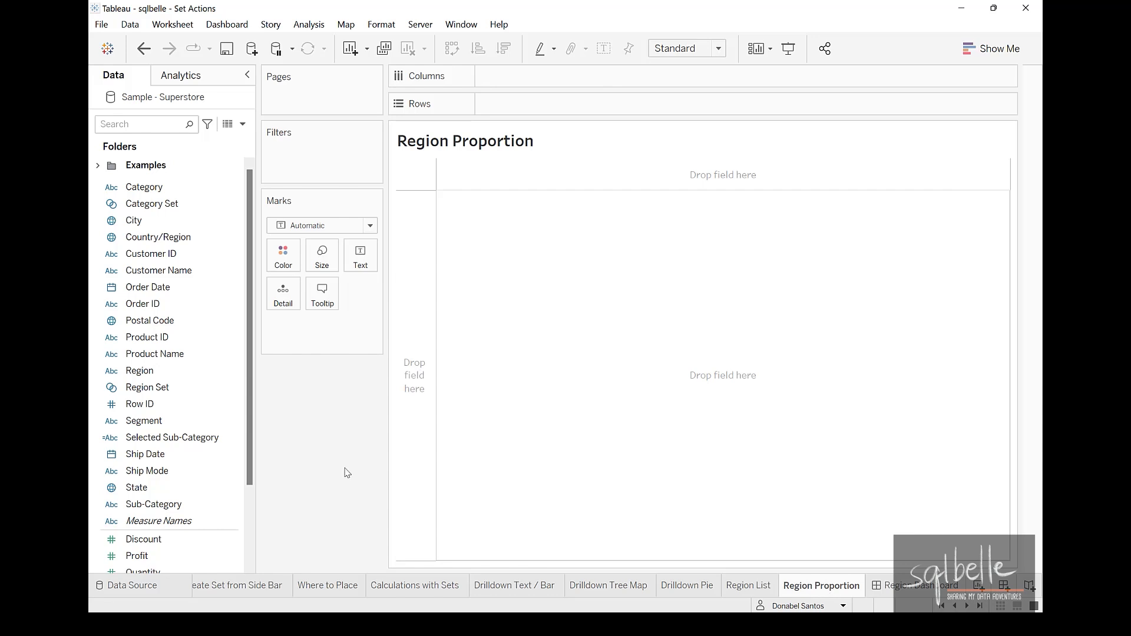
{"action": "left_click_drag", "start_coordinate": [177, 504], "coordinate": [542, 104]}
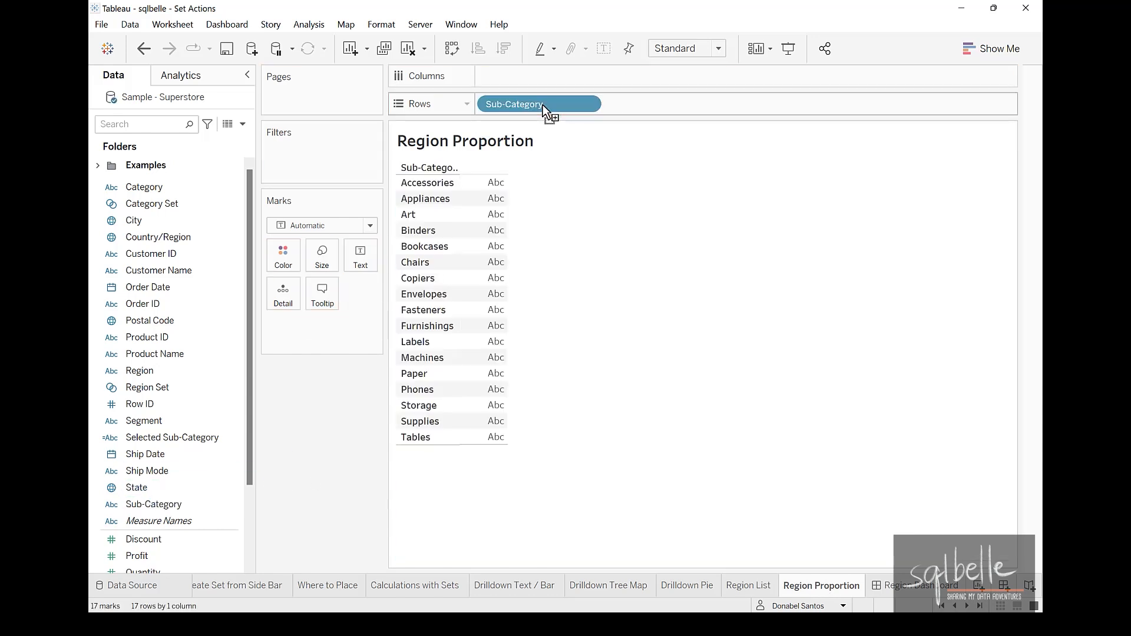
{"action": "scroll", "coordinate": [193, 467], "scroll_direction": "down", "scroll_amount": 3}
{"action": "left_click_drag", "start_coordinate": [194, 467], "coordinate": [563, 76]}
{"action": "left_click", "coordinate": [756, 477]}
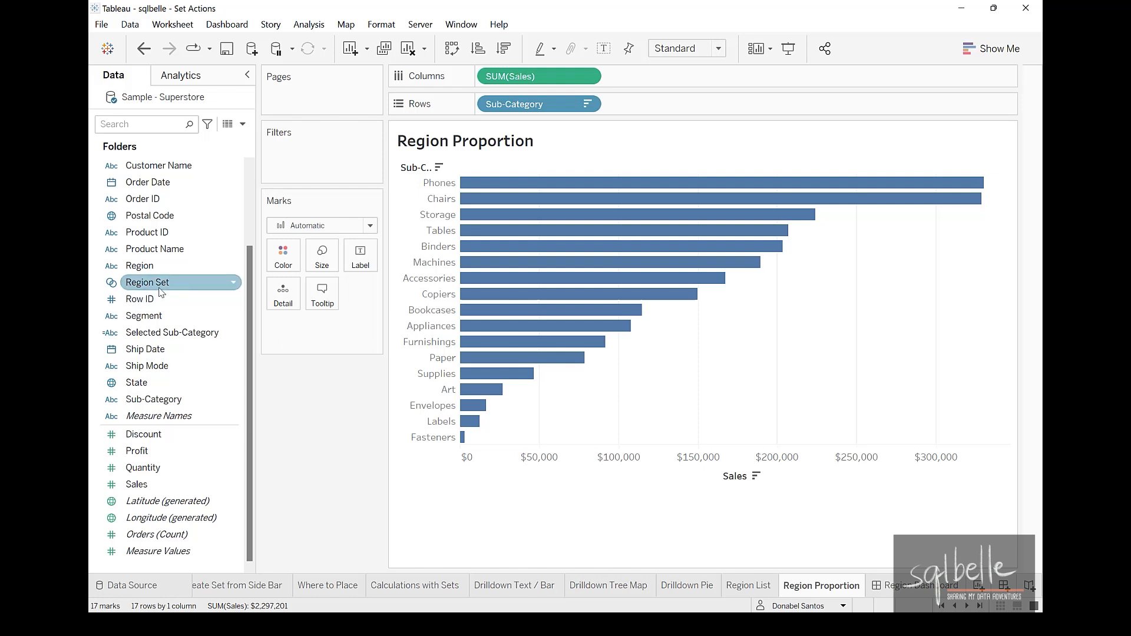
Color the Sub-Category bars by Region Set membership and highlight the In portion through the legend.
{"action": "left_click_drag", "start_coordinate": [152, 283], "coordinate": [289, 257]}
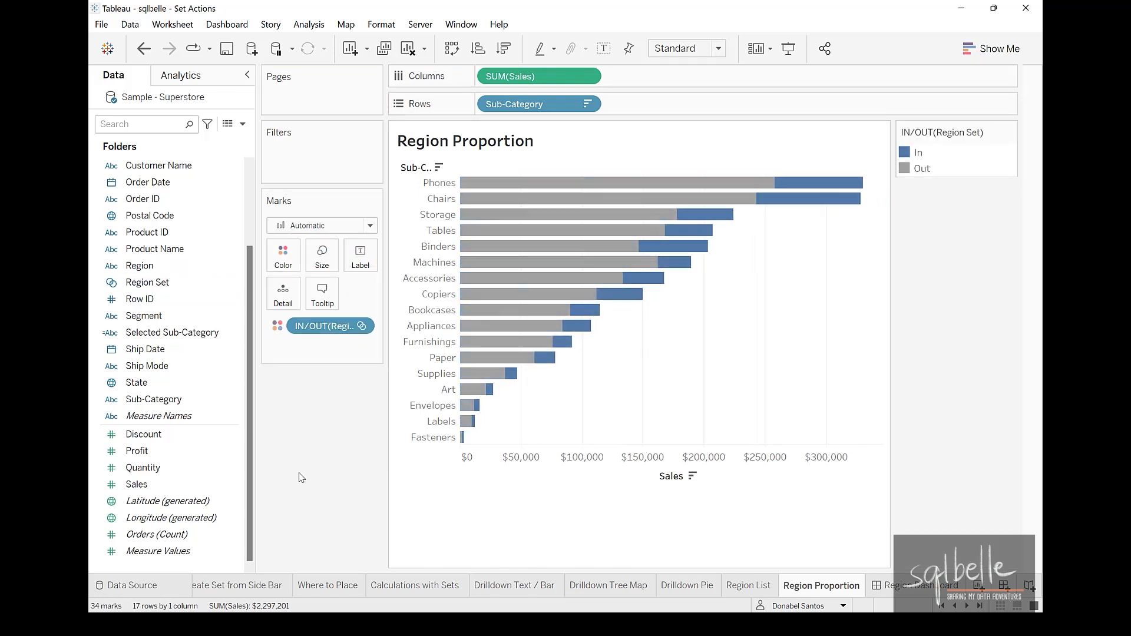
{"action": "left_click", "coordinate": [903, 155]}
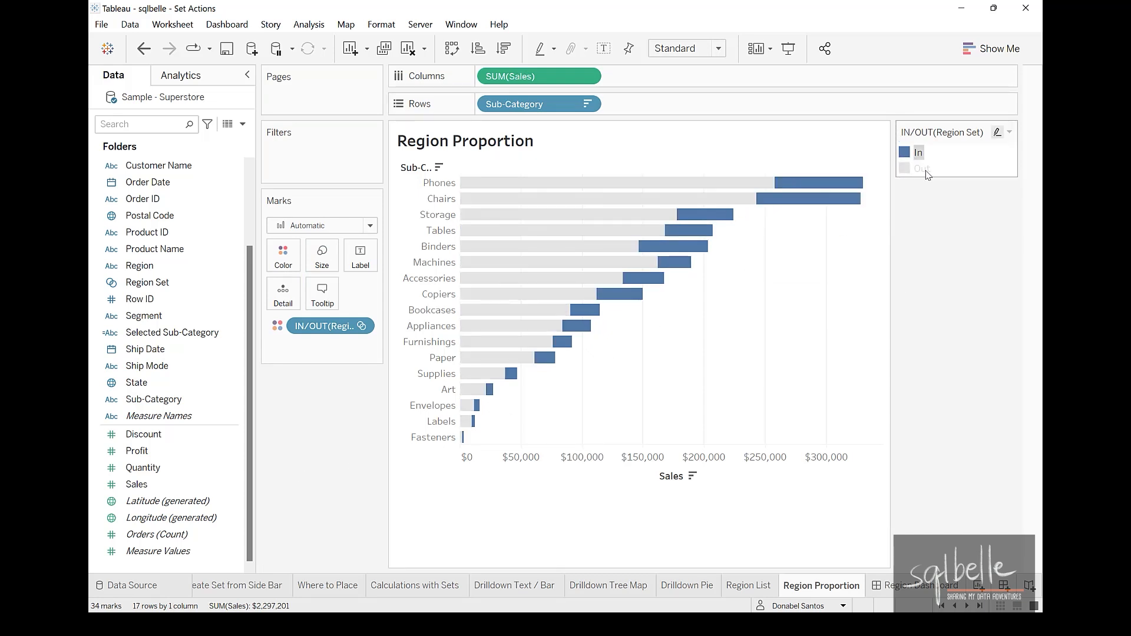
Clear the legend highlight and reorder the Region Set color legend so that Out comes before In.
{"action": "left_click", "coordinate": [955, 271]}
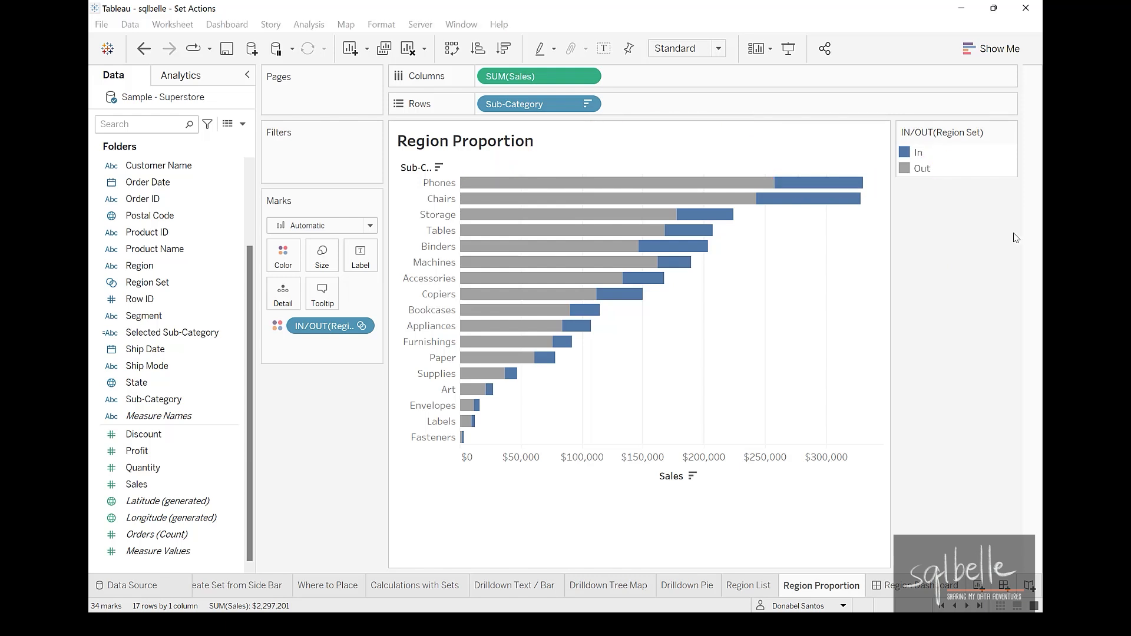
{"action": "left_click_drag", "start_coordinate": [917, 153], "coordinate": [920, 177]}
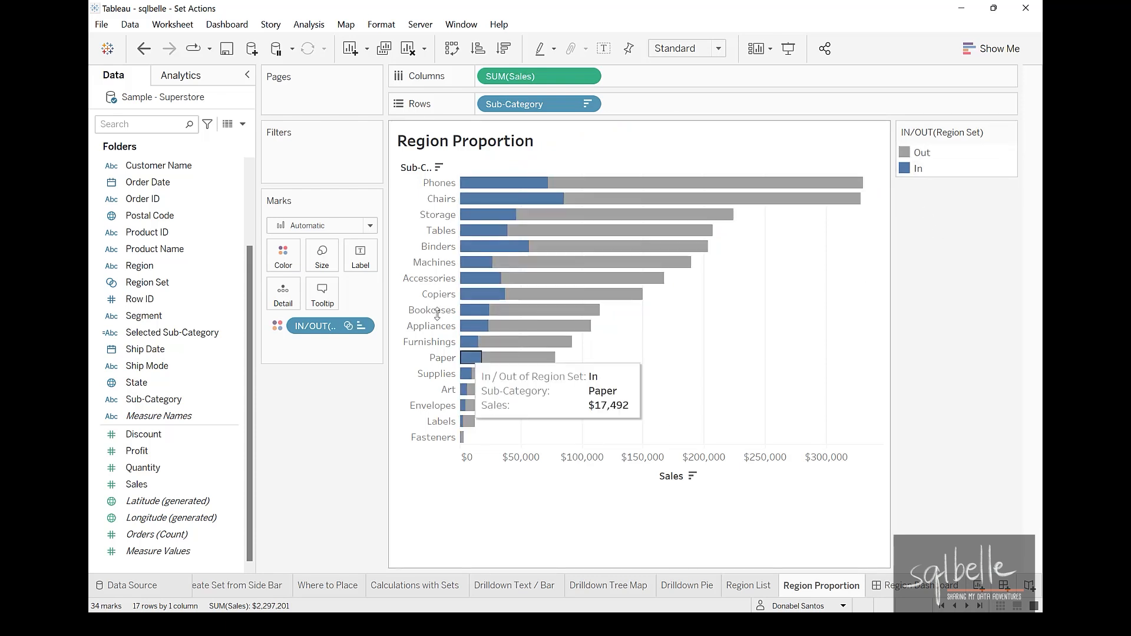
Label the bars with Sales as a percent of total, computed across Region Set membership within each Sub-Category.
{"action": "left_click_drag", "start_coordinate": [553, 79], "coordinate": [387, 255]}
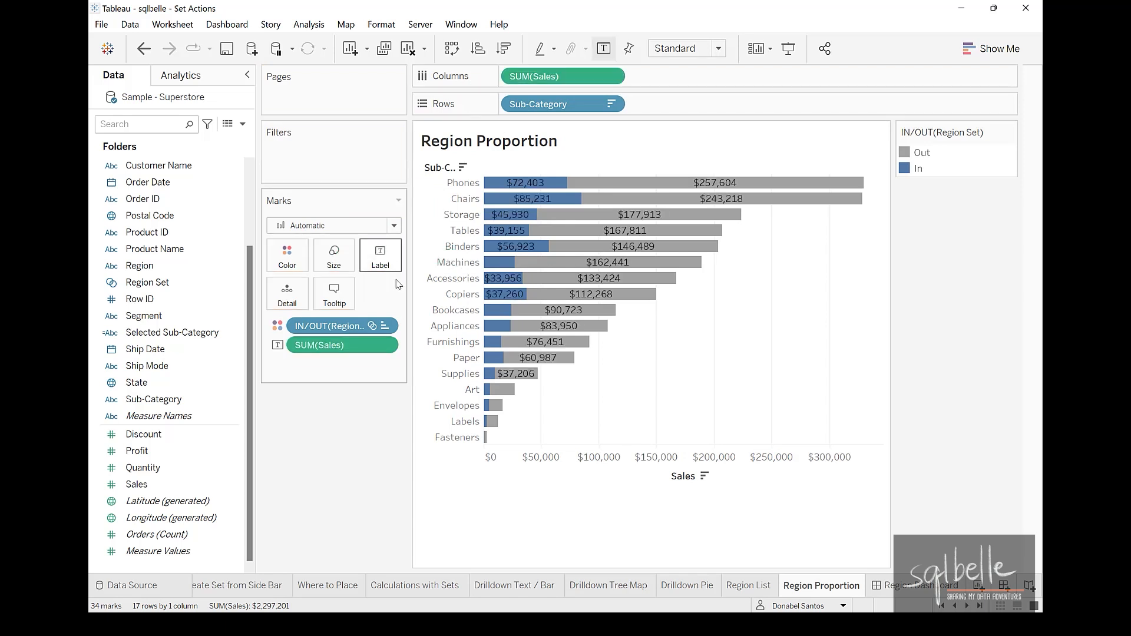
{"action": "left_click", "coordinate": [389, 345]}
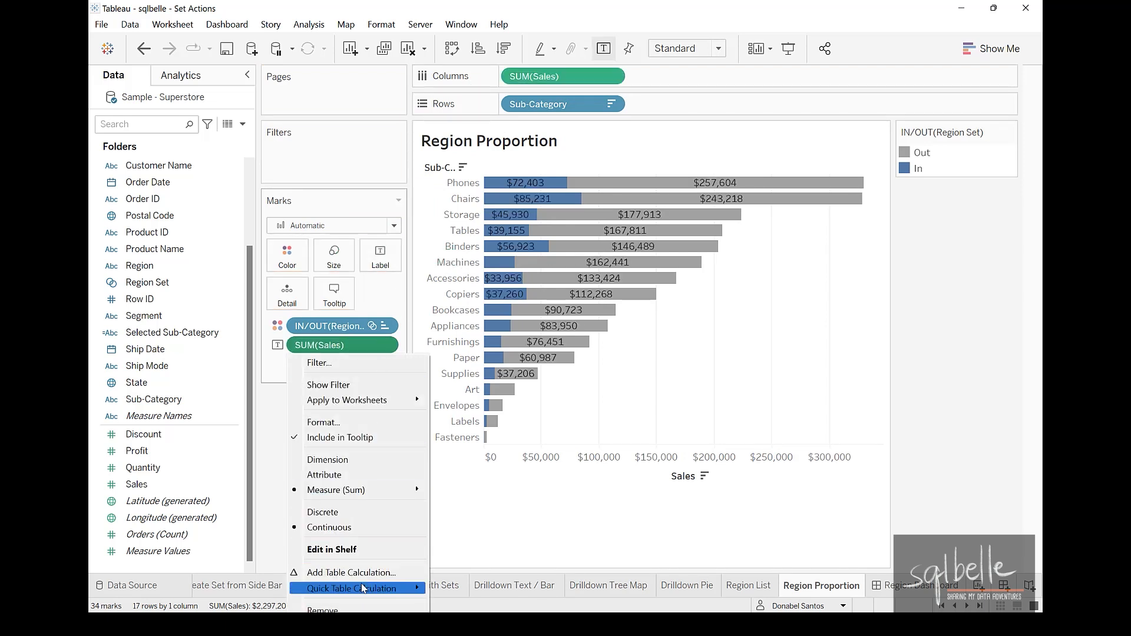
{"action": "mouse_move", "coordinate": [366, 589]}
{"action": "left_click", "coordinate": [510, 524]}
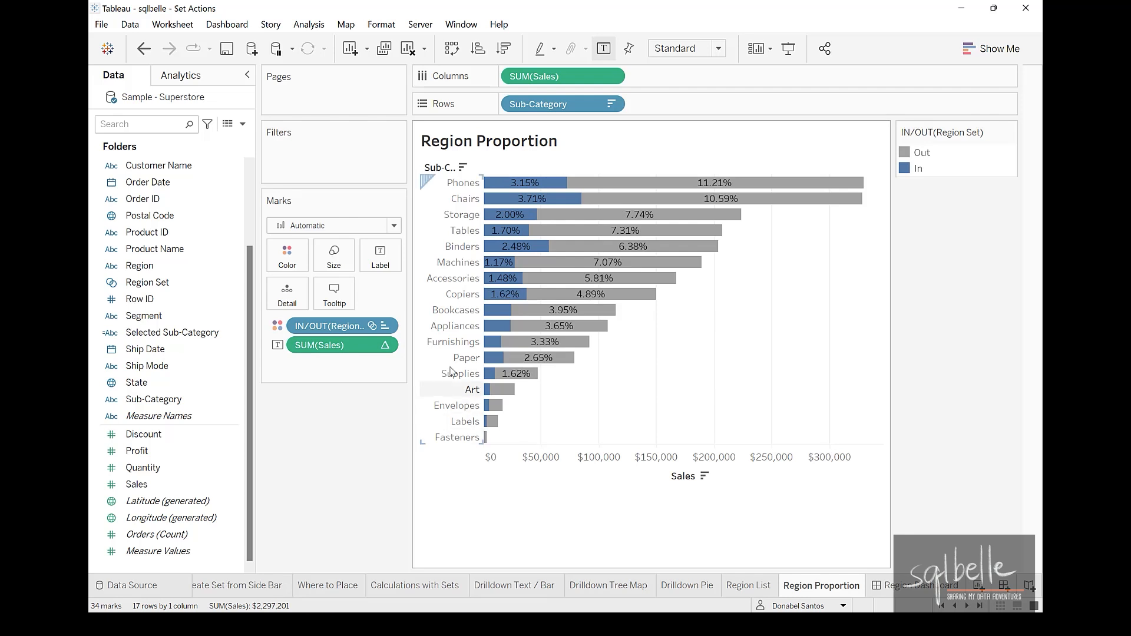
{"action": "left_click", "coordinate": [388, 345]}
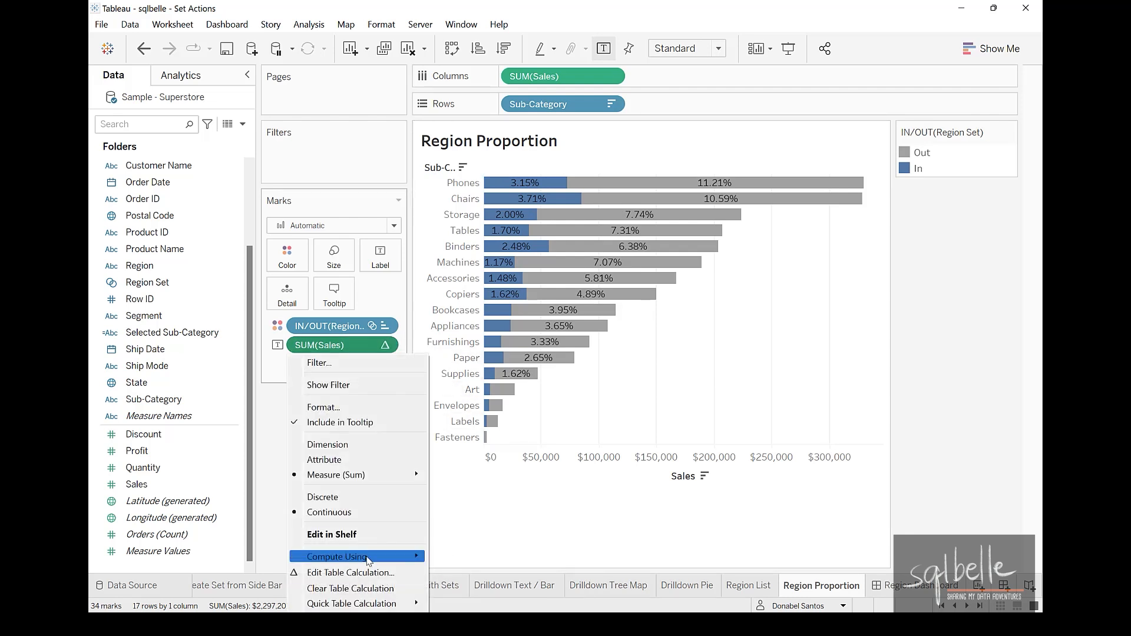
{"action": "mouse_move", "coordinate": [369, 559]}
{"action": "left_click", "coordinate": [471, 552]}
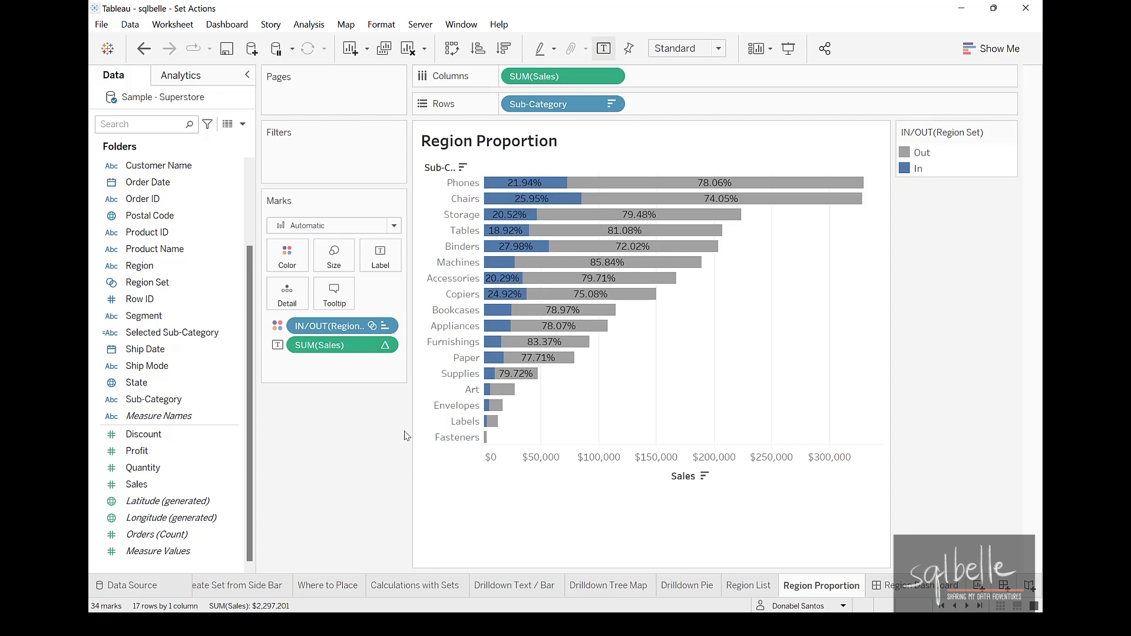
Format the percent-of-total Sales labels as Percentage with 0 decimal places.
{"action": "right_click", "coordinate": [386, 345]}
{"action": "left_click", "coordinate": [345, 407]}
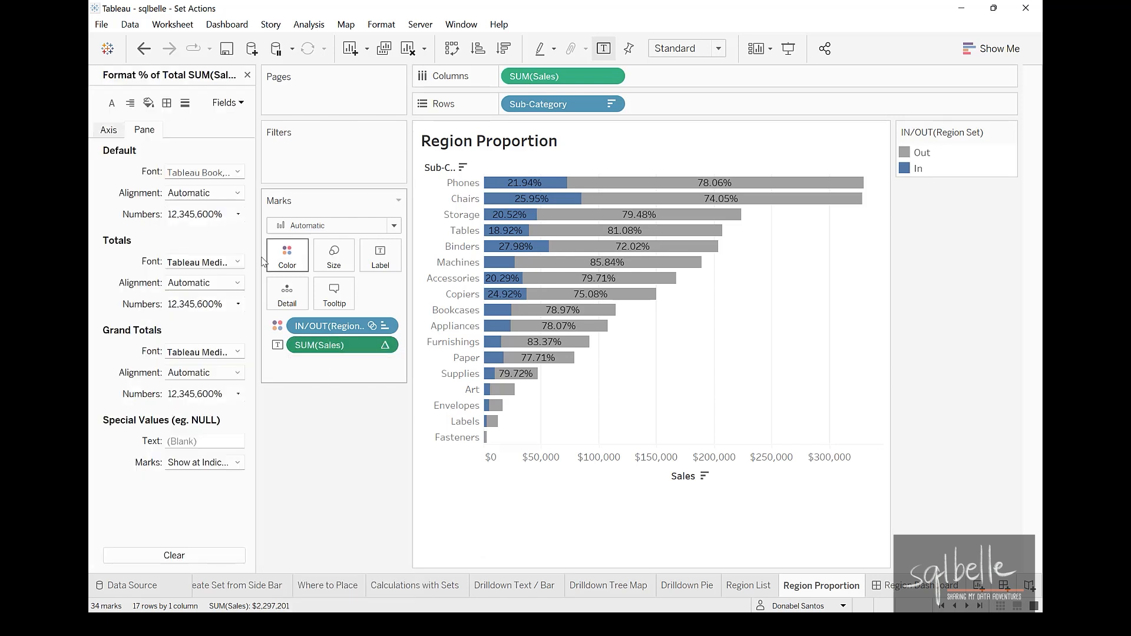
{"action": "left_click", "coordinate": [206, 215]}
{"action": "left_click", "coordinate": [194, 295]}
{"action": "left_click", "coordinate": [379, 266]}
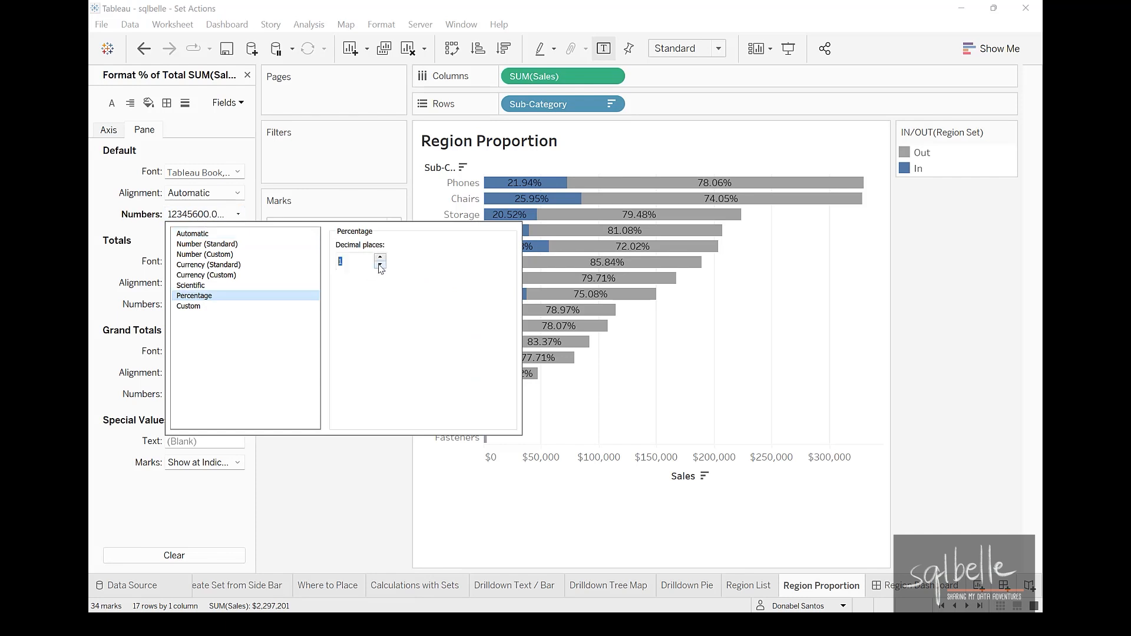
{"action": "left_click", "coordinate": [379, 265]}
{"action": "left_click", "coordinate": [388, 470]}
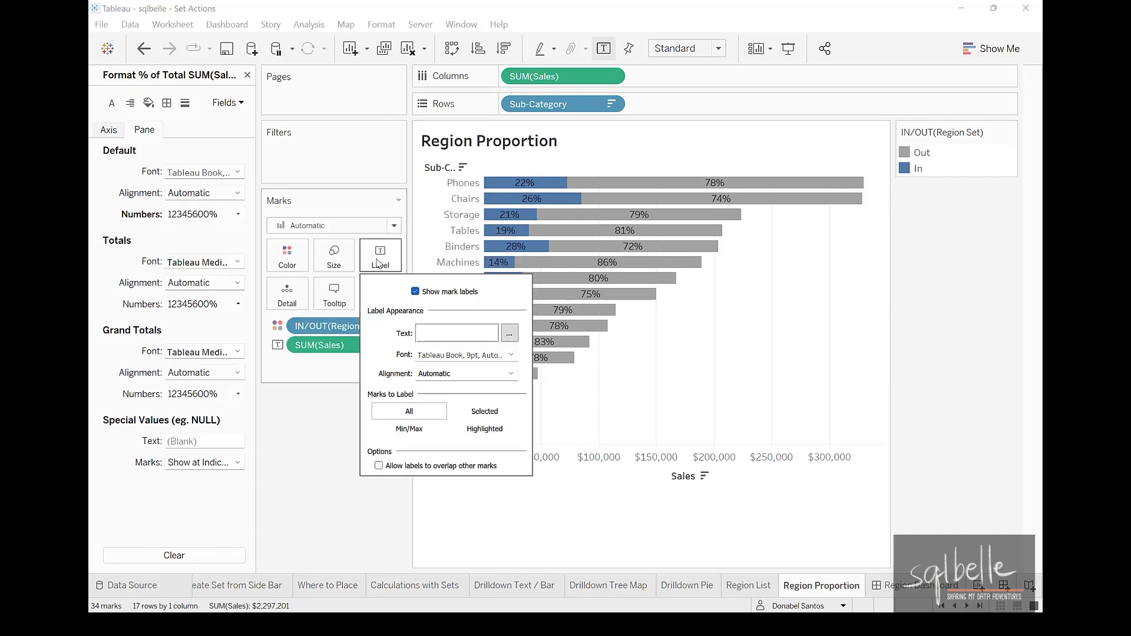
Set the font size of the bars' mark labels to 8.
{"action": "left_click", "coordinate": [462, 354]}
{"action": "left_click", "coordinate": [457, 399]}
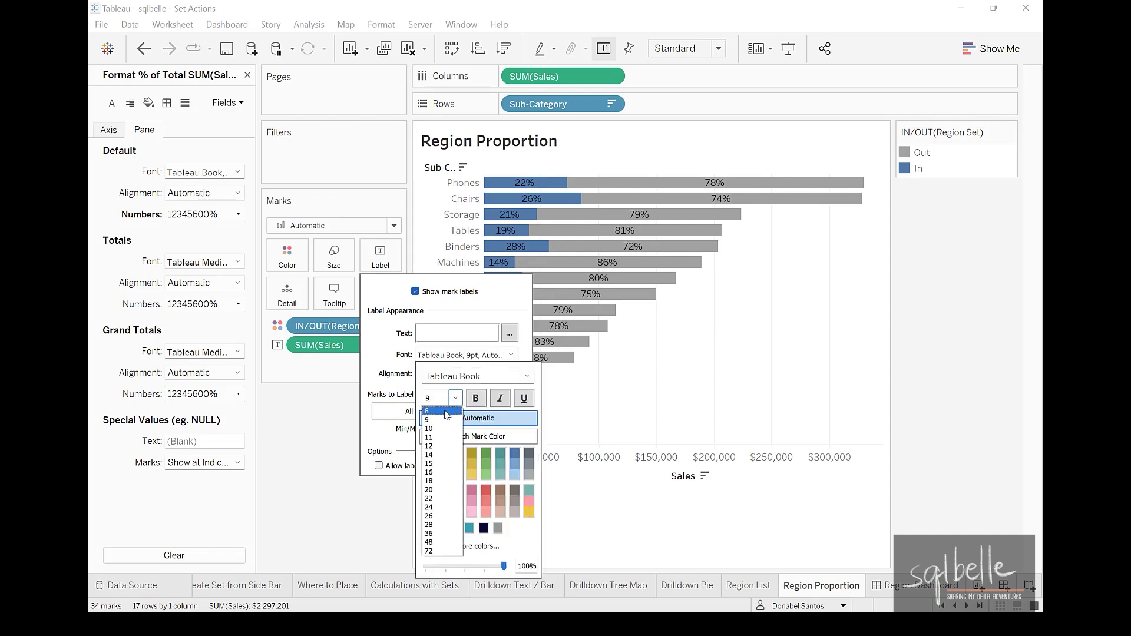
{"action": "left_click", "coordinate": [446, 412]}
{"action": "left_click", "coordinate": [333, 489]}
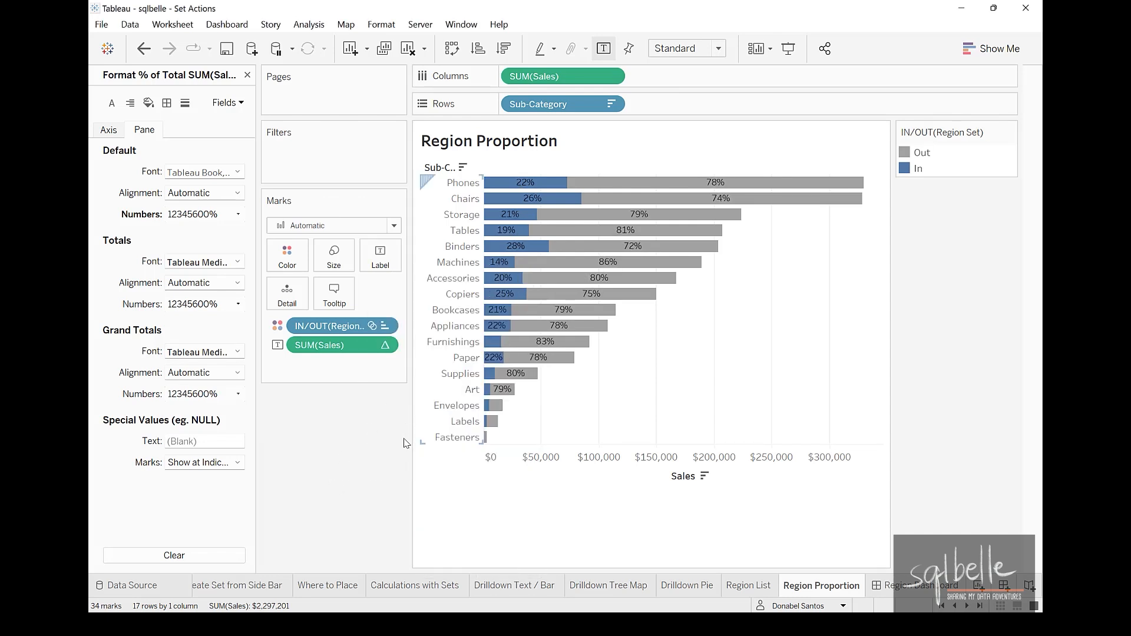
Fit the Region Proportion chart to Entire View and close the formatting options.
{"action": "left_click_drag", "start_coordinate": [445, 446], "coordinate": [446, 461]}
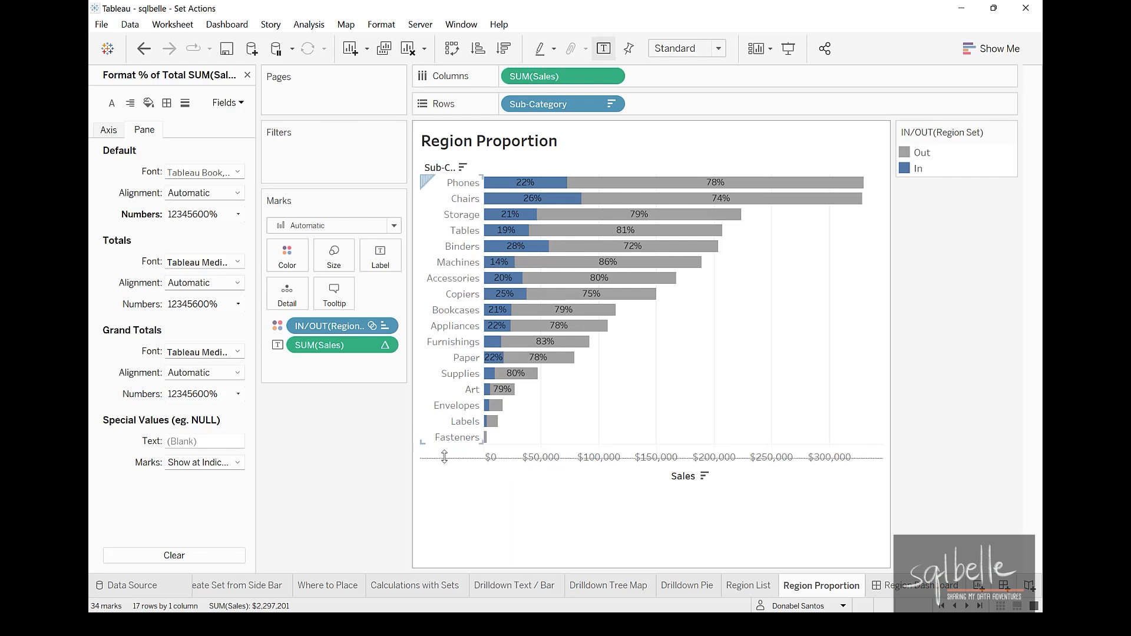
{"action": "left_click", "coordinate": [718, 49]}
{"action": "left_click", "coordinate": [676, 101]}
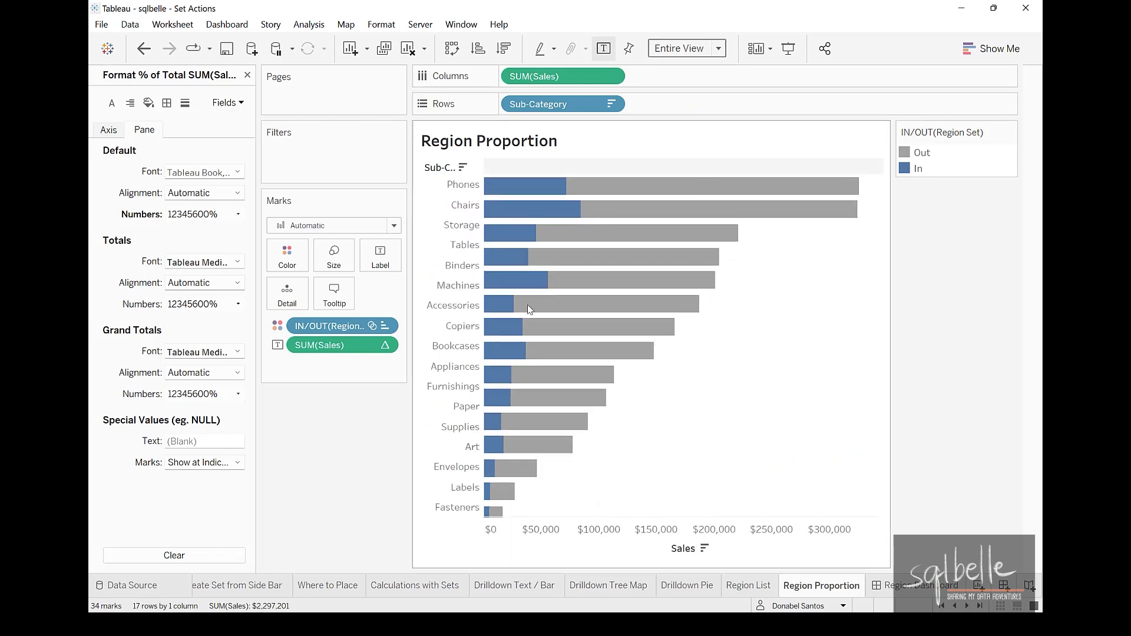
{"action": "left_click", "coordinate": [247, 76]}
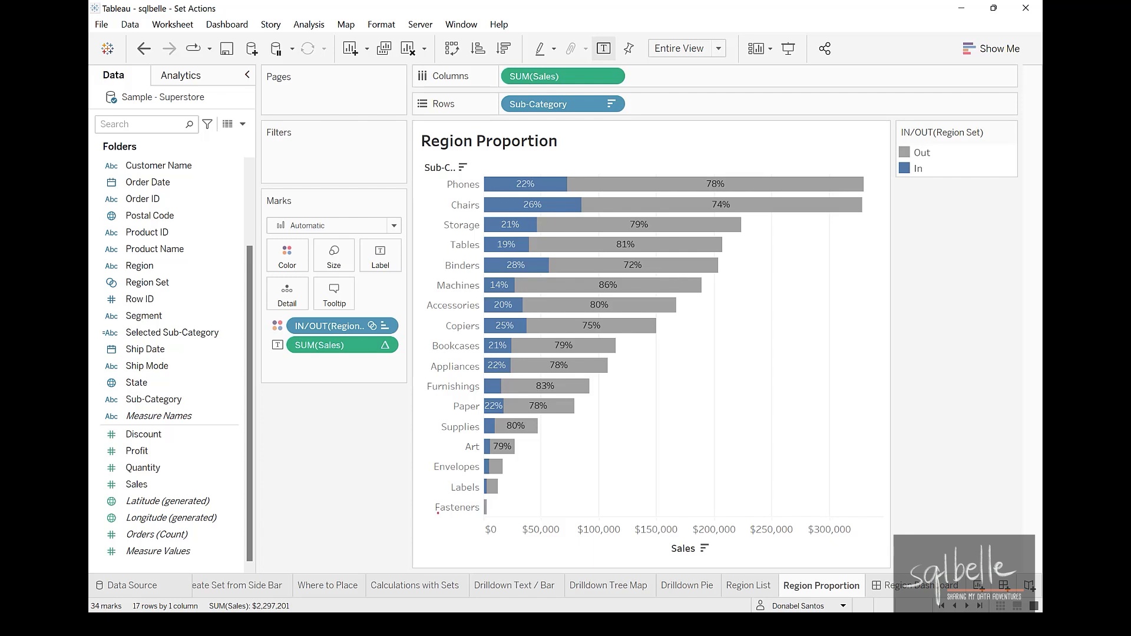
{"action": "mouse_move", "coordinate": [439, 519]}
{"action": "left_mouse_down"}
{"action": "mouse_move", "coordinate": [566, 135]}
{"action": "mouse_move", "coordinate": [463, 497]}
{"action": "left_mouse_up"}
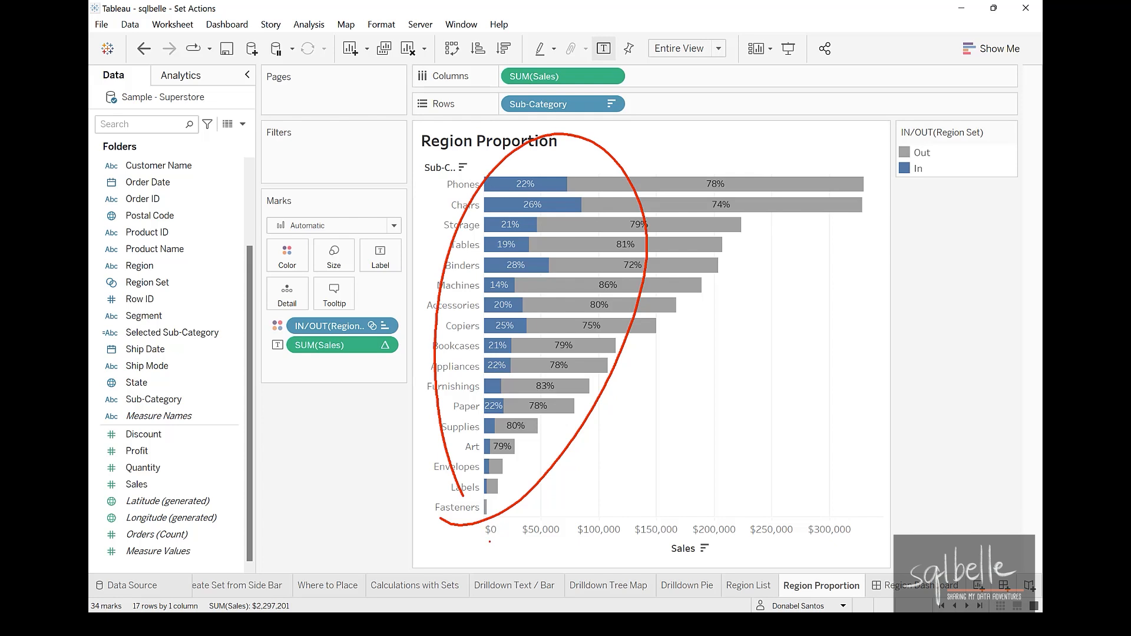
{"action": "key", "text": "Escape"}
Start a new calculated field named "Selected Region Sales".
{"action": "left_click", "coordinate": [242, 123]}
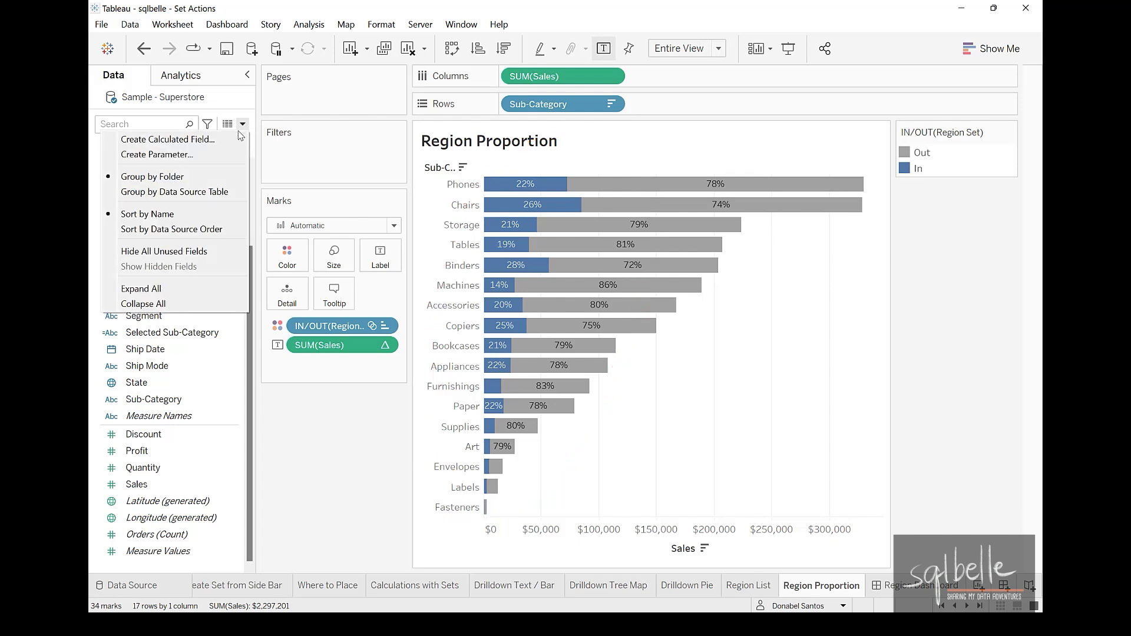
{"action": "left_click", "coordinate": [147, 130]}
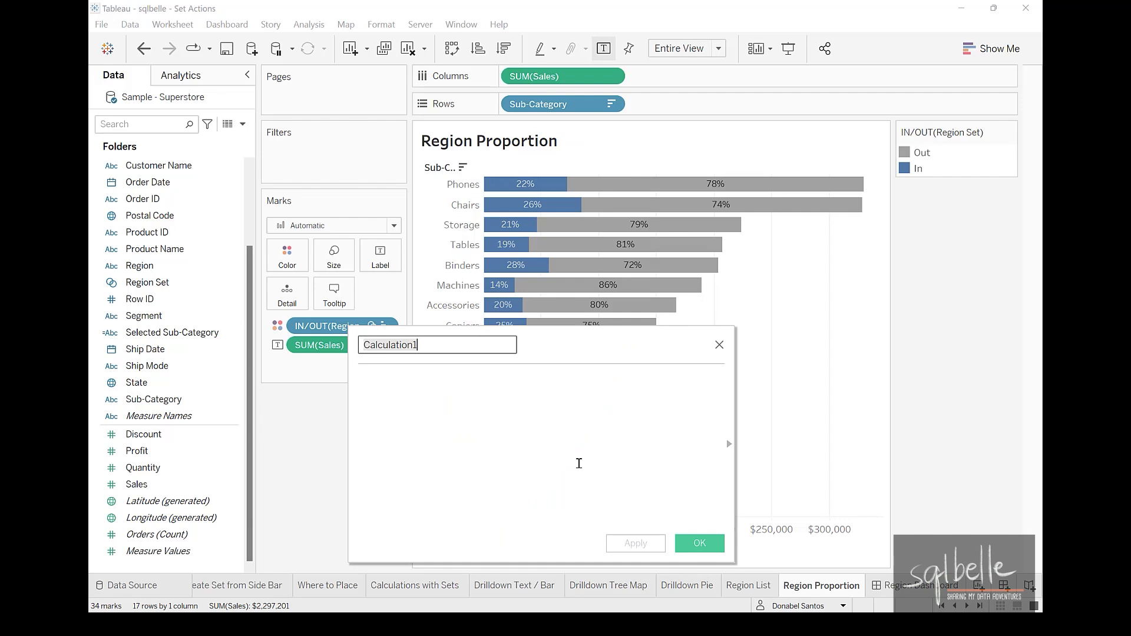
{"action": "type", "text": "Sele"}
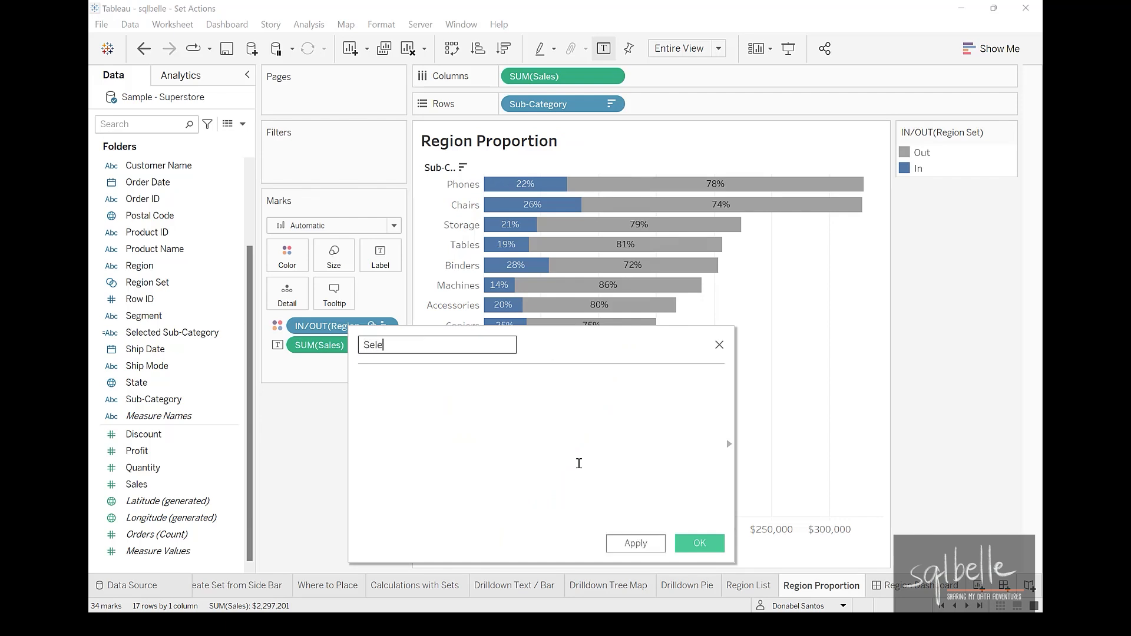
{"action": "type", "text": "cted Region Sales"}
{"action": "left_click", "coordinate": [457, 409]}
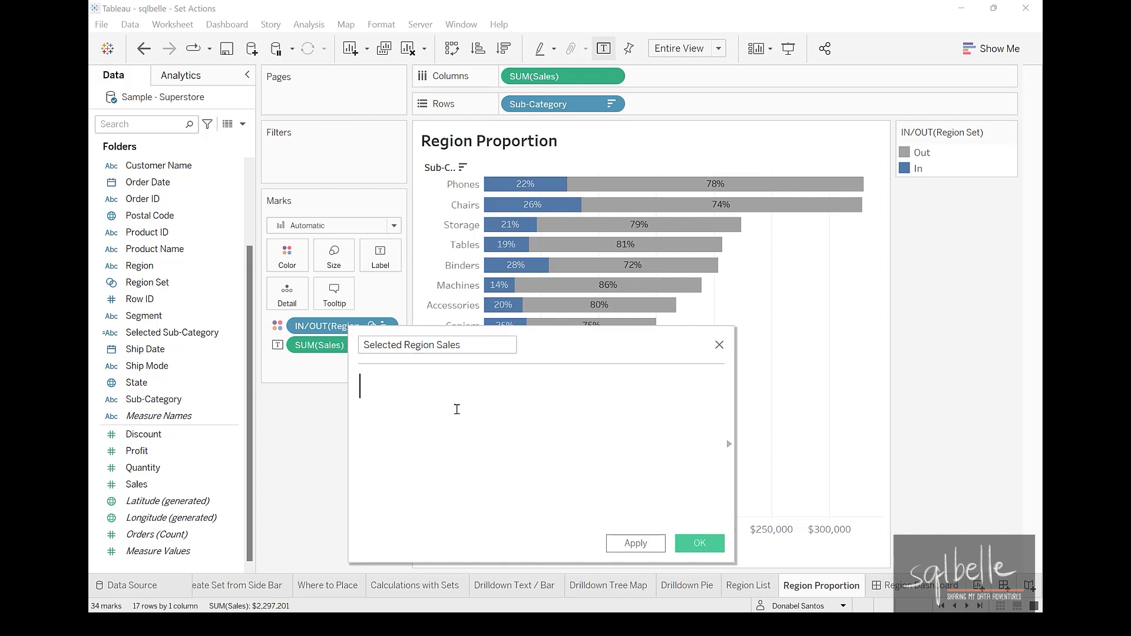
Enter the formula IF [Region Set] THEN [Sales] END for the calculated field and save it.
{"action": "type", "text": "IF Reg"}
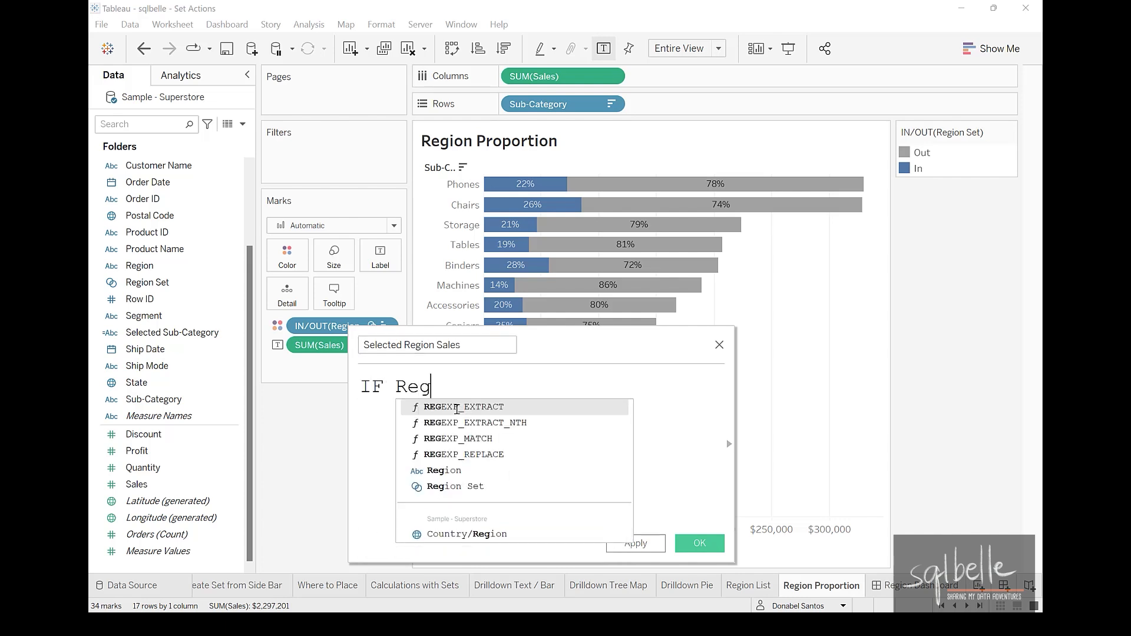
{"action": "key", "text": "Down"}
{"action": "key", "text": "Down"}
{"action": "key", "text": "Down"}
{"action": "key", "text": "Down"}
{"action": "key", "text": "Down"}
{"action": "key", "text": "Return"}
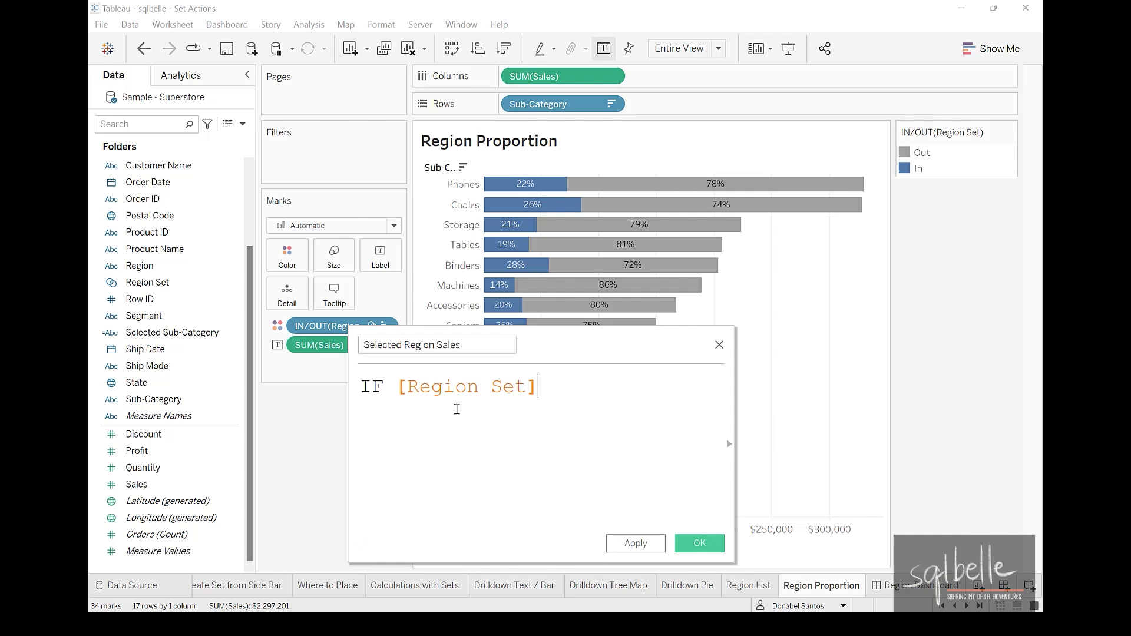
{"action": "key", "text": "Return"}
{"action": "type", "text": "THEN "}
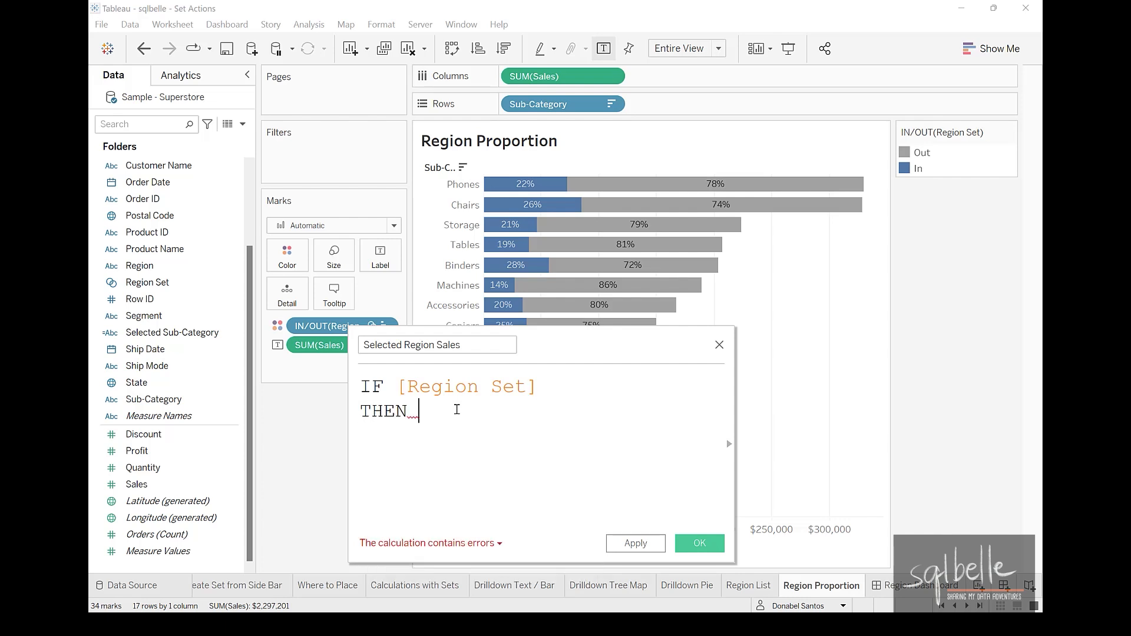
{"action": "type", "text": "[Sal"}
{"action": "key", "text": "Return"}
{"action": "key", "text": "Return"}
{"action": "type", "text": "EN"}
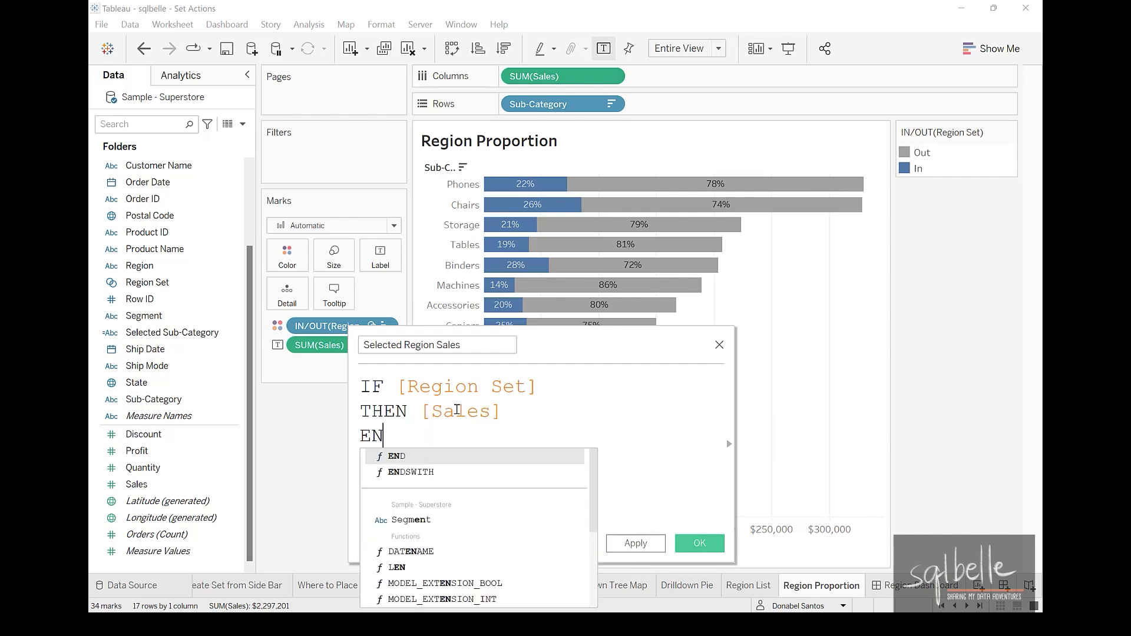
{"action": "type", "text": "D"}
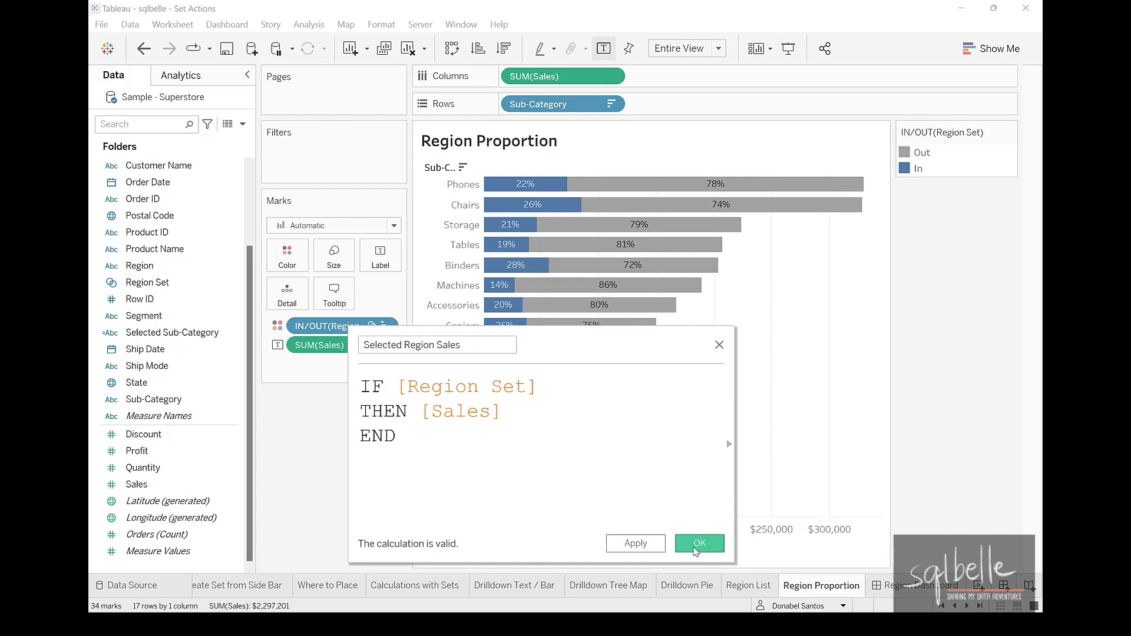
{"action": "left_click", "coordinate": [698, 543]}
{"action": "key", "text": "ctrl+2"}
{"action": "mouse_move", "coordinate": [242, 491]}
{"action": "left_mouse_down"}
{"action": "mouse_move", "coordinate": [228, 484]}
{"action": "mouse_move", "coordinate": [243, 528]}
{"action": "mouse_move", "coordinate": [204, 480]}
{"action": "left_mouse_up"}
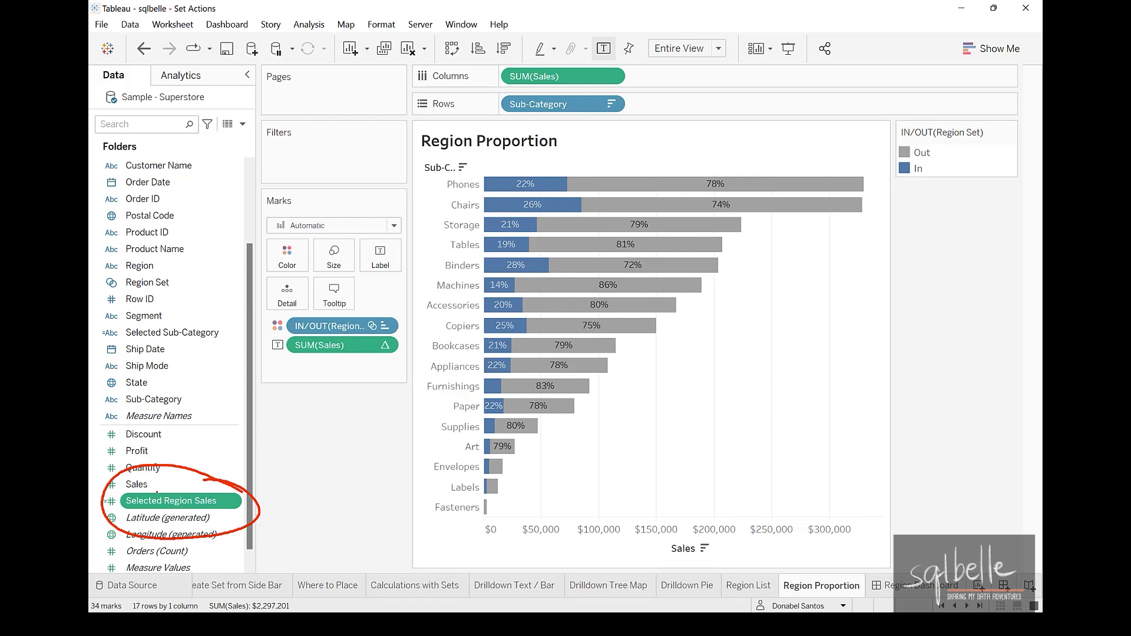
{"action": "mouse_move", "coordinate": [644, 109]}
{"action": "left_mouse_down"}
{"action": "mouse_move", "coordinate": [501, 136]}
{"action": "mouse_move", "coordinate": [651, 88]}
{"action": "left_mouse_up"}
{"action": "mouse_move", "coordinate": [695, 201]}
{"action": "left_mouse_down"}
{"action": "mouse_move", "coordinate": [633, 156]}
{"action": "mouse_move", "coordinate": [672, 145]}
{"action": "left_mouse_up"}
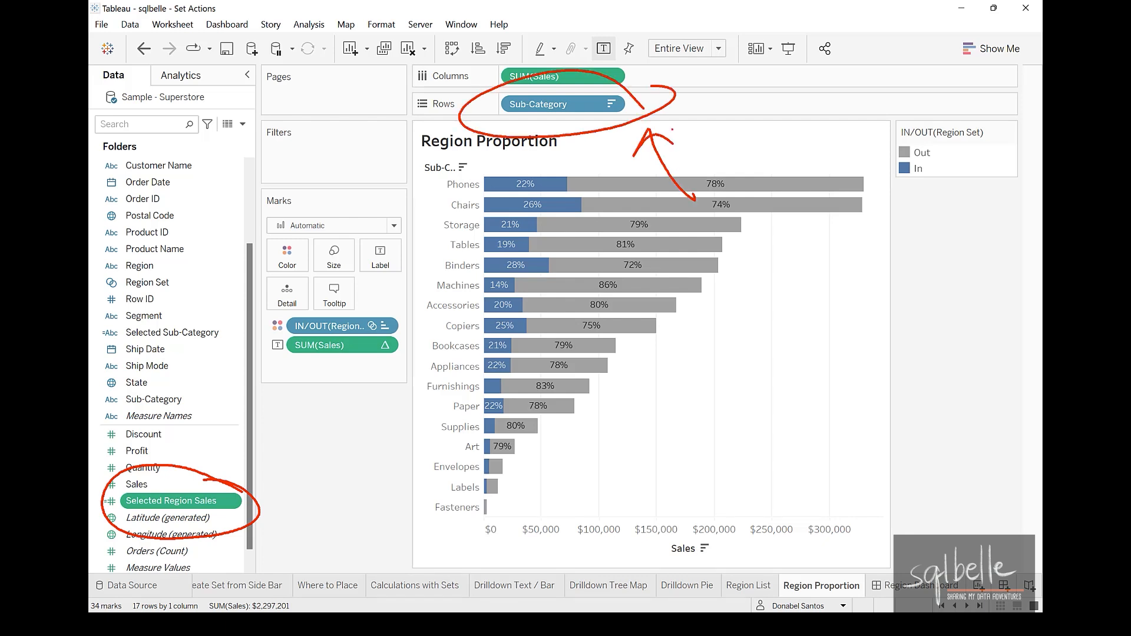
{"action": "key", "text": "Escape"}
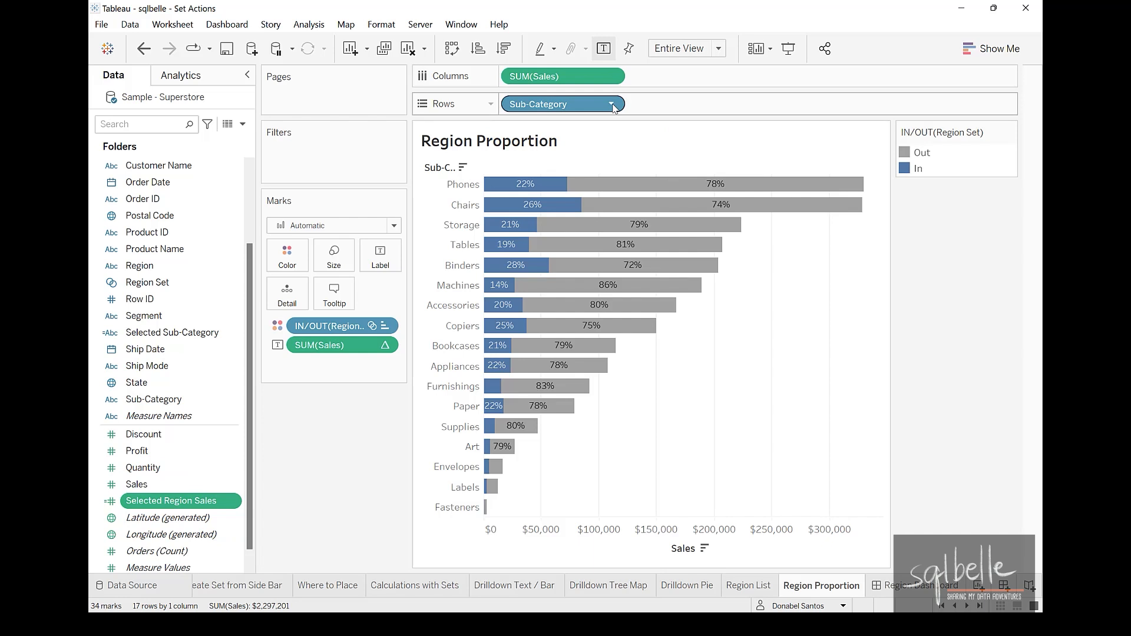
Sort Sub-Category by the field Selected Region Sales in descending order, keeping the Sum aggregation.
{"action": "left_click", "coordinate": [615, 106]}
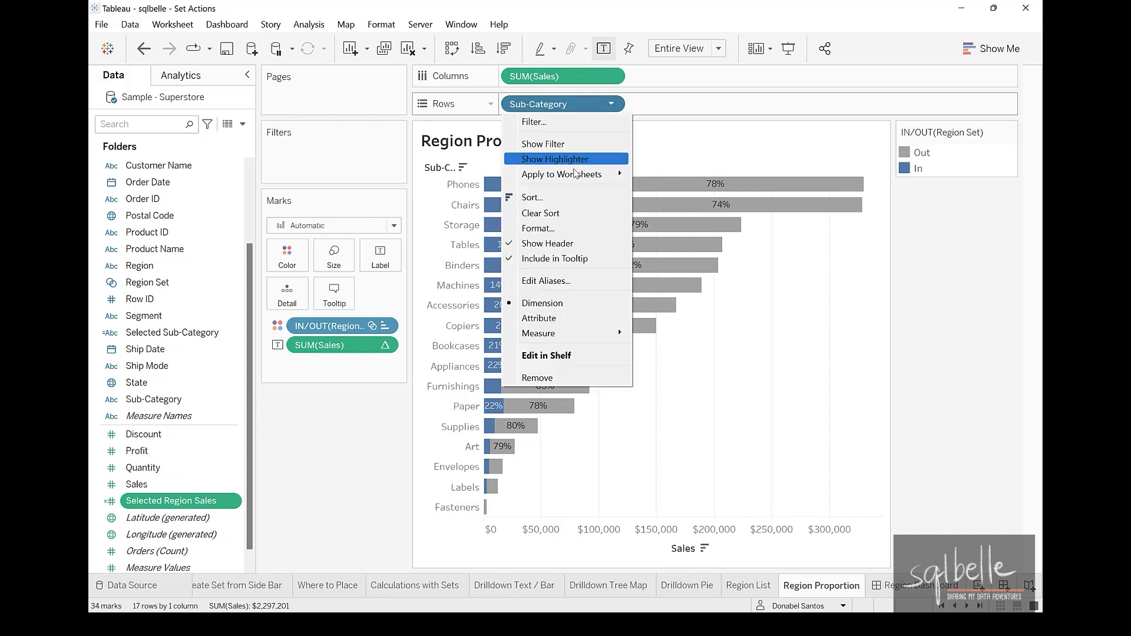
{"action": "left_click", "coordinate": [560, 191]}
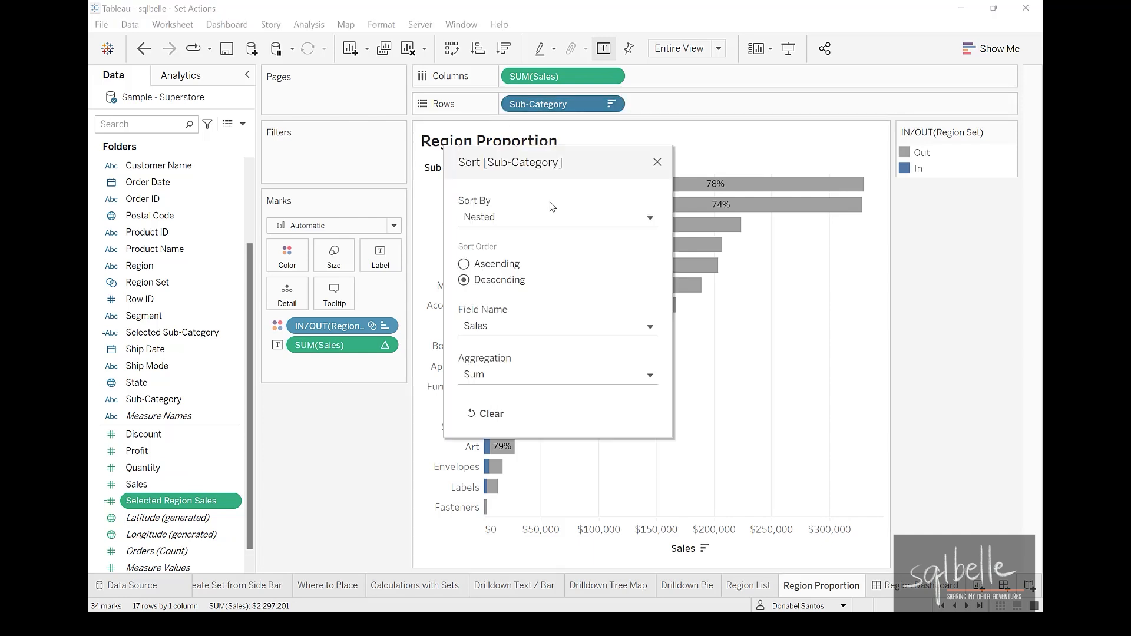
{"action": "left_click", "coordinate": [546, 215]}
{"action": "left_click", "coordinate": [510, 255]}
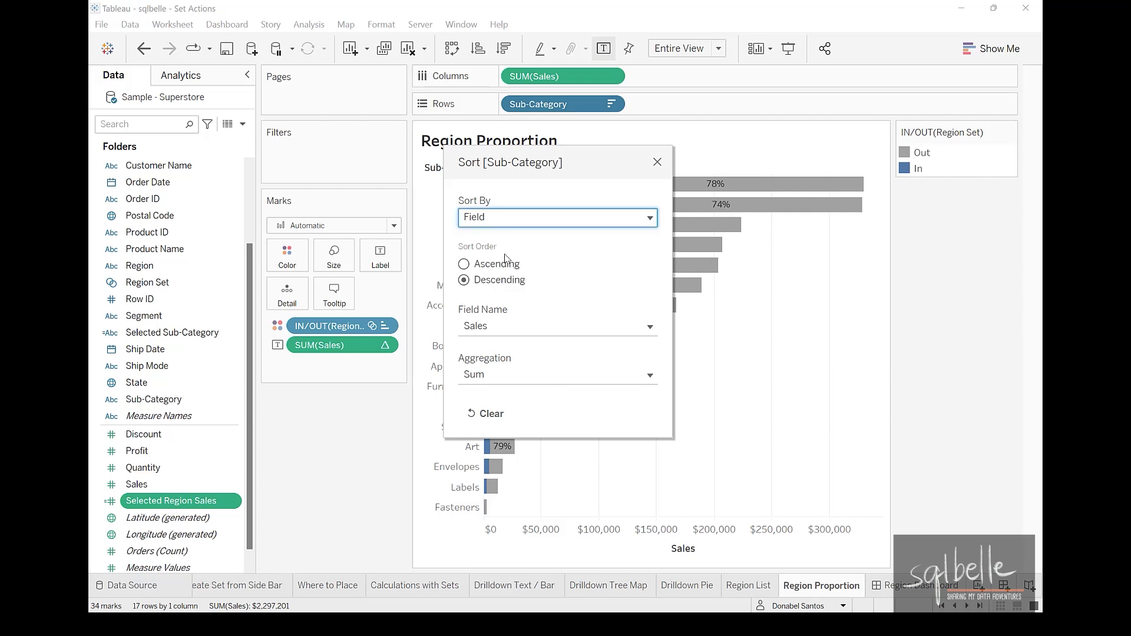
{"action": "left_click", "coordinate": [517, 324]}
{"action": "type", "text": "sele"}
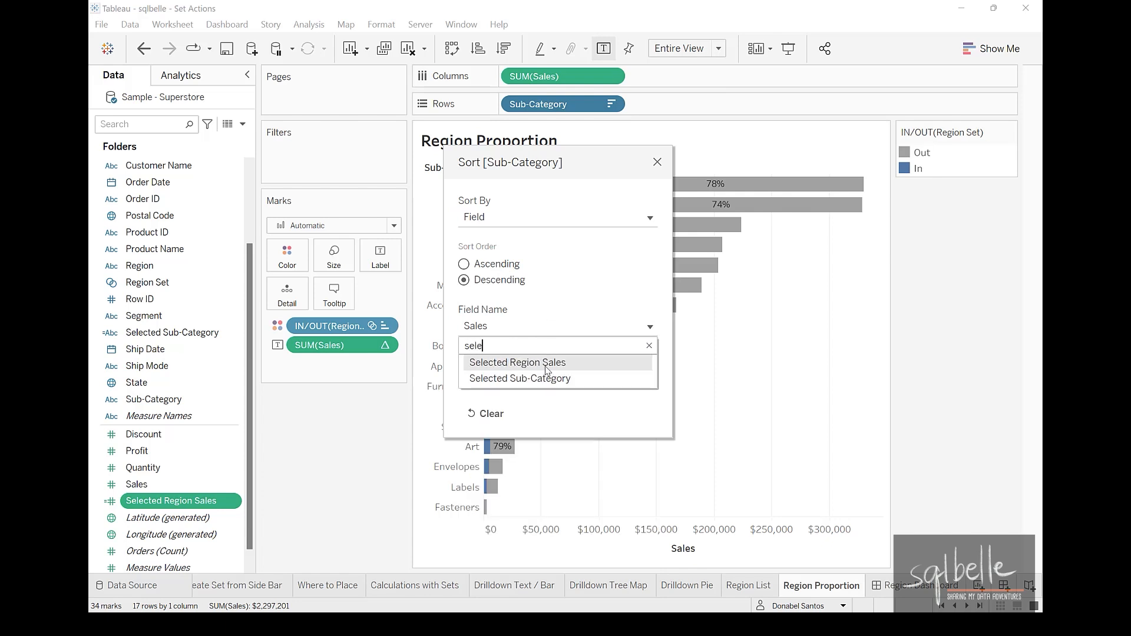
{"action": "left_click", "coordinate": [546, 365]}
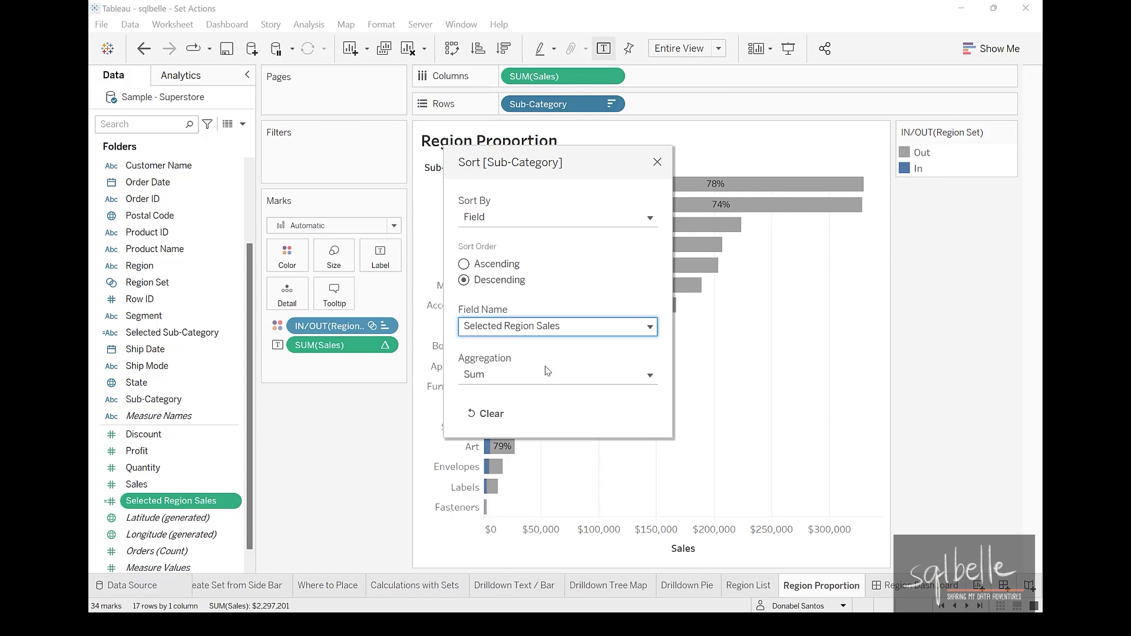
{"action": "left_click", "coordinate": [657, 162]}
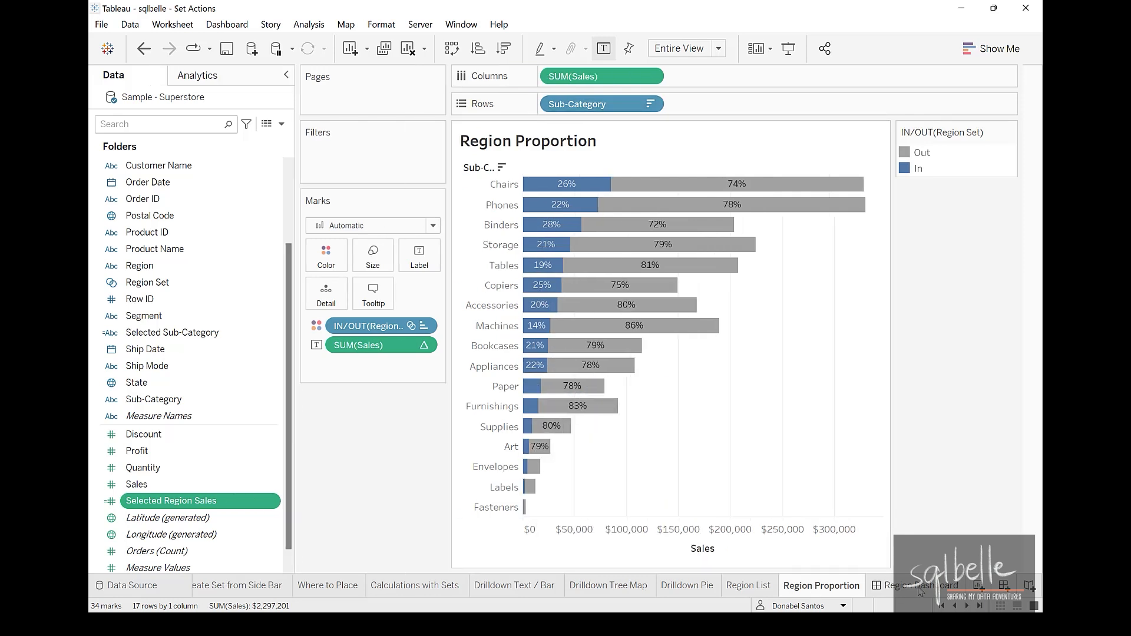
Place the Region List sheet on the Region Dashboard.
{"action": "left_click", "coordinate": [920, 590]}
{"action": "left_click_drag", "start_coordinate": [274, 325], "coordinate": [406, 169]}
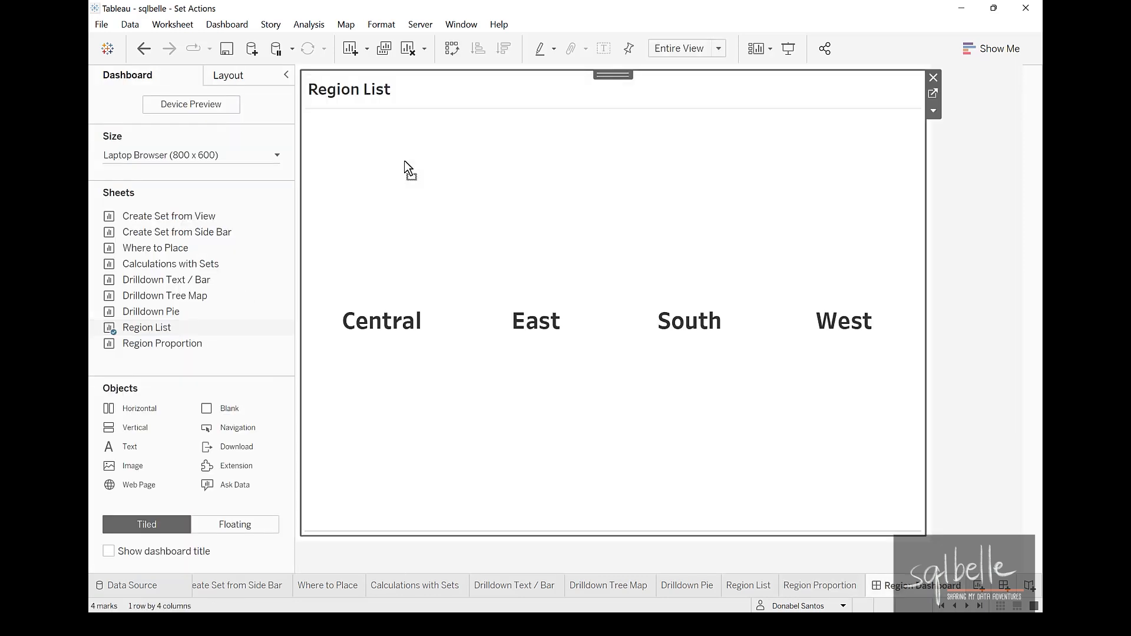
Place the Region Proportion sheet below Region List on the dashboard and remove the In / Out of Region Set legend container.
{"action": "mouse_move", "coordinate": [172, 344]}
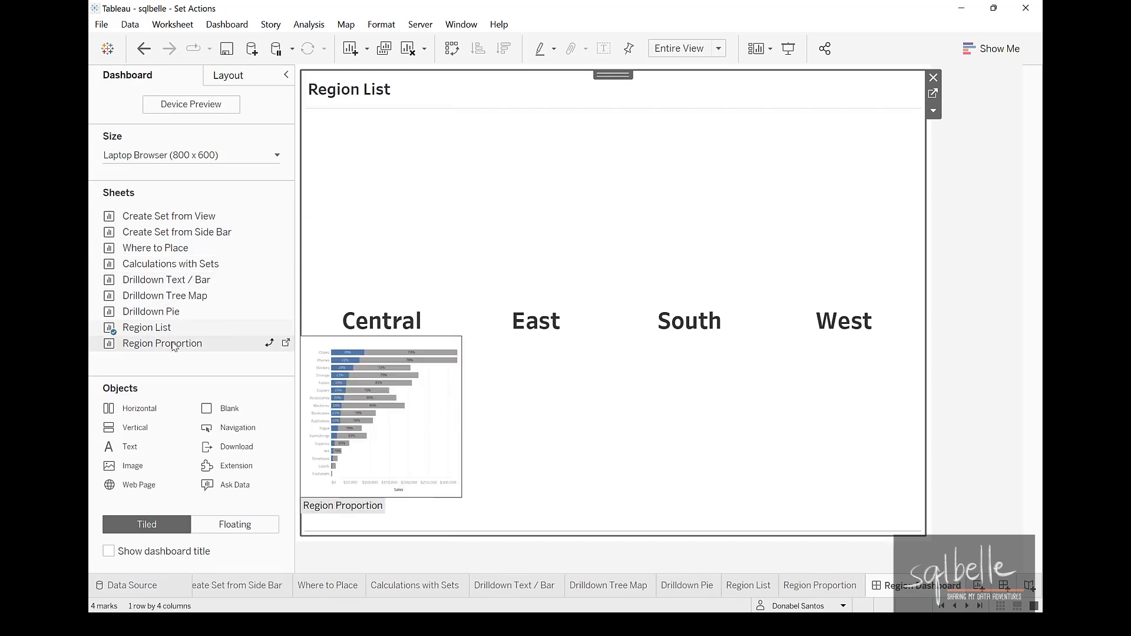
{"action": "left_click_drag", "start_coordinate": [174, 347], "coordinate": [734, 433]}
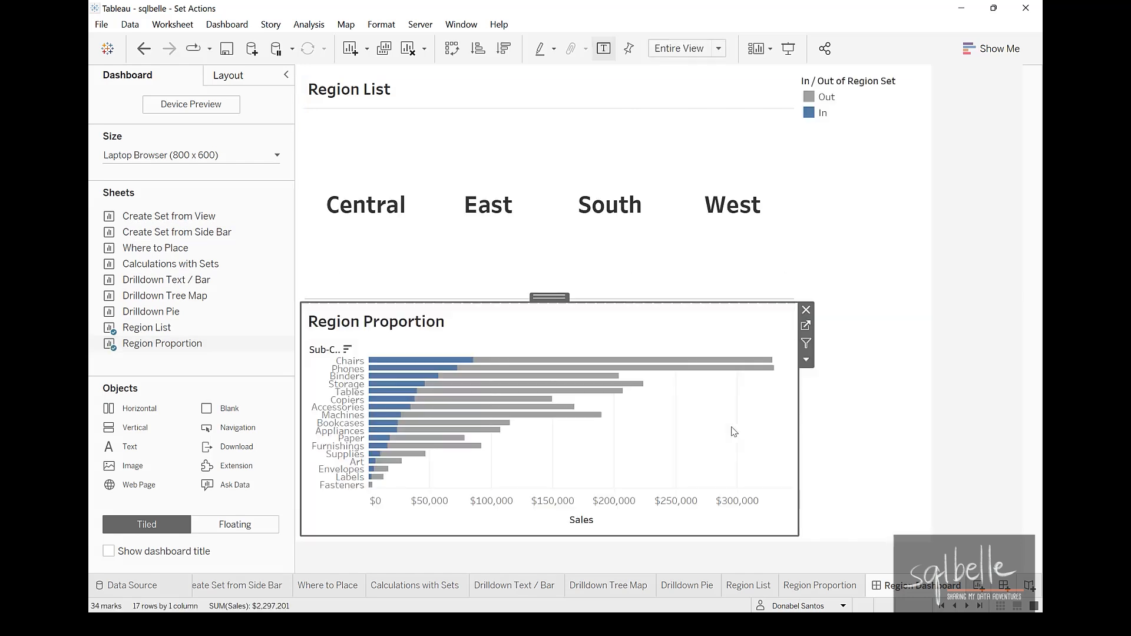
{"action": "left_click", "coordinate": [813, 253]}
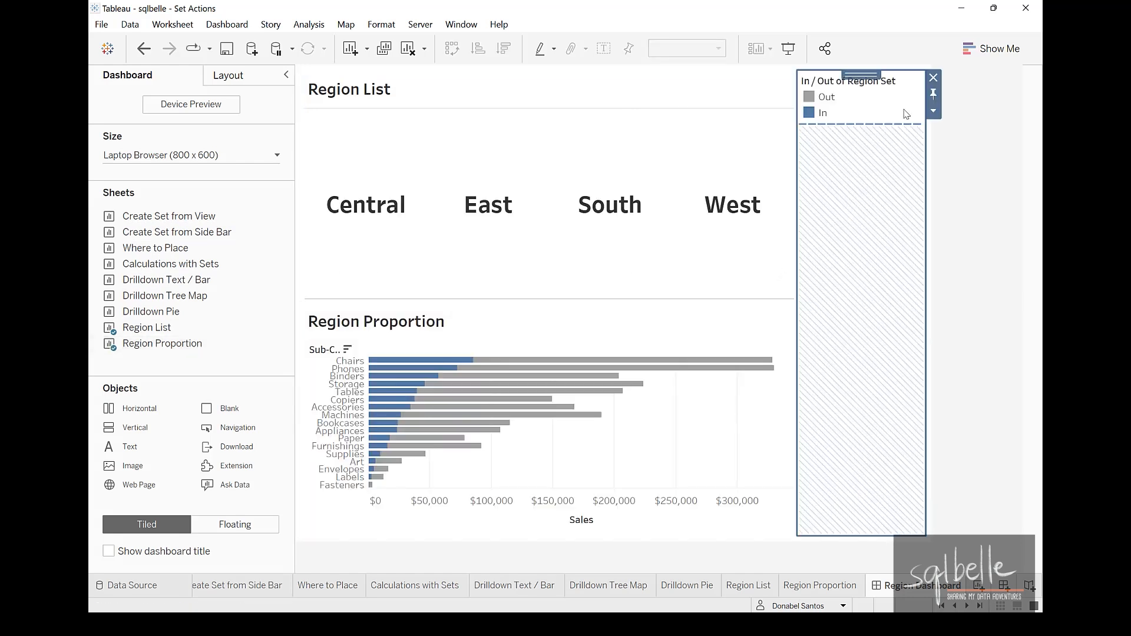
{"action": "left_click", "coordinate": [933, 77]}
{"action": "left_click", "coordinate": [638, 341]}
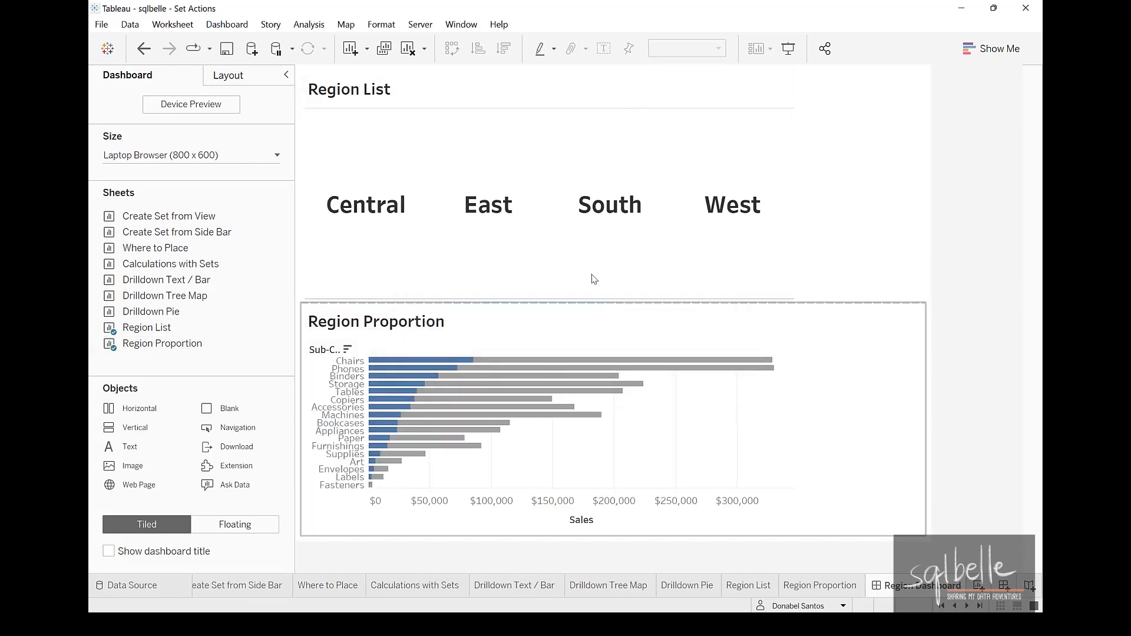
Hide both sheet titles and resize the layout so Region List is a short strip and the Sub-Category labels have more width.
{"action": "right_click", "coordinate": [382, 90]}
{"action": "left_click", "coordinate": [419, 128]}
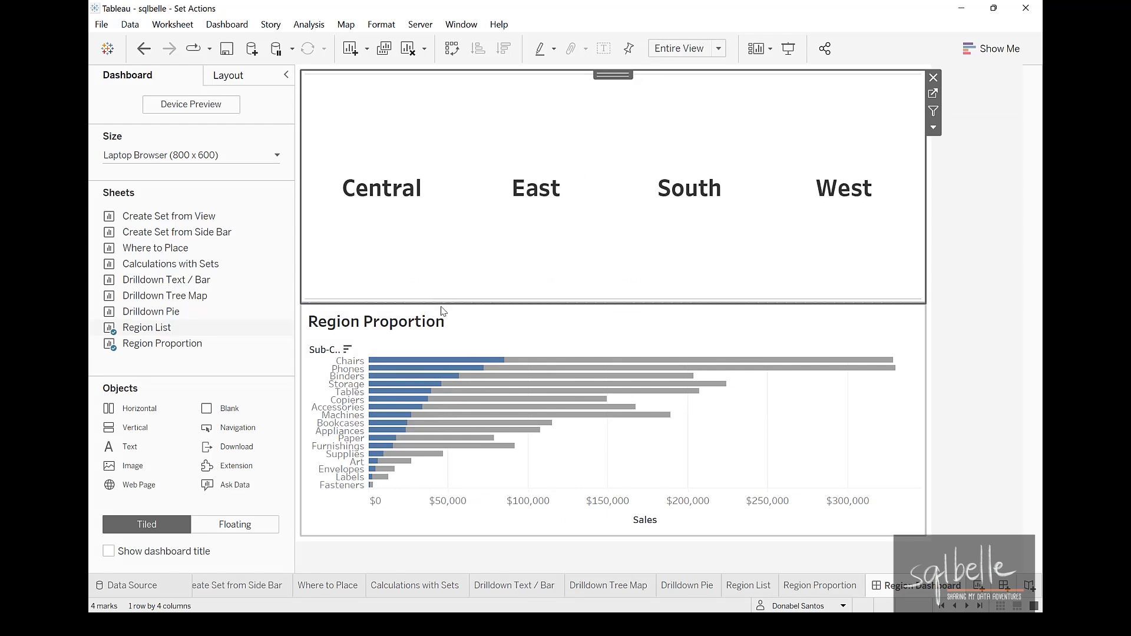
{"action": "left_click_drag", "start_coordinate": [444, 301], "coordinate": [473, 145]}
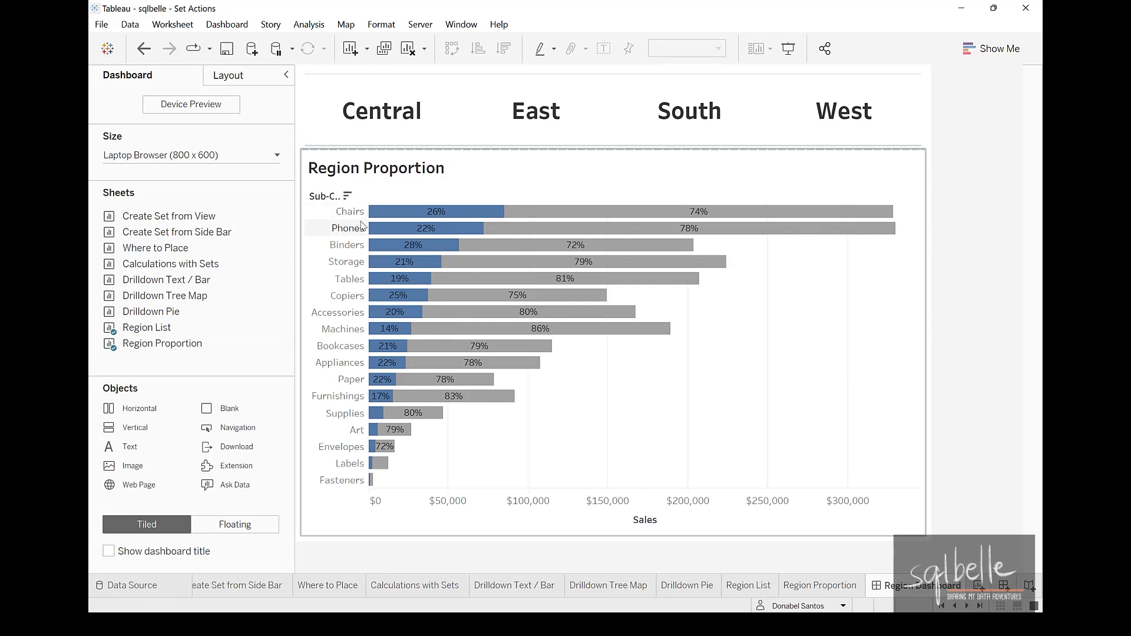
{"action": "left_click_drag", "start_coordinate": [368, 223], "coordinate": [411, 224]}
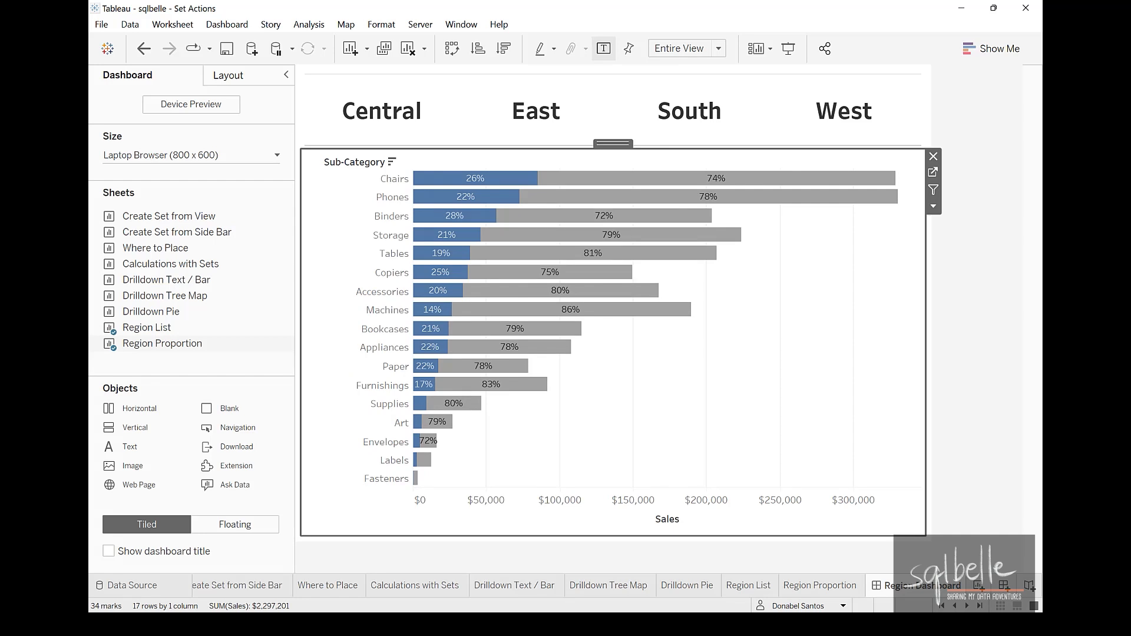
Add a Change Set Values dashboard action named "Region Set Action".
{"action": "left_click", "coordinate": [226, 25]}
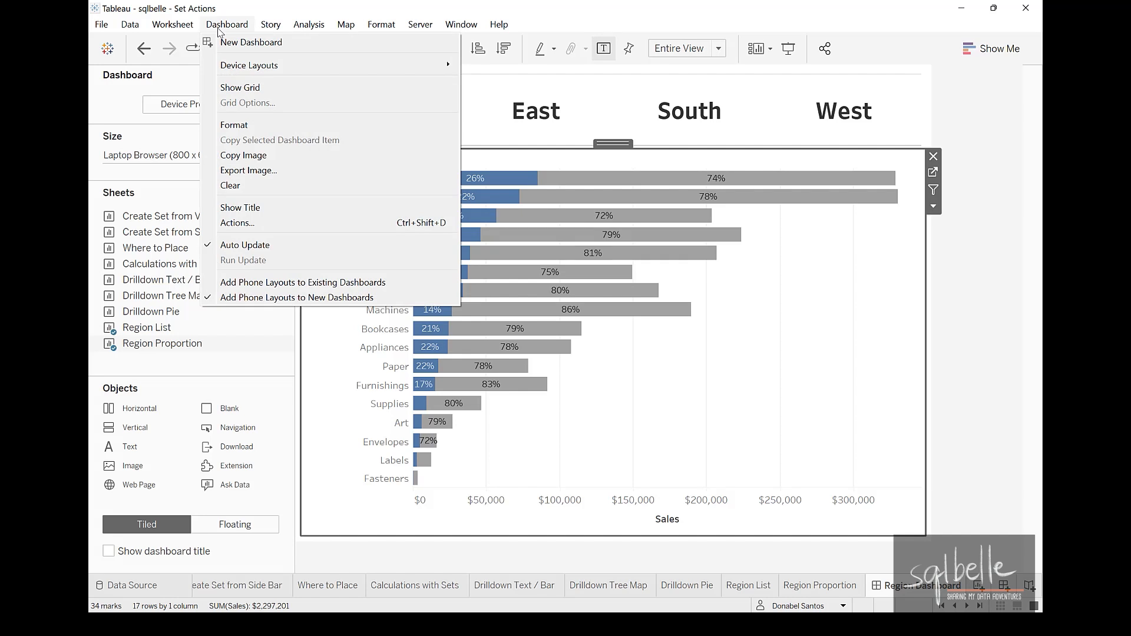
{"action": "left_click", "coordinate": [251, 227]}
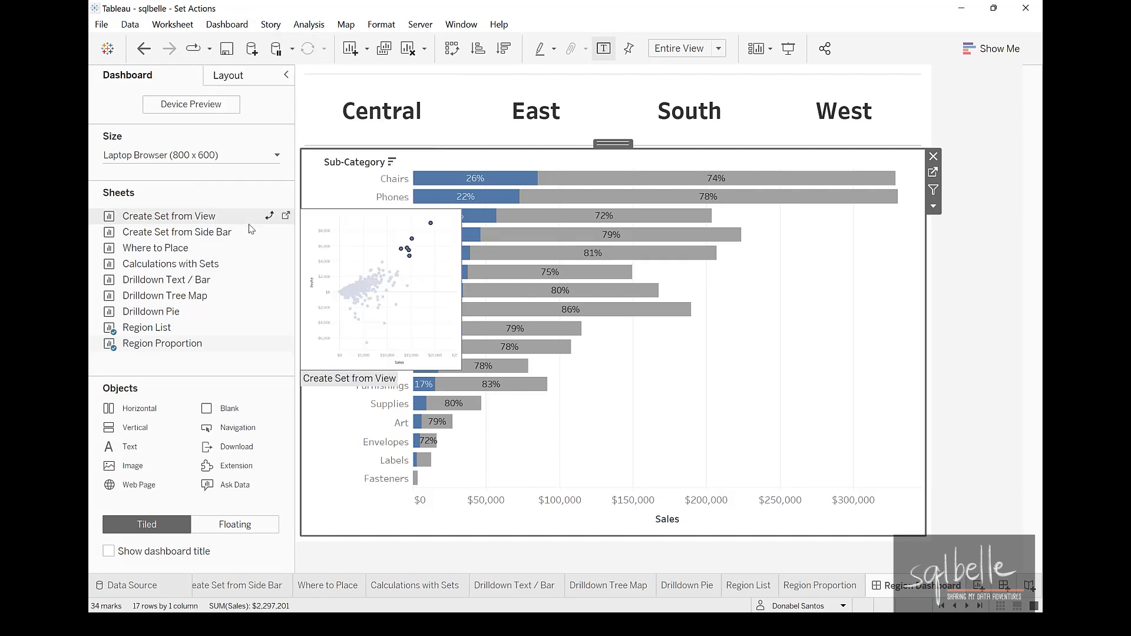
{"action": "left_click", "coordinate": [380, 398]}
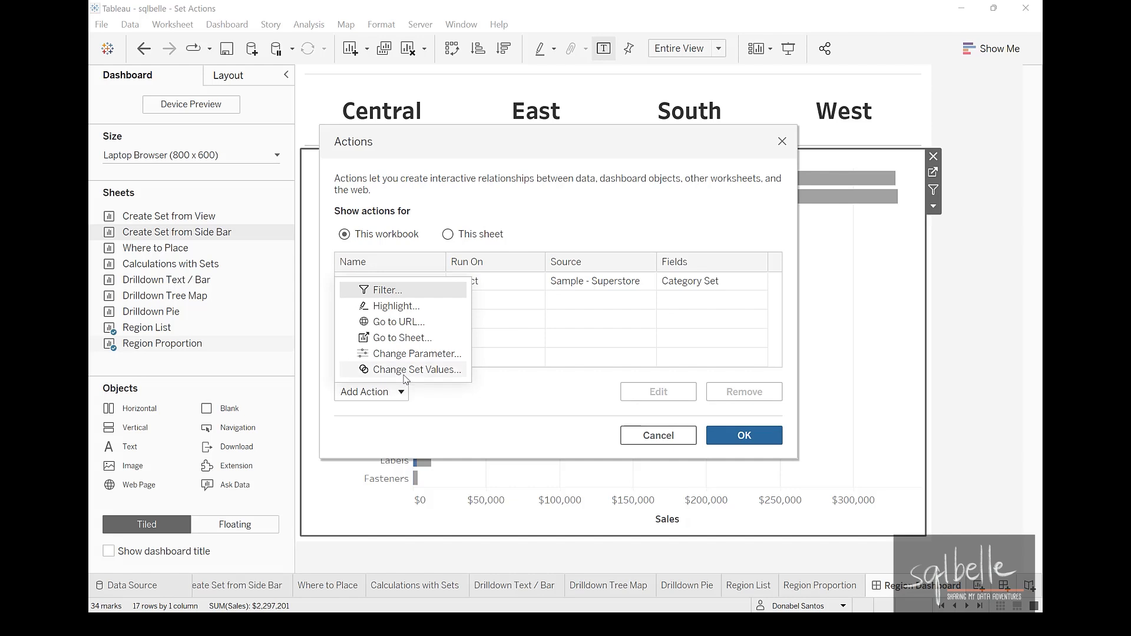
{"action": "left_click", "coordinate": [404, 371]}
{"action": "type", "text": "R"}
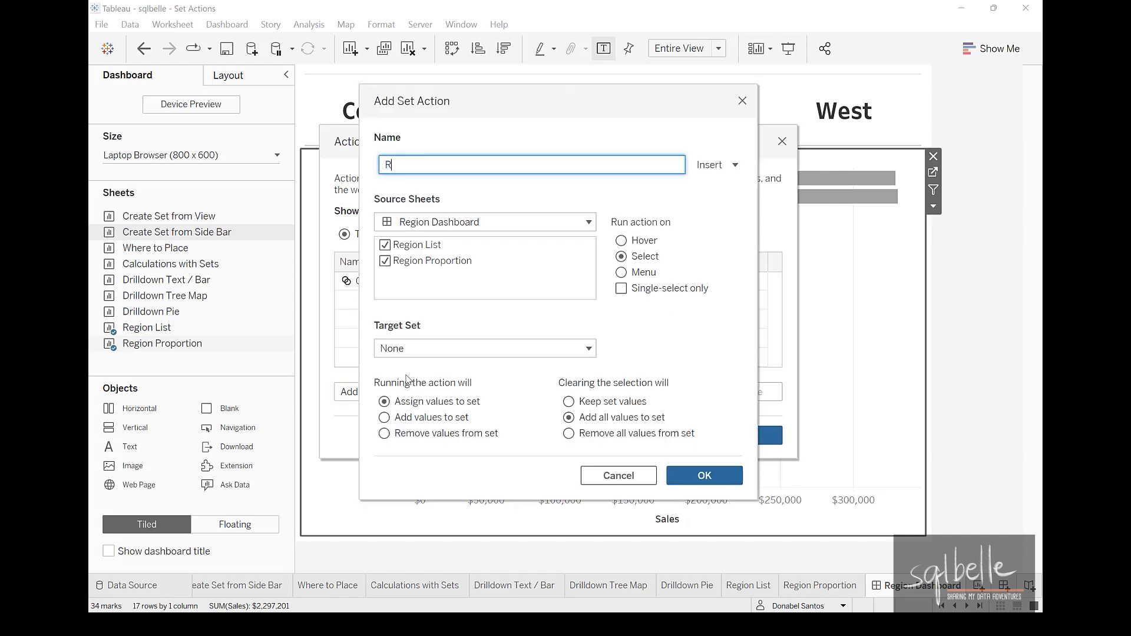
{"action": "type", "text": "egion Set Action"}
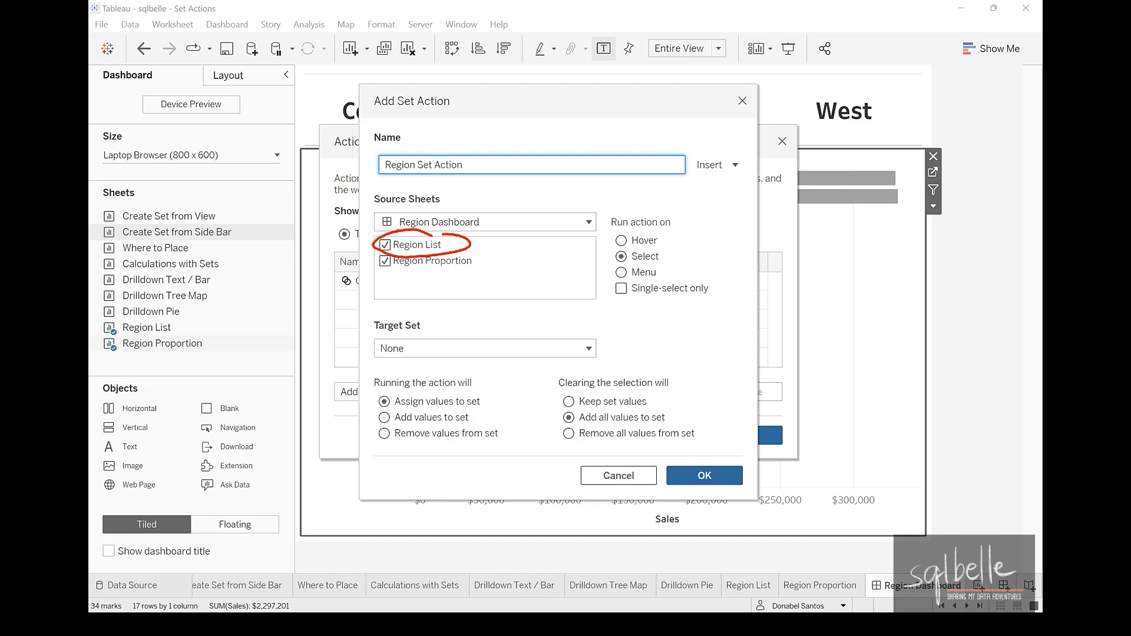
Limit the set action's source to the Region List sheet and choose Region Set from Sample - Superstore as its target.
{"action": "left_click", "coordinate": [385, 261]}
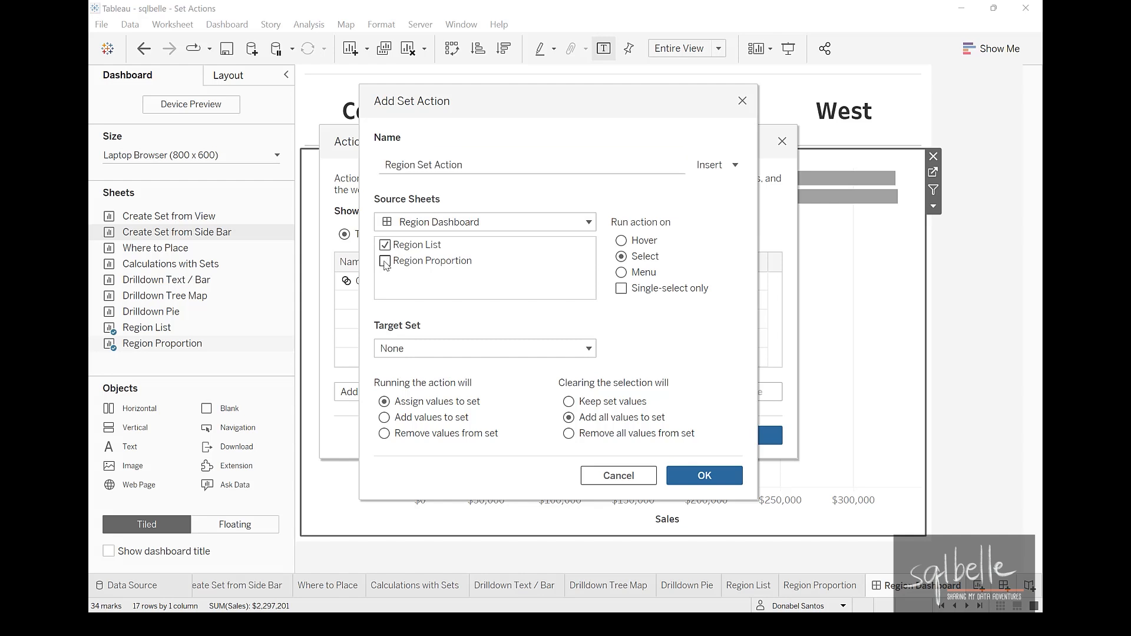
{"action": "left_click", "coordinate": [456, 352]}
{"action": "mouse_move", "coordinate": [456, 390]}
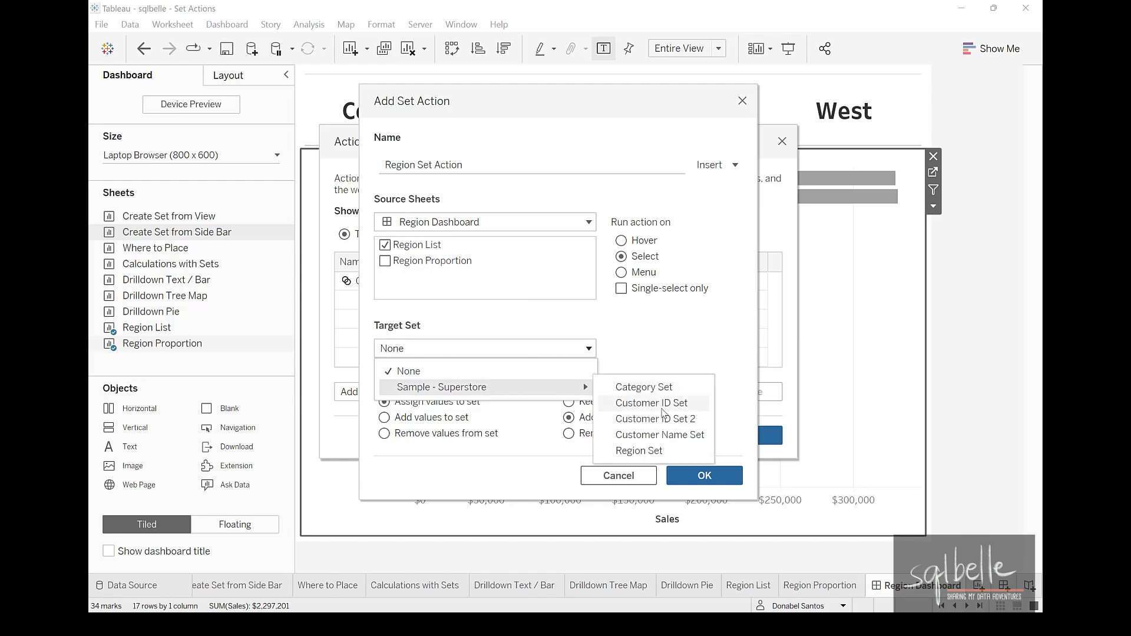
{"action": "left_click", "coordinate": [655, 451]}
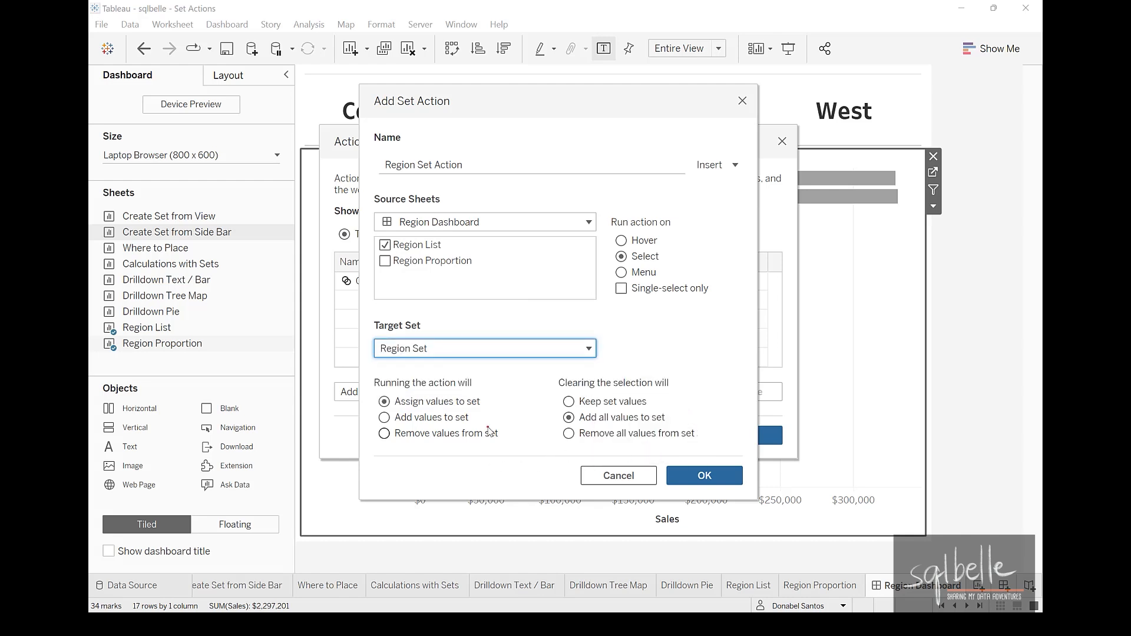
Set clearing the selection to remove all values from the set, and save the action.
{"action": "mouse_move", "coordinate": [450, 401]}
{"action": "left_mouse_down"}
{"action": "mouse_move", "coordinate": [592, 242]}
{"action": "mouse_move", "coordinate": [597, 268]}
{"action": "left_mouse_up"}
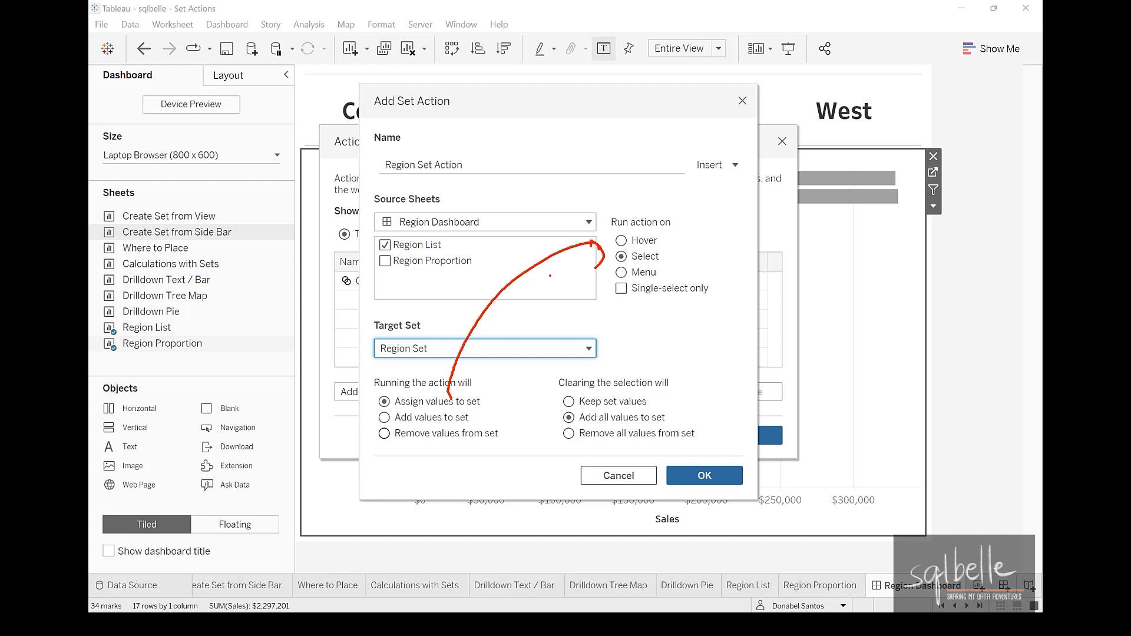
{"action": "mouse_move", "coordinate": [669, 429]}
{"action": "left_mouse_down"}
{"action": "mouse_move", "coordinate": [519, 454]}
{"action": "mouse_move", "coordinate": [672, 421]}
{"action": "left_mouse_up"}
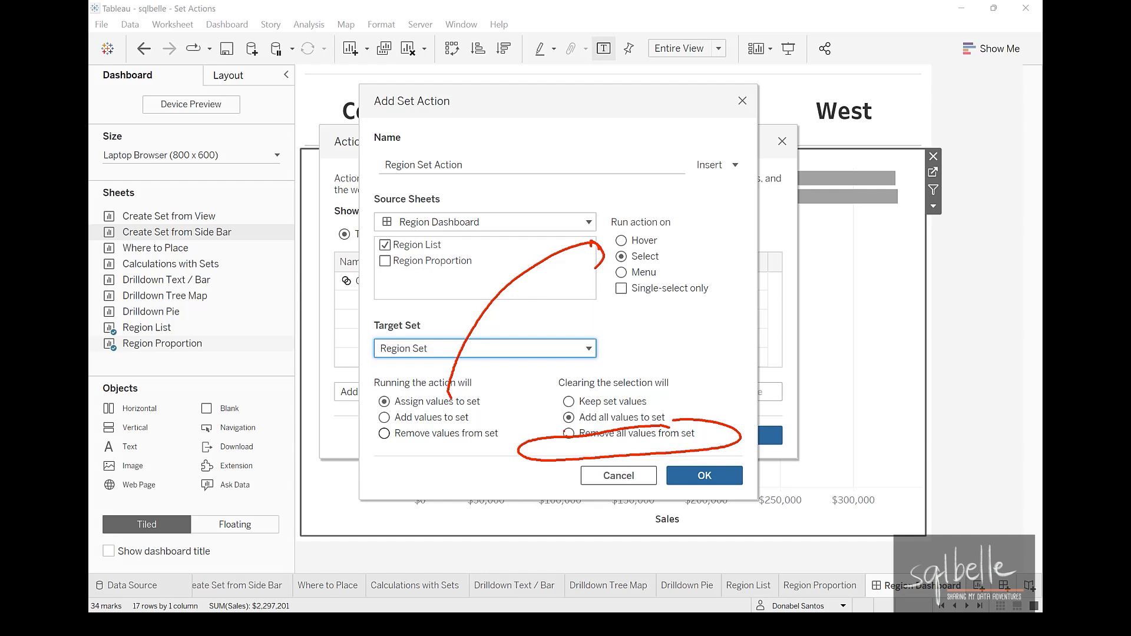
{"action": "key", "text": "Escape"}
{"action": "left_click", "coordinate": [702, 479]}
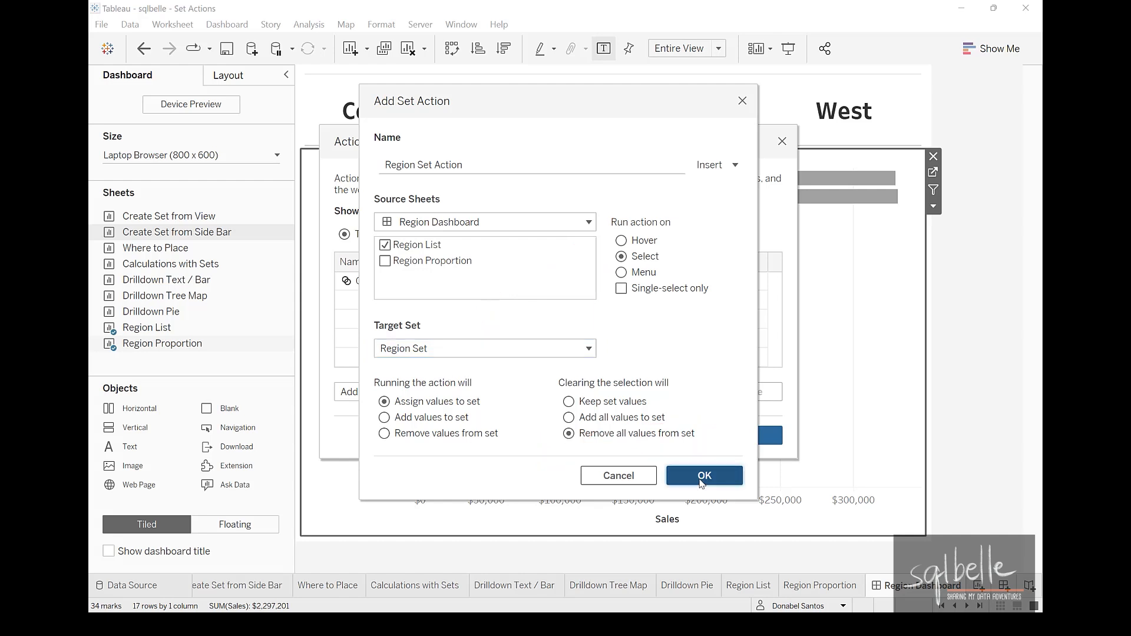
{"action": "left_click", "coordinate": [743, 439]}
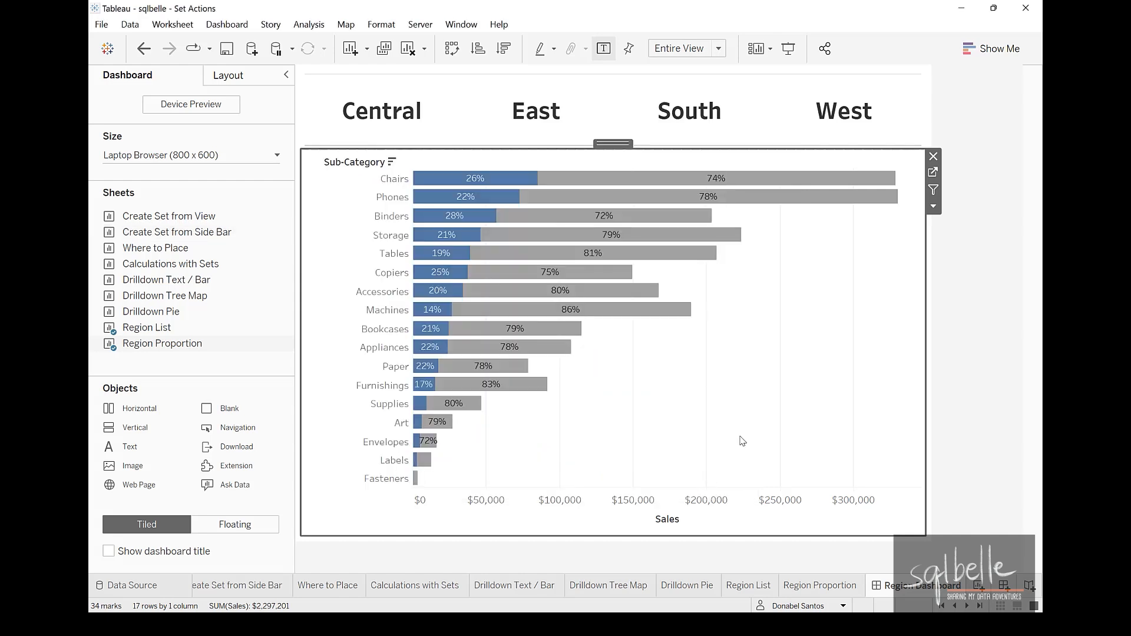
Test the set action by selecting Central, East, South and West in turn in the region list.
{"action": "left_click", "coordinate": [393, 117]}
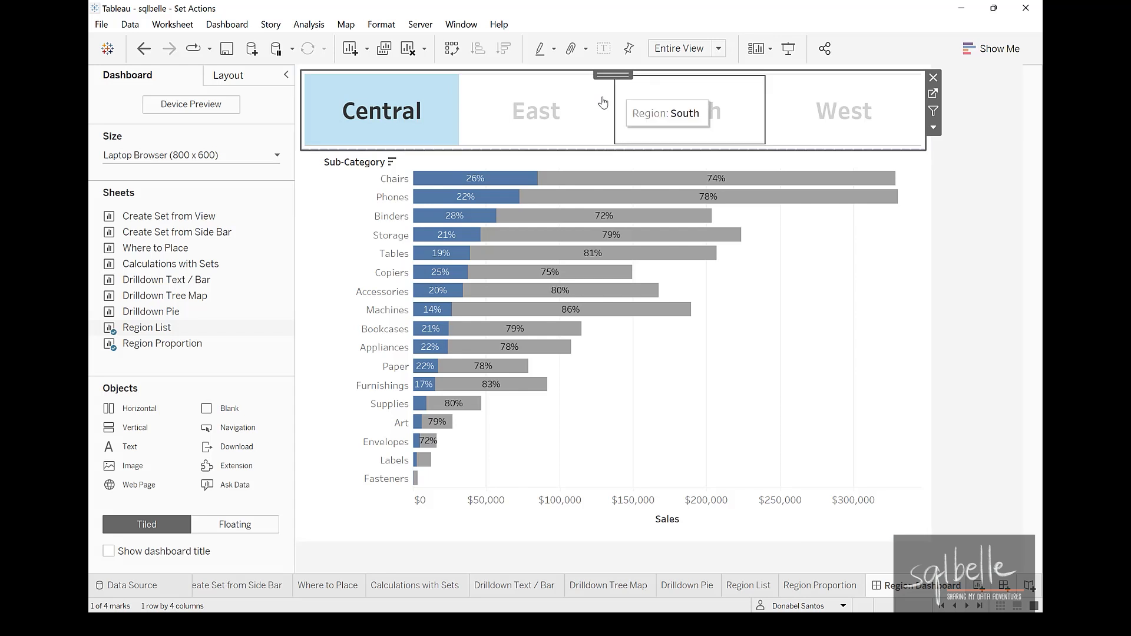
{"action": "left_click", "coordinate": [587, 115]}
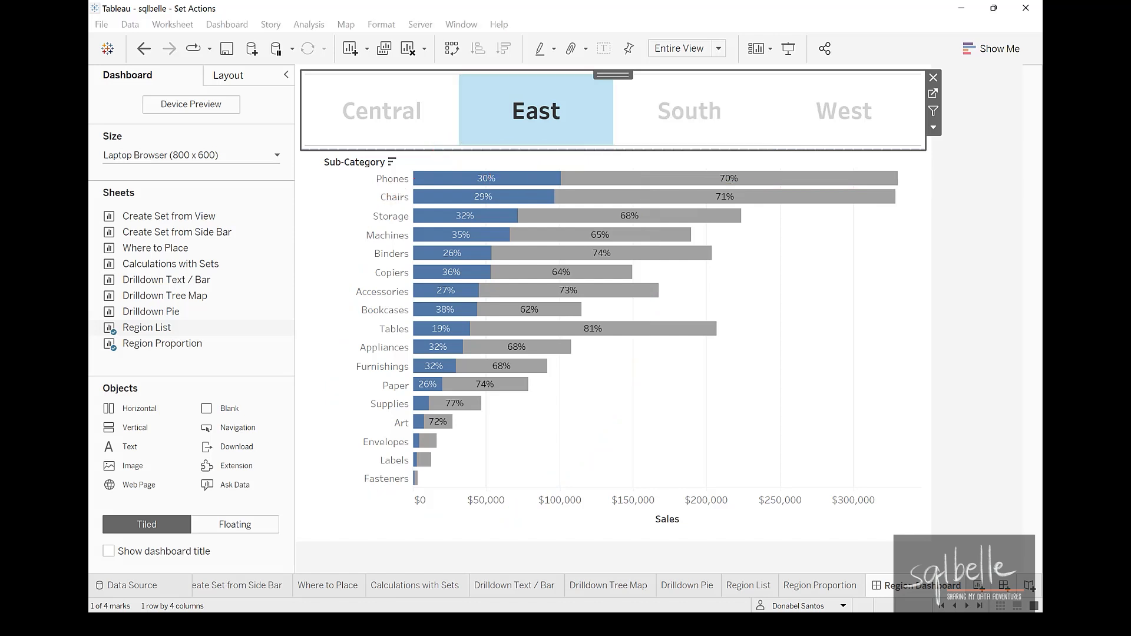
{"action": "left_click", "coordinate": [660, 120]}
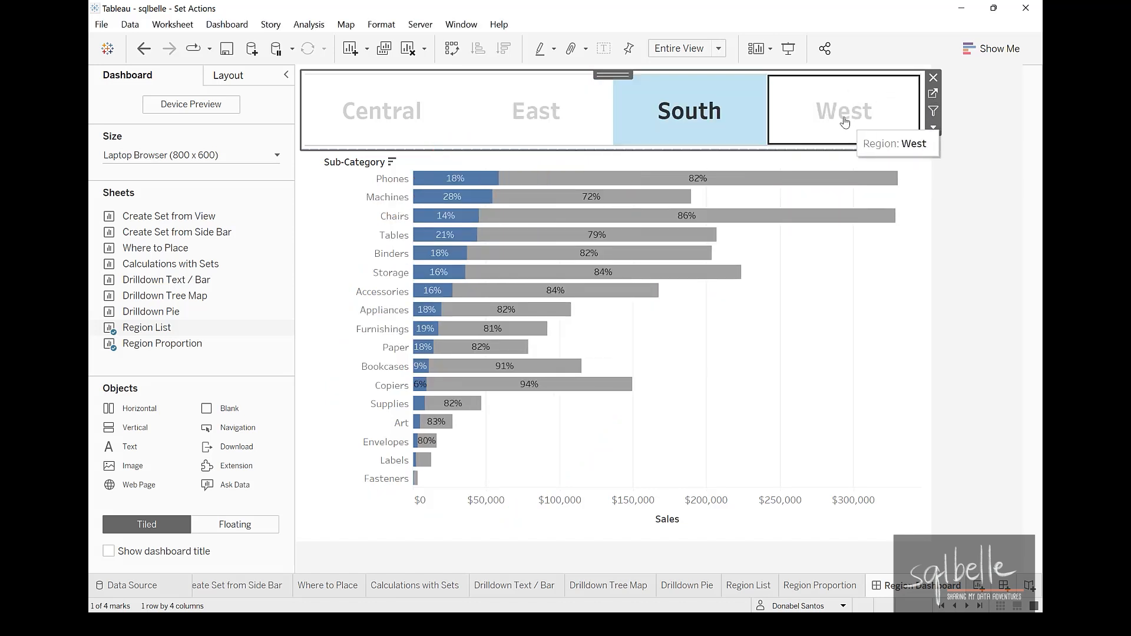
{"action": "left_click", "coordinate": [845, 122]}
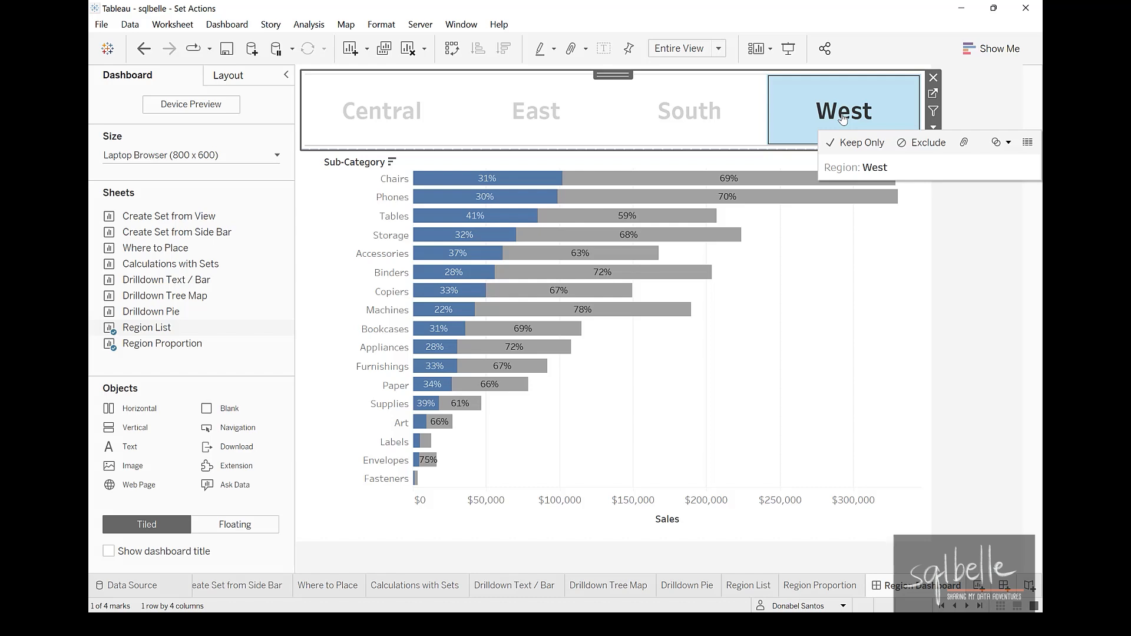
Turn off tooltips on the Region List sheet and return to the Region Dashboard.
{"action": "left_click", "coordinate": [933, 93]}
{"action": "left_click", "coordinate": [352, 304]}
{"action": "left_click", "coordinate": [390, 383]}
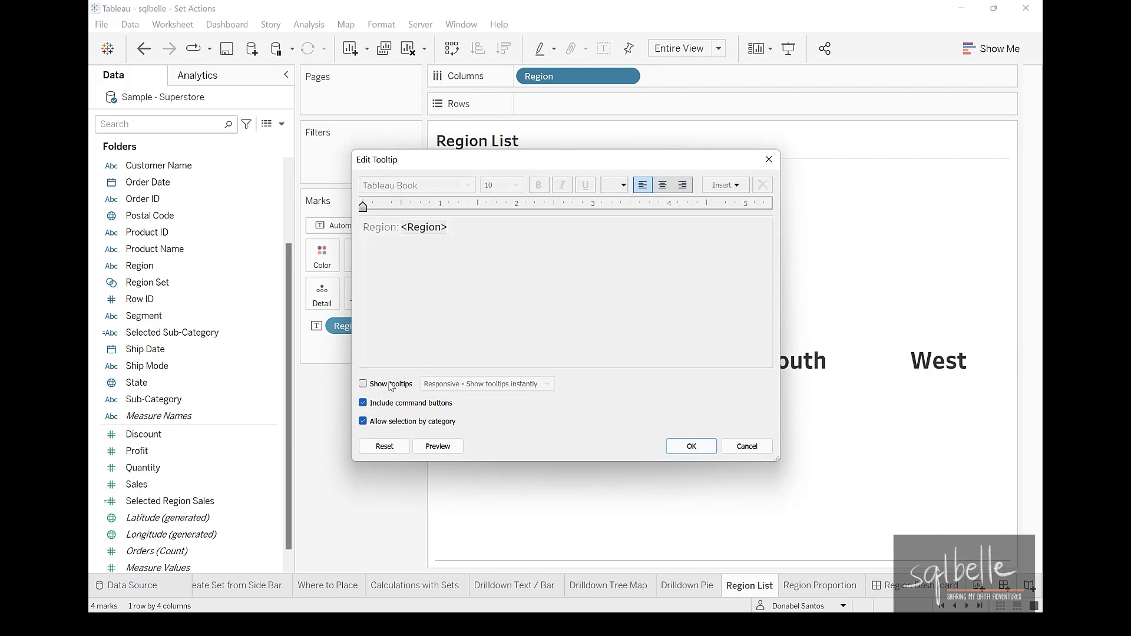
{"action": "left_click", "coordinate": [690, 447]}
{"action": "left_click", "coordinate": [878, 585]}
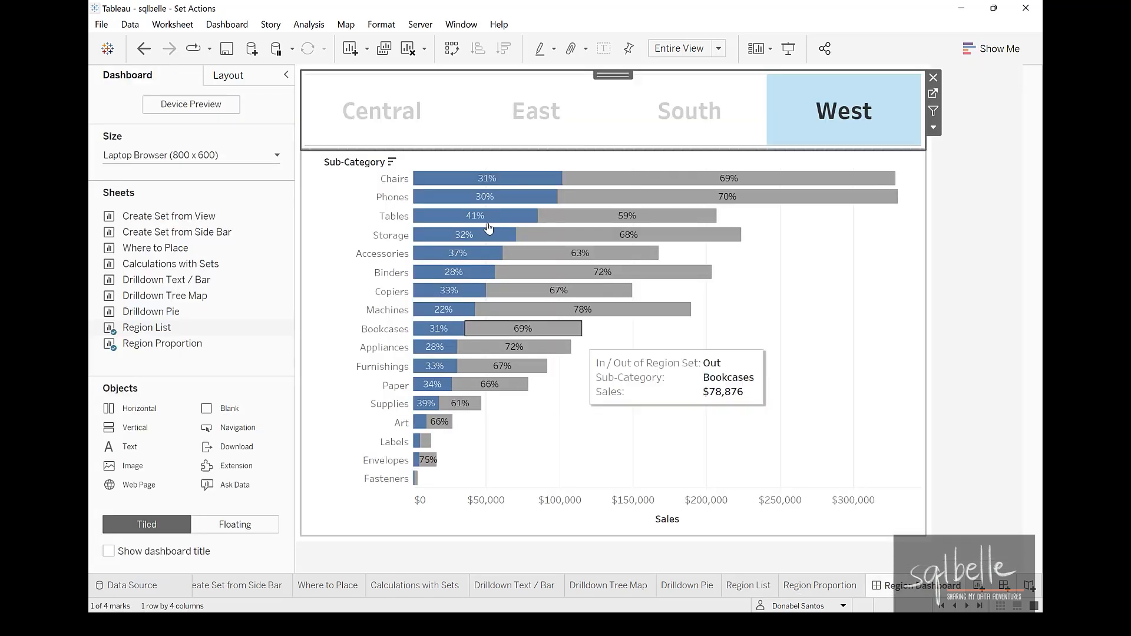
Retest each region from Central to West without tooltips, then add South to the West selection to compare two regions together.
{"action": "left_click", "coordinate": [387, 135]}
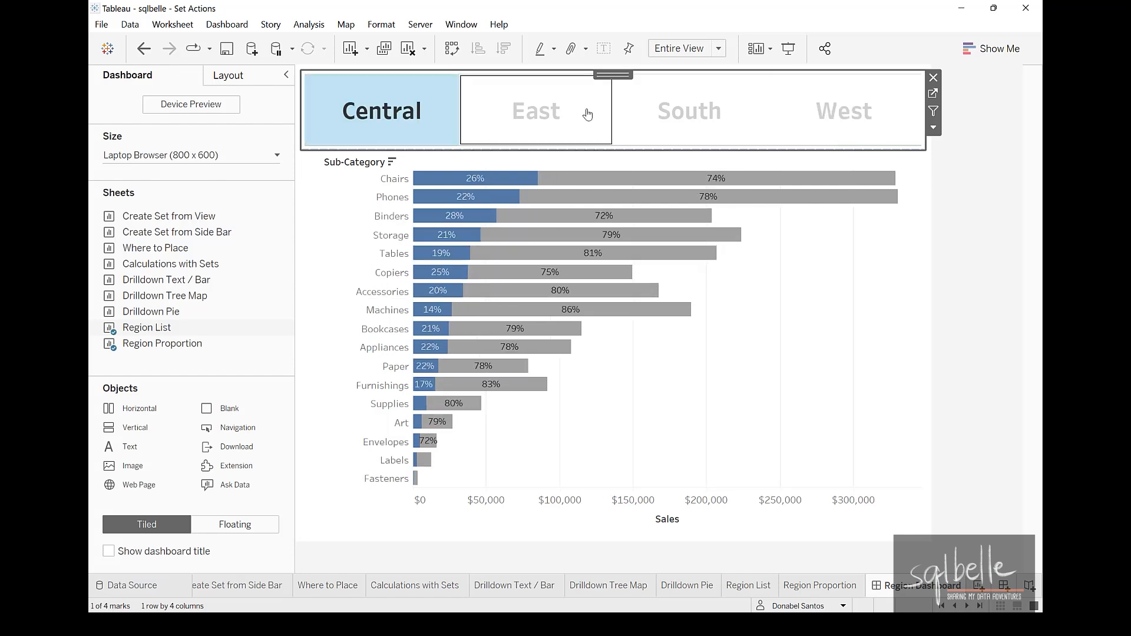
{"action": "left_click", "coordinate": [543, 122]}
{"action": "left_click", "coordinate": [688, 118]}
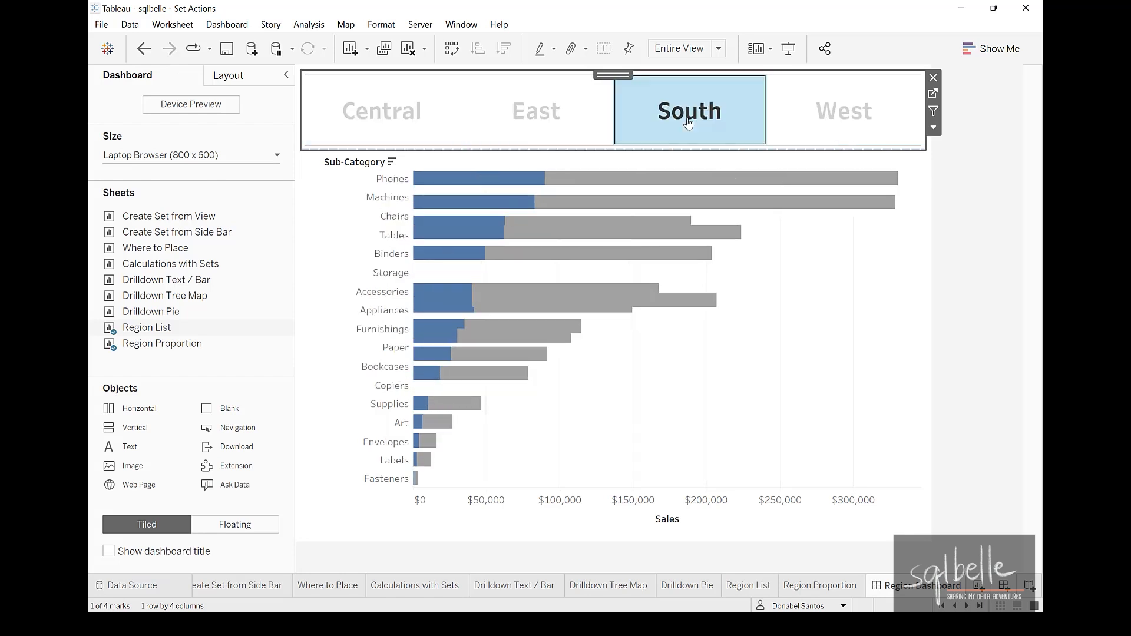
{"action": "left_click", "coordinate": [833, 120]}
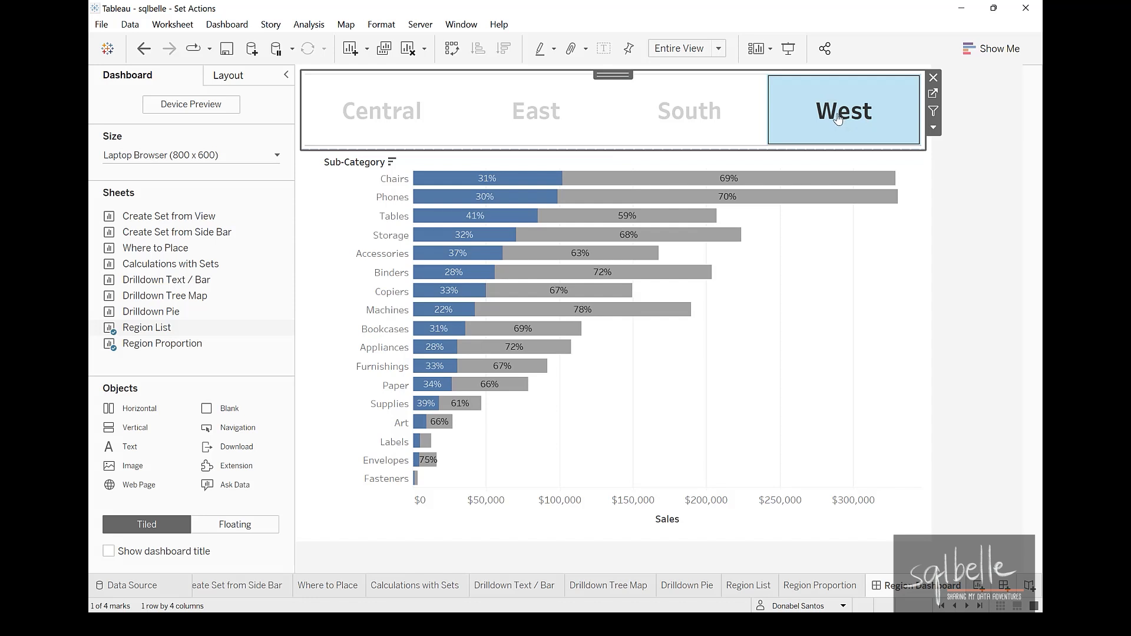
{"action": "left_click", "coordinate": [706, 120], "text": "ctrl"}
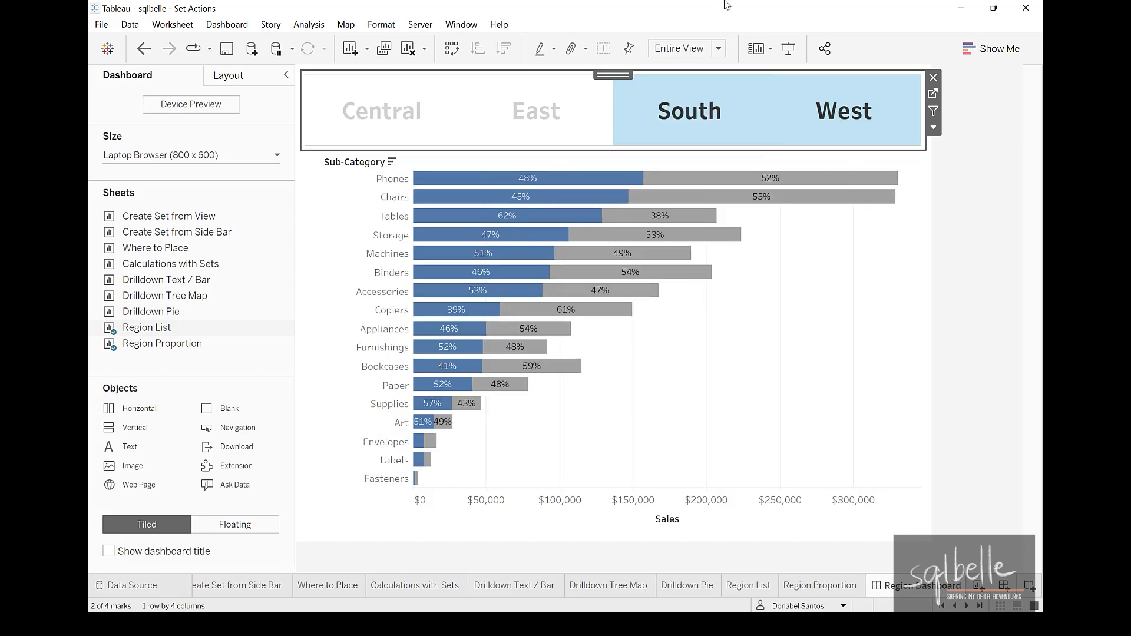
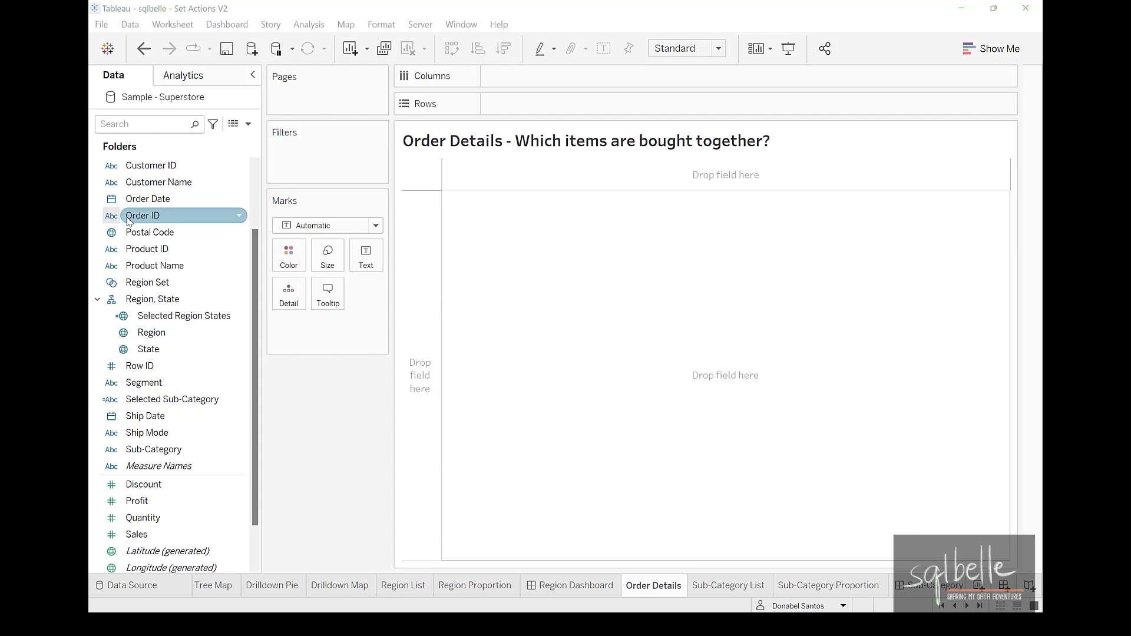
List each Order ID with its Sub-Category values as rows on the Order Details sheet.
{"action": "left_click_drag", "start_coordinate": [141, 216], "coordinate": [563, 103]}
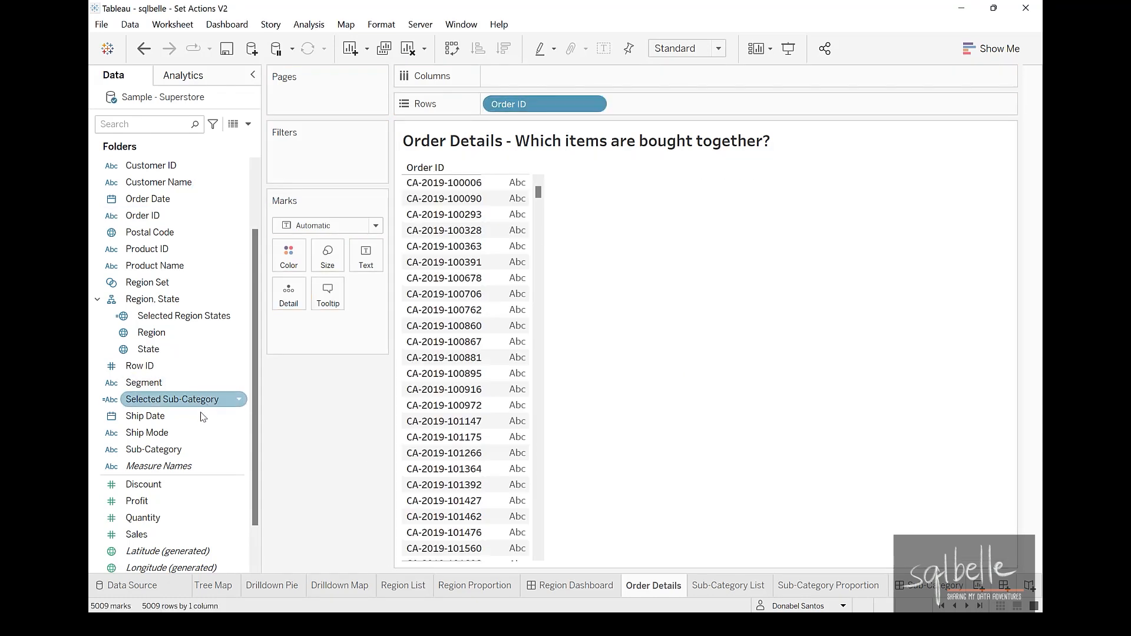
{"action": "left_click_drag", "start_coordinate": [153, 449], "coordinate": [662, 105]}
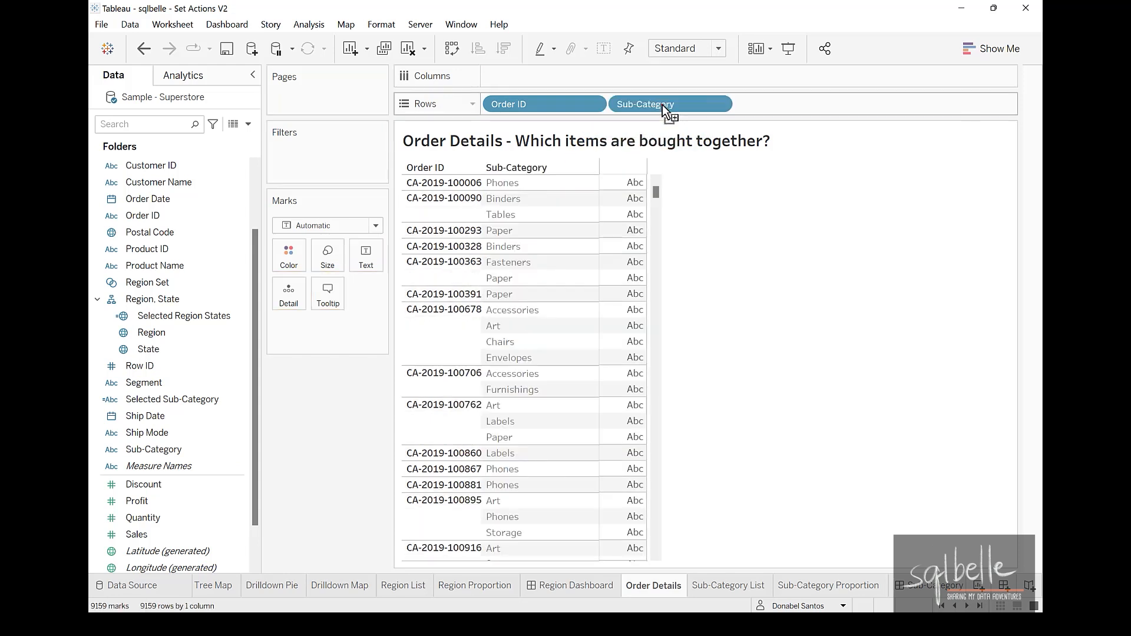
{"action": "left_click_drag", "start_coordinate": [579, 178], "coordinate": [539, 187]}
{"action": "mouse_move", "coordinate": [558, 319]}
{"action": "left_mouse_down"}
{"action": "mouse_move", "coordinate": [536, 308]}
{"action": "mouse_move", "coordinate": [586, 361]}
{"action": "mouse_move", "coordinate": [589, 311]}
{"action": "left_mouse_up"}
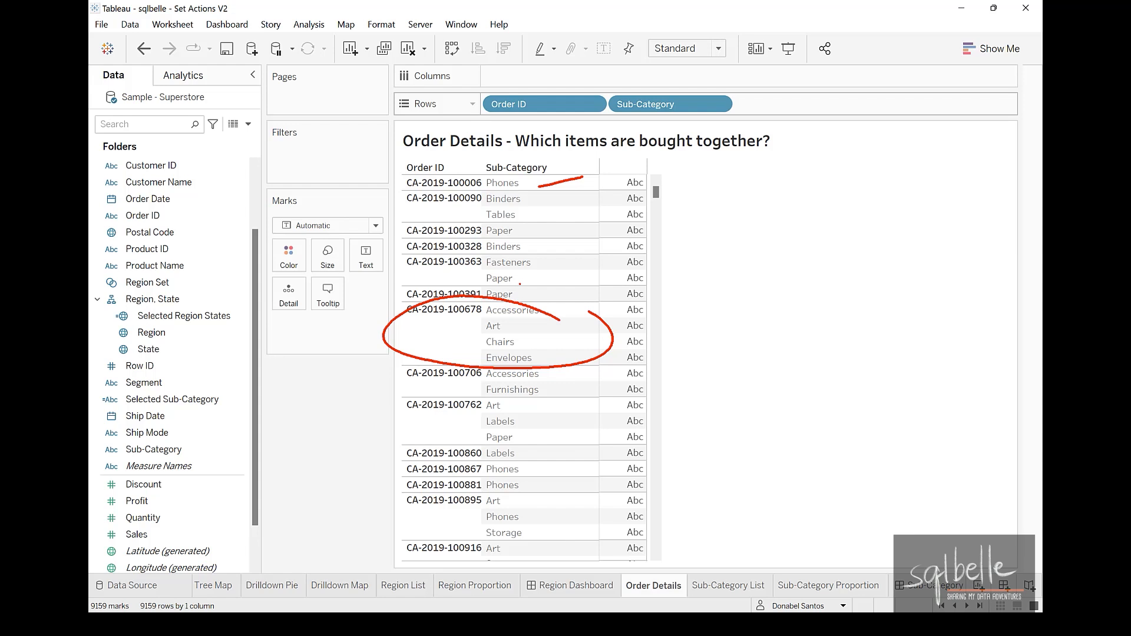
{"action": "key", "text": "Escape"}
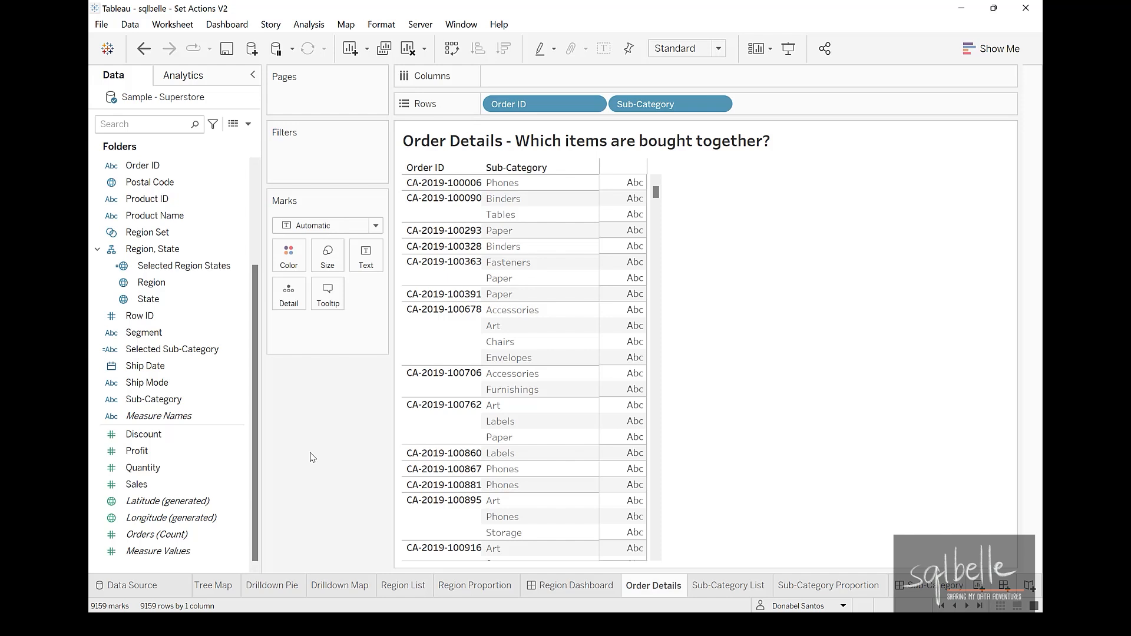
Create a set from Sub-Category with Accessories as its selected member.
{"action": "right_click", "coordinate": [211, 400]}
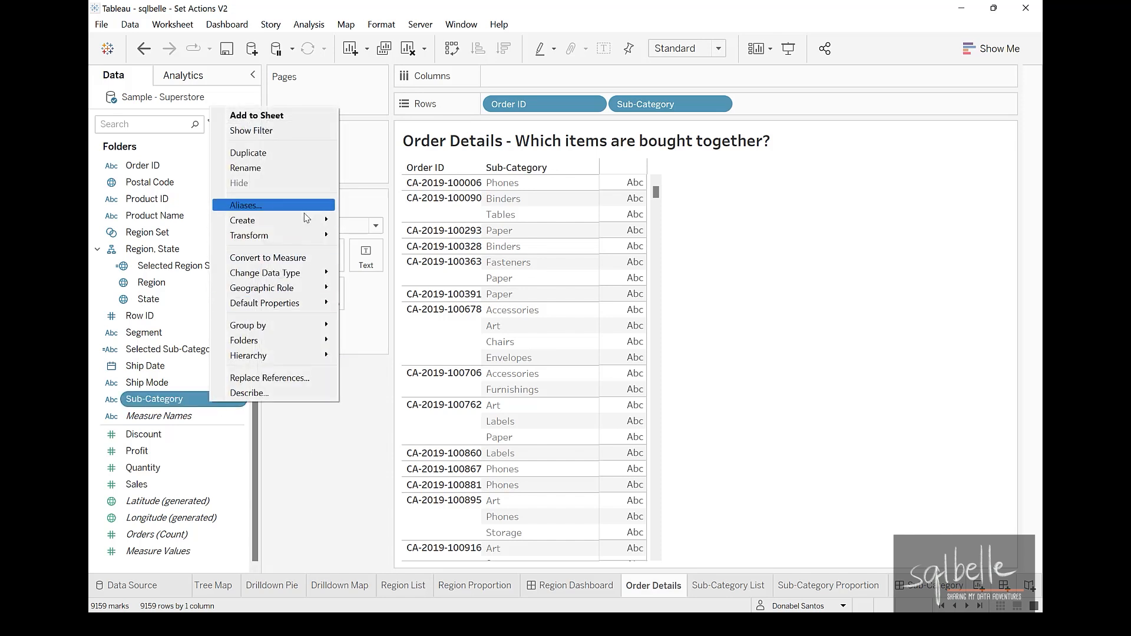
{"action": "left_click", "coordinate": [365, 254]}
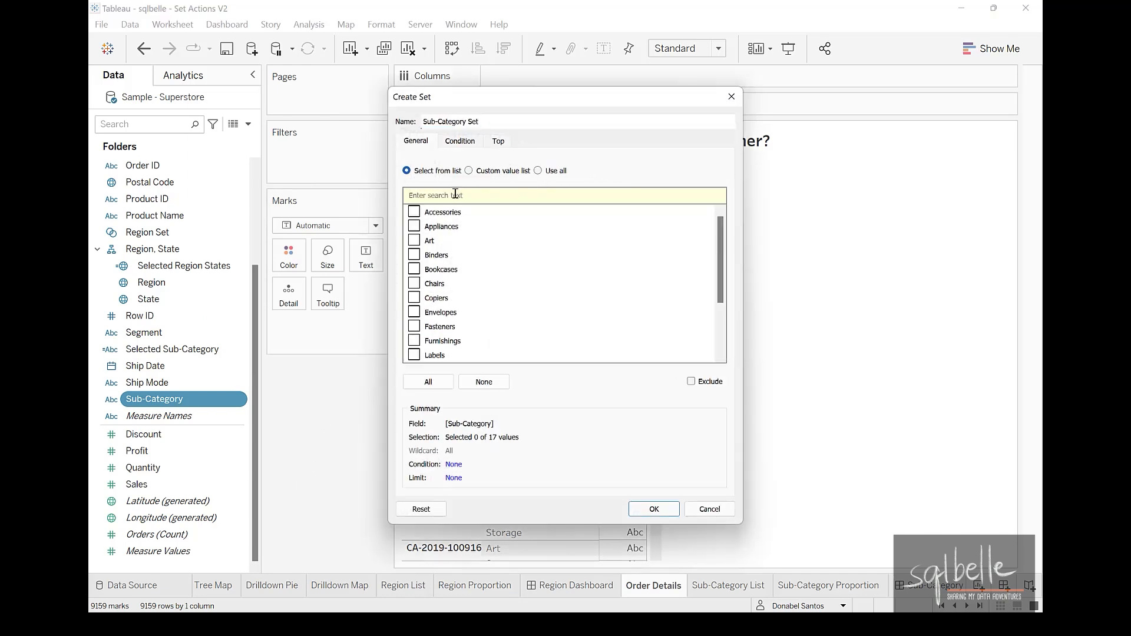
{"action": "left_click", "coordinate": [413, 213]}
{"action": "left_click", "coordinate": [654, 508]}
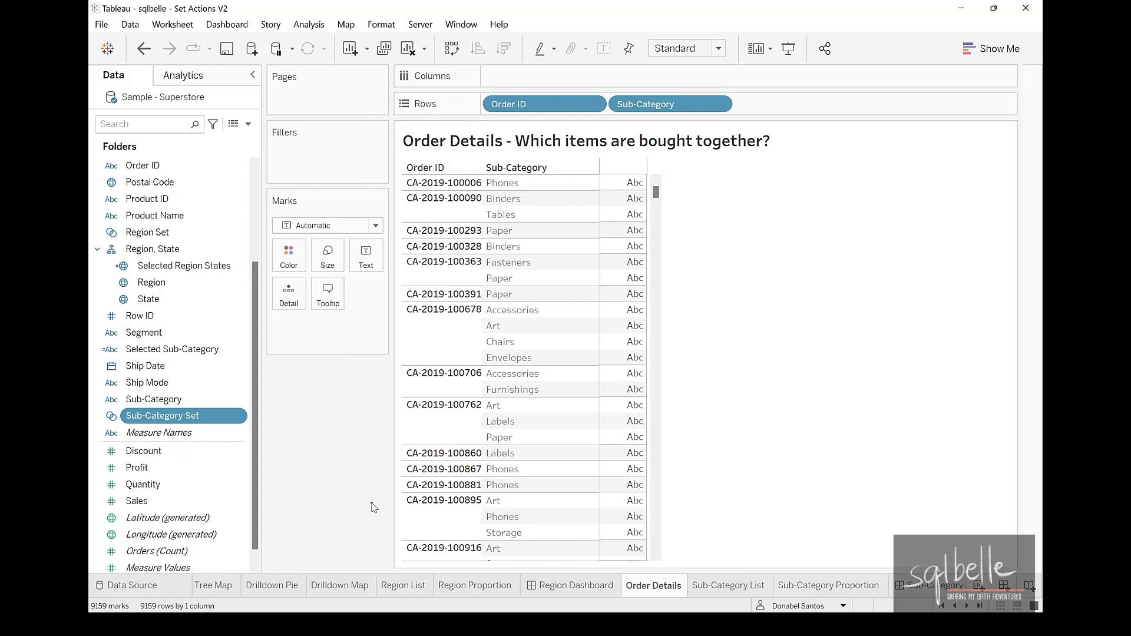
{"action": "mouse_move", "coordinate": [523, 363]}
{"action": "left_mouse_down"}
{"action": "mouse_move", "coordinate": [478, 367]}
{"action": "mouse_move", "coordinate": [545, 356]}
{"action": "left_mouse_up"}
{"action": "left_click_drag", "start_coordinate": [528, 301], "coordinate": [539, 301]}
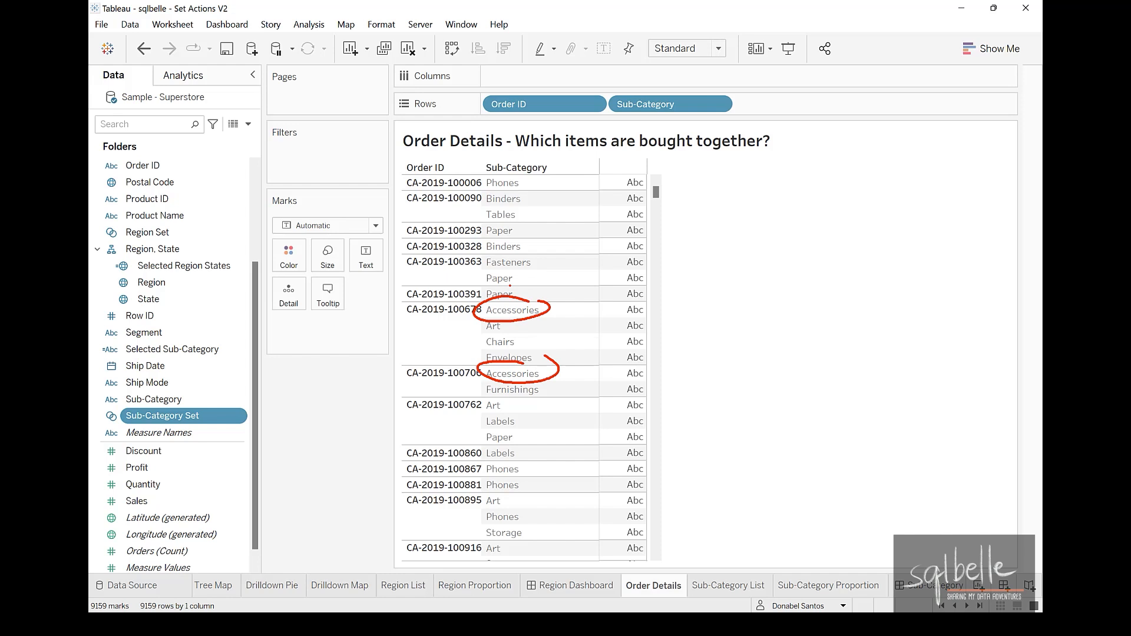
{"action": "mouse_move", "coordinate": [462, 299]}
{"action": "left_mouse_down"}
{"action": "mouse_move", "coordinate": [403, 305]}
{"action": "mouse_move", "coordinate": [470, 310]}
{"action": "left_mouse_up"}
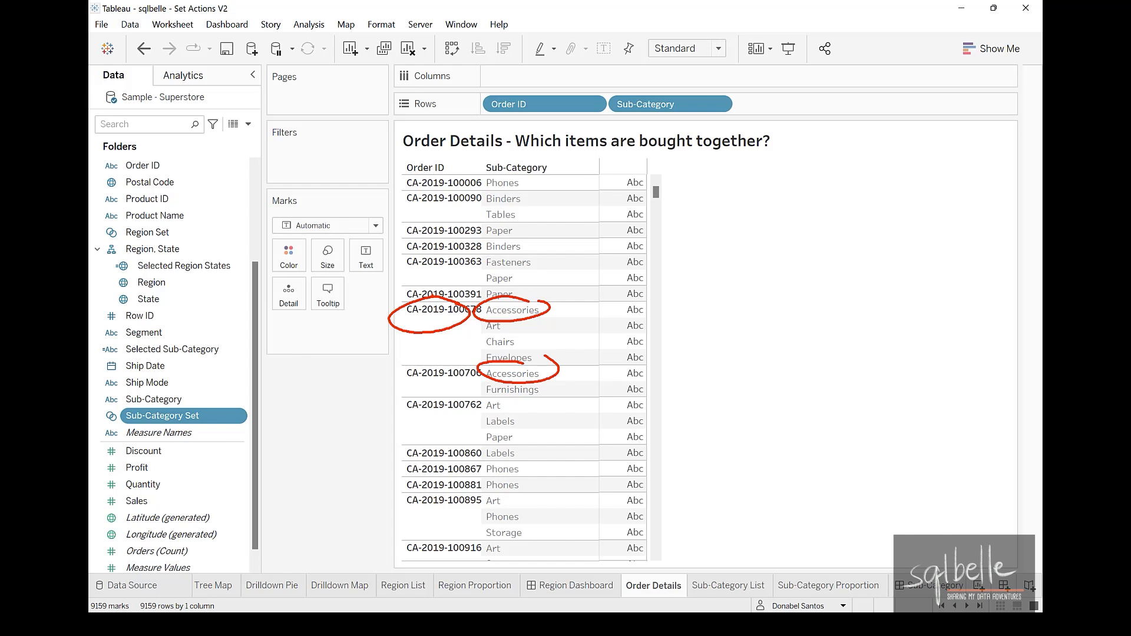
Create a calculated field named "Is Sub-Category in this Order?" with the formula IF [Sub-Category Set] THEN 1 END.
{"action": "left_click", "coordinate": [248, 124]}
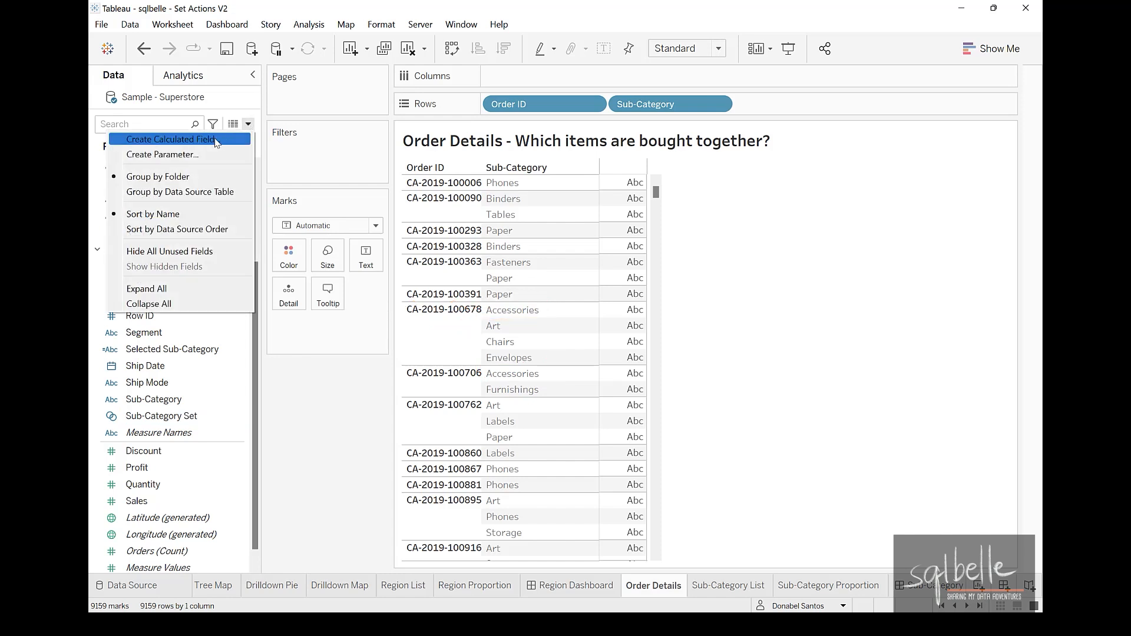
{"action": "left_click", "coordinate": [215, 140]}
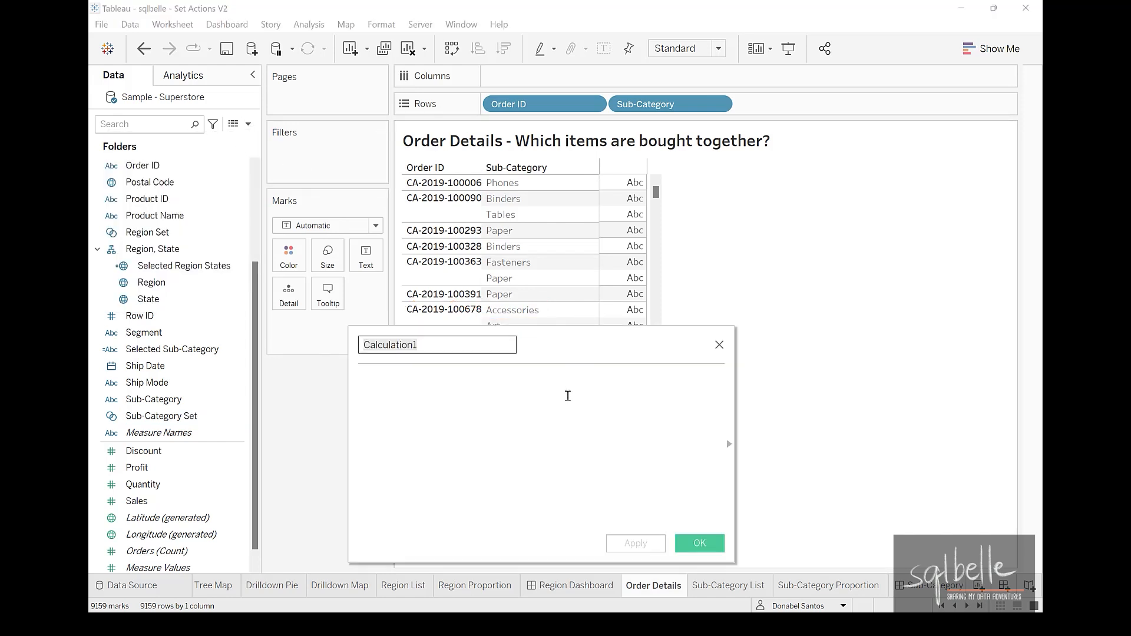
{"action": "type", "text": "Is Sub-Ca"}
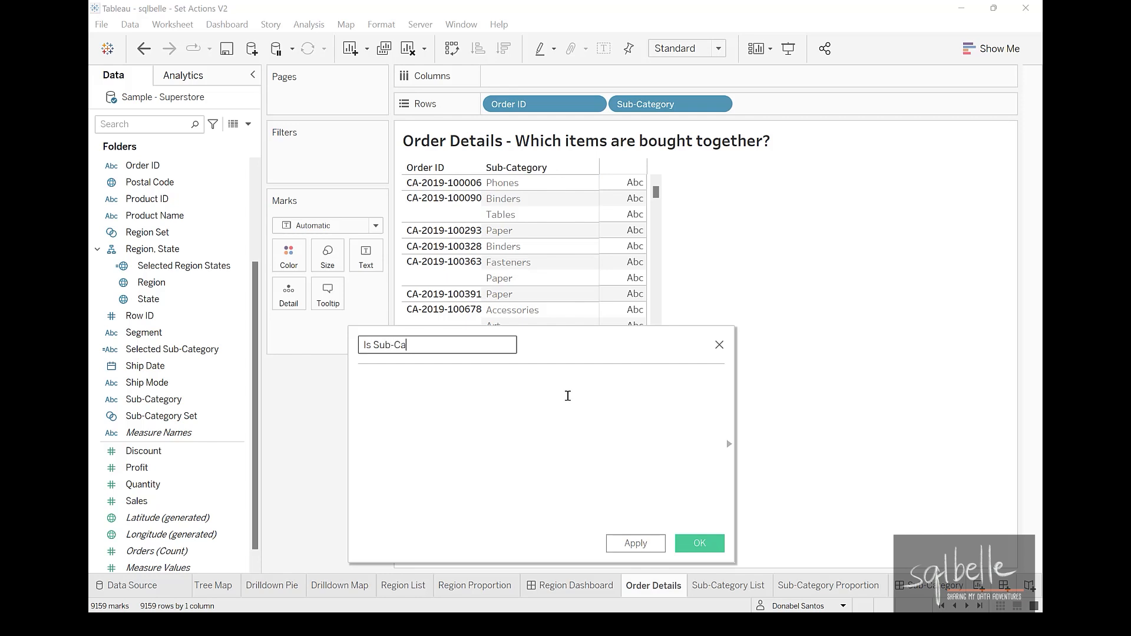
{"action": "type", "text": "tegory in this Order?"}
{"action": "left_click", "coordinate": [568, 396]}
{"action": "type", "text": "IF Su"}
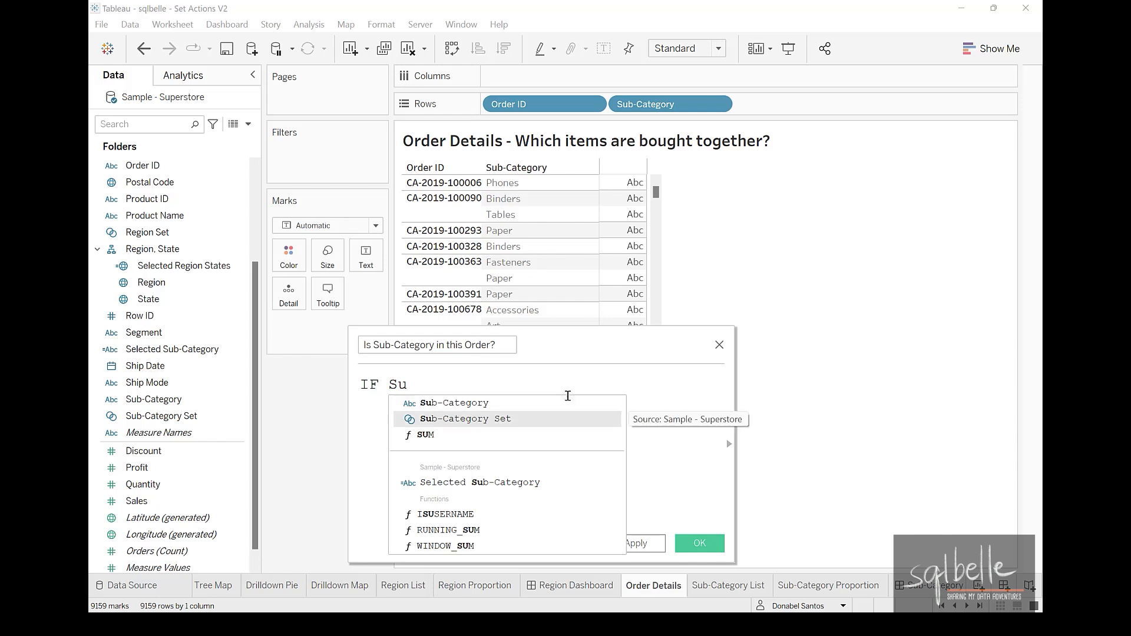
{"action": "key", "text": "Return"}
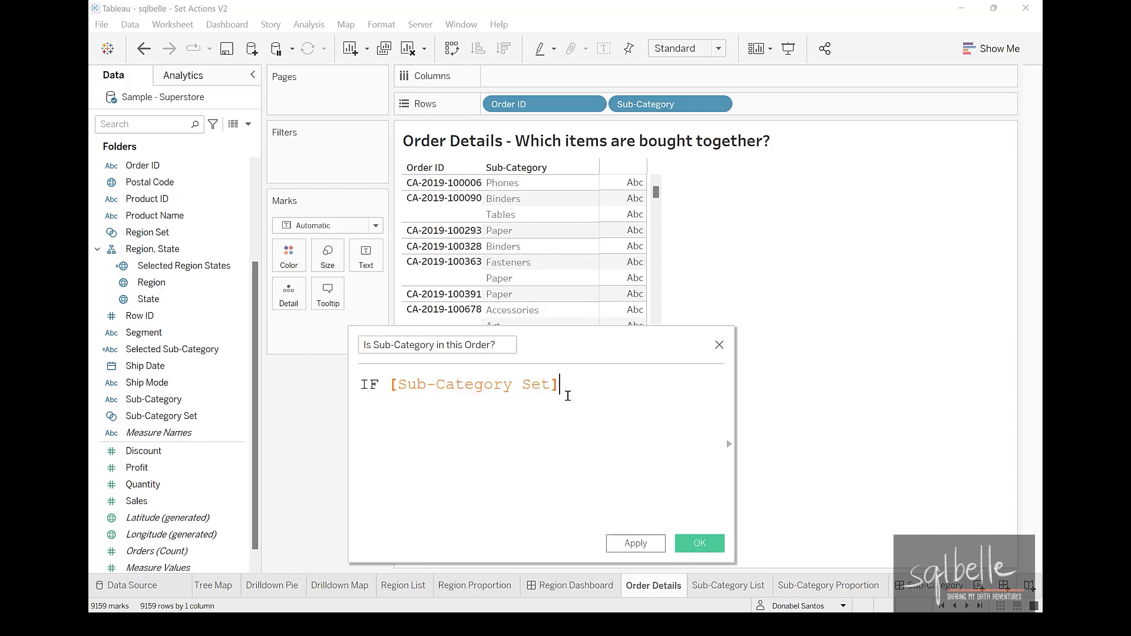
{"action": "key", "text": "Return"}
{"action": "type", "text": "THEN 1"}
{"action": "key", "text": "Return"}
{"action": "type", "text": "END"}
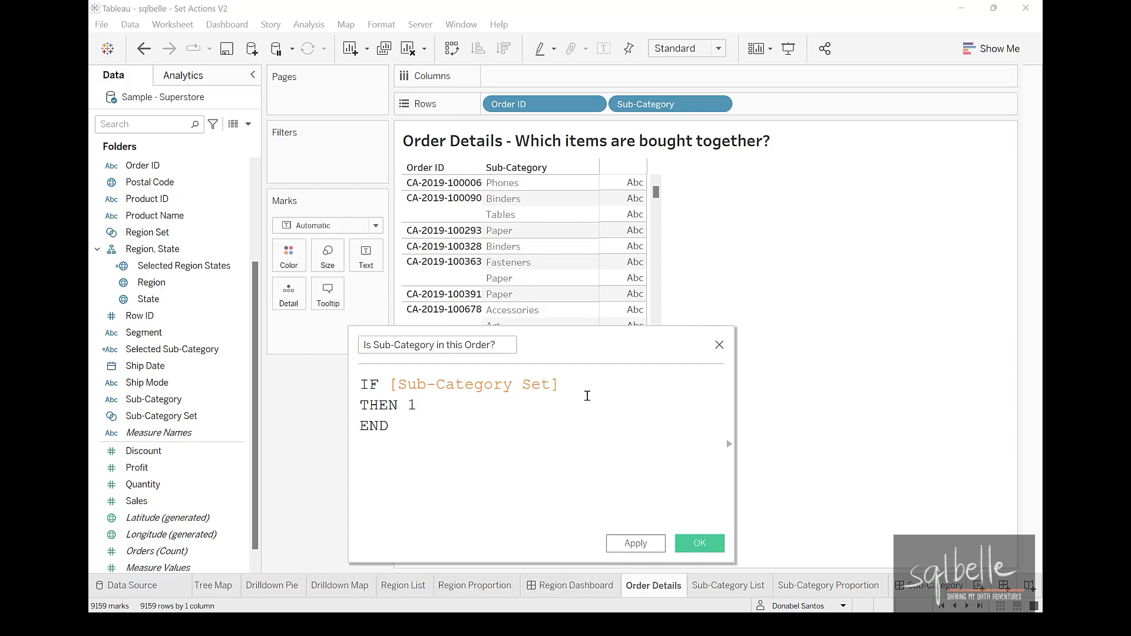
{"action": "left_click", "coordinate": [698, 543]}
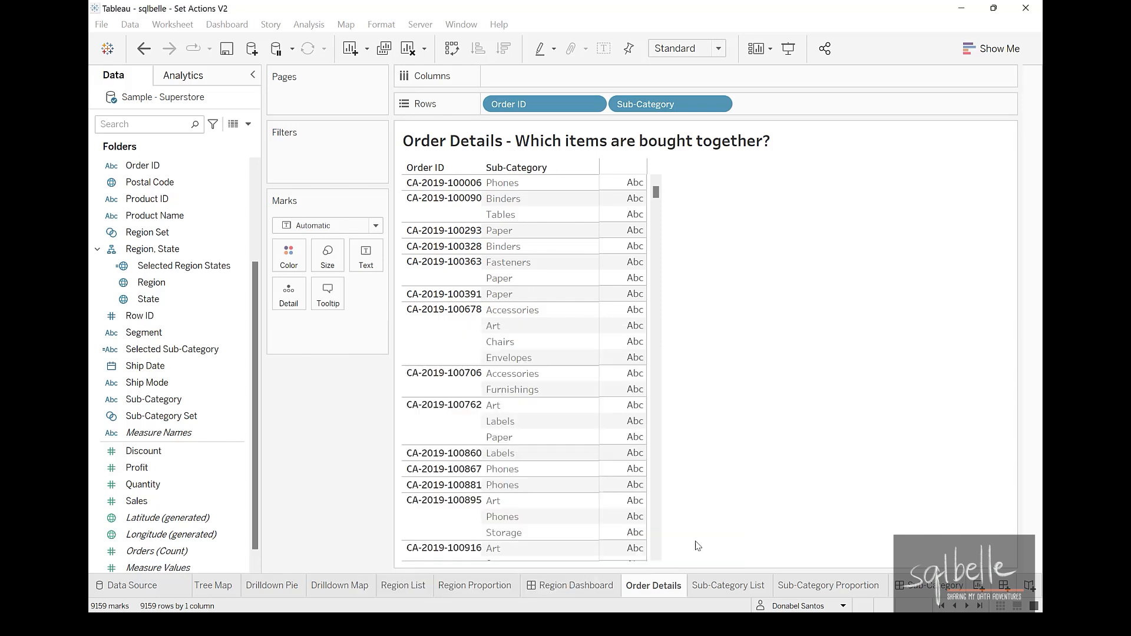
Convert "Is Sub-Category in this Order?" to a dimension and add it to the rows after Sub-Category.
{"action": "left_click_drag", "start_coordinate": [166, 469], "coordinate": [177, 411]}
{"action": "left_click_drag", "start_coordinate": [180, 166], "coordinate": [825, 94]}
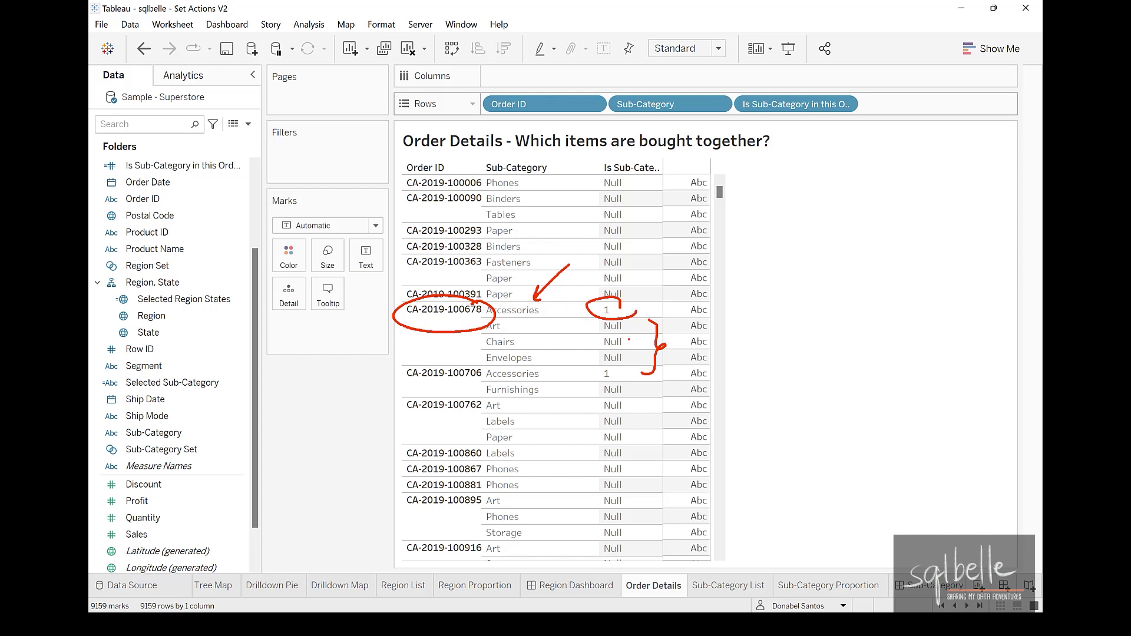
{"action": "key", "text": "e"}
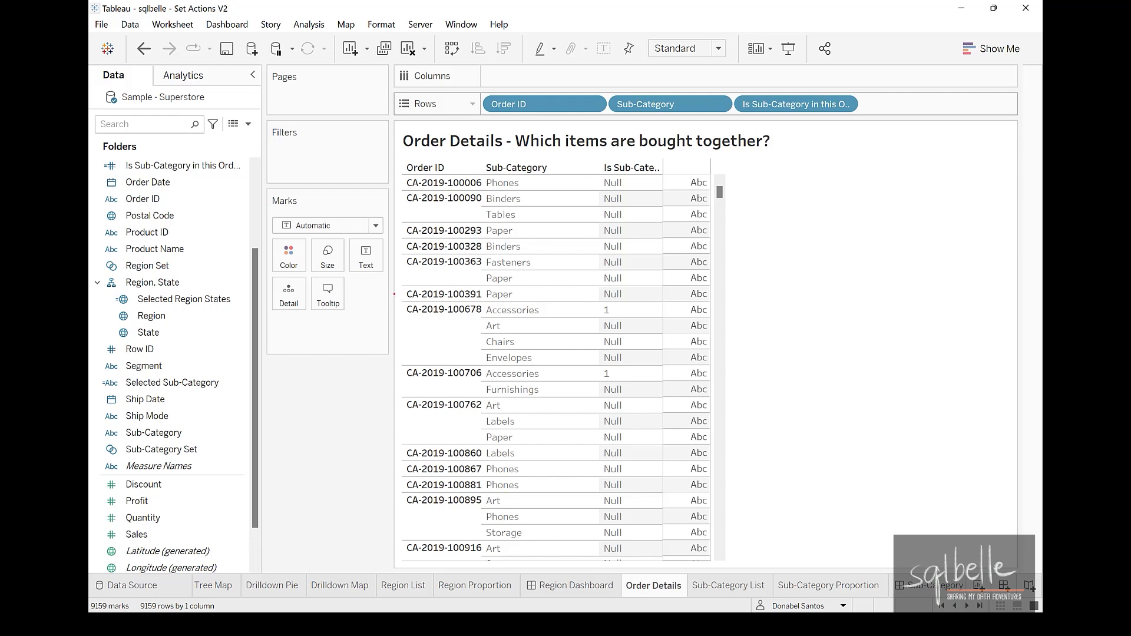
{"action": "mouse_move", "coordinate": [394, 293]}
{"action": "left_mouse_down"}
{"action": "mouse_move", "coordinate": [448, 365]}
{"action": "mouse_move", "coordinate": [692, 365]}
{"action": "left_mouse_up"}
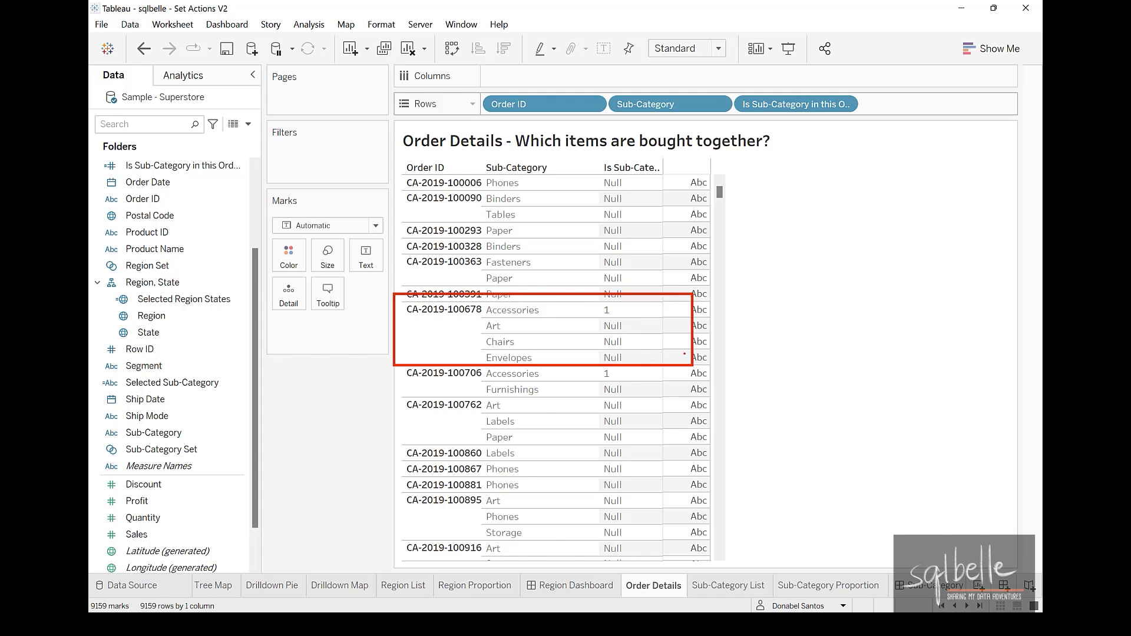
{"action": "mouse_move", "coordinate": [648, 311]}
{"action": "left_mouse_down"}
{"action": "mouse_move", "coordinate": [661, 305]}
{"action": "mouse_move", "coordinate": [667, 350]}
{"action": "left_mouse_up"}
{"action": "mouse_move", "coordinate": [734, 344]}
{"action": "left_mouse_down"}
{"action": "mouse_move", "coordinate": [779, 315]}
{"action": "mouse_move", "coordinate": [796, 345]}
{"action": "left_mouse_up"}
{"action": "left_click_drag", "start_coordinate": [835, 295], "coordinate": [836, 347]}
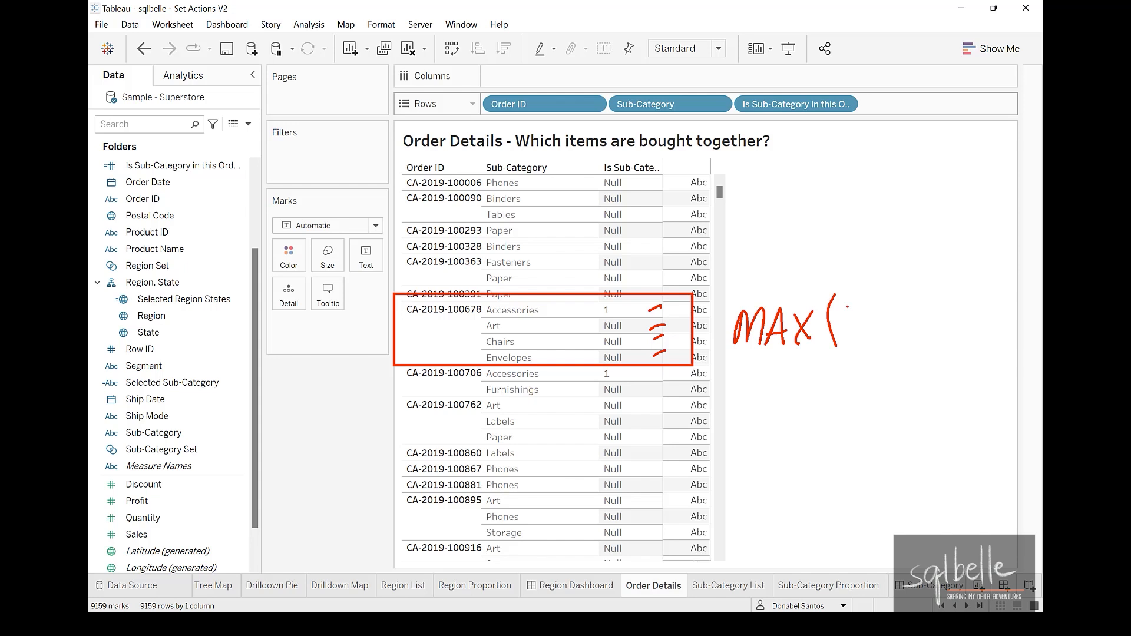
{"action": "mouse_move", "coordinate": [633, 302]}
{"action": "left_mouse_down"}
{"action": "mouse_move", "coordinate": [620, 277]}
{"action": "mouse_move", "coordinate": [867, 292]}
{"action": "mouse_move", "coordinate": [854, 300]}
{"action": "mouse_move", "coordinate": [886, 347]}
{"action": "left_mouse_up"}
{"action": "left_click_drag", "start_coordinate": [926, 310], "coordinate": [947, 309]}
{"action": "mouse_move", "coordinate": [926, 322]}
{"action": "left_mouse_down"}
{"action": "mouse_move", "coordinate": [952, 321]}
{"action": "mouse_move", "coordinate": [975, 340]}
{"action": "left_mouse_up"}
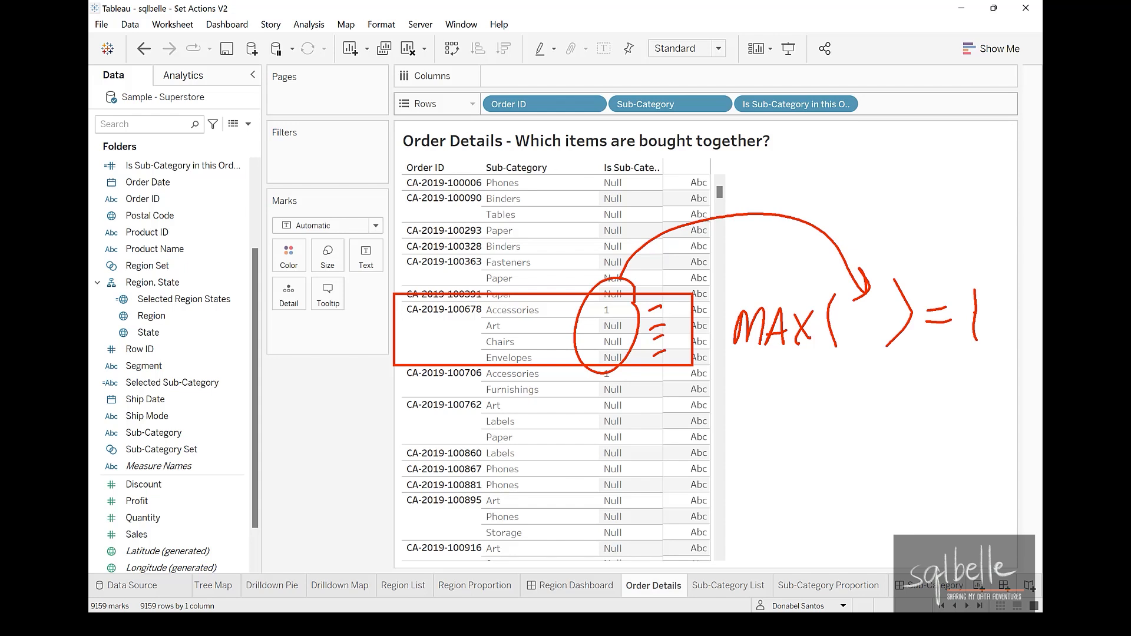
{"action": "mouse_move", "coordinate": [455, 164]}
{"action": "left_mouse_down"}
{"action": "mouse_move", "coordinate": [447, 147]}
{"action": "mouse_move", "coordinate": [475, 150]}
{"action": "left_mouse_up"}
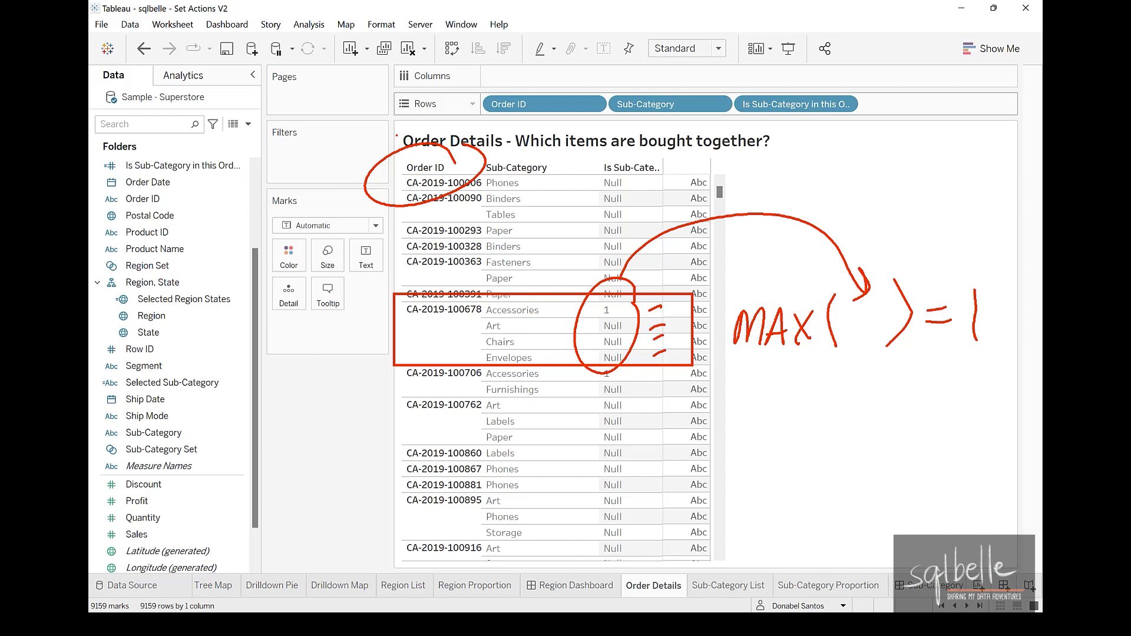
{"action": "key", "text": "Escape"}
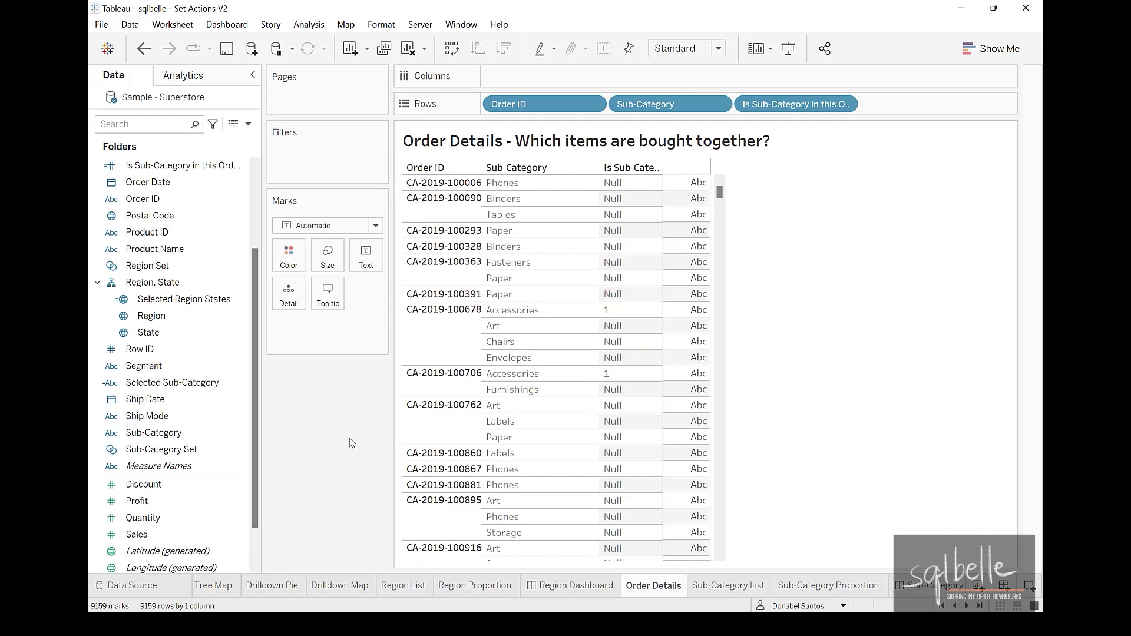
Create an Order ID set with the formula condition MAX([Is Sub-Category in this Order?]) = 1 and add it as the last row field.
{"action": "right_click", "coordinate": [180, 205]}
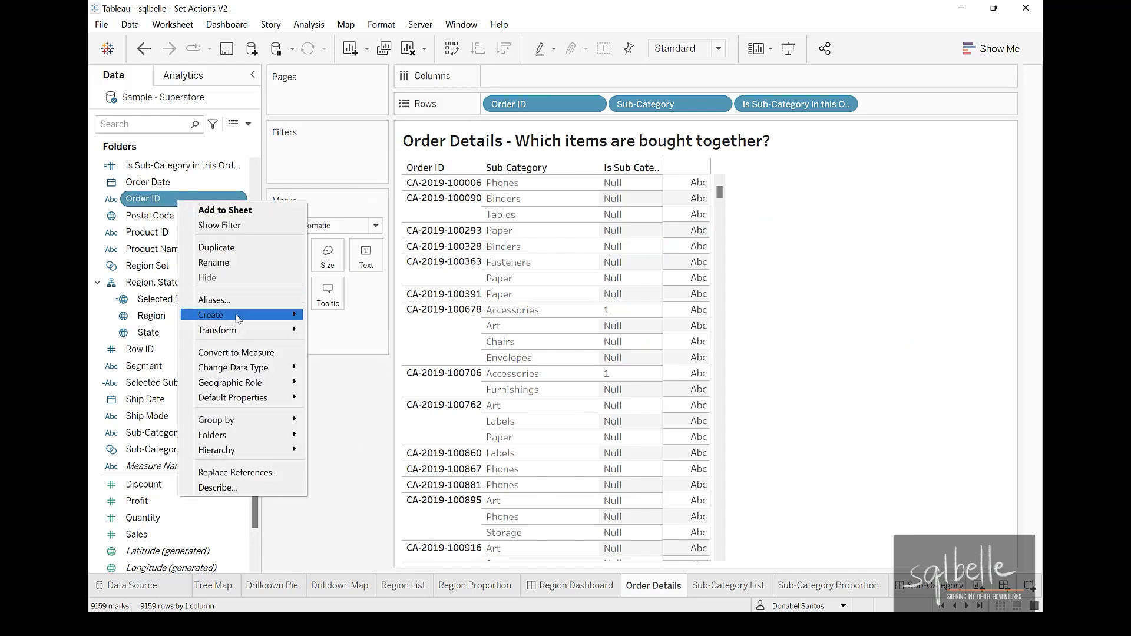
{"action": "mouse_move", "coordinate": [238, 319]}
{"action": "left_click", "coordinate": [334, 344]}
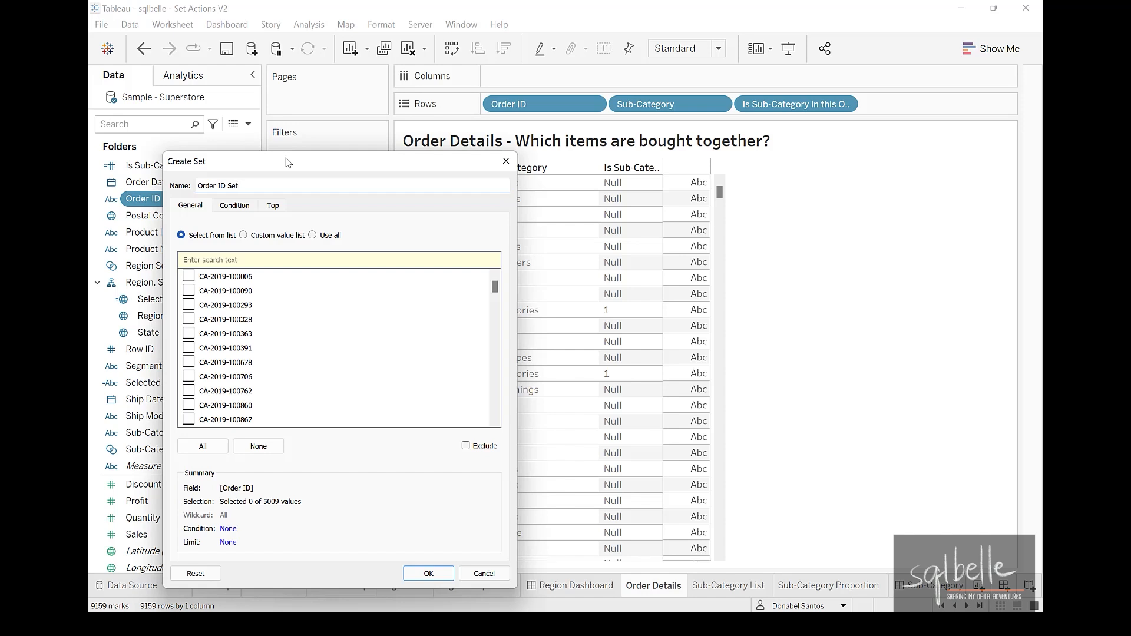
{"action": "left_click", "coordinate": [240, 207]}
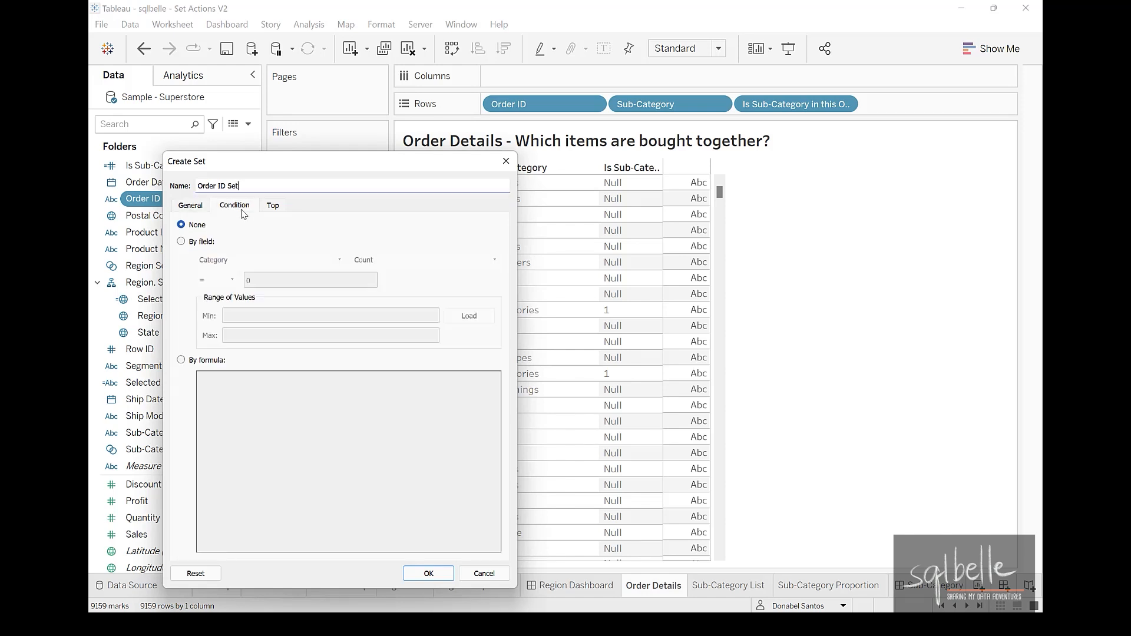
{"action": "left_click", "coordinate": [211, 362]}
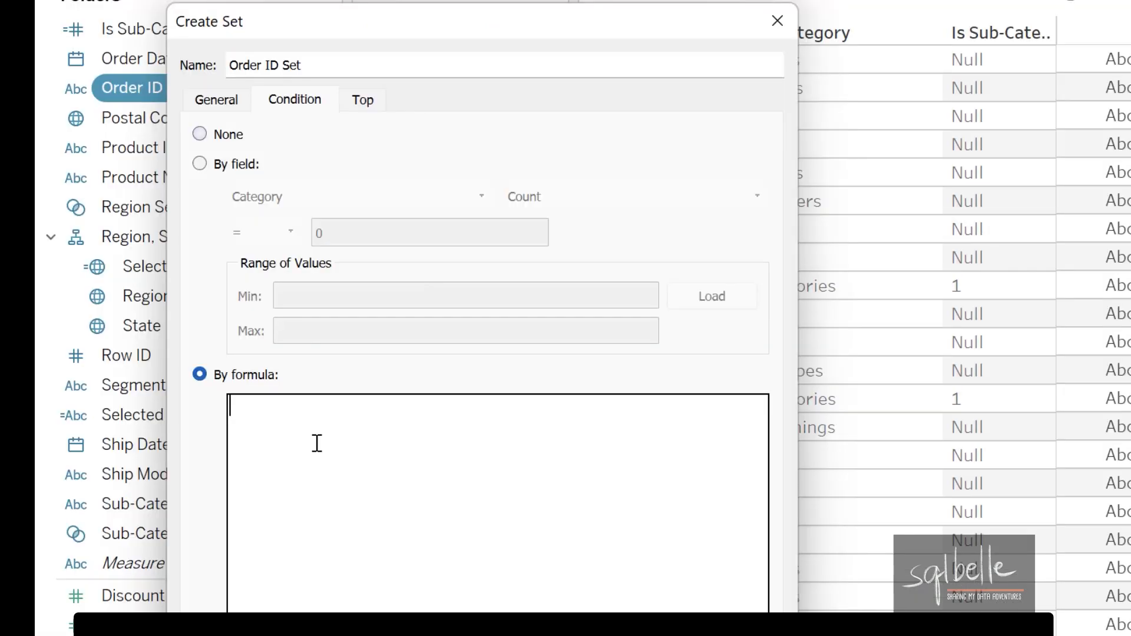
{"action": "type", "text": "M"}
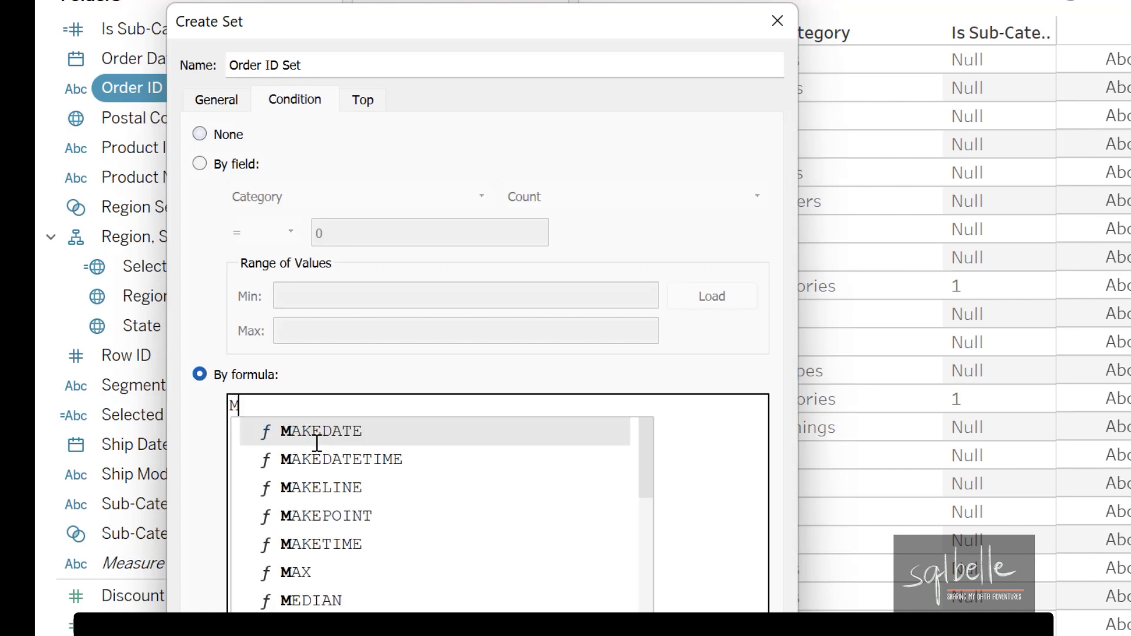
{"action": "type", "text": "AX("}
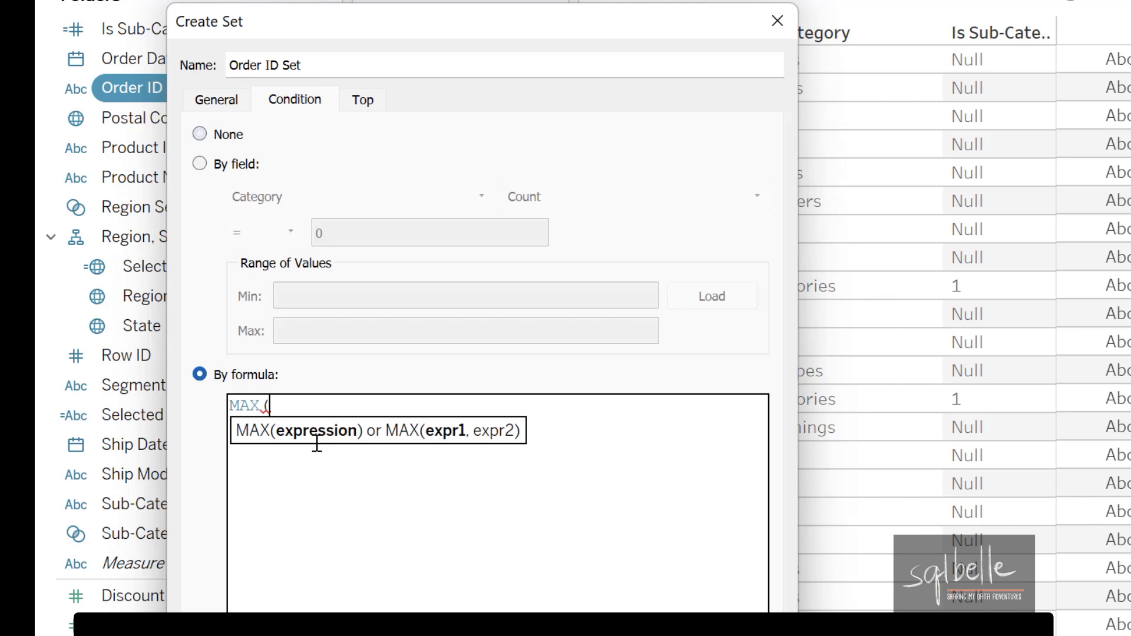
{"action": "type", "text": "[Is"}
{"action": "left_click", "coordinate": [403, 440]}
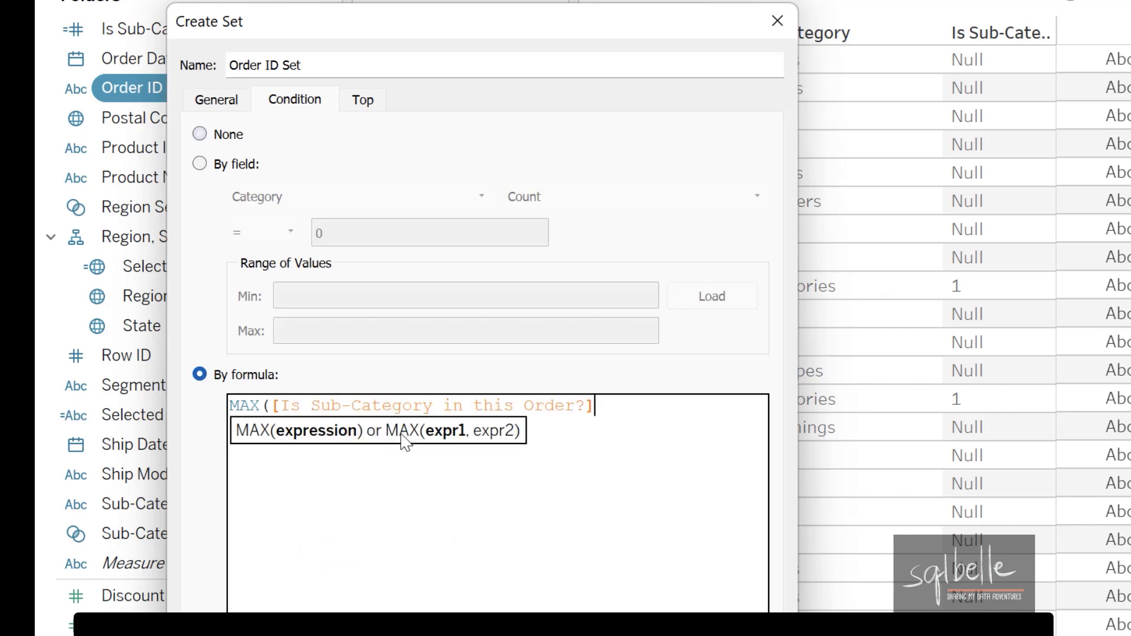
{"action": "mouse_move", "coordinate": [534, 400]}
{"action": "left_mouse_down"}
{"action": "mouse_move", "coordinate": [884, 315]}
{"action": "mouse_move", "coordinate": [912, 337]}
{"action": "left_mouse_up"}
{"action": "left_click_drag", "start_coordinate": [850, 370], "coordinate": [938, 380]}
{"action": "key", "text": "Escape"}
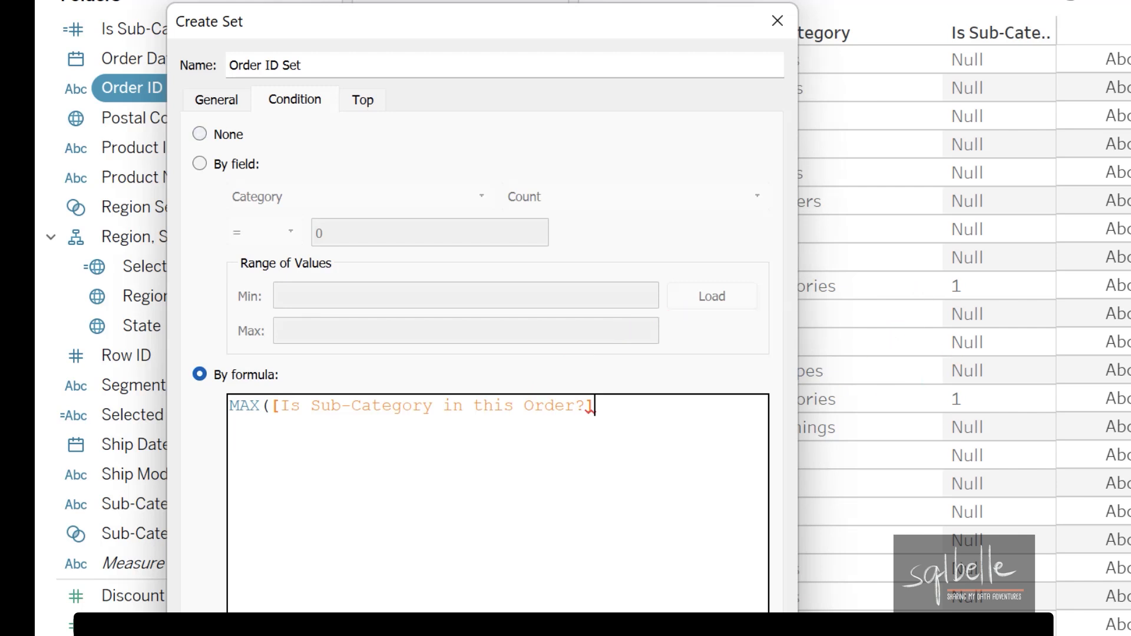
{"action": "type", "text": ") = 1"}
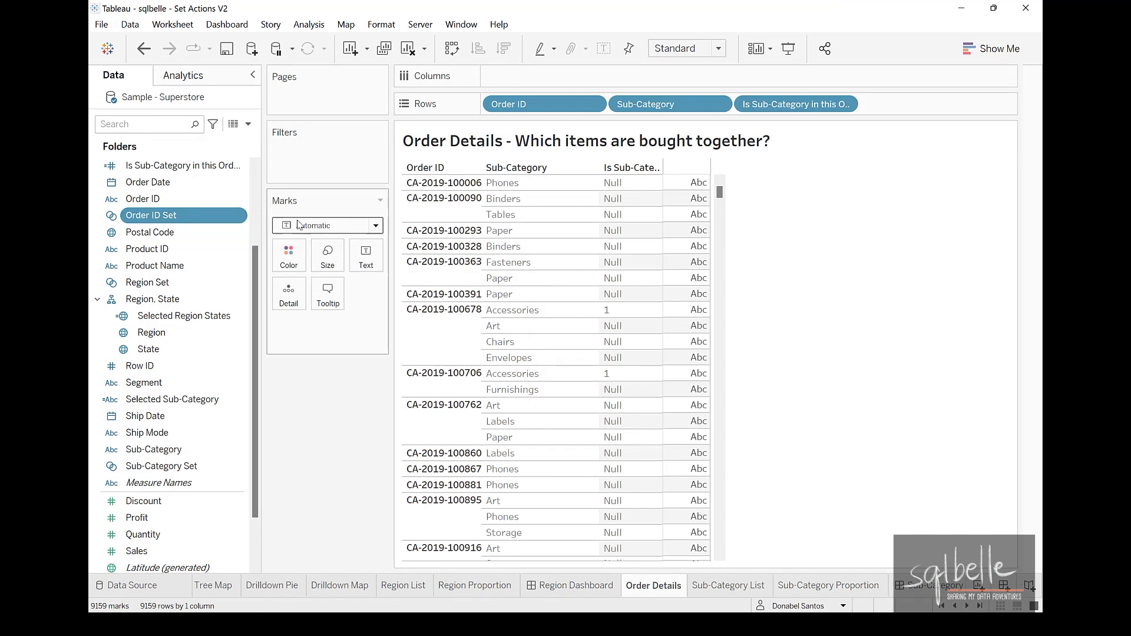
{"action": "left_click_drag", "start_coordinate": [171, 216], "coordinate": [865, 106]}
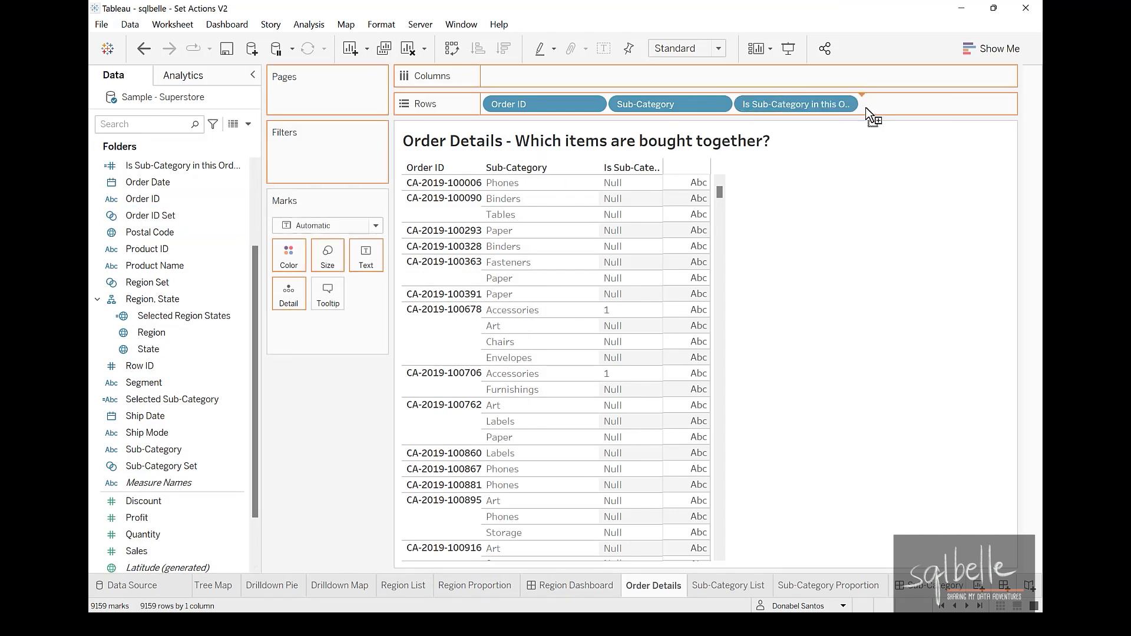
{"action": "mouse_move", "coordinate": [474, 305]}
{"action": "left_mouse_down"}
{"action": "mouse_move", "coordinate": [413, 298]}
{"action": "mouse_move", "coordinate": [478, 302]}
{"action": "mouse_move", "coordinate": [458, 295]}
{"action": "left_mouse_up"}
{"action": "left_click_drag", "start_coordinate": [545, 307], "coordinate": [592, 306]}
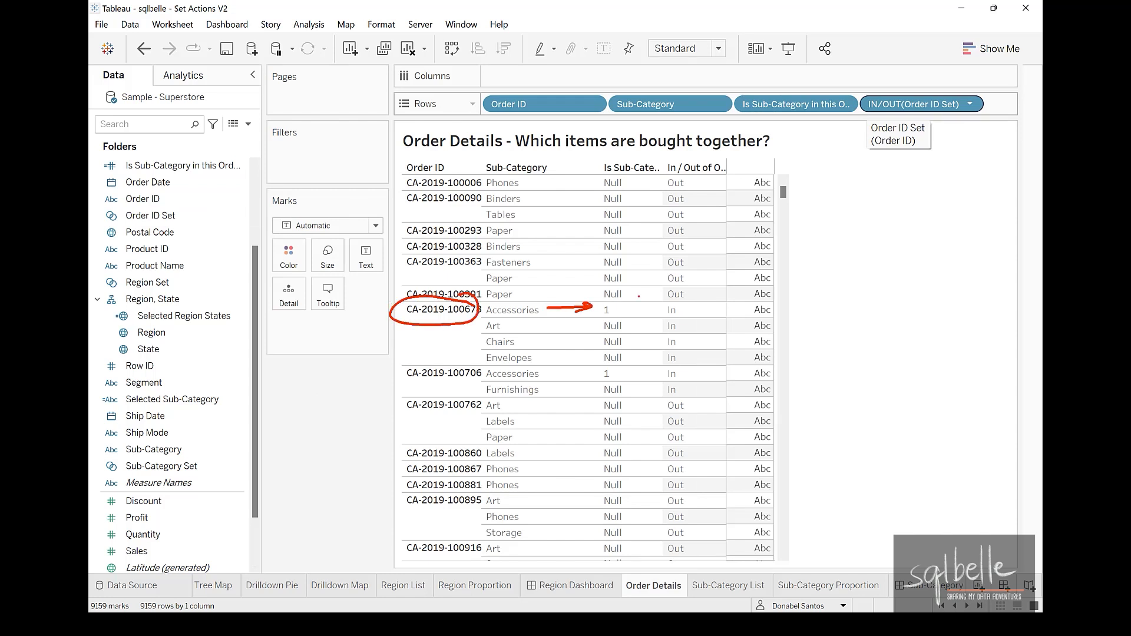
{"action": "mouse_move", "coordinate": [708, 312]}
{"action": "left_mouse_down"}
{"action": "mouse_move", "coordinate": [686, 304]}
{"action": "mouse_move", "coordinate": [687, 369]}
{"action": "left_mouse_up"}
{"action": "mouse_move", "coordinate": [640, 340]}
{"action": "left_mouse_down"}
{"action": "mouse_move", "coordinate": [428, 321]}
{"action": "mouse_move", "coordinate": [478, 315]}
{"action": "left_mouse_up"}
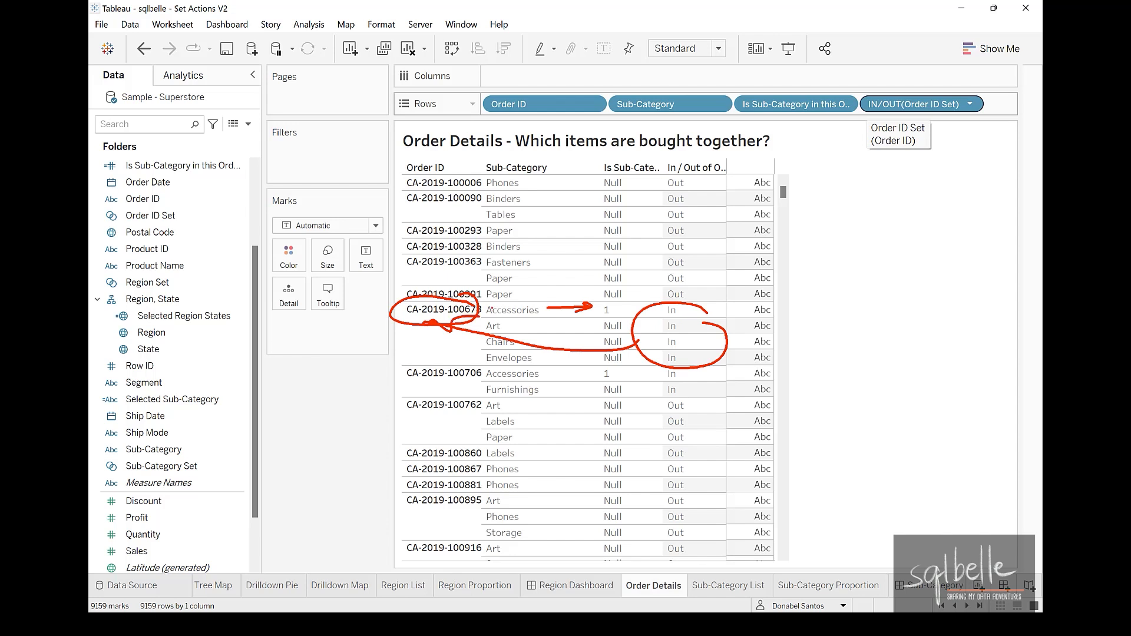
{"action": "left_click_drag", "start_coordinate": [419, 384], "coordinate": [475, 381]}
{"action": "mouse_move", "coordinate": [693, 375]}
{"action": "left_mouse_down"}
{"action": "mouse_move", "coordinate": [675, 363]}
{"action": "mouse_move", "coordinate": [704, 382]}
{"action": "left_mouse_up"}
{"action": "mouse_move", "coordinate": [700, 149]}
{"action": "left_mouse_down"}
{"action": "mouse_move", "coordinate": [731, 219]}
{"action": "mouse_move", "coordinate": [720, 285]}
{"action": "left_mouse_up"}
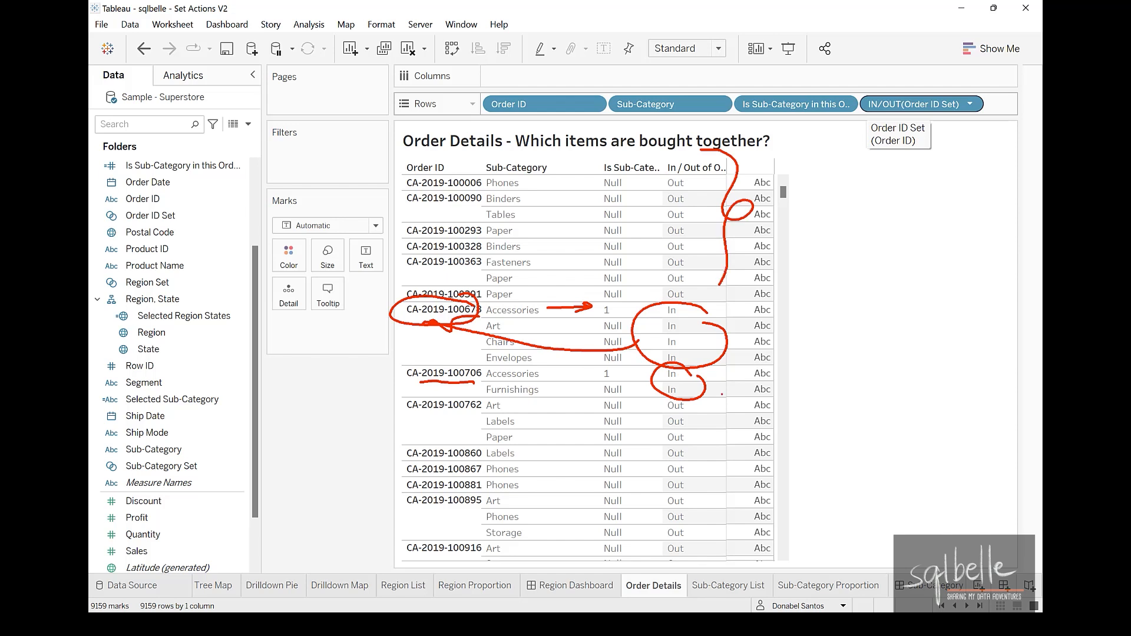
{"action": "mouse_move", "coordinate": [699, 417]}
{"action": "left_mouse_down"}
{"action": "mouse_move", "coordinate": [743, 471]}
{"action": "mouse_move", "coordinate": [724, 554]}
{"action": "left_mouse_up"}
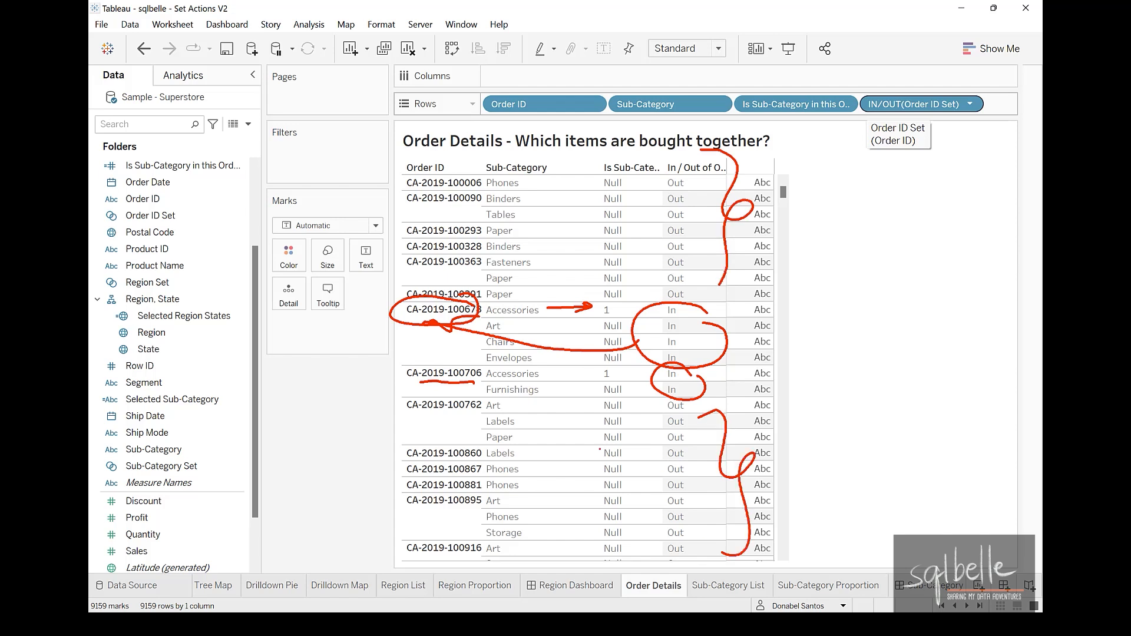
{"action": "left_click_drag", "start_coordinate": [624, 502], "coordinate": [708, 537]}
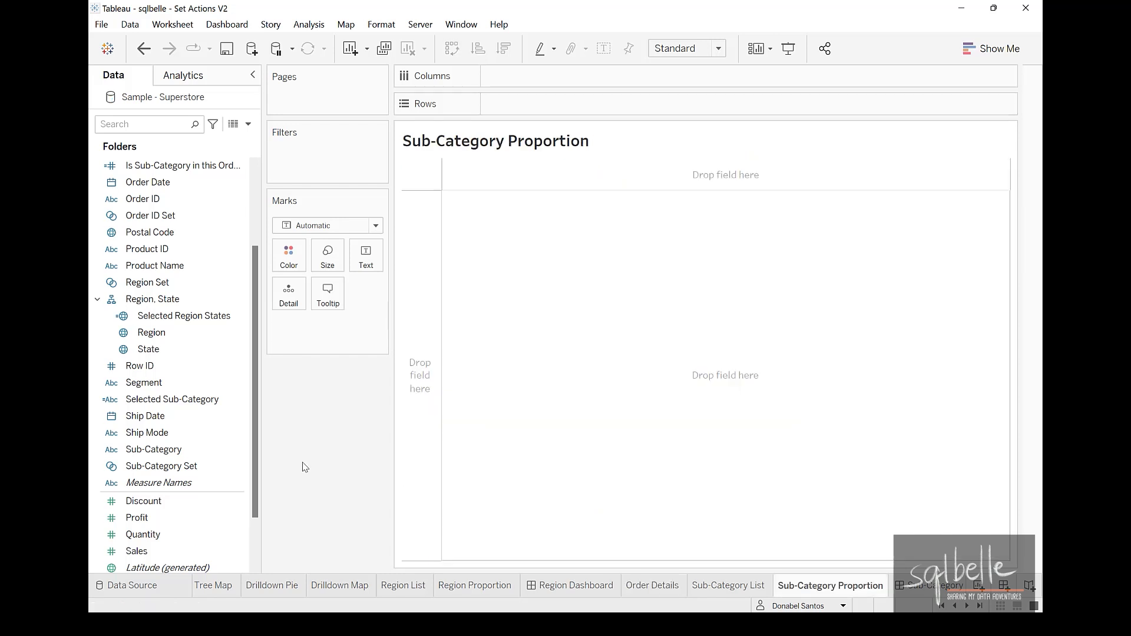
Build a bar chart of distinct Order ID count by Sub-Category, sorted in descending order.
{"action": "mouse_move", "coordinate": [177, 451]}
{"action": "left_mouse_down"}
{"action": "mouse_move", "coordinate": [186, 454]}
{"action": "mouse_move", "coordinate": [571, 87]}
{"action": "mouse_move", "coordinate": [568, 103]}
{"action": "left_mouse_up"}
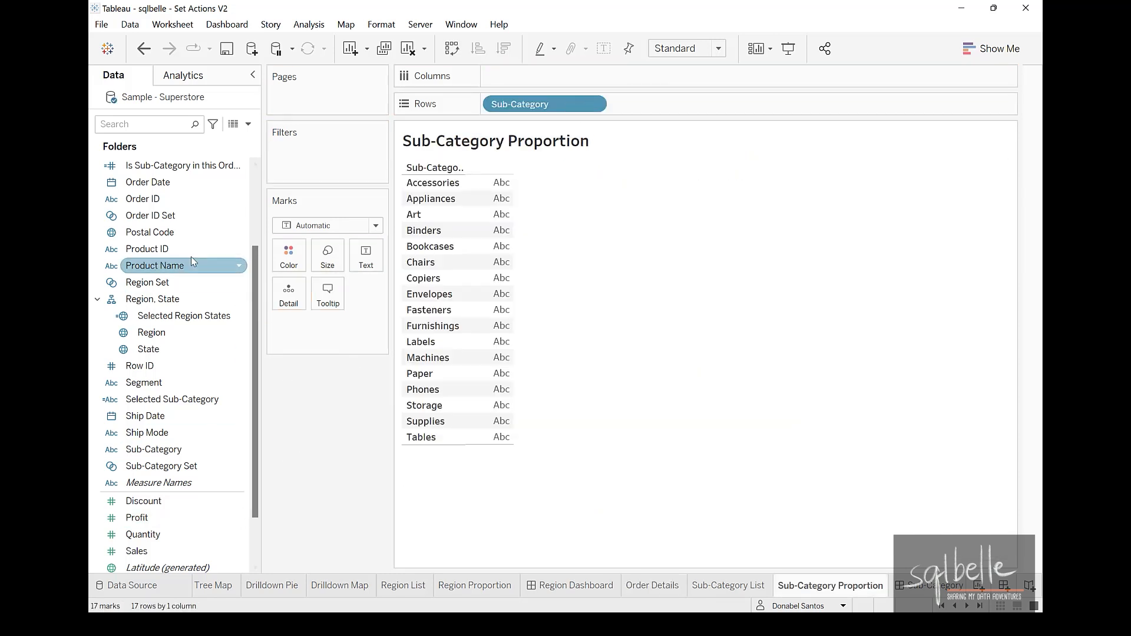
{"action": "left_click_drag", "start_coordinate": [144, 199], "coordinate": [568, 73]}
{"action": "left_click", "coordinate": [516, 330]}
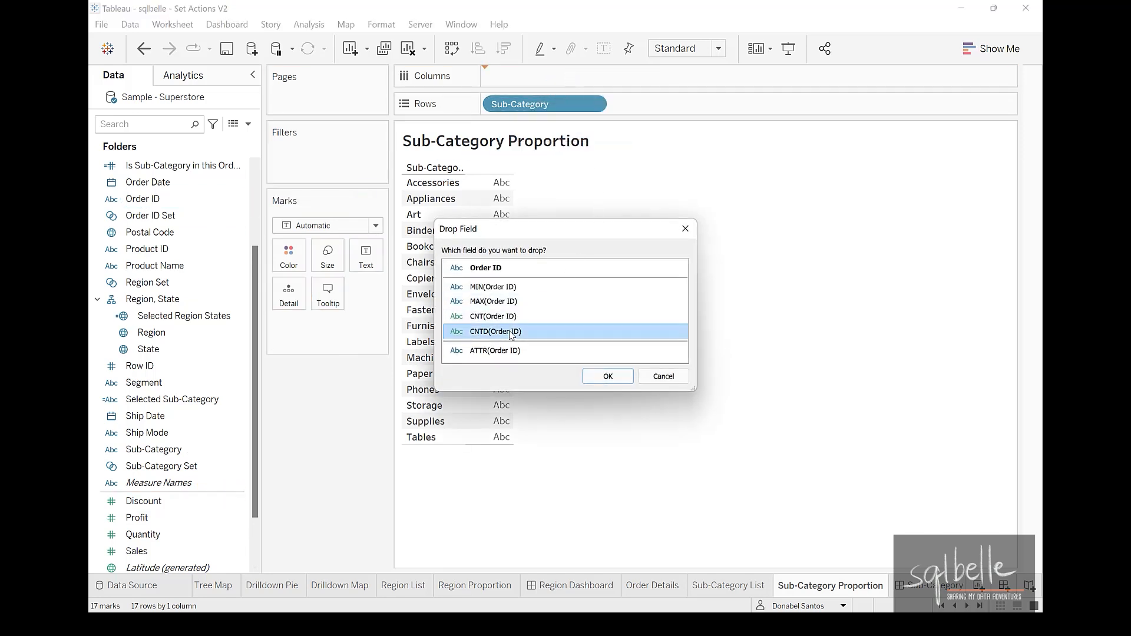
{"action": "left_click", "coordinate": [612, 377]}
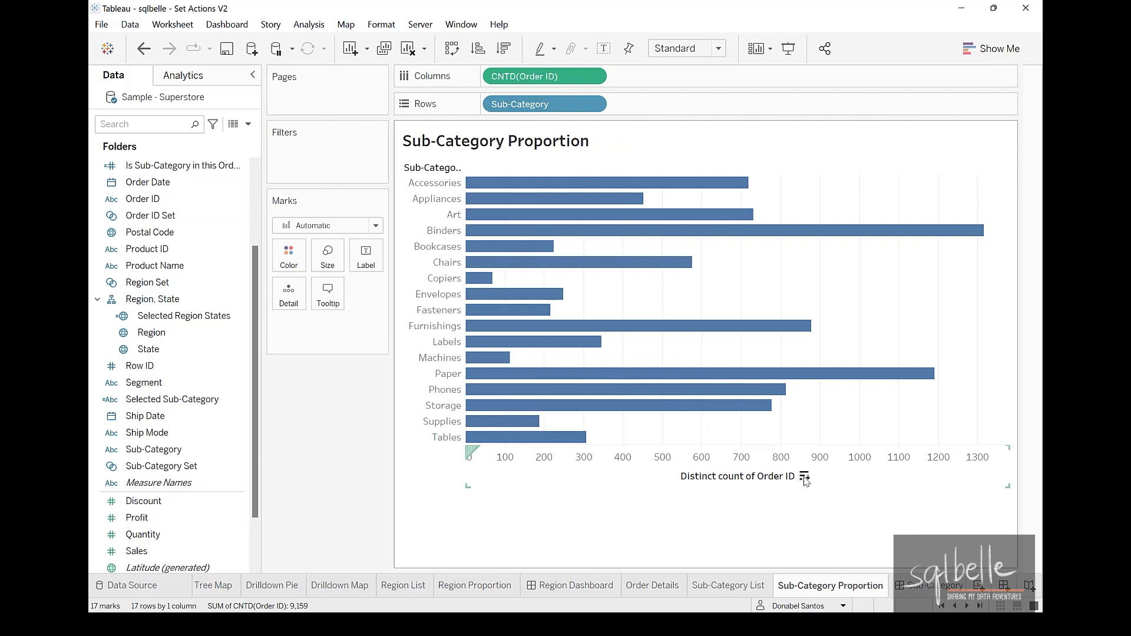
{"action": "left_click", "coordinate": [805, 478]}
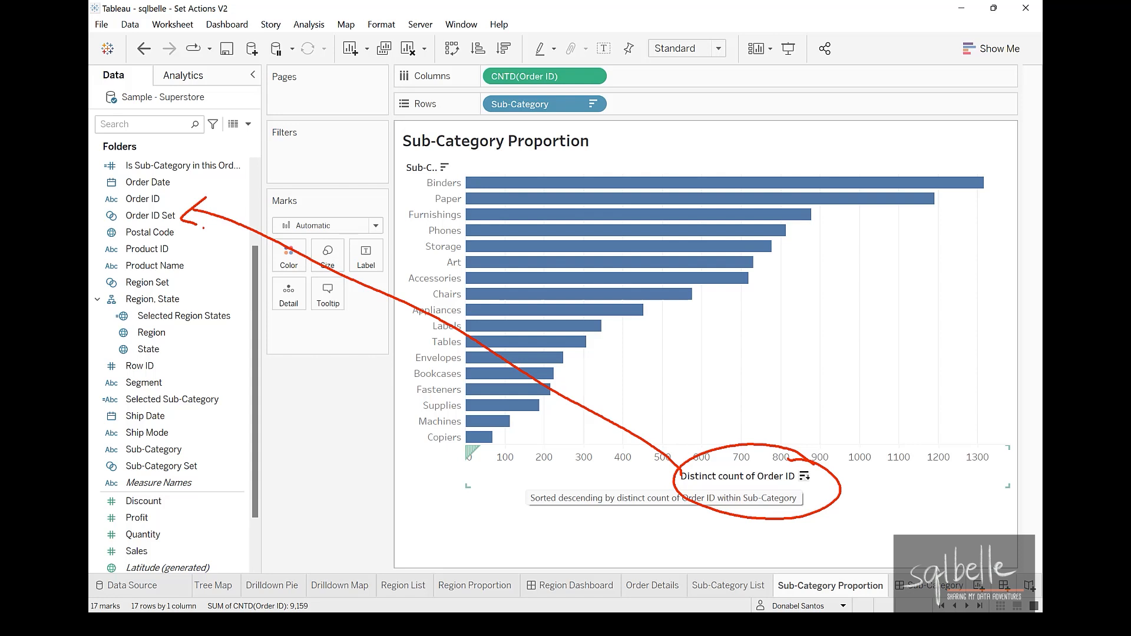
Color the bars by Order ID Set and move In below Out in the color legend.
{"action": "left_click_drag", "start_coordinate": [150, 216], "coordinate": [288, 262]}
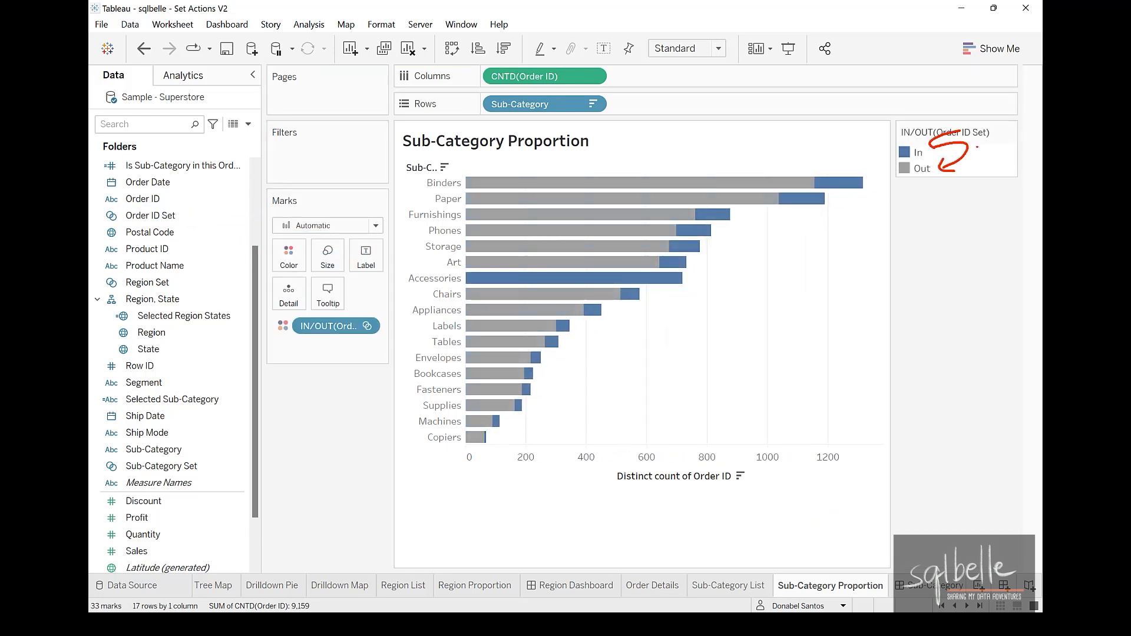
{"action": "left_click_drag", "start_coordinate": [916, 153], "coordinate": [917, 171]}
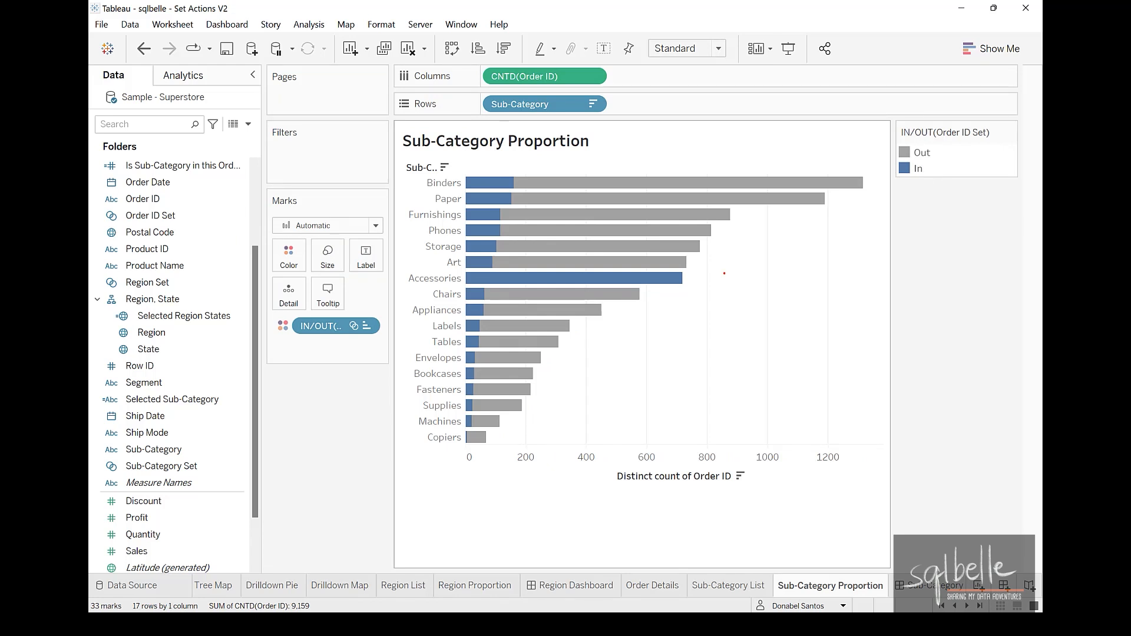
{"action": "mouse_move", "coordinate": [646, 265]}
{"action": "left_mouse_down"}
{"action": "mouse_move", "coordinate": [477, 300]}
{"action": "mouse_move", "coordinate": [689, 257]}
{"action": "left_mouse_up"}
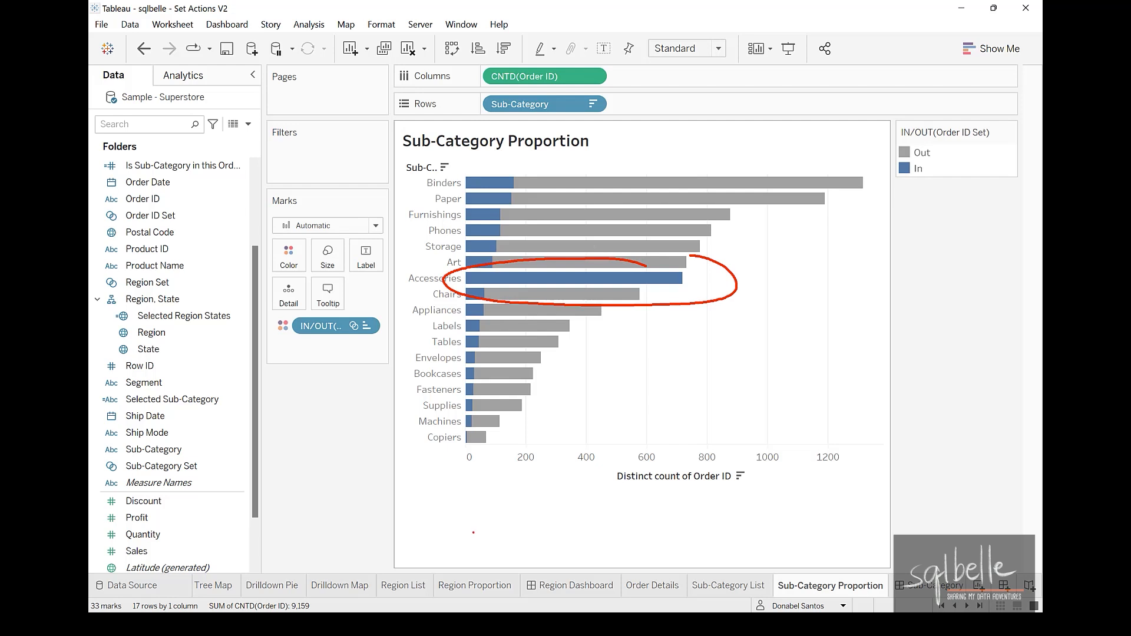
{"action": "mouse_move", "coordinate": [447, 172]}
{"action": "left_mouse_down"}
{"action": "mouse_move", "coordinate": [430, 303]}
{"action": "mouse_move", "coordinate": [441, 433]}
{"action": "left_mouse_up"}
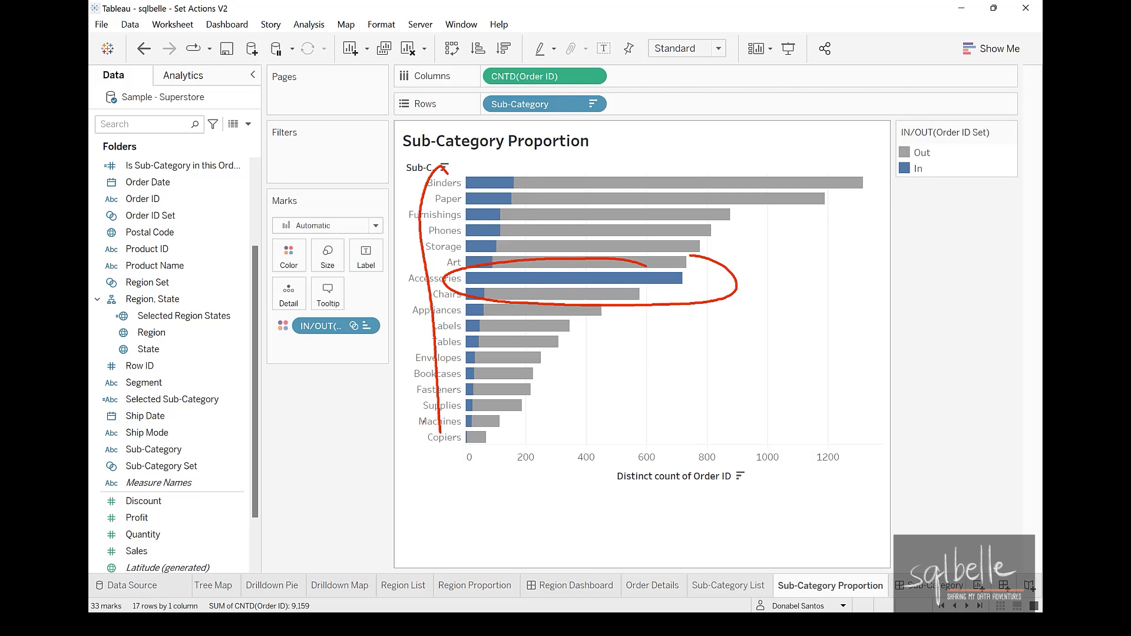
{"action": "key", "text": "e"}
{"action": "mouse_move", "coordinate": [826, 269]}
{"action": "left_mouse_down"}
{"action": "mouse_move", "coordinate": [691, 276]}
{"action": "mouse_move", "coordinate": [707, 286]}
{"action": "left_mouse_up"}
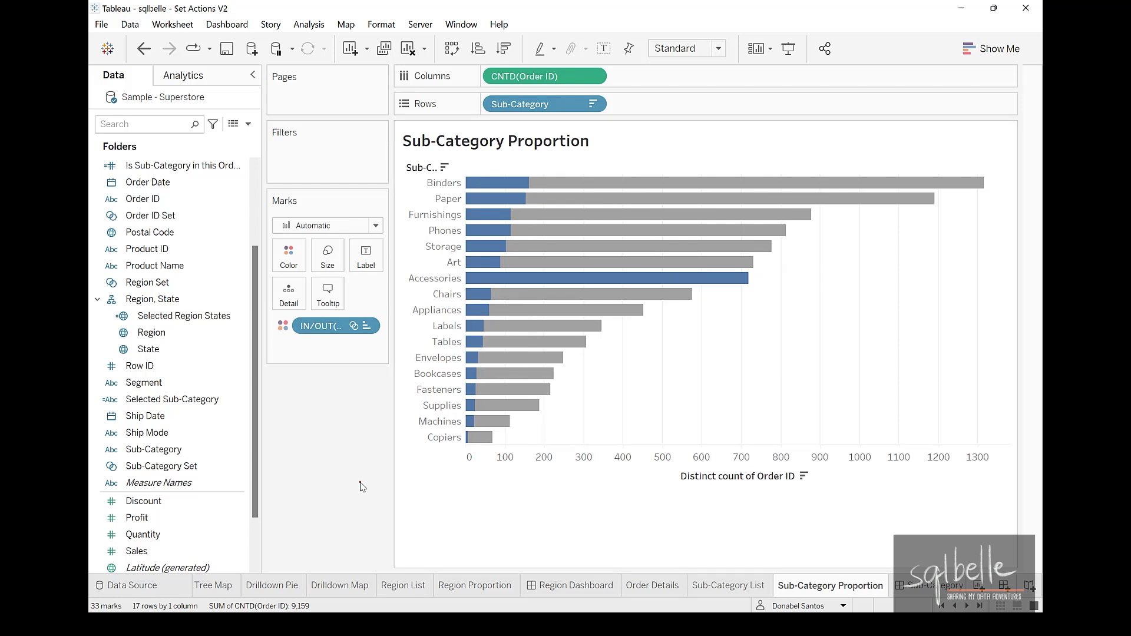
{"action": "mouse_move", "coordinate": [452, 263]}
{"action": "left_mouse_down"}
{"action": "mouse_move", "coordinate": [393, 281]}
{"action": "mouse_move", "coordinate": [471, 270]}
{"action": "left_mouse_up"}
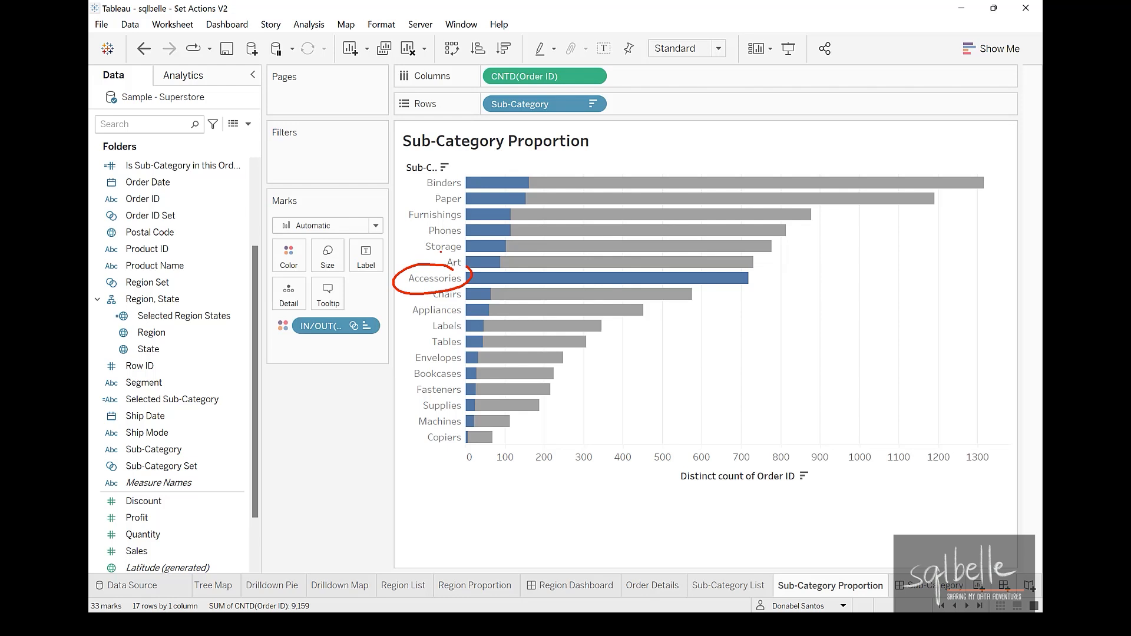
{"action": "mouse_move", "coordinate": [189, 448]}
{"action": "left_mouse_down"}
{"action": "mouse_move", "coordinate": [121, 458]}
{"action": "mouse_move", "coordinate": [215, 453]}
{"action": "mouse_move", "coordinate": [175, 446]}
{"action": "mouse_move", "coordinate": [277, 158]}
{"action": "mouse_move", "coordinate": [287, 175]}
{"action": "left_mouse_up"}
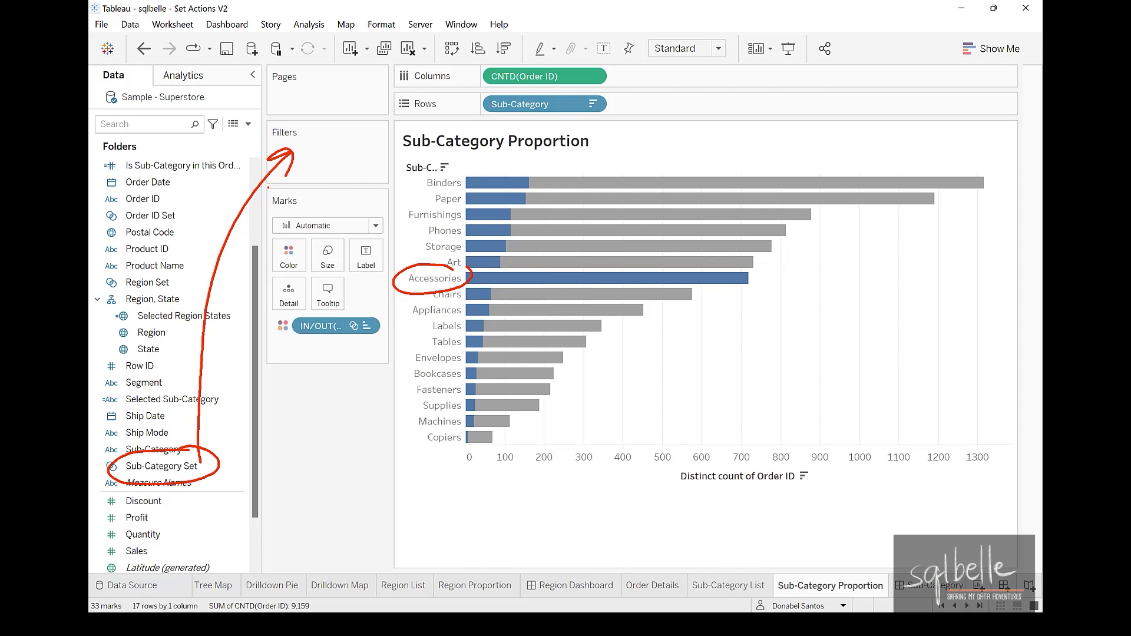
{"action": "mouse_move", "coordinate": [820, 274]}
{"action": "left_mouse_down"}
{"action": "mouse_move", "coordinate": [757, 281]}
{"action": "mouse_move", "coordinate": [777, 288]}
{"action": "left_mouse_up"}
Filter the chart by Sub-Category Set using In/Out membership, keeping only Out members.
{"action": "mouse_move", "coordinate": [161, 466]}
{"action": "left_mouse_down"}
{"action": "mouse_move", "coordinate": [287, 225]}
{"action": "mouse_move", "coordinate": [337, 159]}
{"action": "left_mouse_up"}
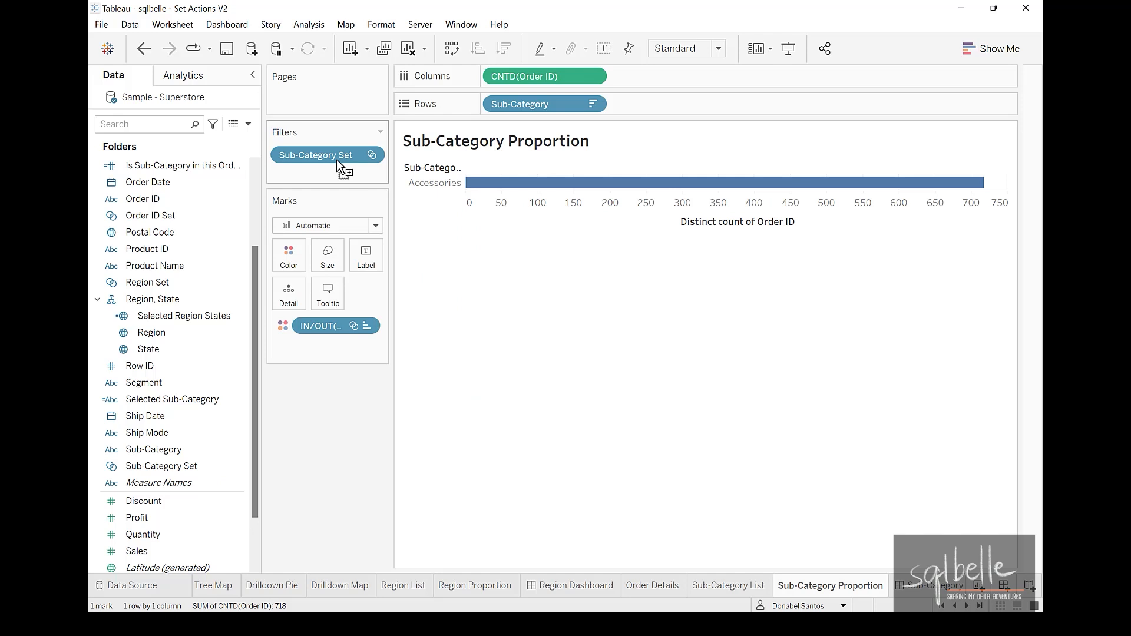
{"action": "left_click", "coordinate": [373, 156]}
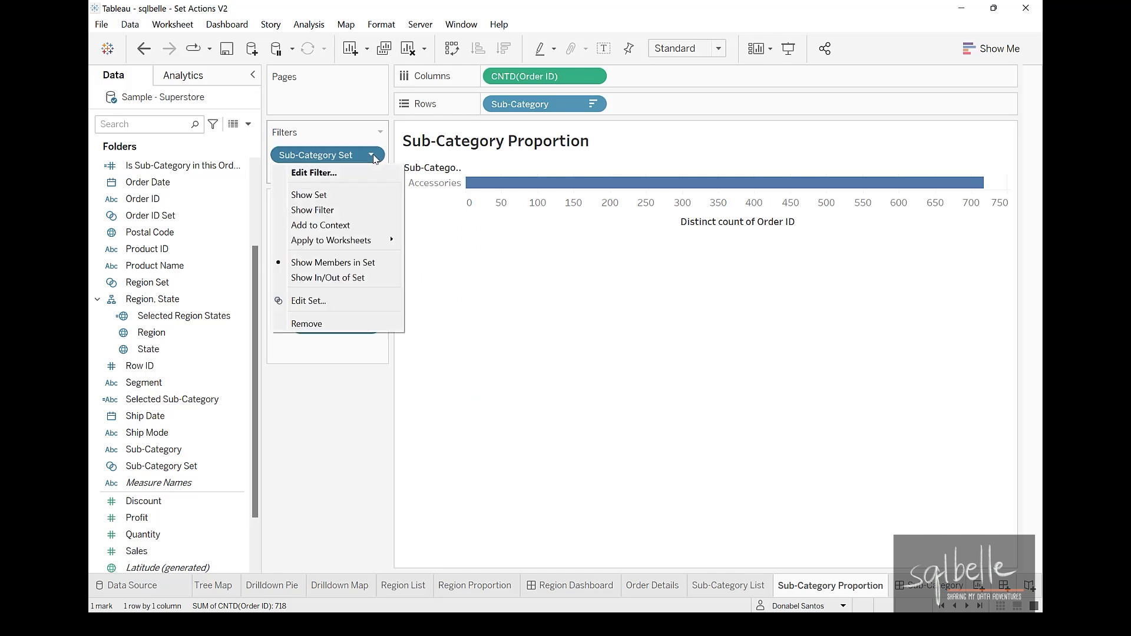
{"action": "left_click", "coordinate": [340, 278]}
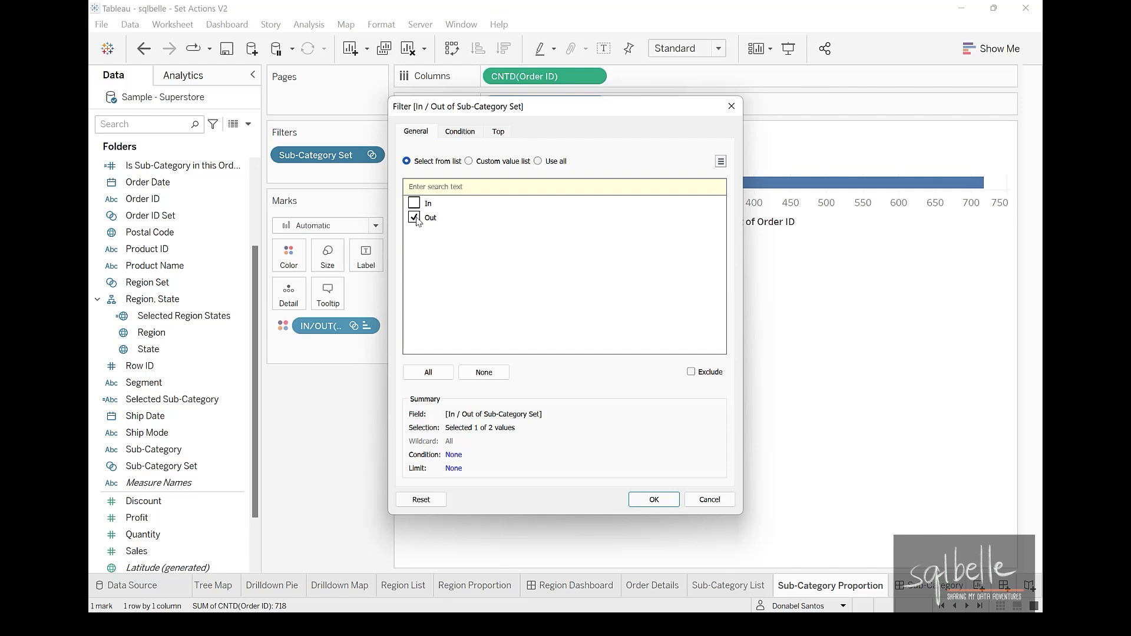
{"action": "left_click", "coordinate": [654, 499]}
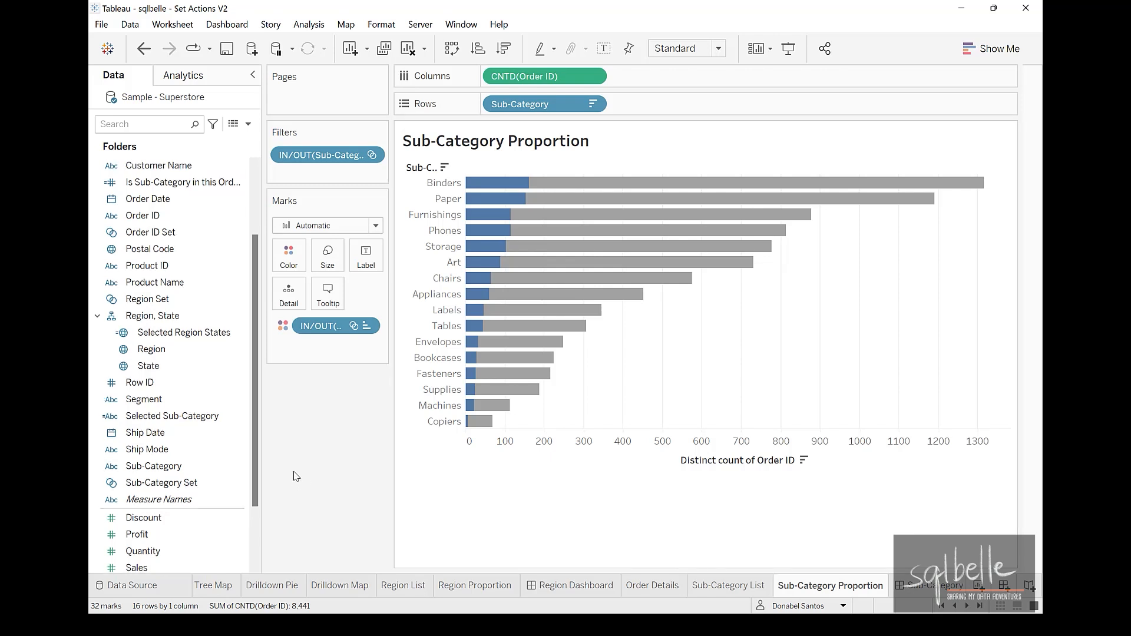
Start a new calculated field named "# of Selected Order IDs".
{"action": "left_click", "coordinate": [248, 123]}
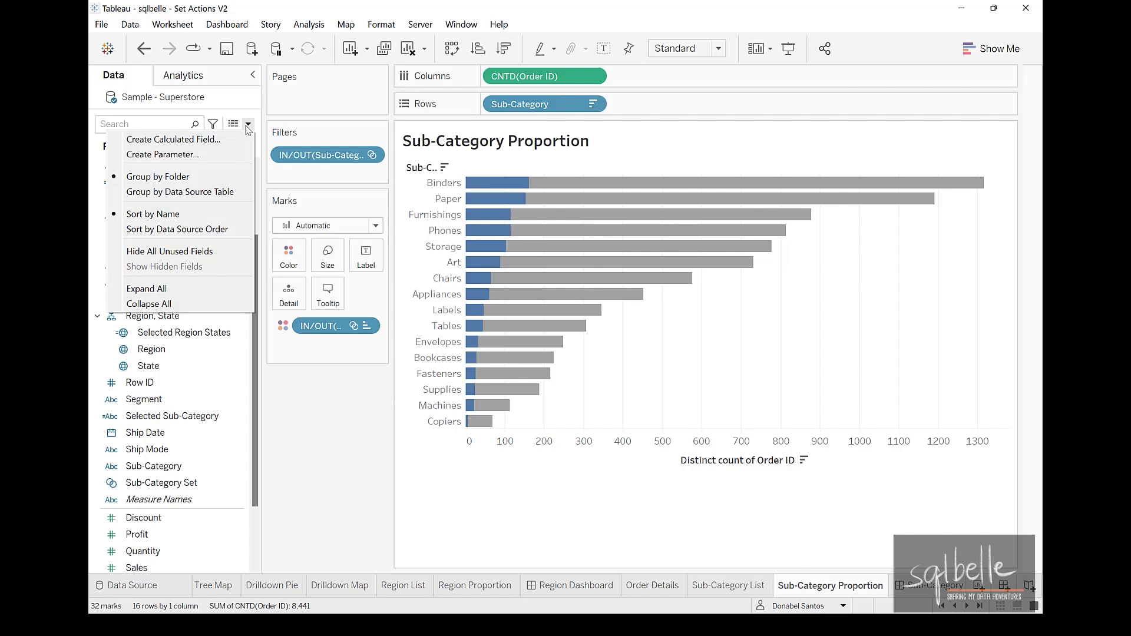
{"action": "left_click", "coordinate": [234, 140]}
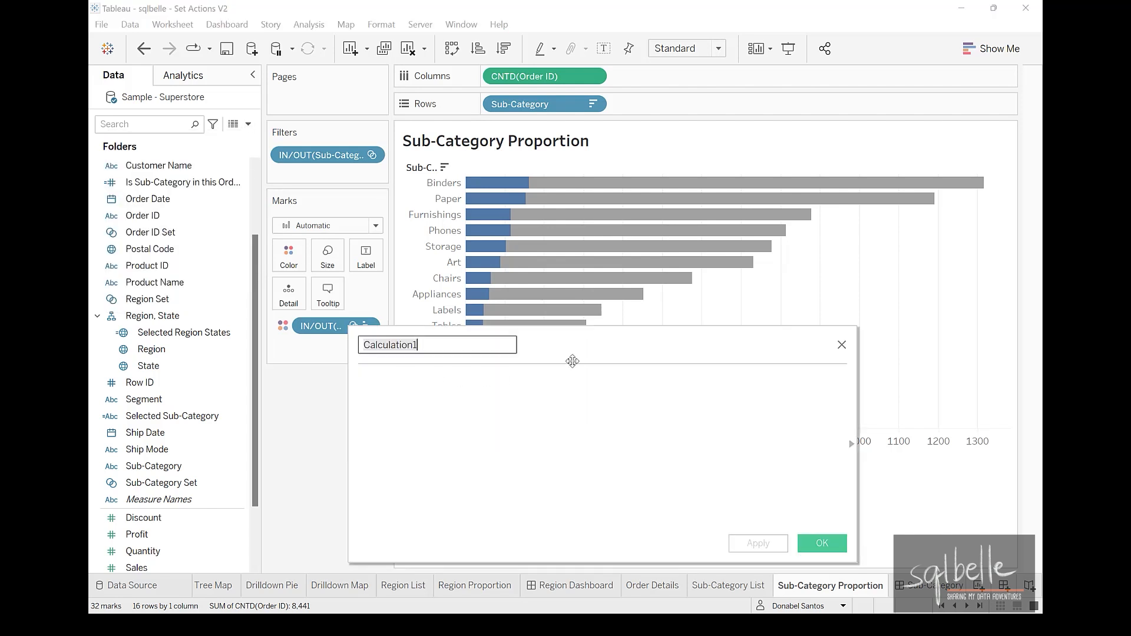
{"action": "key", "text": "ctrl+a"}
{"action": "type", "text": "# of Selec"}
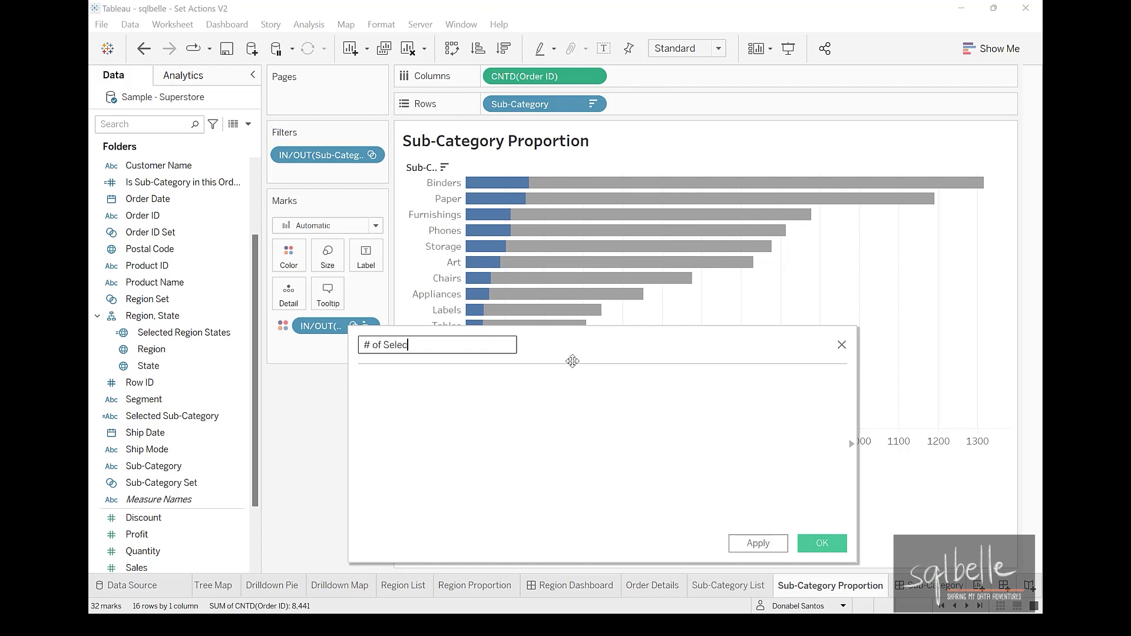
{"action": "type", "text": "ted Order IDs"}
{"action": "left_click", "coordinate": [486, 426]}
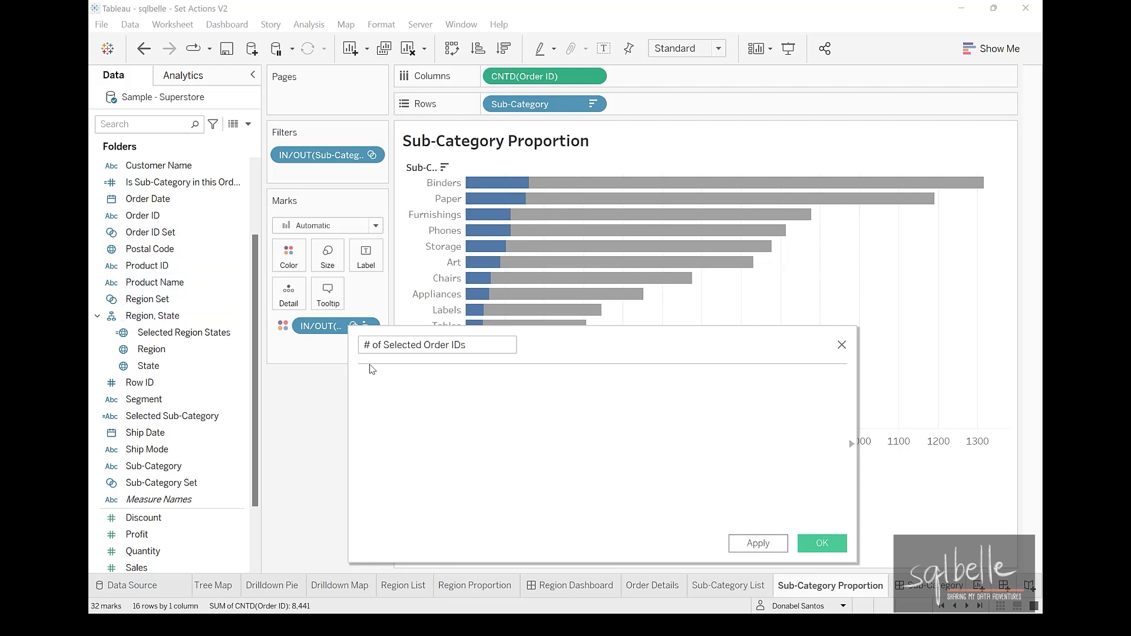
Enter the formula IF [Order ID Set] THEN [Order ID] END, with each clause on its own line.
{"action": "type", "text": "IF"}
{"action": "left_click_drag", "start_coordinate": [150, 232], "coordinate": [542, 383]}
{"action": "type", "text": "THEN "}
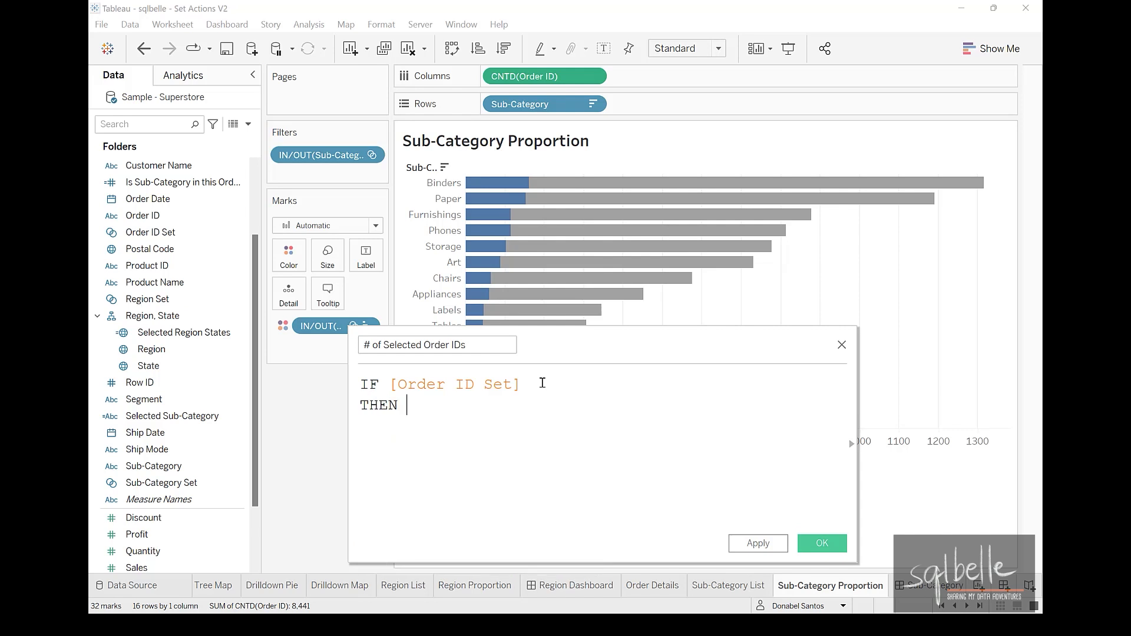
{"action": "type", "text": "[Order"}
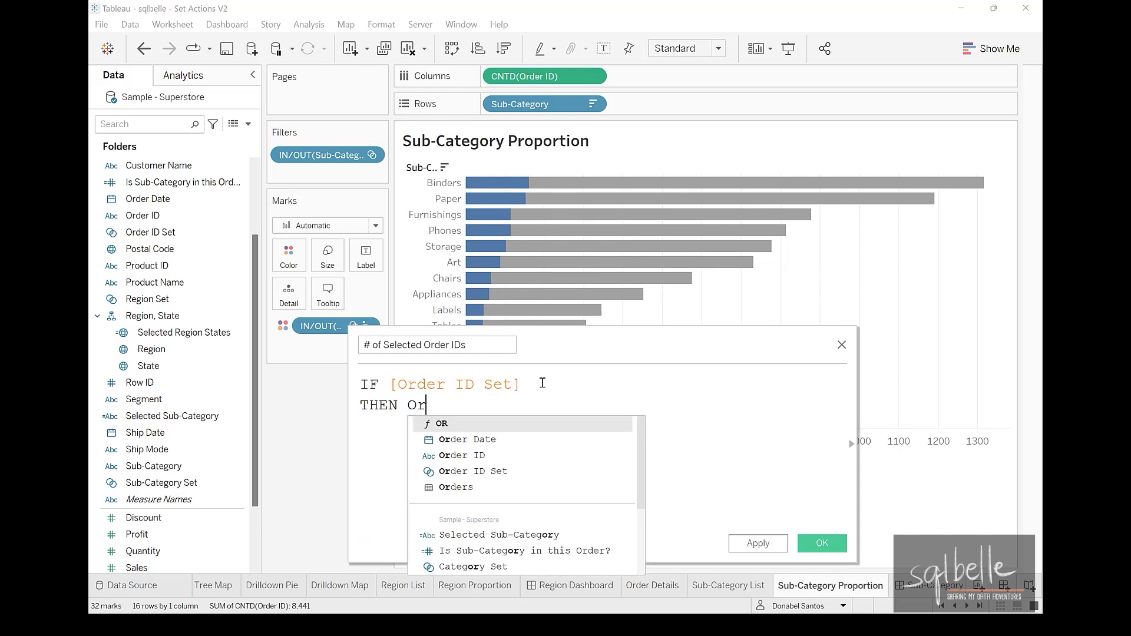
{"action": "key", "text": "Return"}
{"action": "key", "text": "Return"}
{"action": "type", "text": "END"}
{"action": "key", "text": "Return"}
{"action": "key", "text": "Return"}
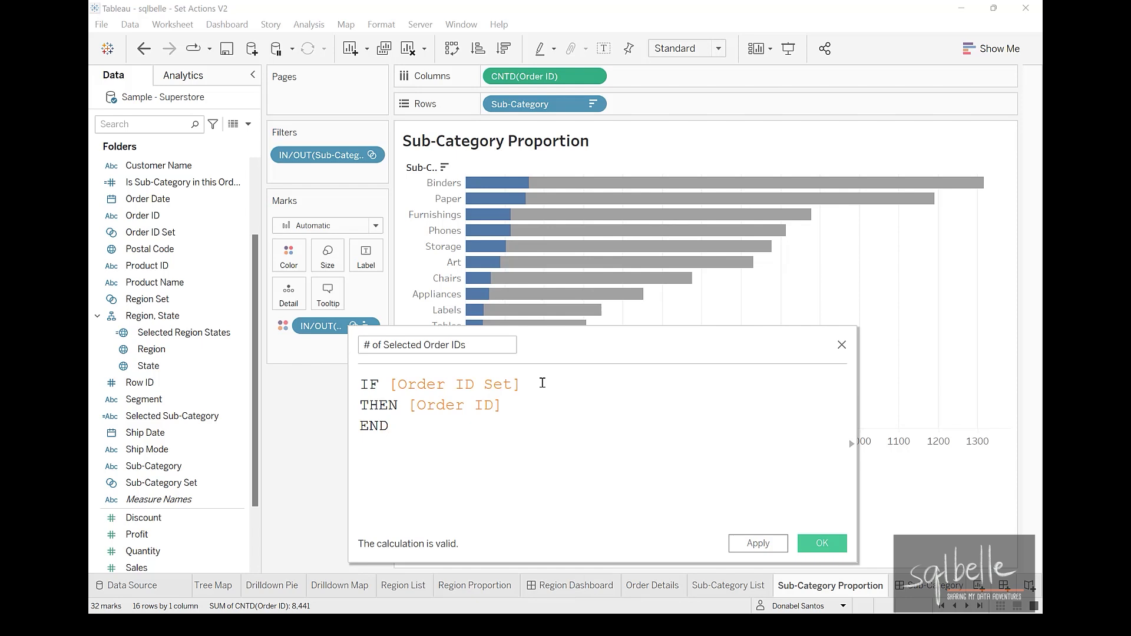
Wrap the IF statement in COUNTD( ), with the closing parenthesis on its own line.
{"action": "type", "text": "COUNTD("}
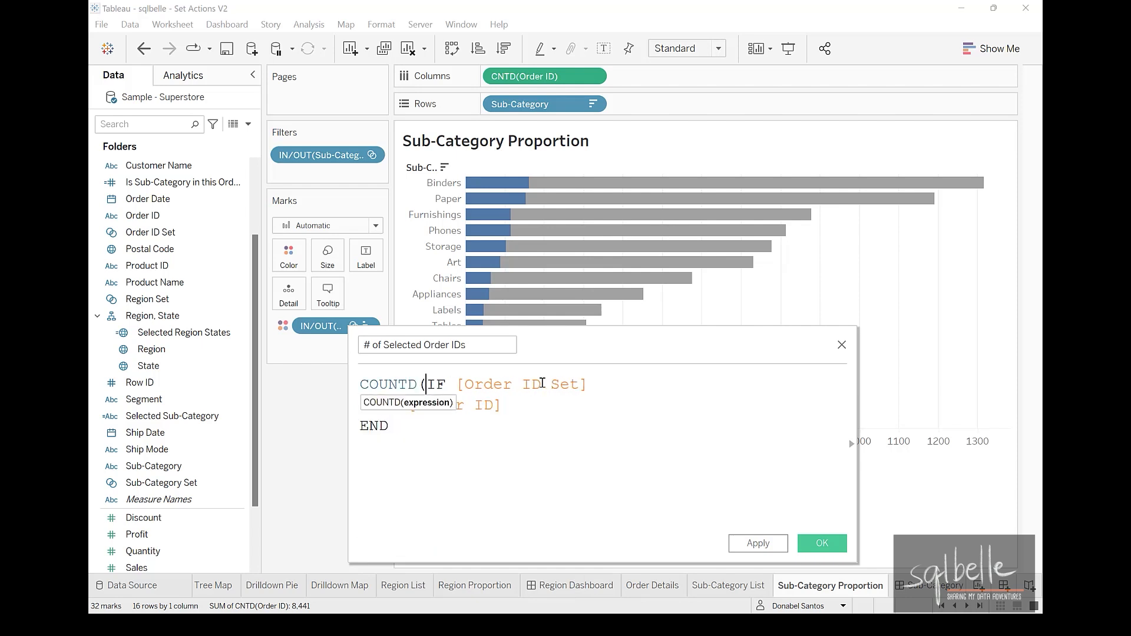
{"action": "key", "text": "Return"}
{"action": "key", "text": "Down"}
{"action": "key", "text": "Down"}
{"action": "key", "text": "End"}
{"action": "key", "text": "Return"}
{"action": "type", "text": ")"}
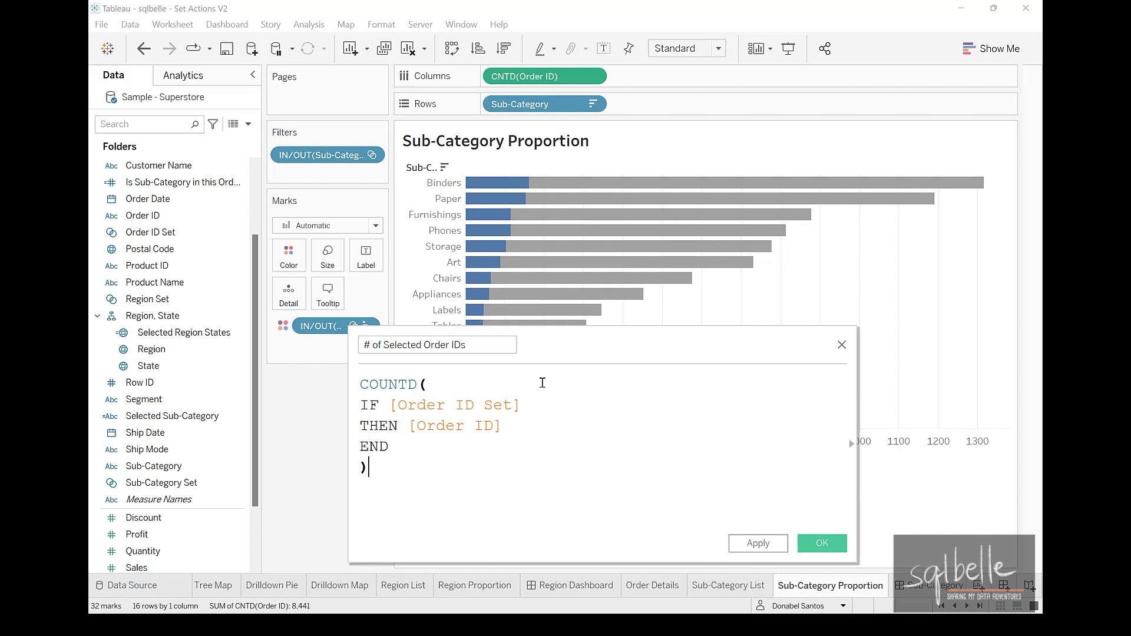
Put COUNTD's opening parenthesis on its own line, indent the IF statement, and save the calculated field.
{"action": "key", "text": "Up"}
{"action": "key", "text": "Up"}
{"action": "key", "text": "Up"}
{"action": "key", "text": "Up"}
{"action": "key", "text": "Right"}
{"action": "key", "text": "Right"}
{"action": "key", "text": "Right"}
{"action": "key", "text": "Right"}
{"action": "key", "text": "Right"}
{"action": "key", "text": "Return"}
{"action": "key", "text": "Down"}
{"action": "key", "text": "shift+Down"}
{"action": "key", "text": "shift+Down"}
{"action": "key", "text": "shift+Down"}
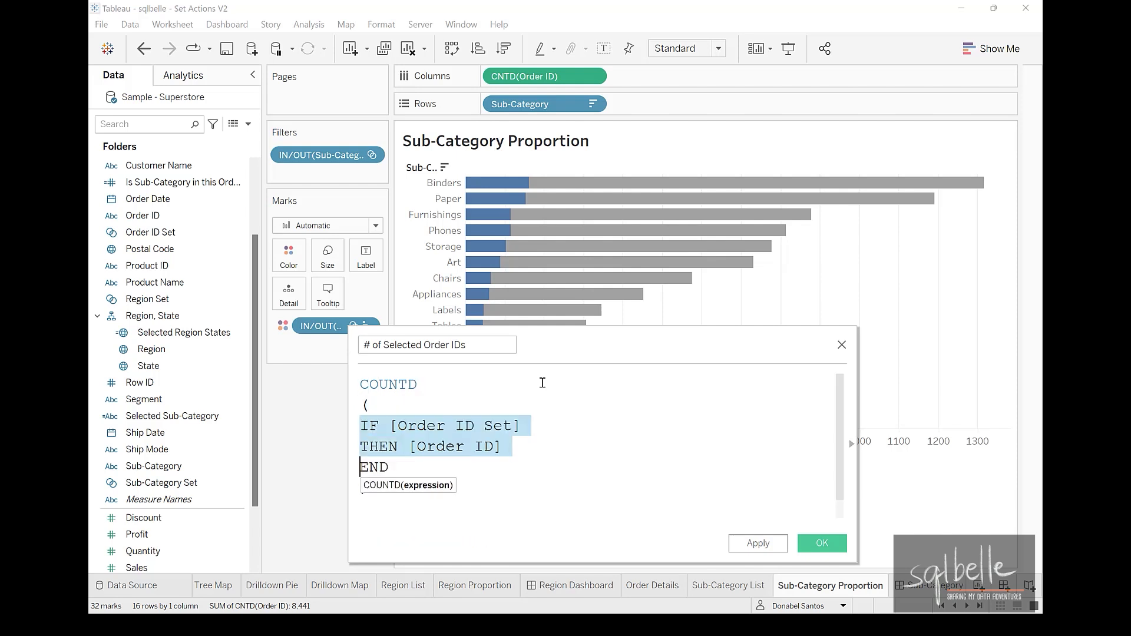
{"action": "key", "text": "Tab"}
{"action": "left_click", "coordinate": [639, 520]}
{"action": "scroll", "coordinate": [644, 468], "scroll_direction": "up", "scroll_amount": 1}
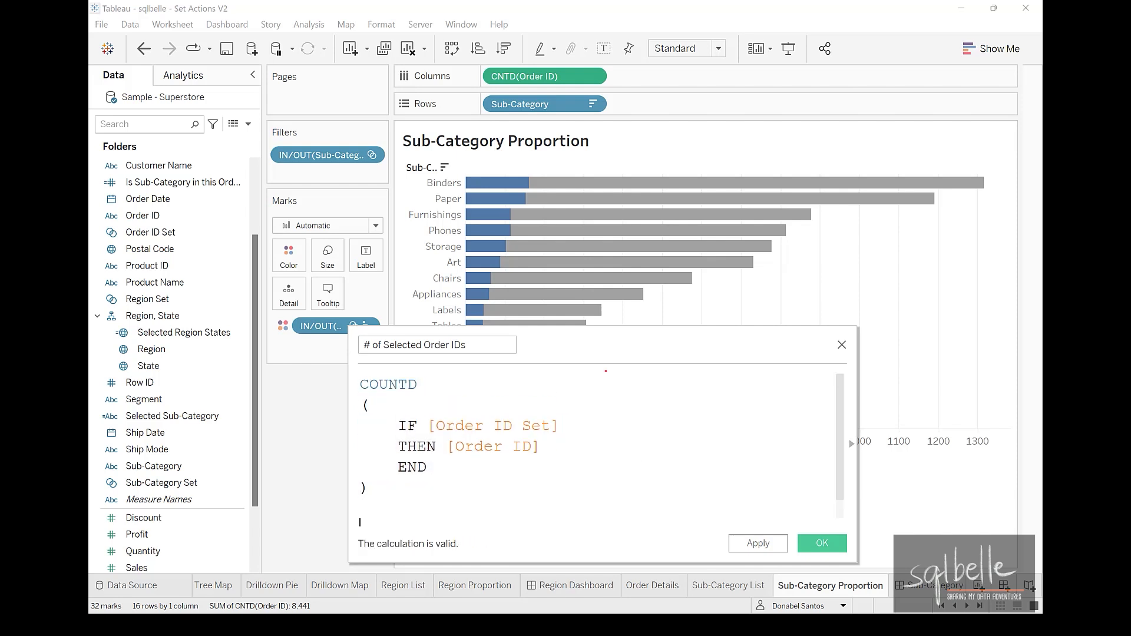
{"action": "mouse_move", "coordinate": [560, 320]}
{"action": "left_mouse_down"}
{"action": "mouse_move", "coordinate": [285, 377]}
{"action": "mouse_move", "coordinate": [606, 313]}
{"action": "mouse_move", "coordinate": [541, 290]}
{"action": "left_mouse_up"}
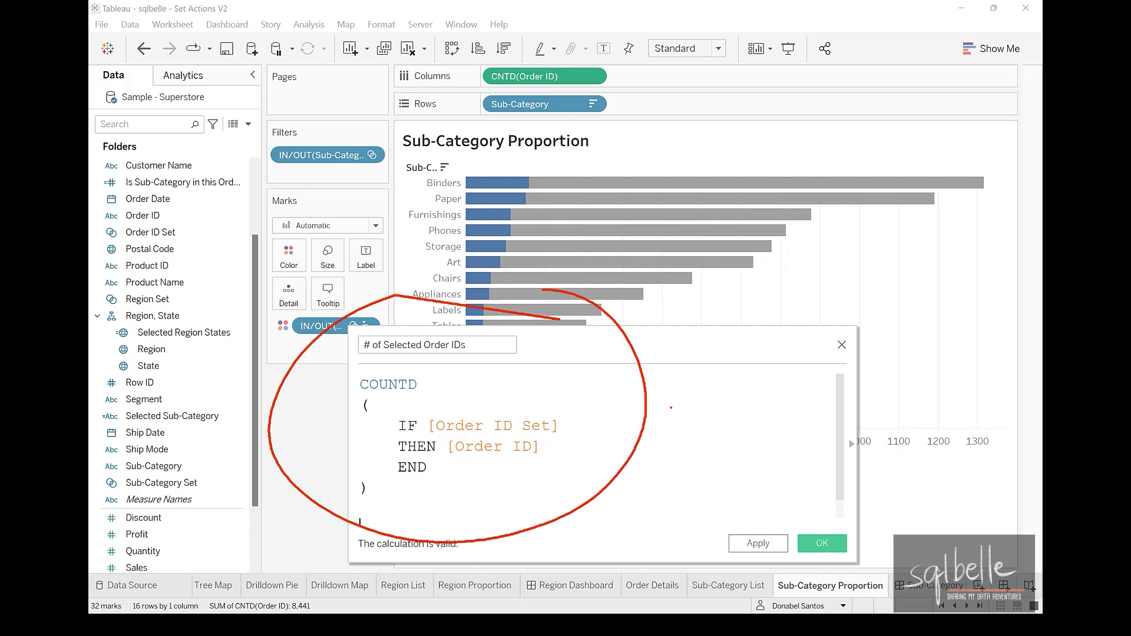
{"action": "mouse_move", "coordinate": [672, 407]}
{"action": "left_mouse_down"}
{"action": "mouse_move", "coordinate": [594, 119]}
{"action": "mouse_move", "coordinate": [579, 108]}
{"action": "left_mouse_up"}
{"action": "left_click_drag", "start_coordinate": [576, 133], "coordinate": [629, 106]}
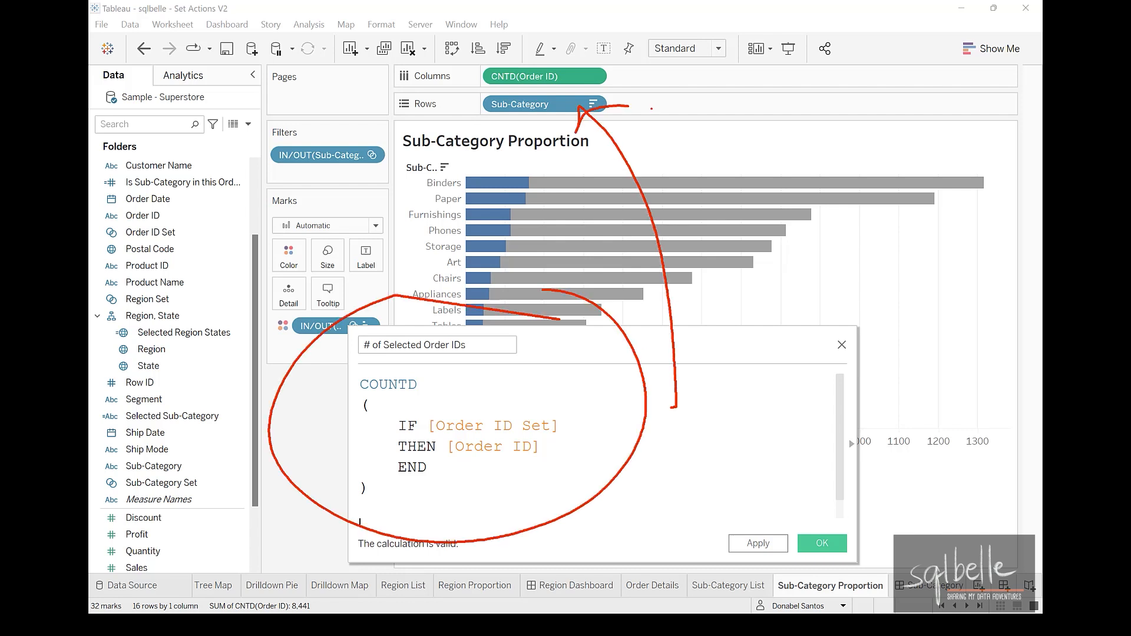
{"action": "key", "text": "Escape"}
{"action": "left_click", "coordinate": [822, 543]}
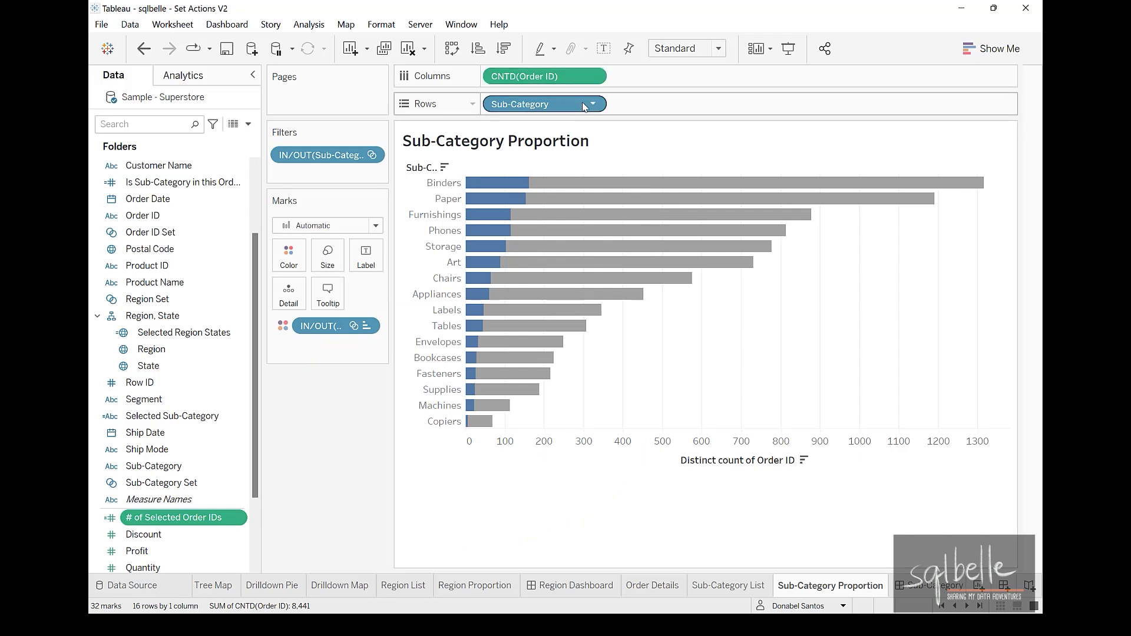
Sort Sub-Category in descending order by the field # of Selected Order IDs.
{"action": "left_click", "coordinate": [593, 104]}
{"action": "left_click", "coordinate": [530, 197]}
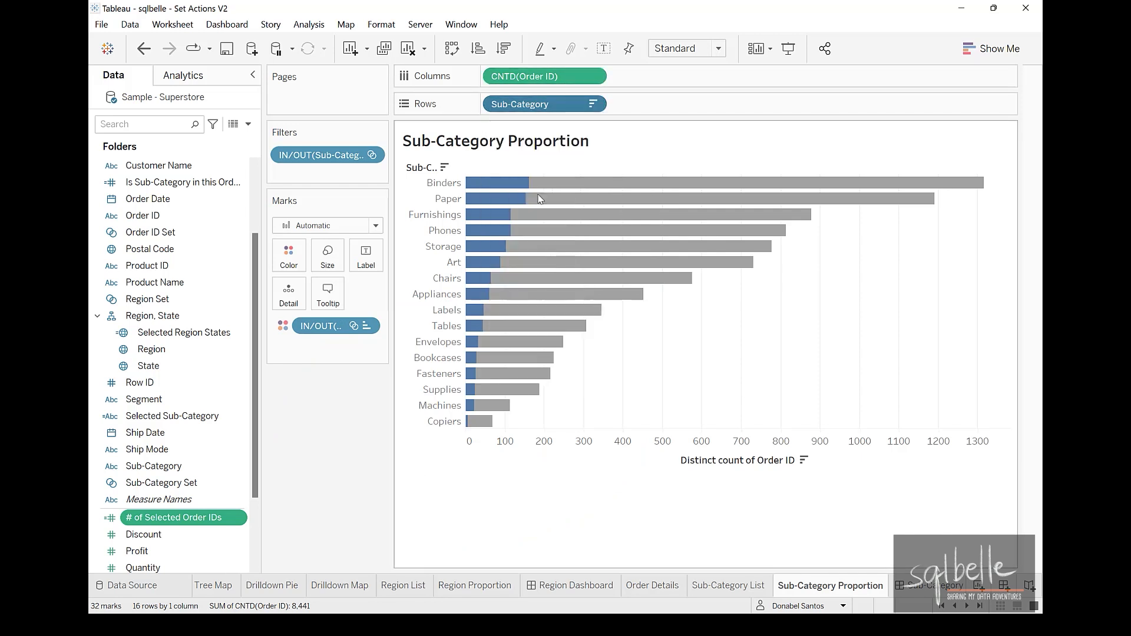
{"action": "left_click", "coordinate": [529, 217]}
{"action": "left_click", "coordinate": [507, 261]}
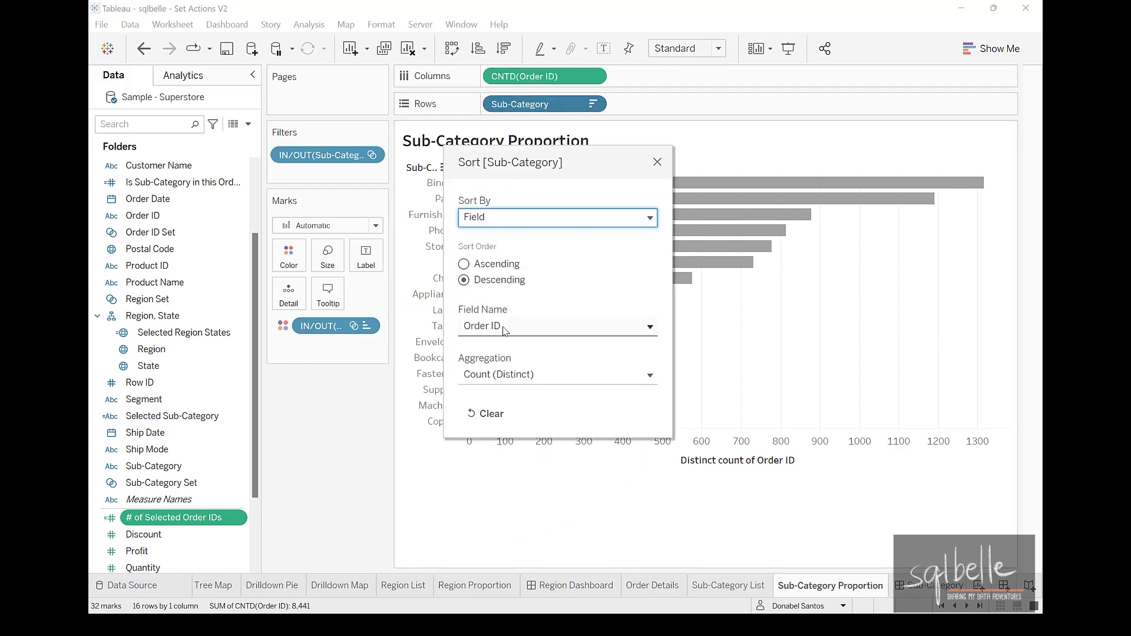
{"action": "left_click", "coordinate": [505, 331]}
{"action": "left_click", "coordinate": [505, 361]}
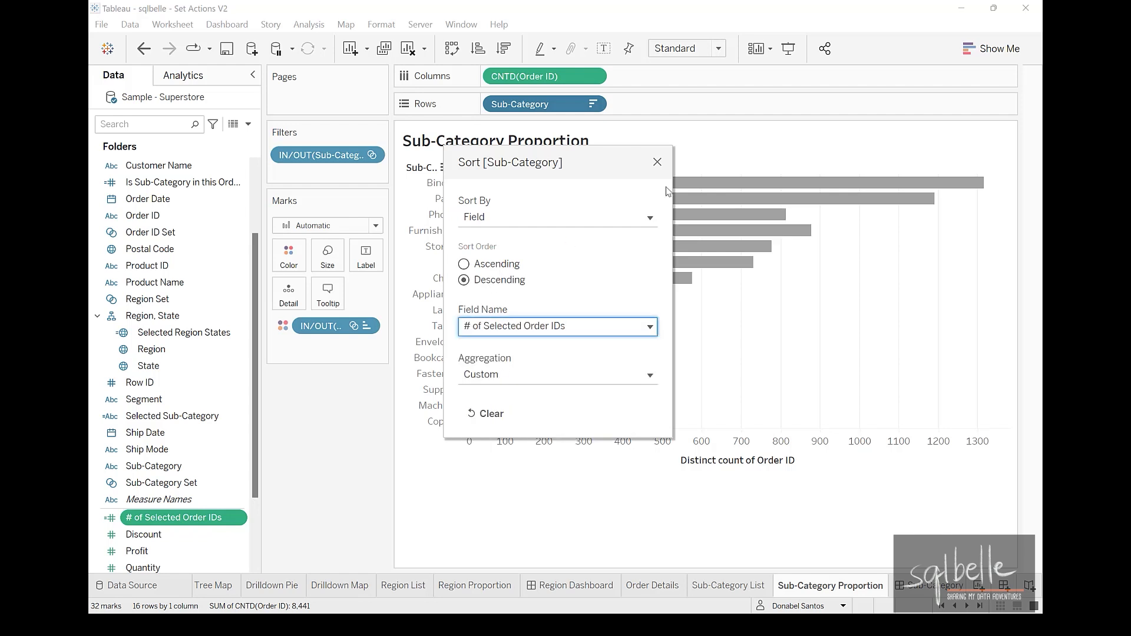
{"action": "left_click", "coordinate": [657, 162]}
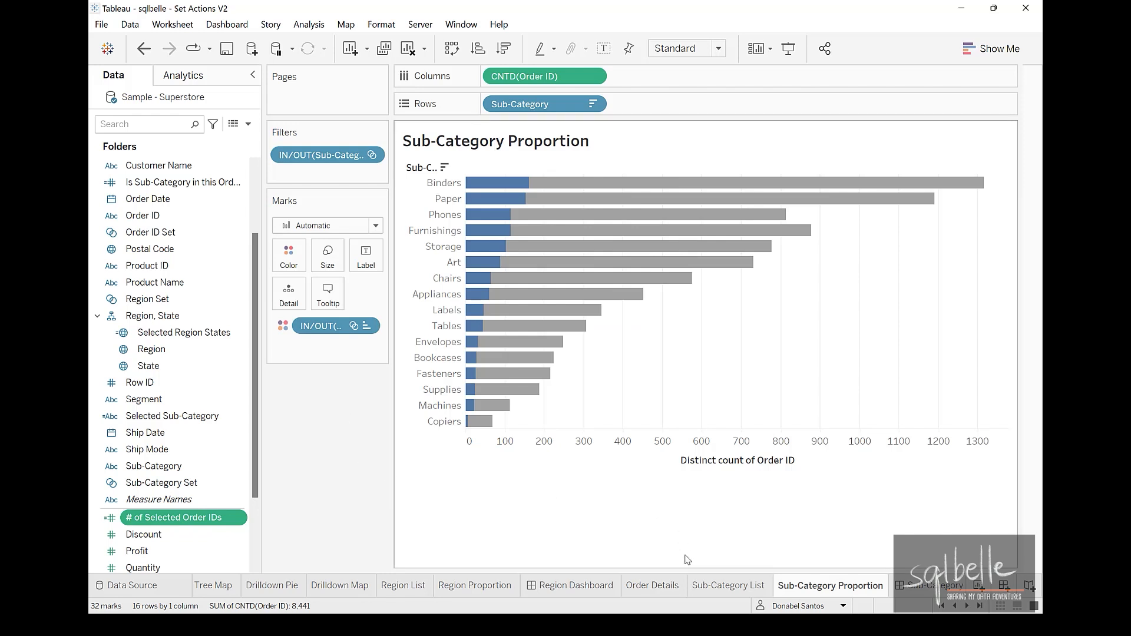
Add Sub-Category to the rows of the Sub-Category List sheet.
{"action": "left_click", "coordinate": [711, 586]}
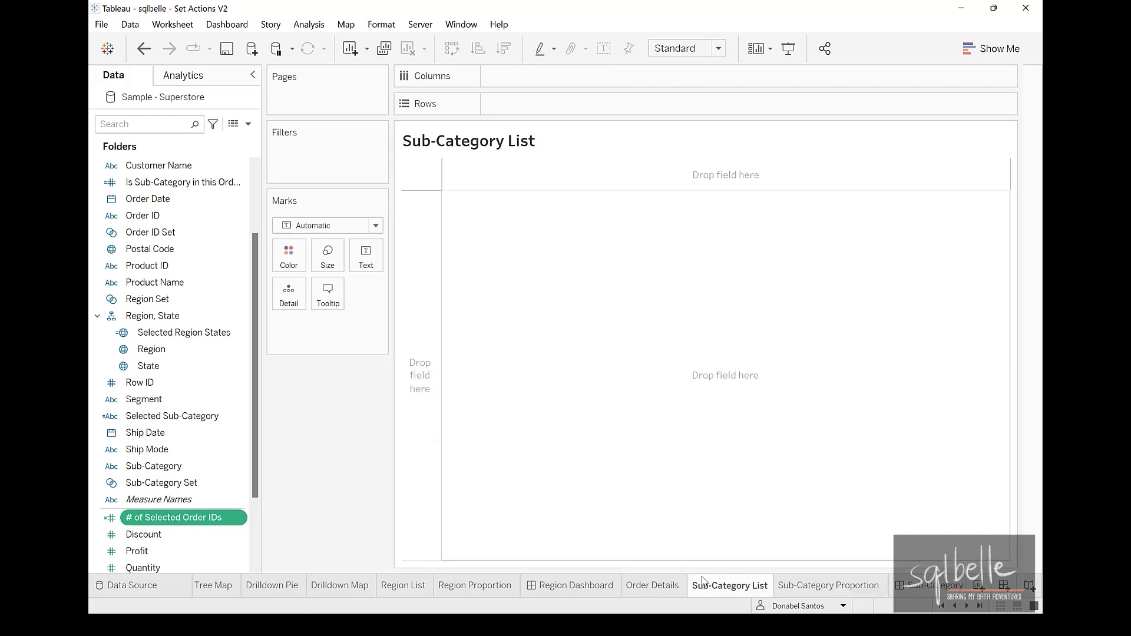
{"action": "left_click", "coordinate": [181, 482]}
{"action": "left_click_drag", "start_coordinate": [171, 466], "coordinate": [498, 105]}
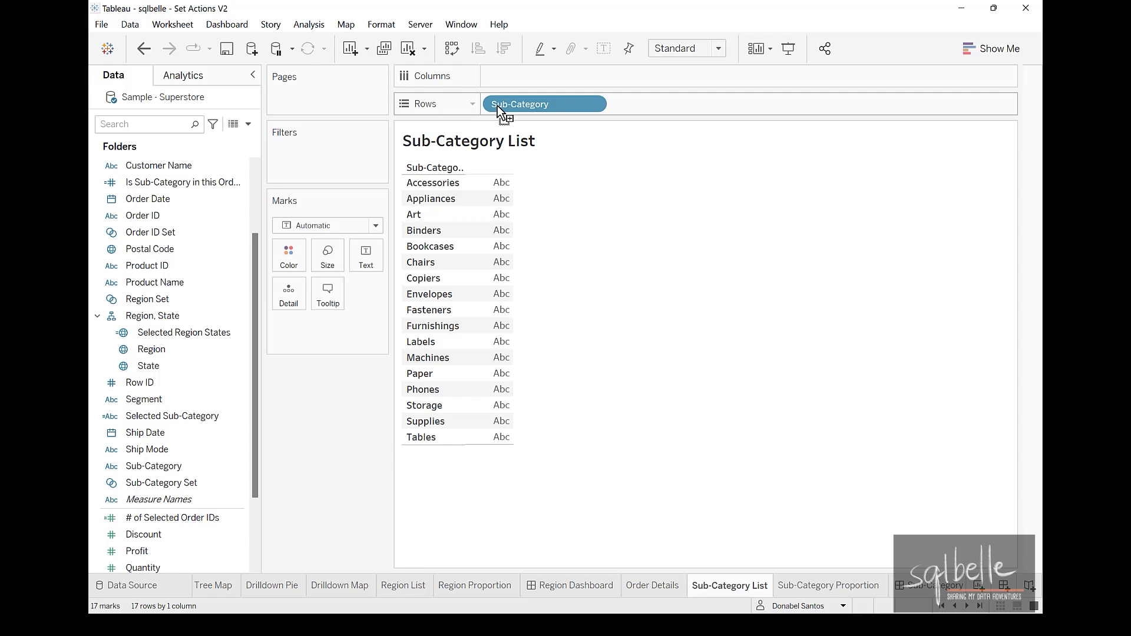
On the Sub-Category DB dashboard, place Sub-Category List with Sub-Category Proportion beside it, and narrow the list.
{"action": "left_click", "coordinate": [910, 584]}
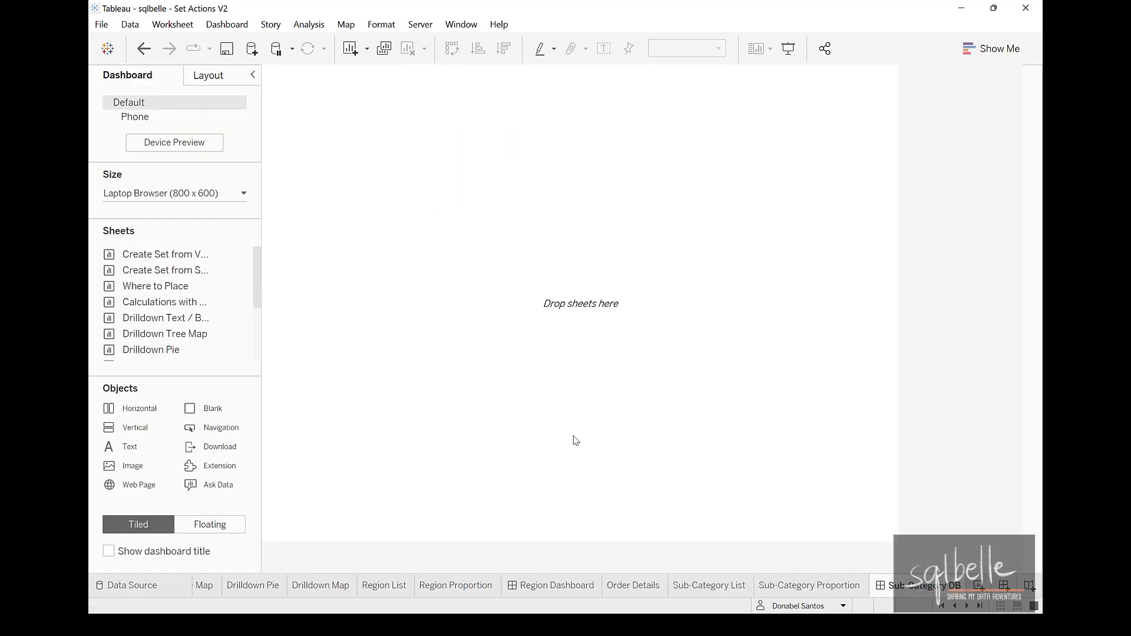
{"action": "scroll", "coordinate": [177, 303], "scroll_direction": "down", "scroll_amount": 2}
{"action": "mouse_move", "coordinate": [179, 309]}
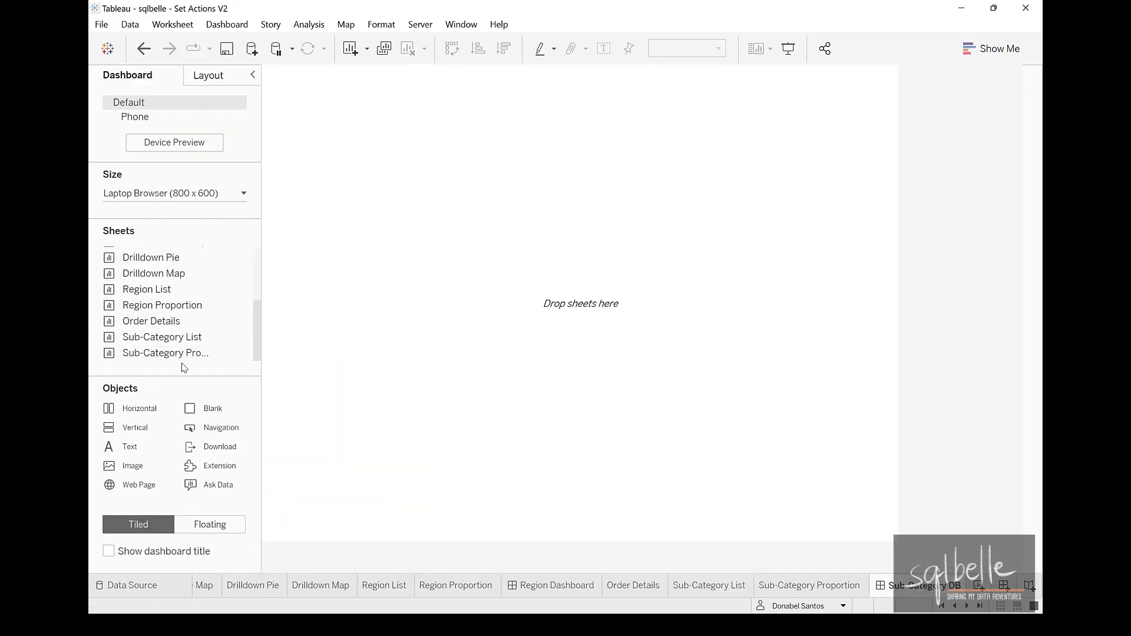
{"action": "left_click_drag", "start_coordinate": [172, 341], "coordinate": [298, 279]}
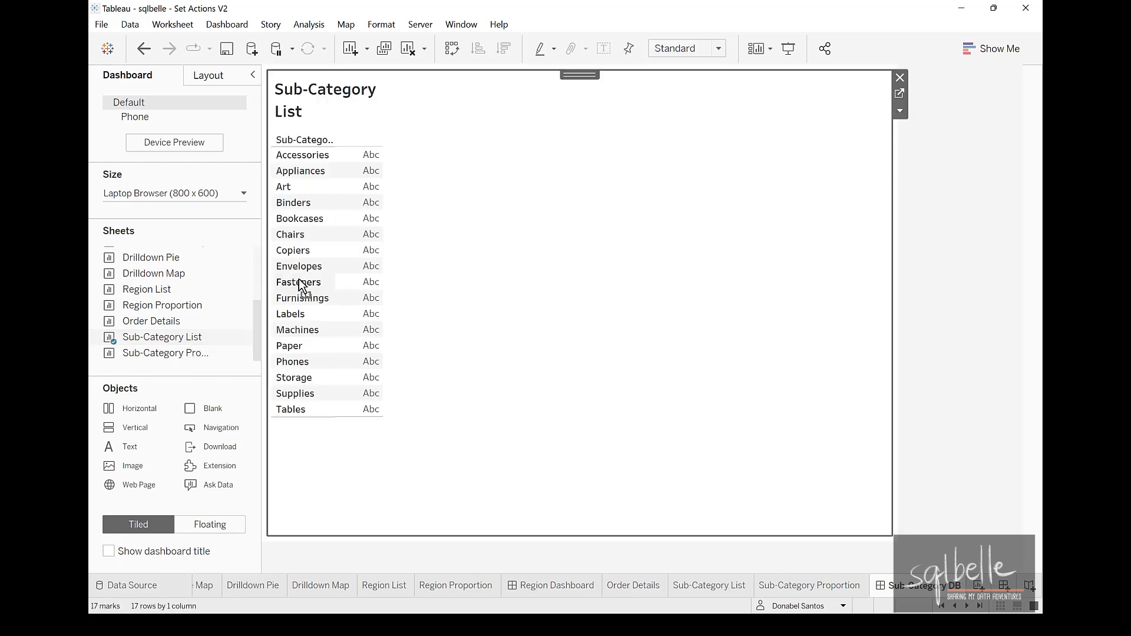
{"action": "mouse_move", "coordinate": [184, 360]}
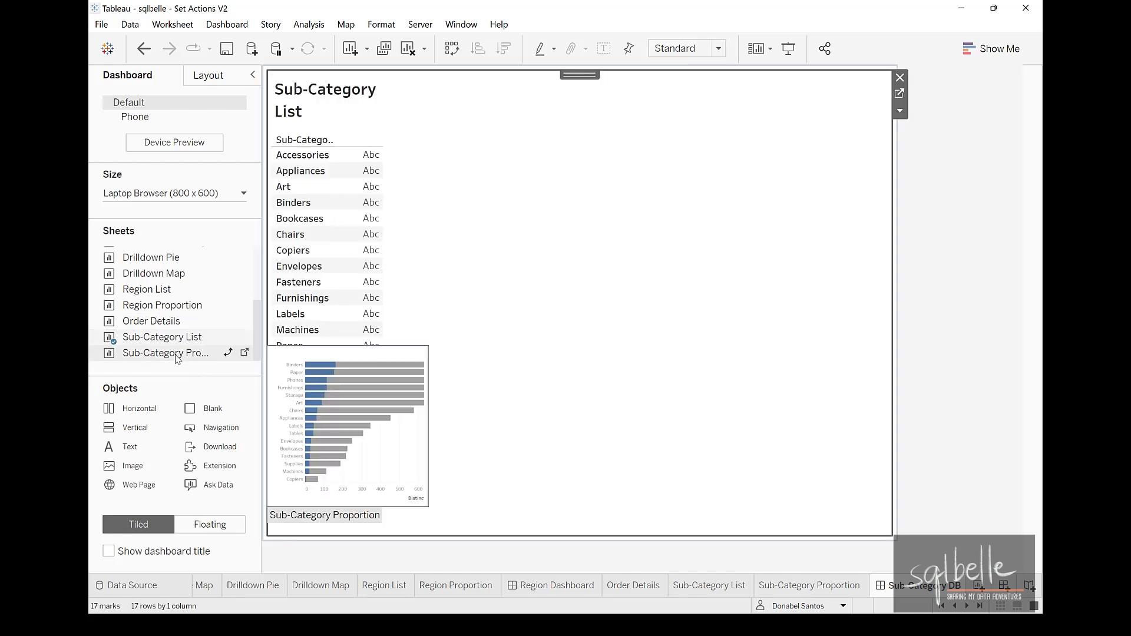
{"action": "left_click_drag", "start_coordinate": [180, 356], "coordinate": [644, 232]}
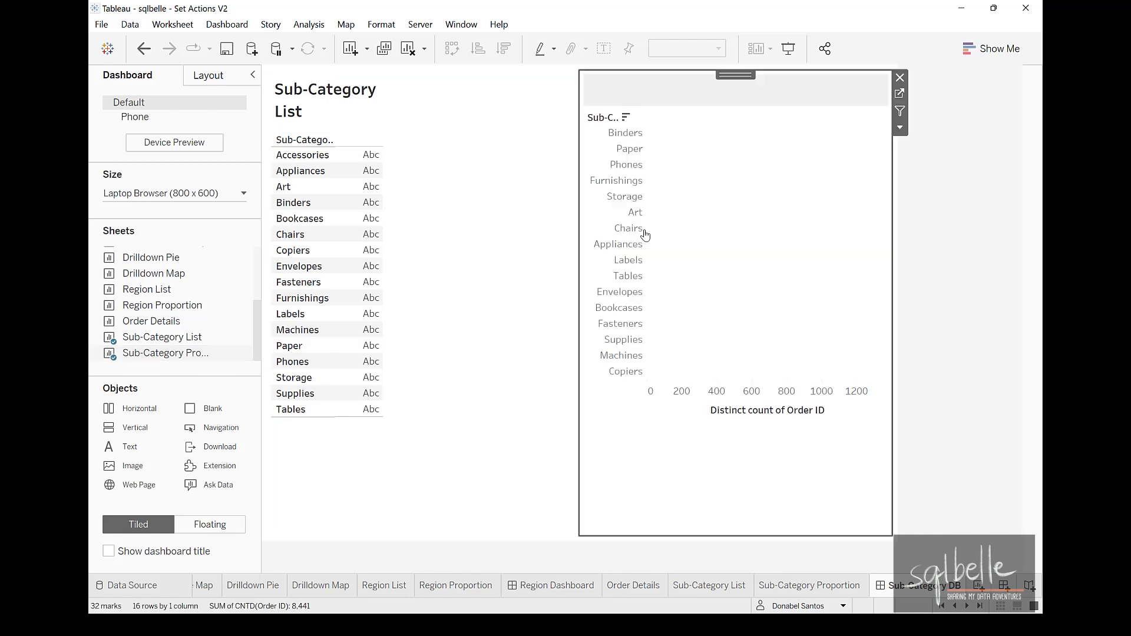
{"action": "left_click_drag", "start_coordinate": [576, 235], "coordinate": [345, 214]}
Hide the titles of both dashboard sheets and set Sub-Category List to Fit Width.
{"action": "right_click", "coordinate": [302, 103]}
{"action": "left_click", "coordinate": [339, 140]}
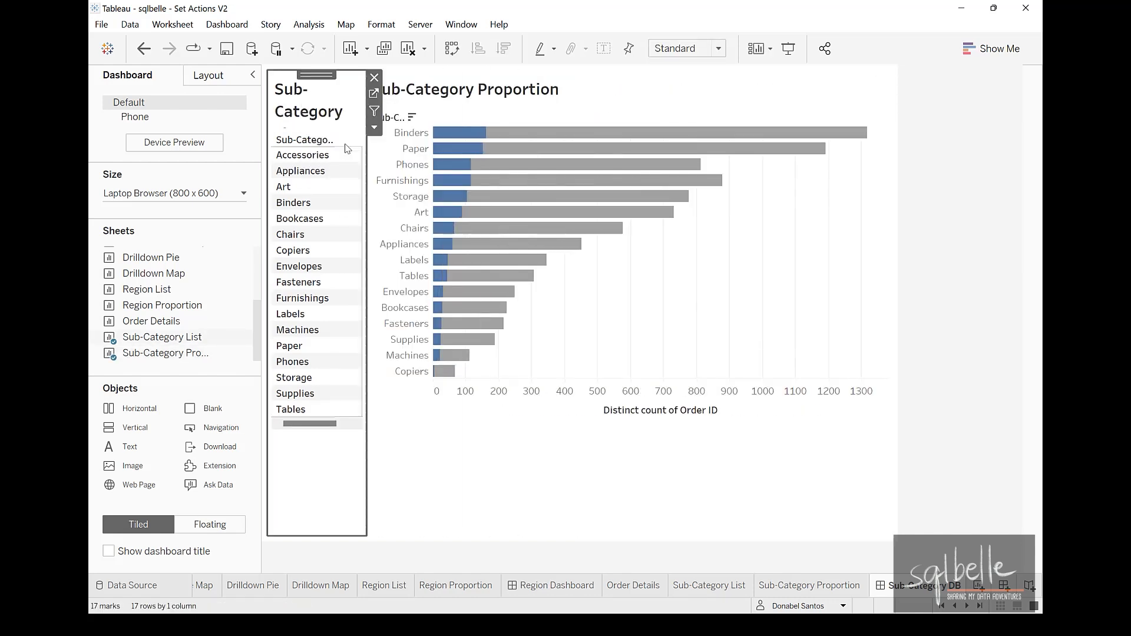
{"action": "left_click", "coordinate": [698, 52]}
{"action": "left_click", "coordinate": [685, 72]}
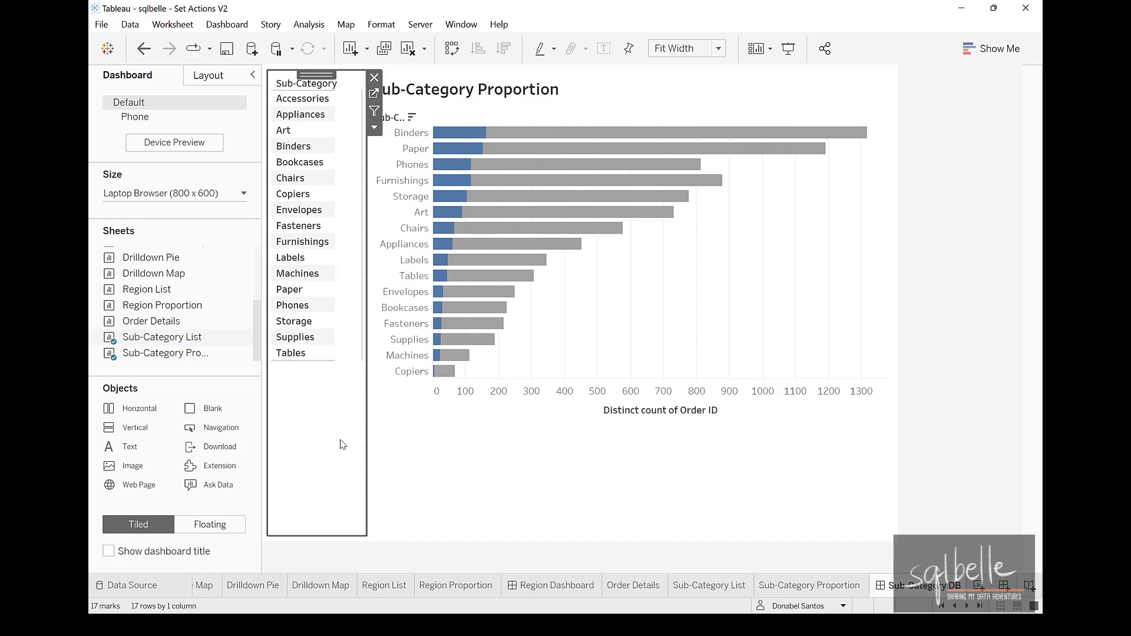
{"action": "right_click", "coordinate": [468, 88]}
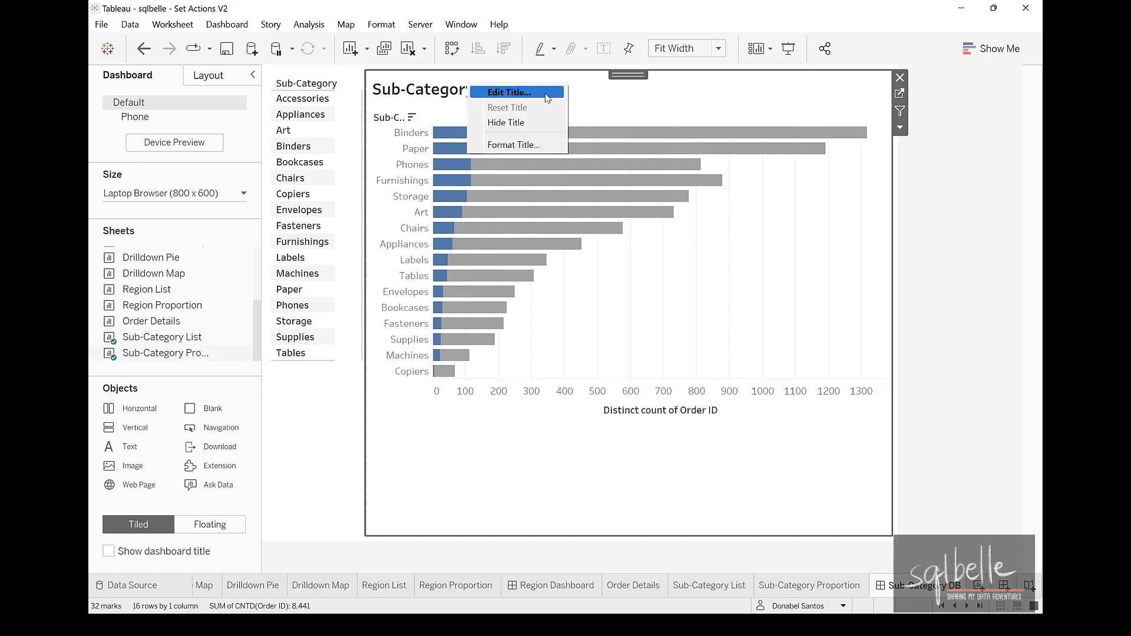
{"action": "left_click", "coordinate": [513, 121]}
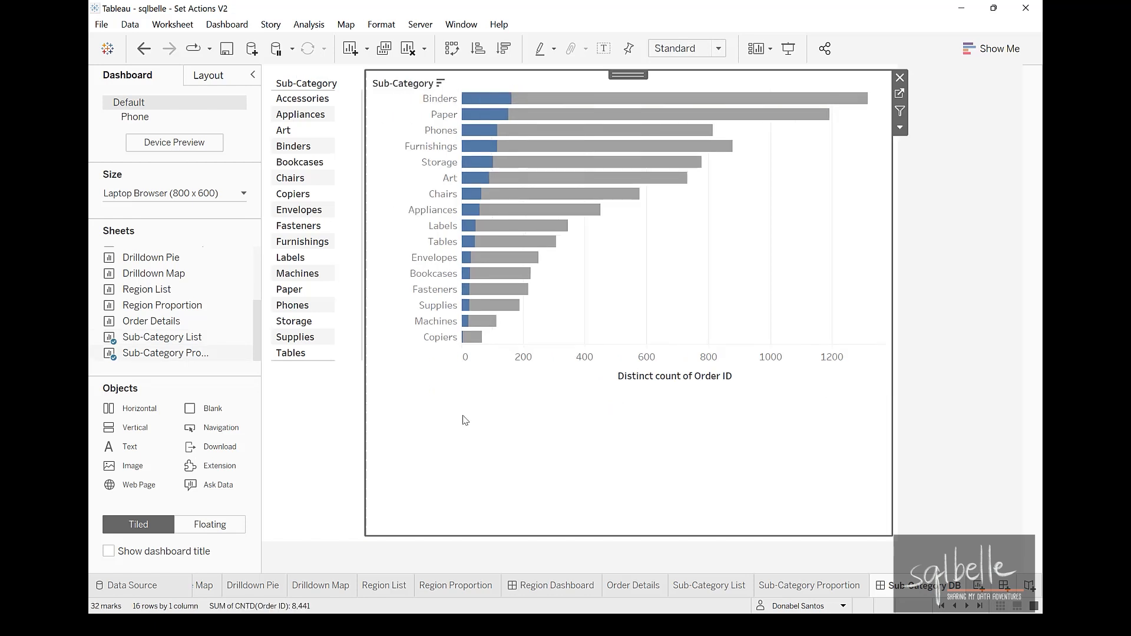
Add a Change Set Values action named "Sub-Category Set Action" with only Sub-Category List as its source sheet.
{"action": "left_click", "coordinate": [239, 24]}
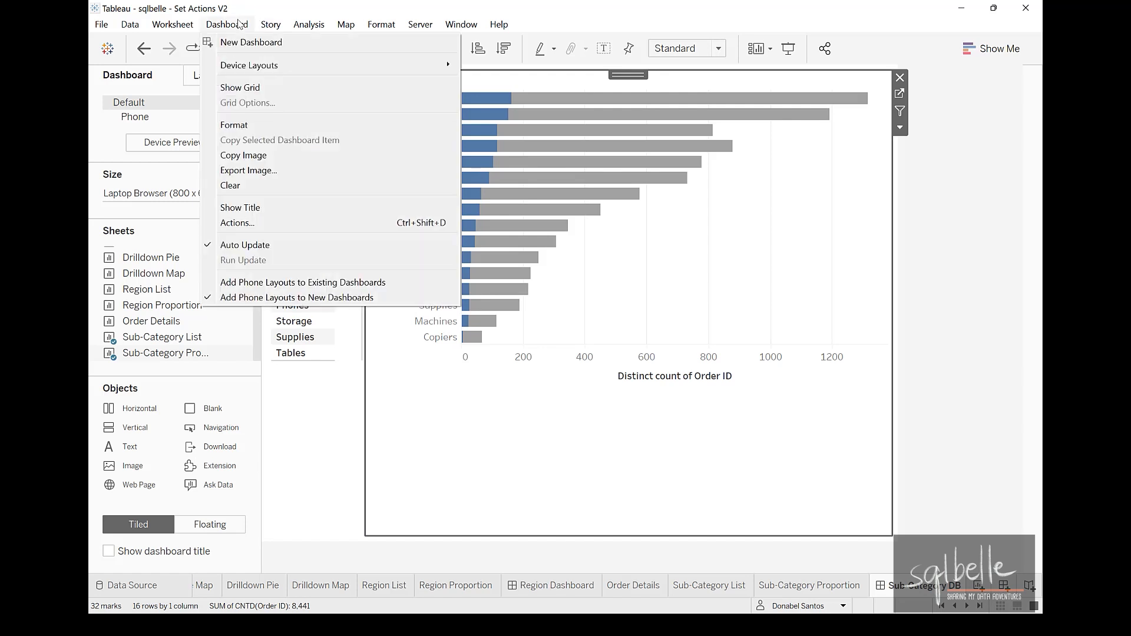
{"action": "left_click", "coordinate": [253, 223]}
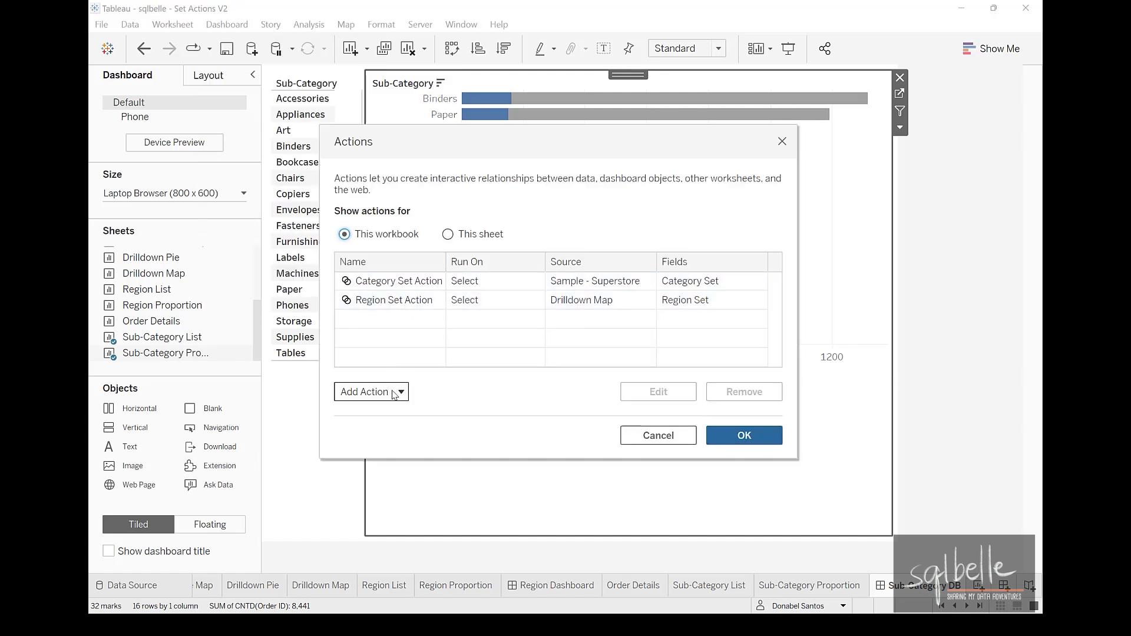
{"action": "left_click", "coordinate": [393, 393]}
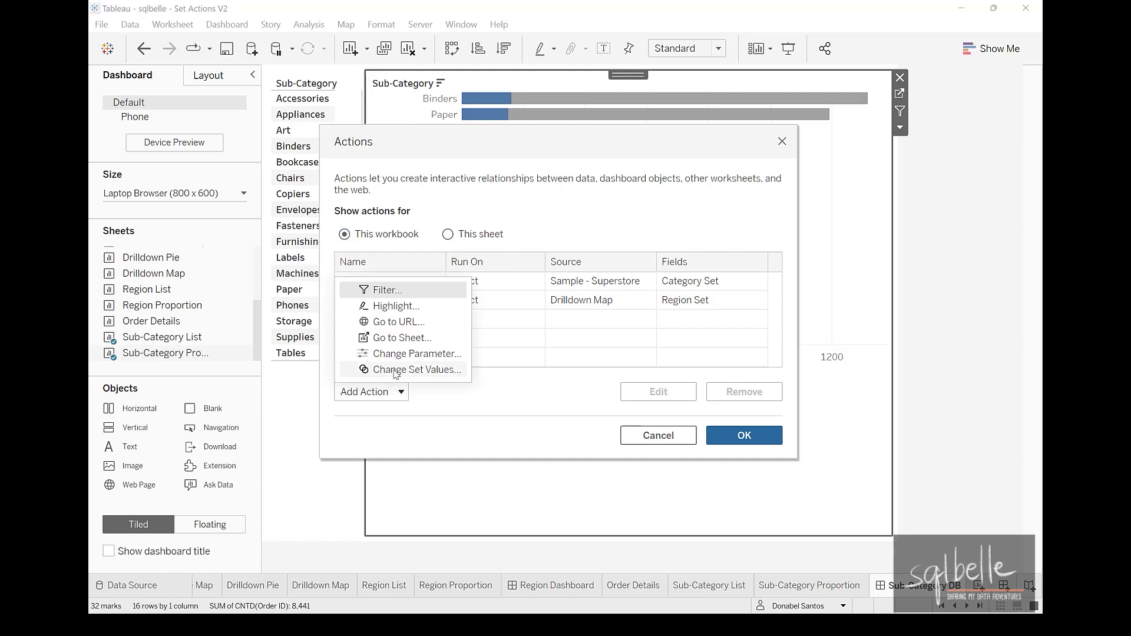
{"action": "left_click", "coordinate": [394, 369]}
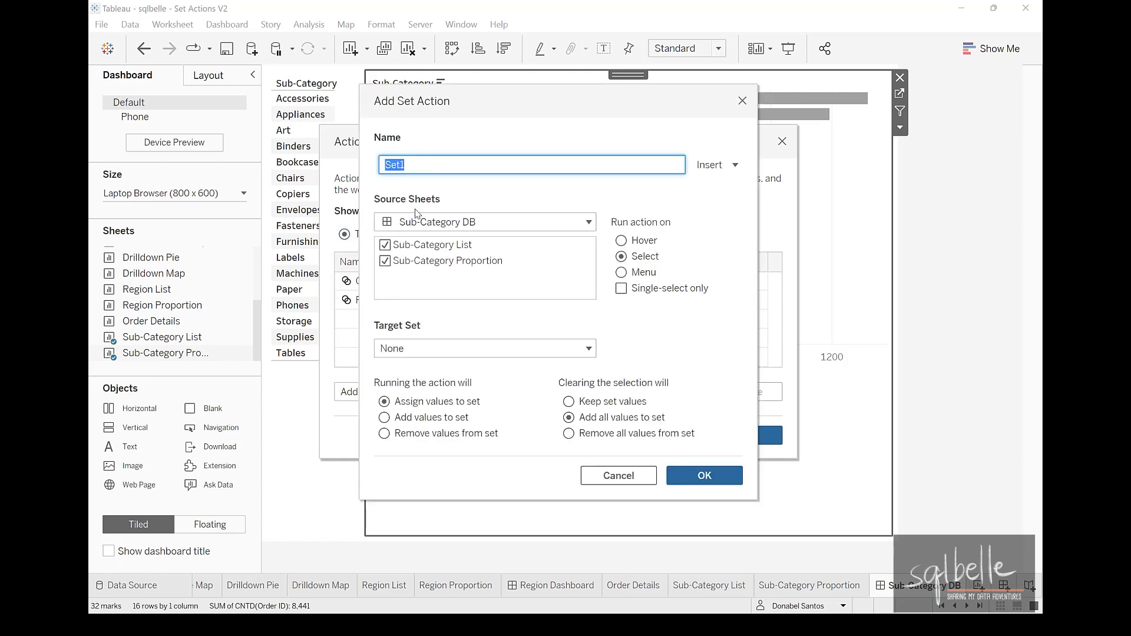
{"action": "type", "text": "Sub-Category Set Action"}
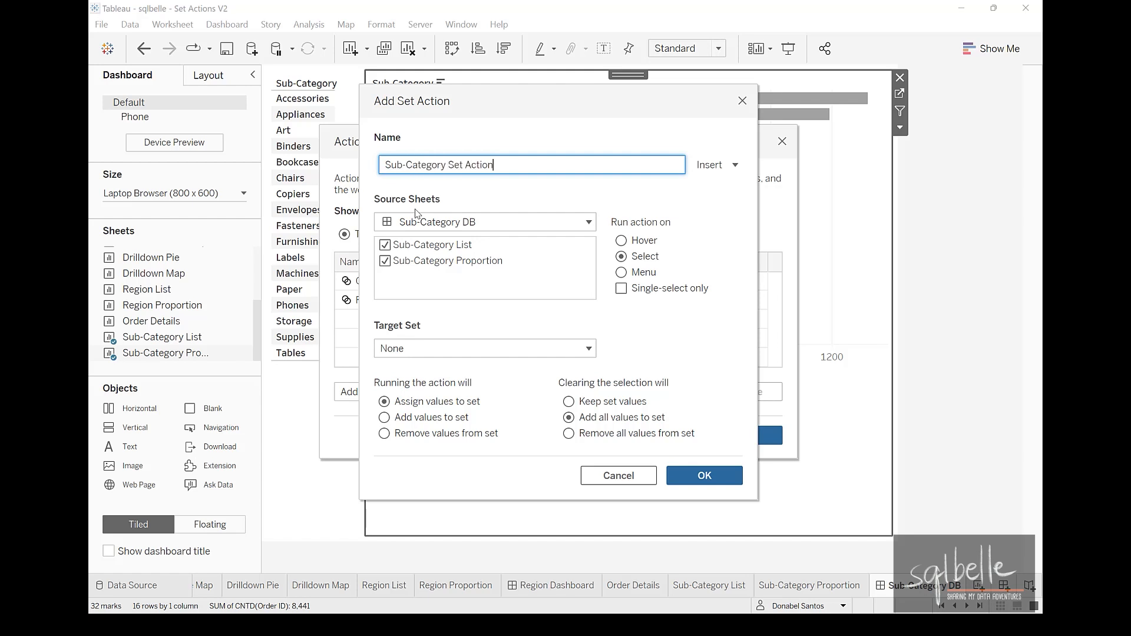
{"action": "left_click", "coordinate": [388, 264]}
Target the Sub-Category Set, remove all values on clearing, restrict the action to single-select only, and save it.
{"action": "left_click", "coordinate": [420, 351]}
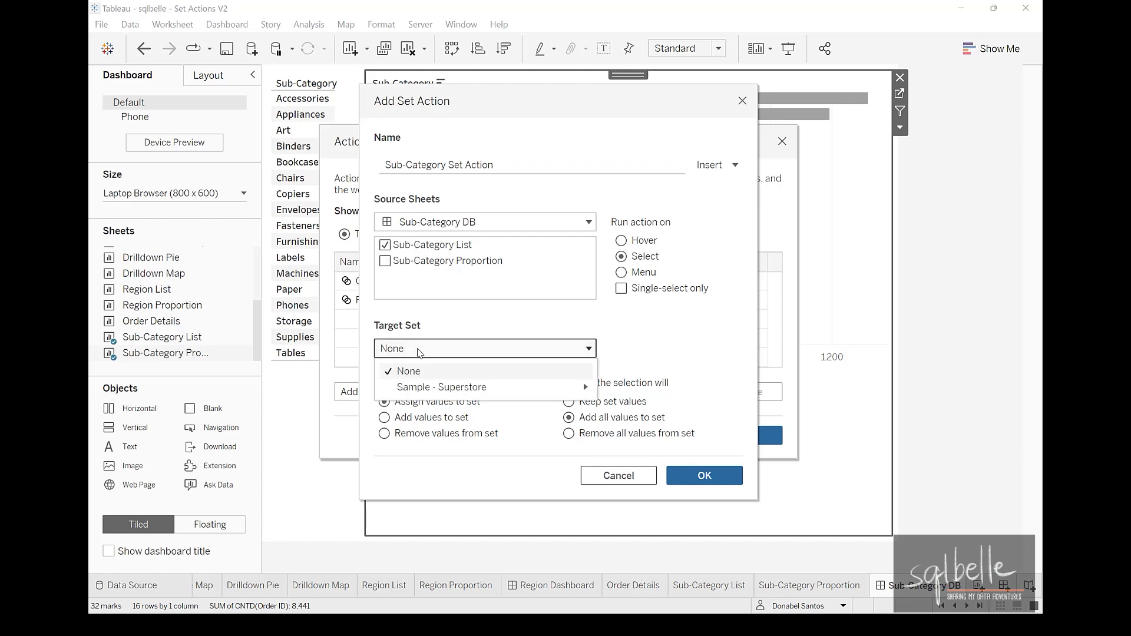
{"action": "mouse_move", "coordinate": [505, 387]}
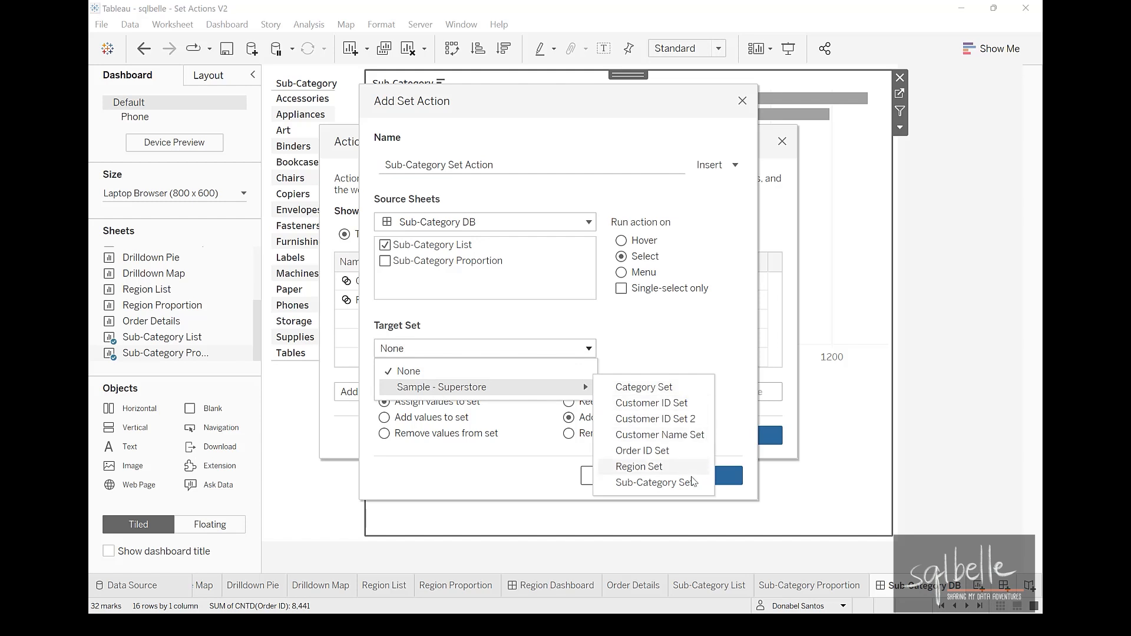
{"action": "left_click", "coordinate": [690, 482]}
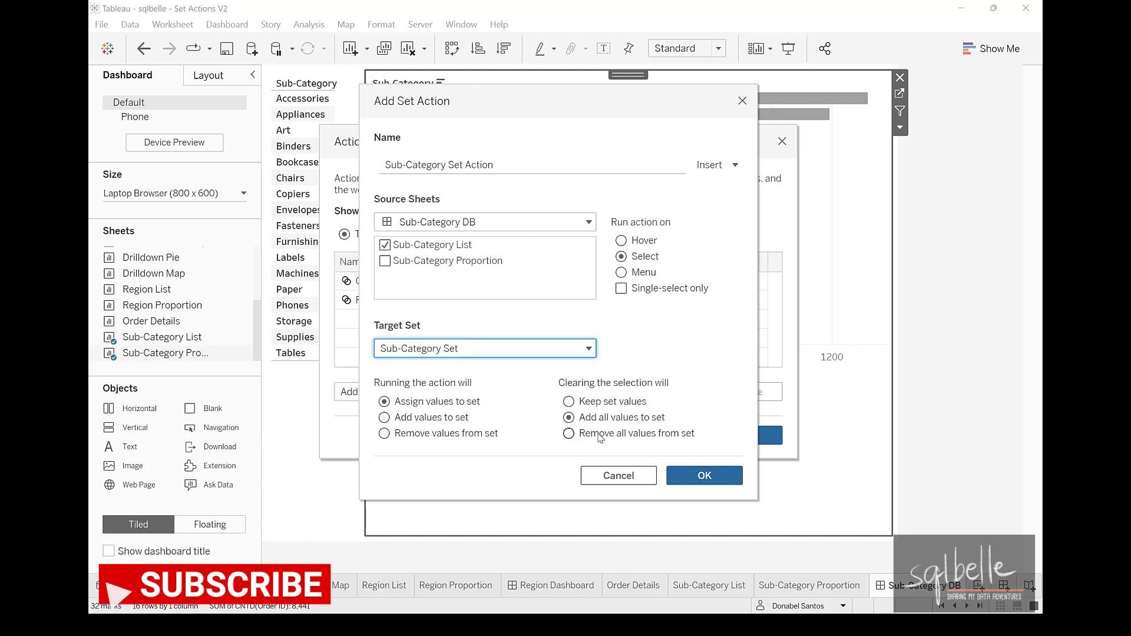
{"action": "left_click", "coordinate": [600, 437]}
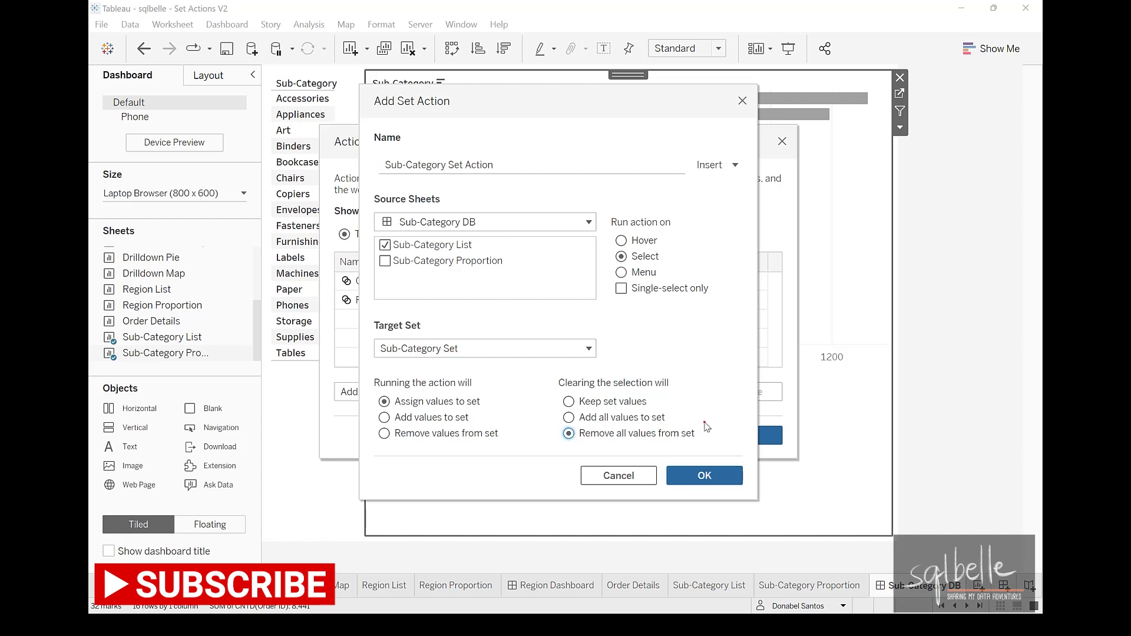
{"action": "mouse_move", "coordinate": [669, 266]}
{"action": "left_mouse_down"}
{"action": "mouse_move", "coordinate": [748, 298]}
{"action": "mouse_move", "coordinate": [610, 279]}
{"action": "left_mouse_up"}
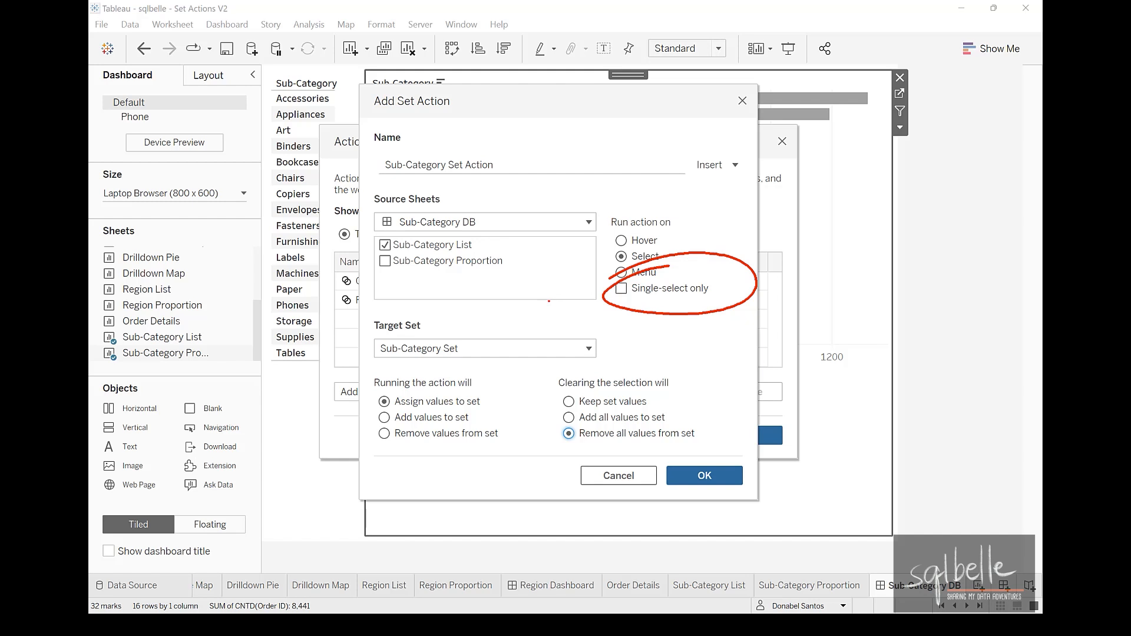
{"action": "left_click", "coordinate": [621, 288]}
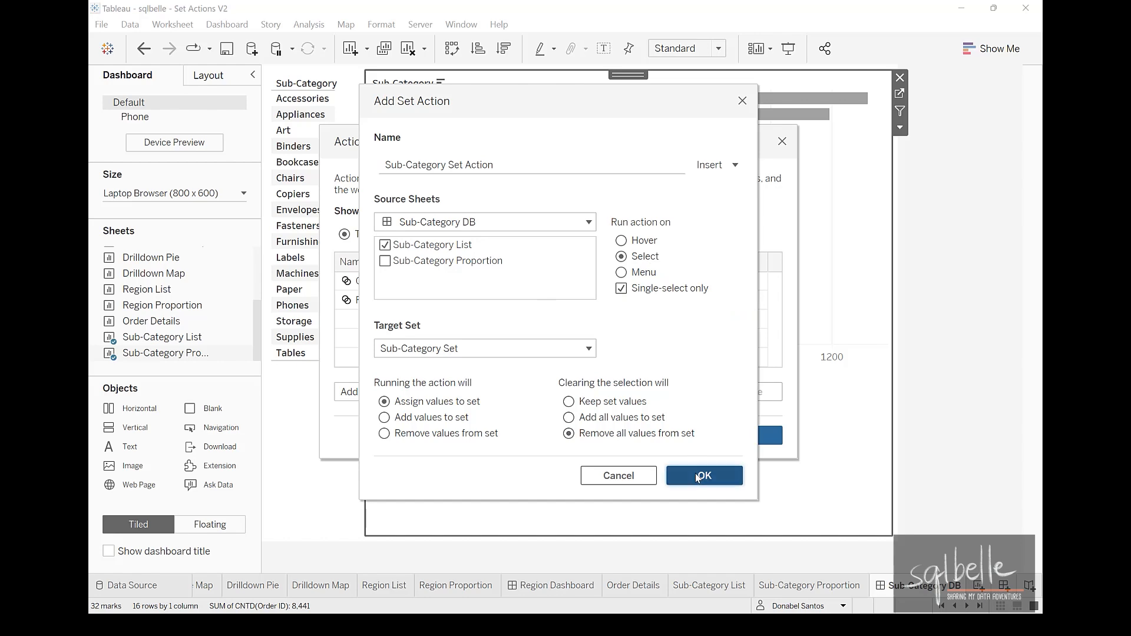
{"action": "left_click", "coordinate": [697, 476]}
{"action": "left_click", "coordinate": [766, 434]}
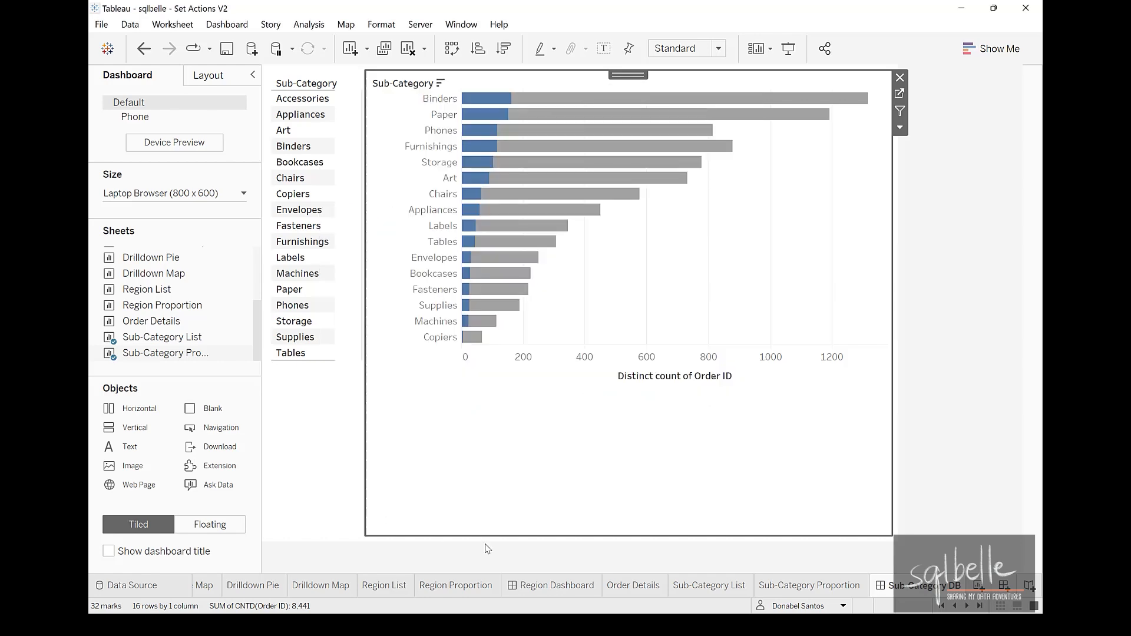
Turn off tooltips on the Sub-Category List sheet.
{"action": "left_click", "coordinate": [700, 589]}
{"action": "left_click", "coordinate": [328, 294]}
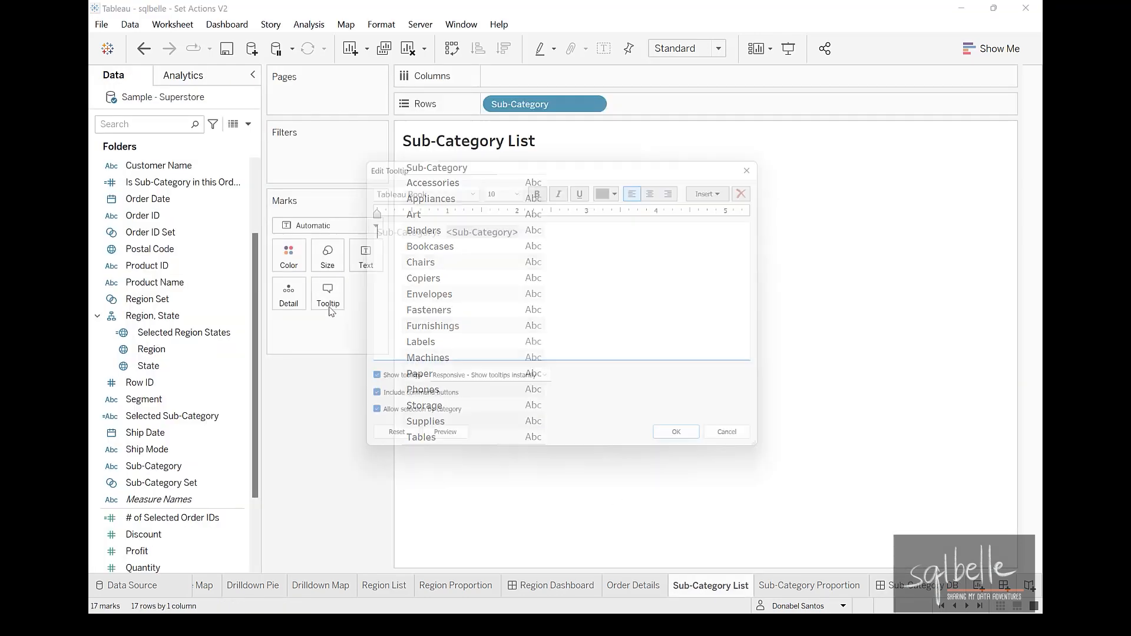
{"action": "left_click", "coordinate": [676, 432]}
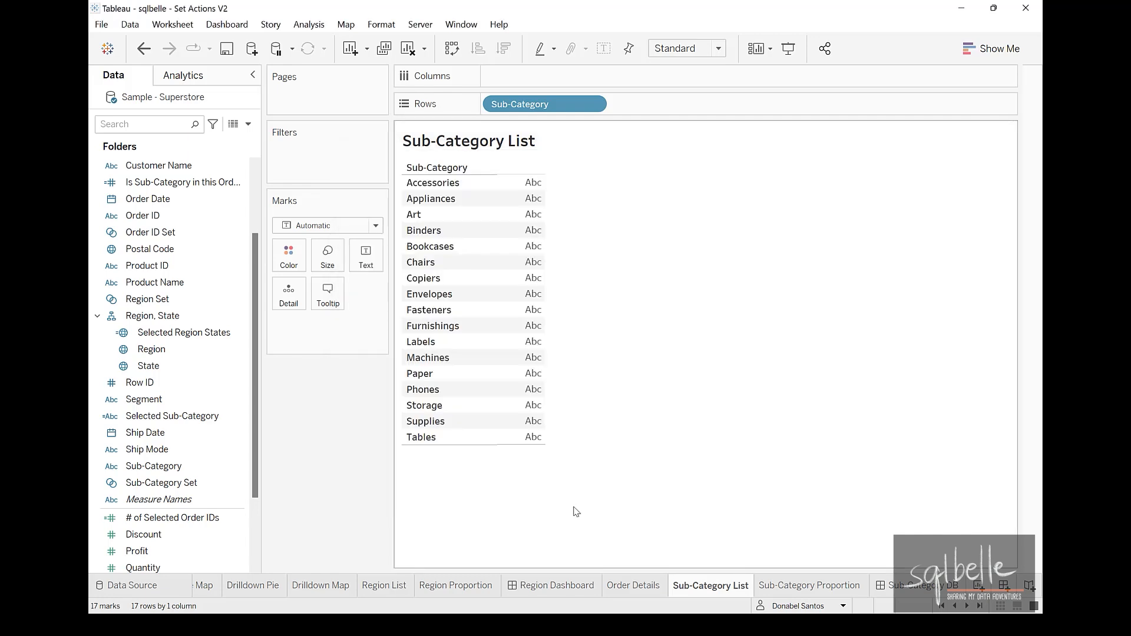
Test the set action on the Sub-Category DB dashboard by selecting sub-categories from Accessories through Chairs one at a time.
{"action": "left_click", "coordinate": [919, 585]}
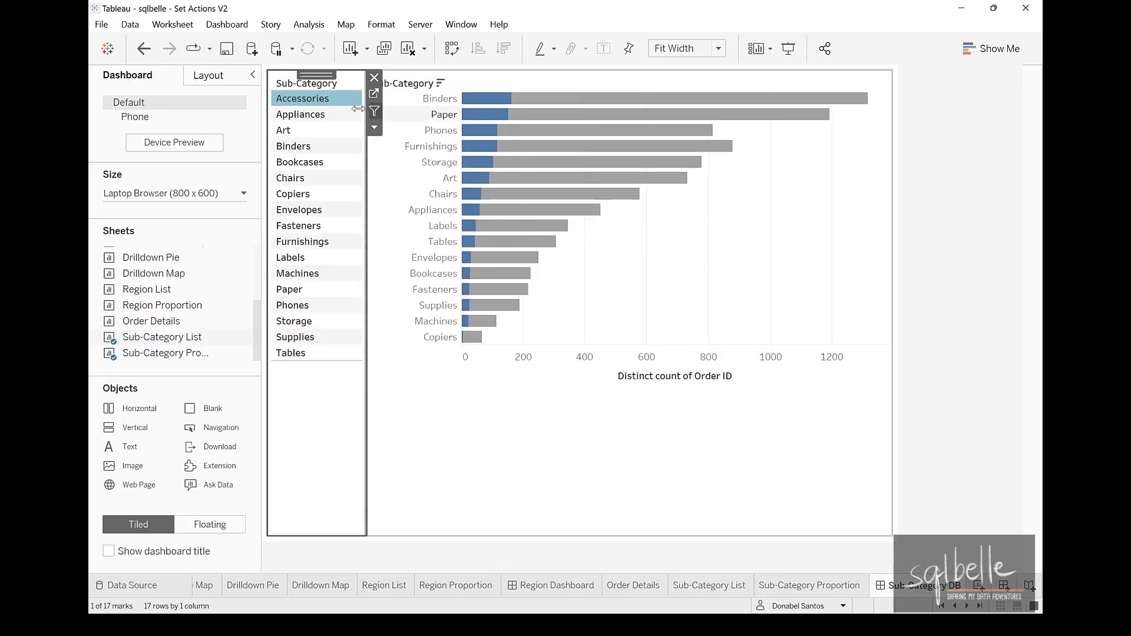
{"action": "left_click", "coordinate": [312, 116]}
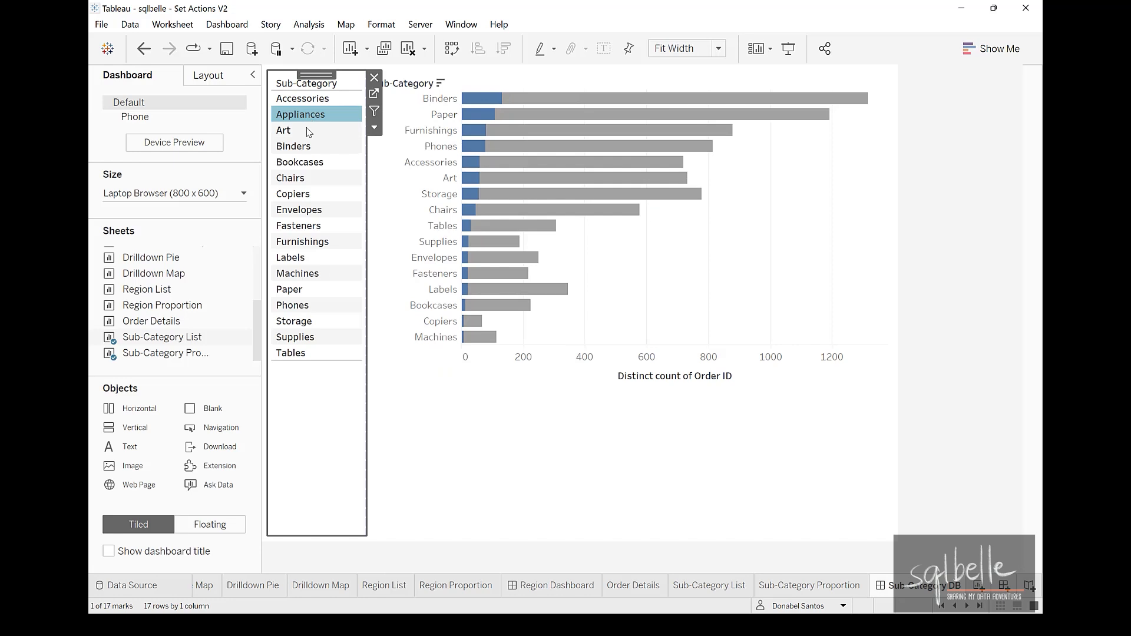
{"action": "left_click", "coordinate": [306, 130]}
{"action": "left_click", "coordinate": [301, 146]}
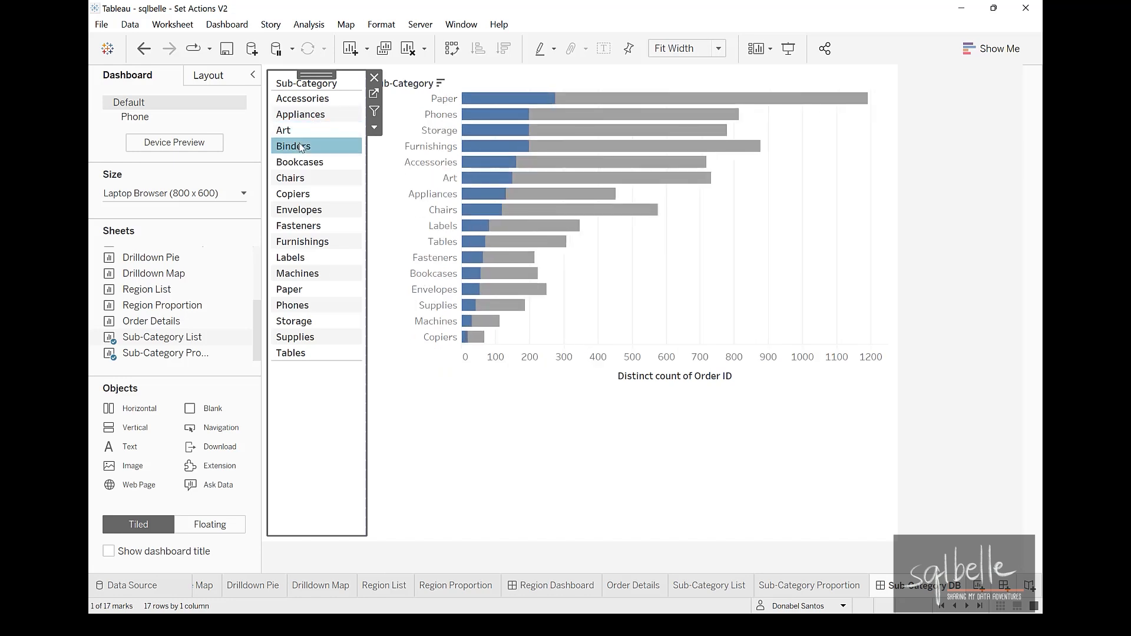
{"action": "left_click", "coordinate": [301, 162]}
{"action": "left_click", "coordinate": [302, 178]}
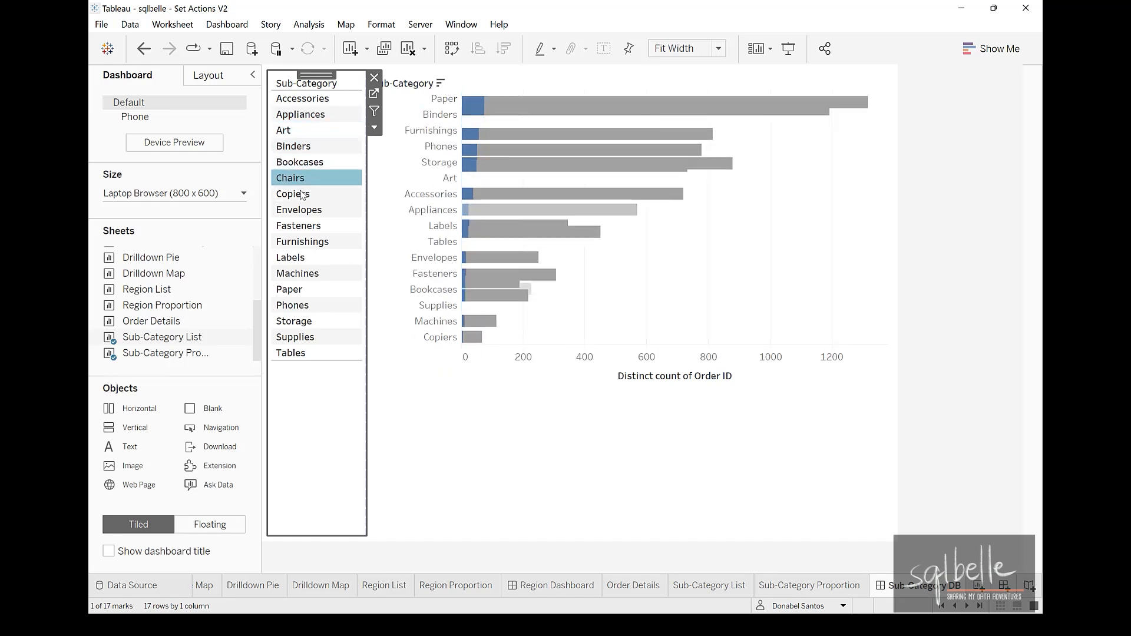
{"action": "left_click", "coordinate": [300, 178]}
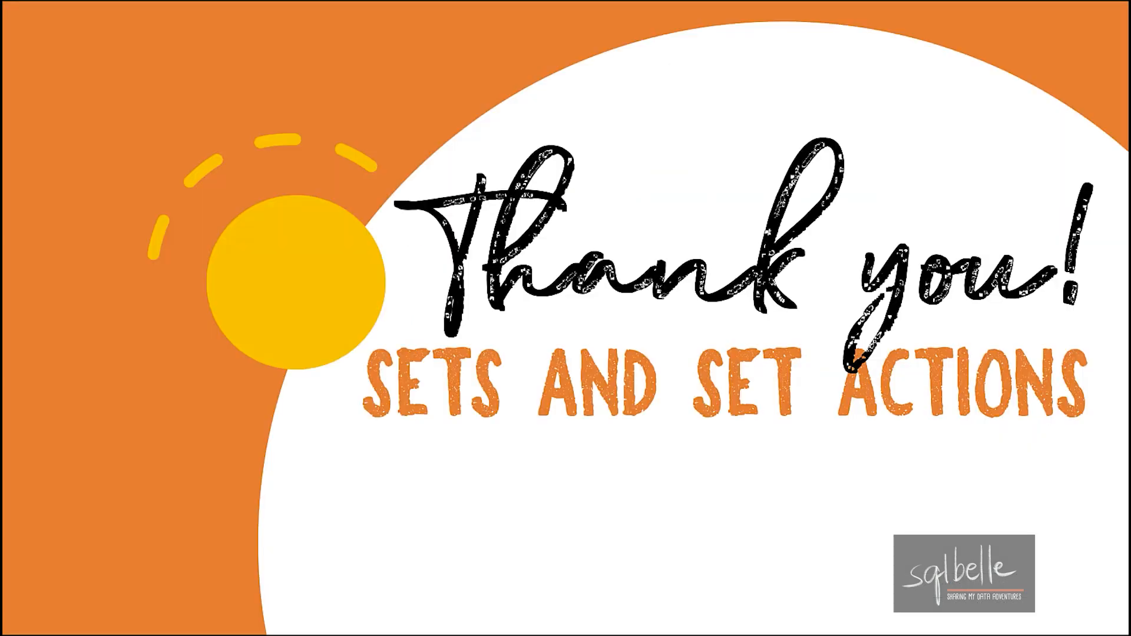